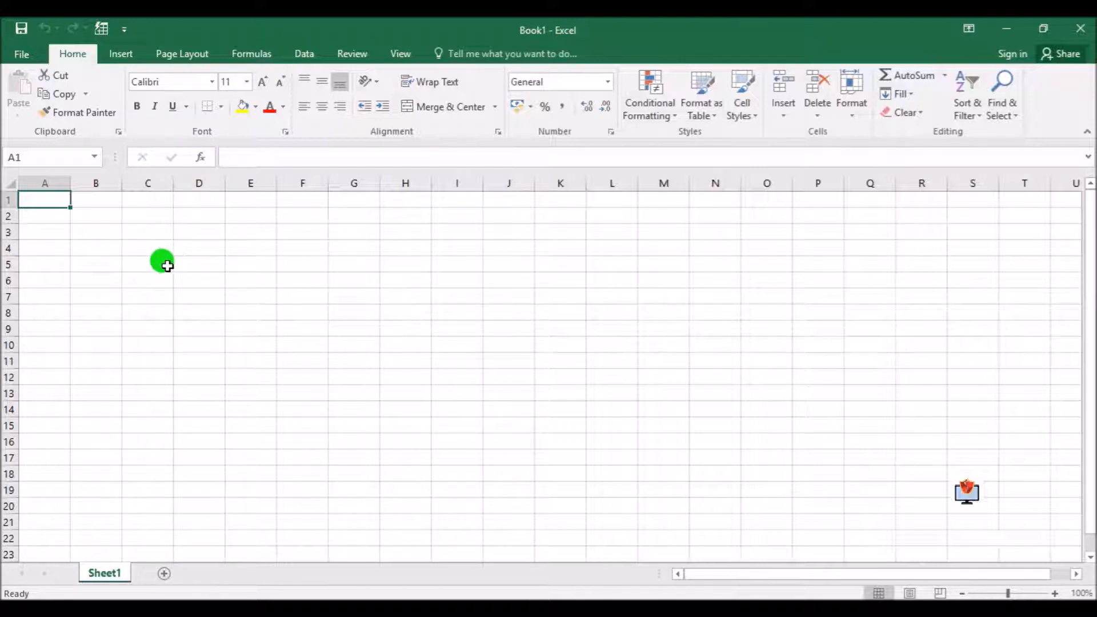
Enter the text Lionking in cell B2
click(101, 217)
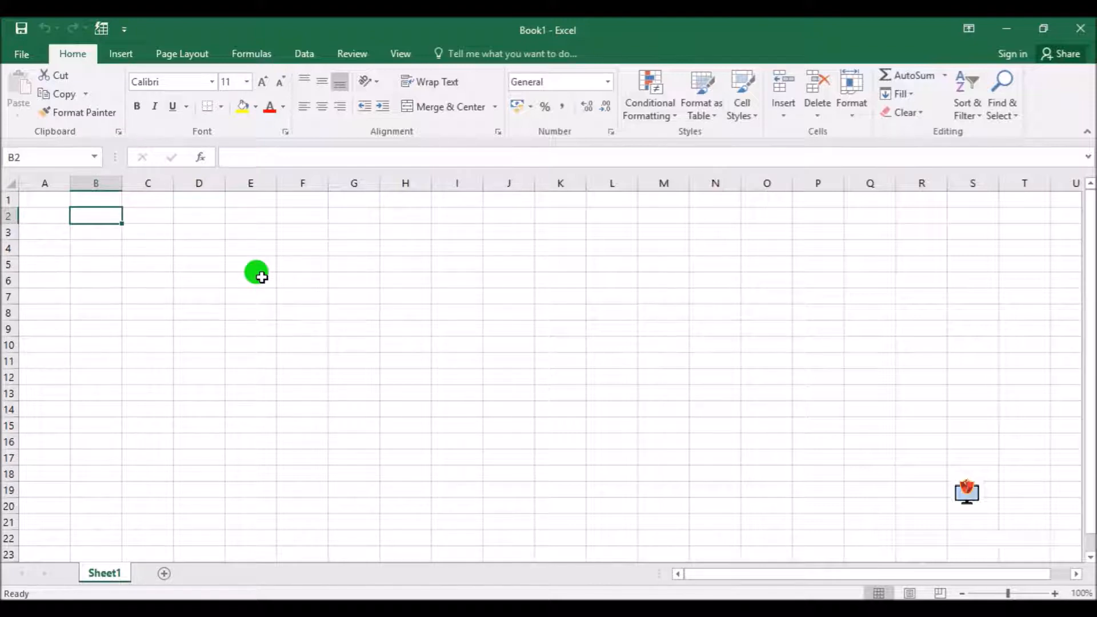
text(Lionking)
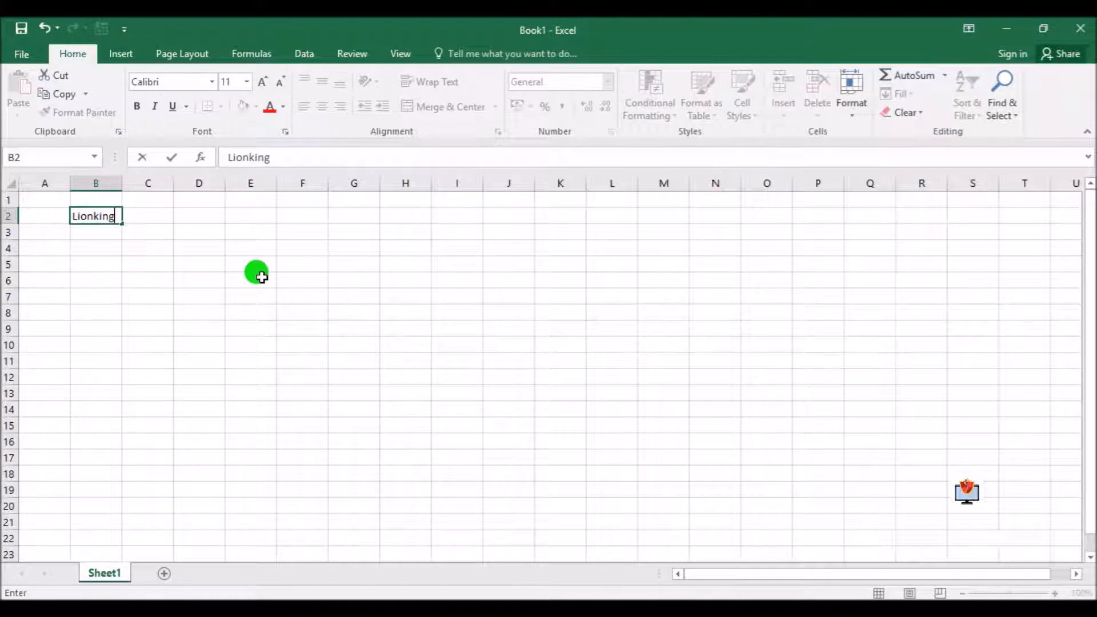
key(Return)
key(Up)
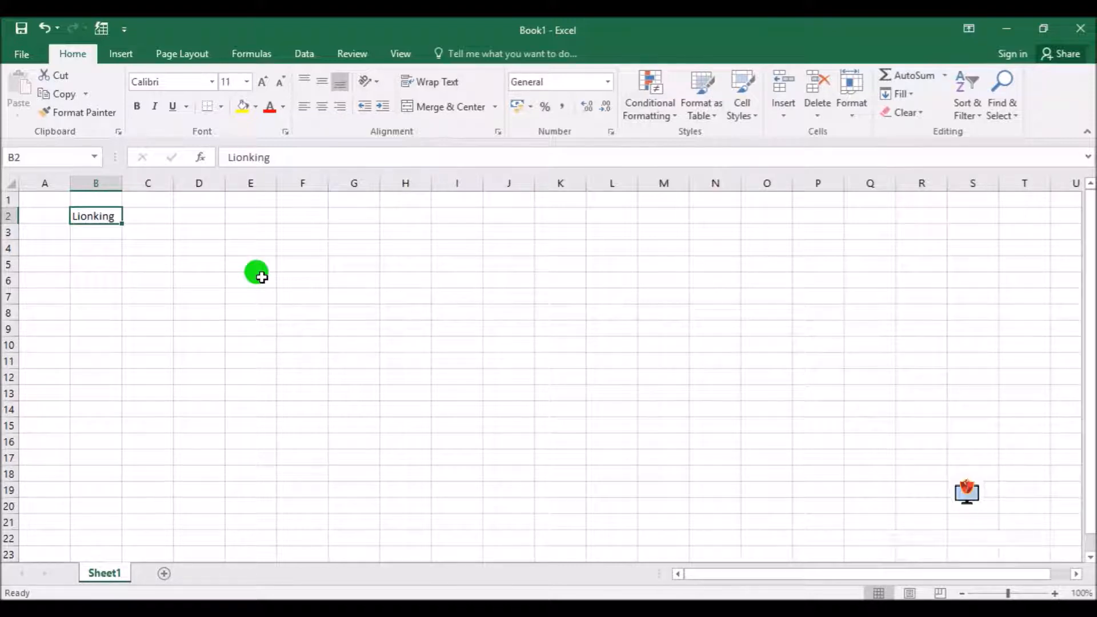
Replace the content of cell B2 with Lion Queen and widen column B to fit the text
click(177, 296)
click(91, 233)
click(95, 218)
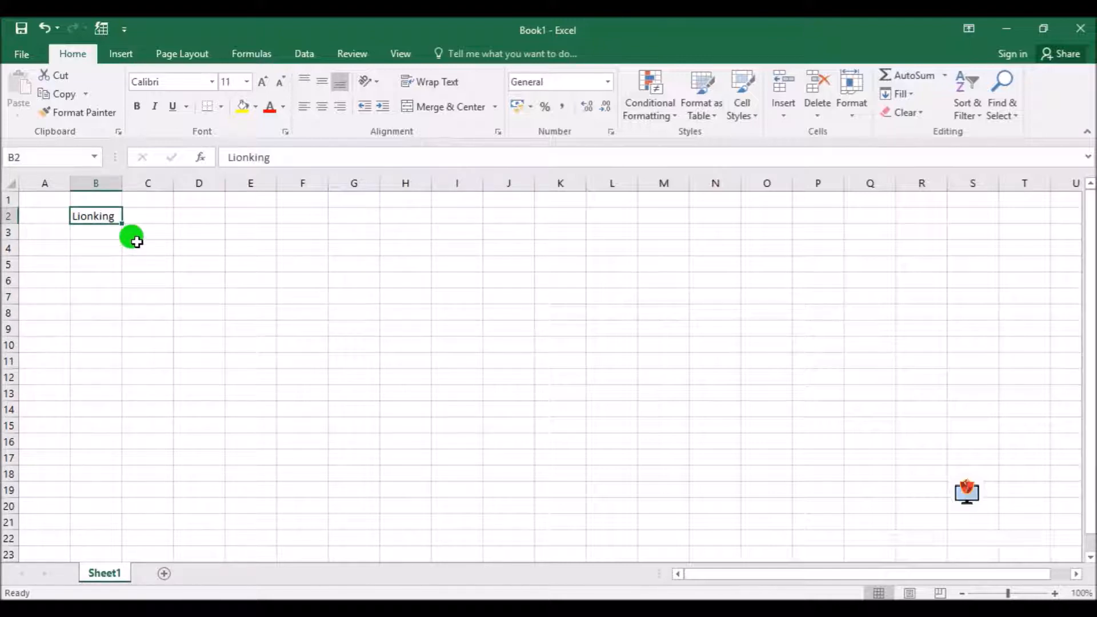
text(Kion)
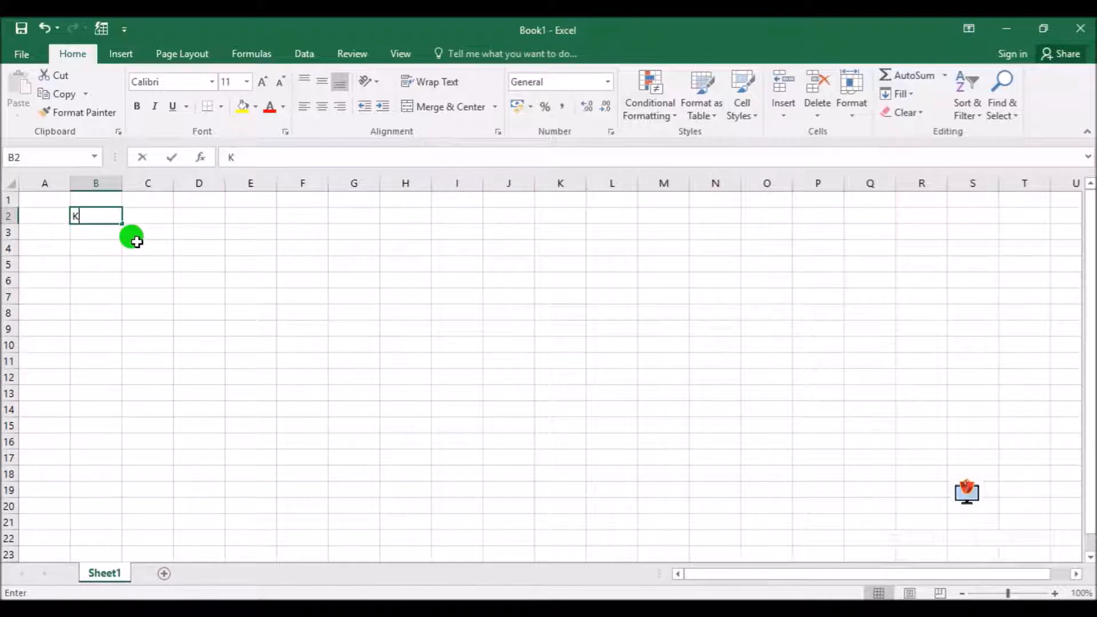
key(BackSpace)
key(BackSpace)
key(BackSpace)
key(BackSpace)
text(Lion Queen)
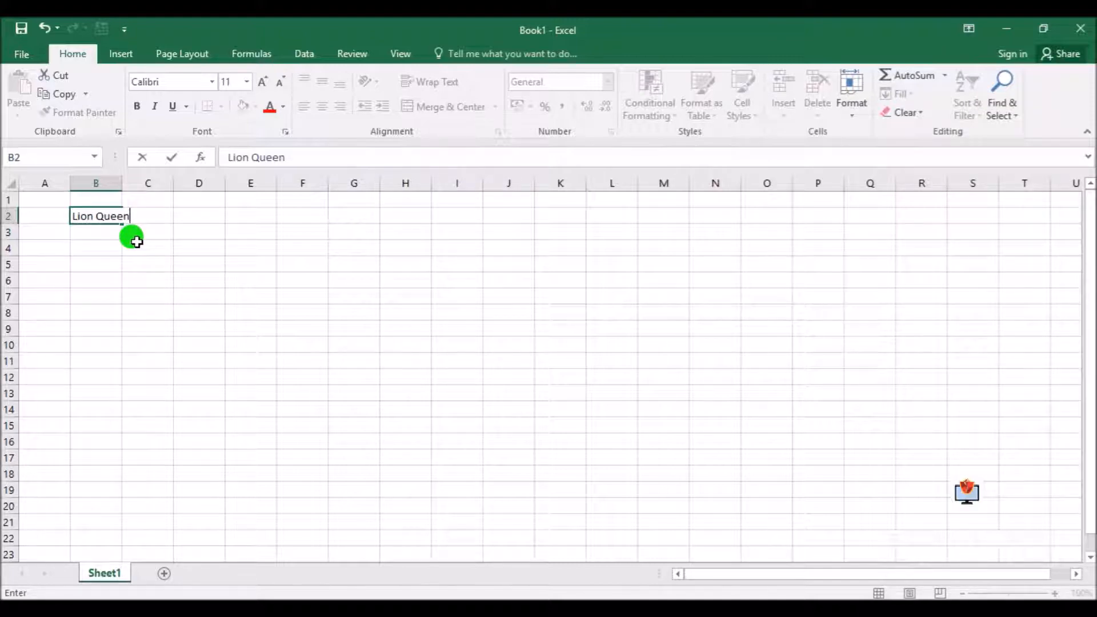
key(Return)
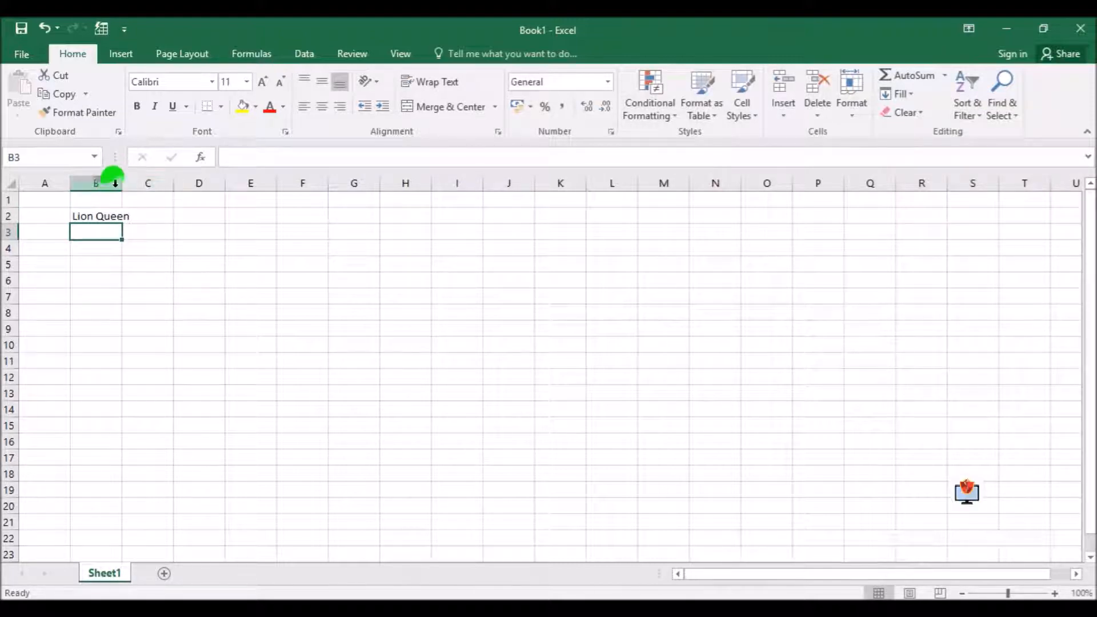
drag(122, 183, 131, 184)
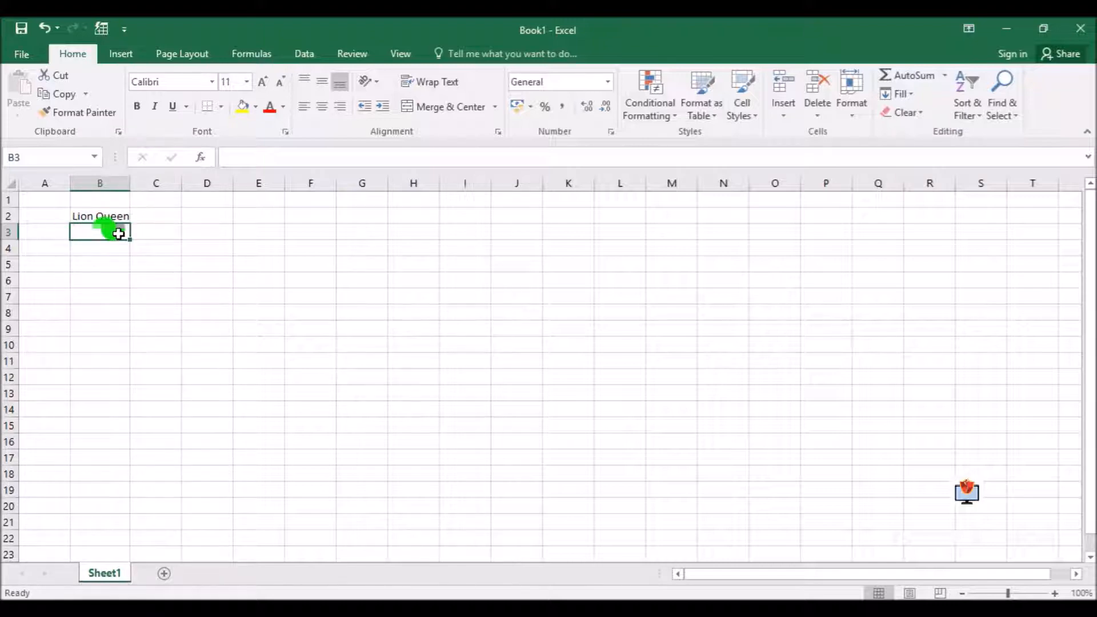
Edit the text within cell B2, replacing the word Queen with King
click(93, 216)
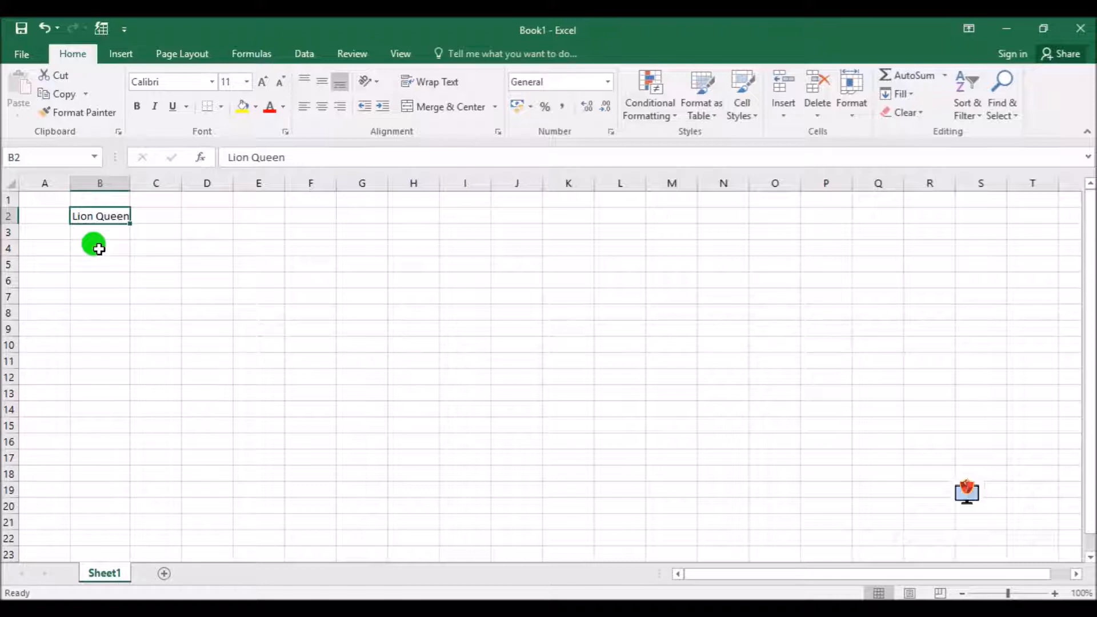
double_click(96, 216)
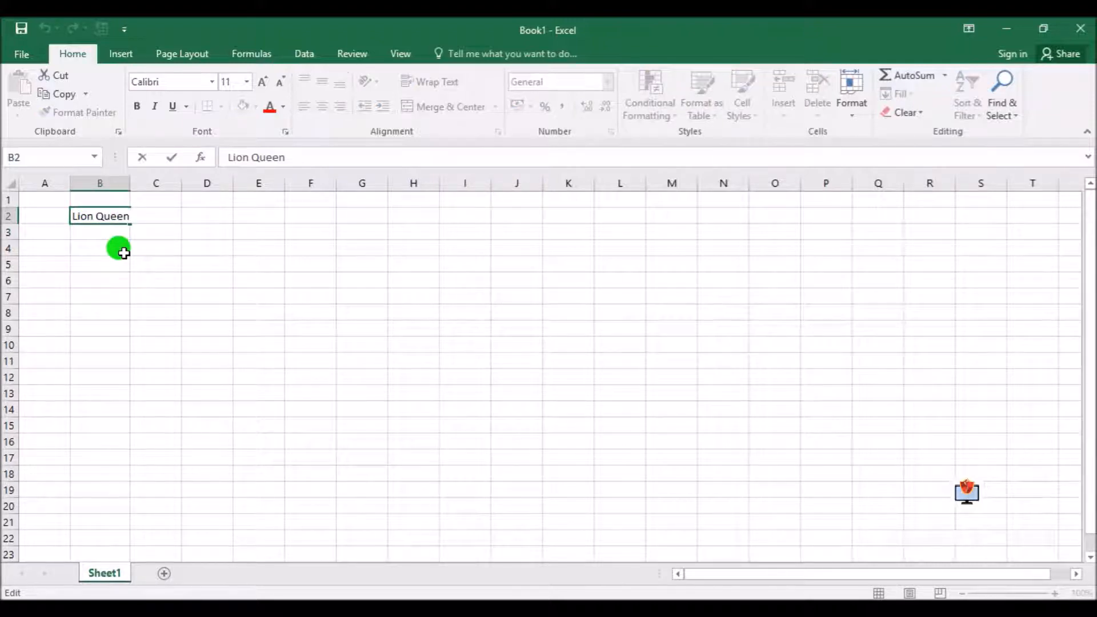
key(Return)
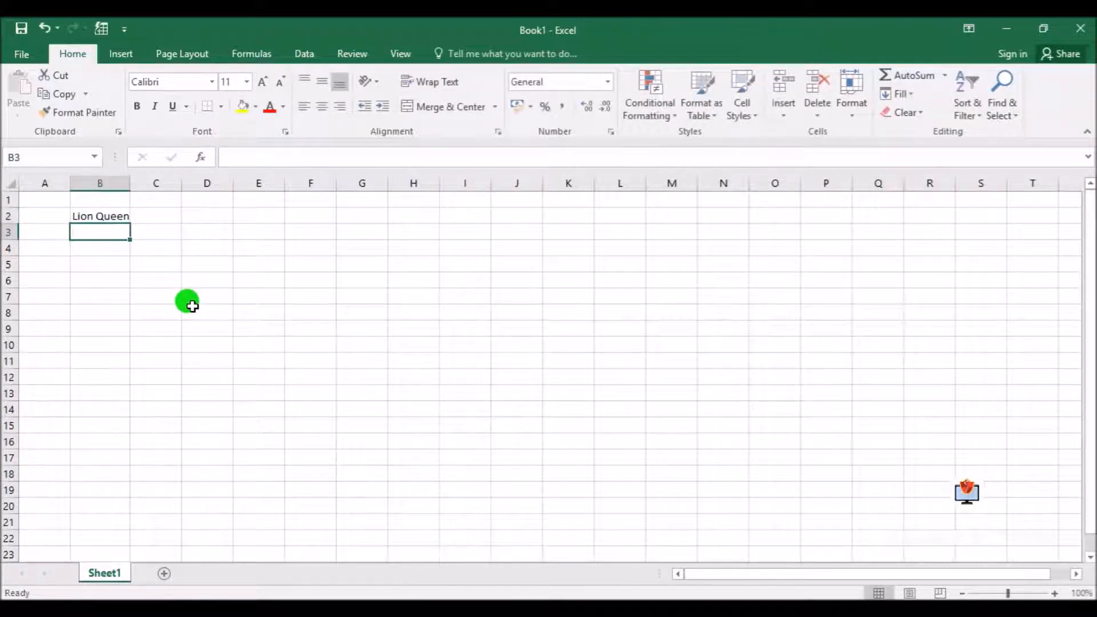
double_click(97, 214)
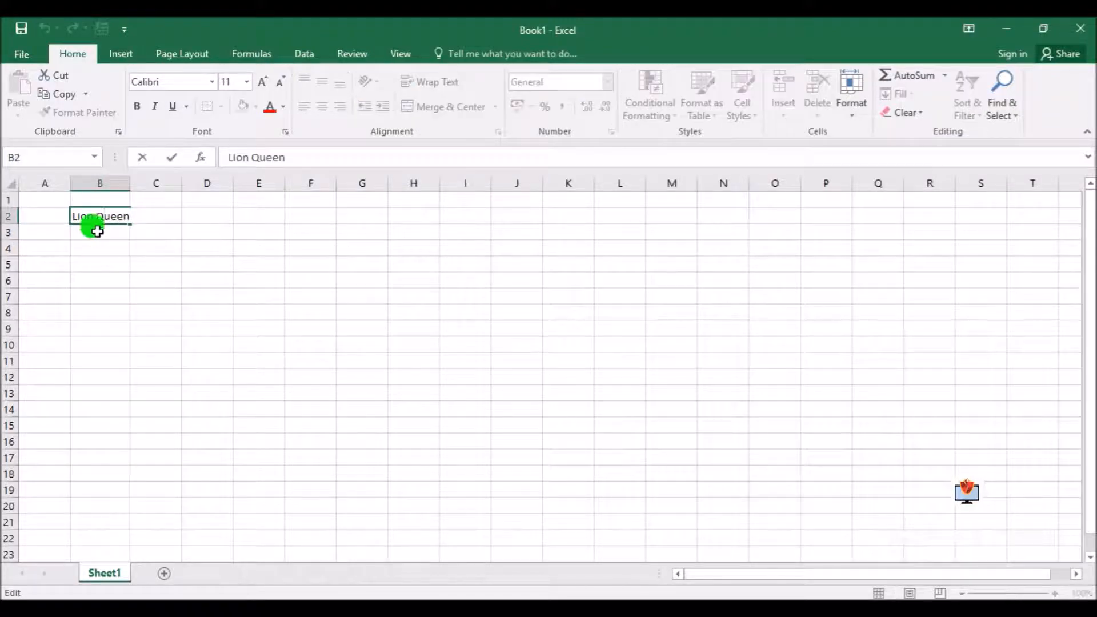
drag(126, 216, 96, 216)
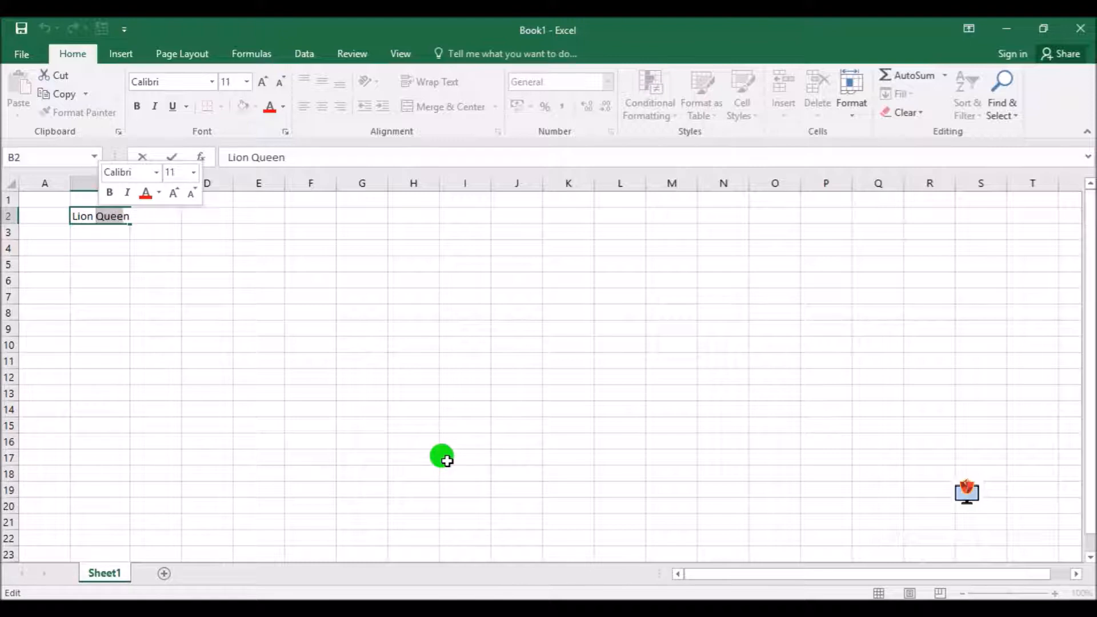
key(BackSpace)
text(King)
key(Return)
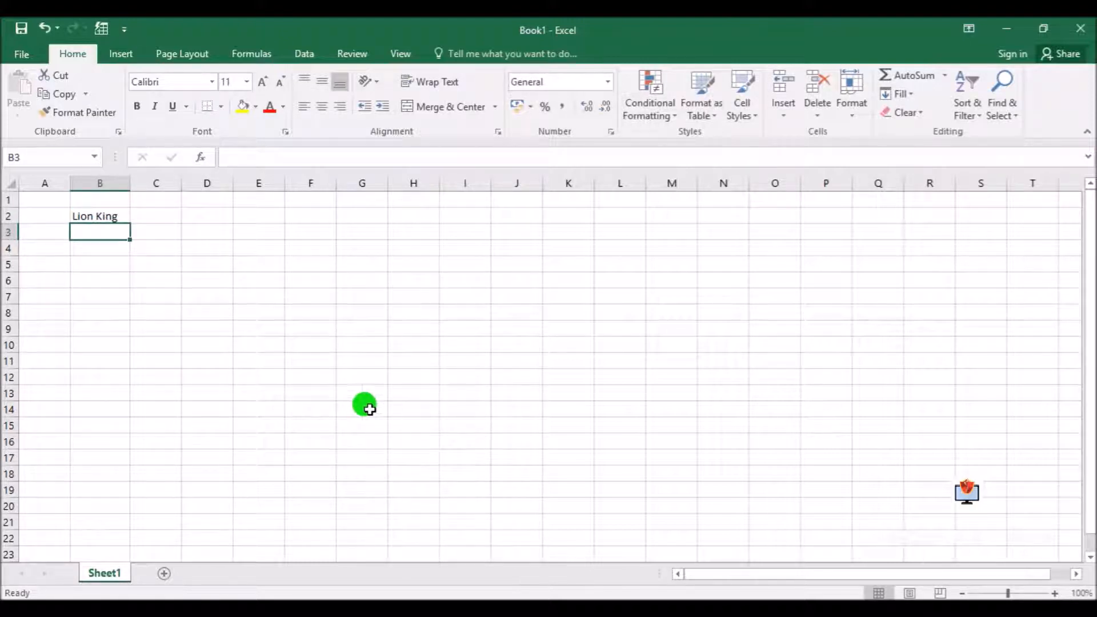
Remove the last letter of the text in cell B2 so that it reads Lion Kin
click(100, 212)
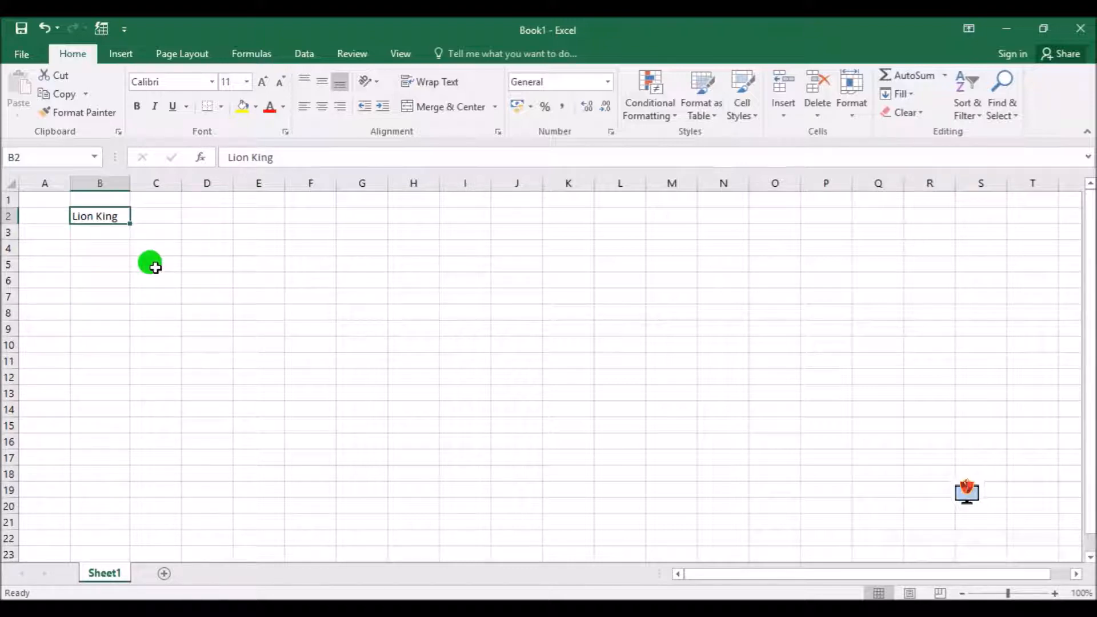
double_click(119, 216)
key(BackSpace)
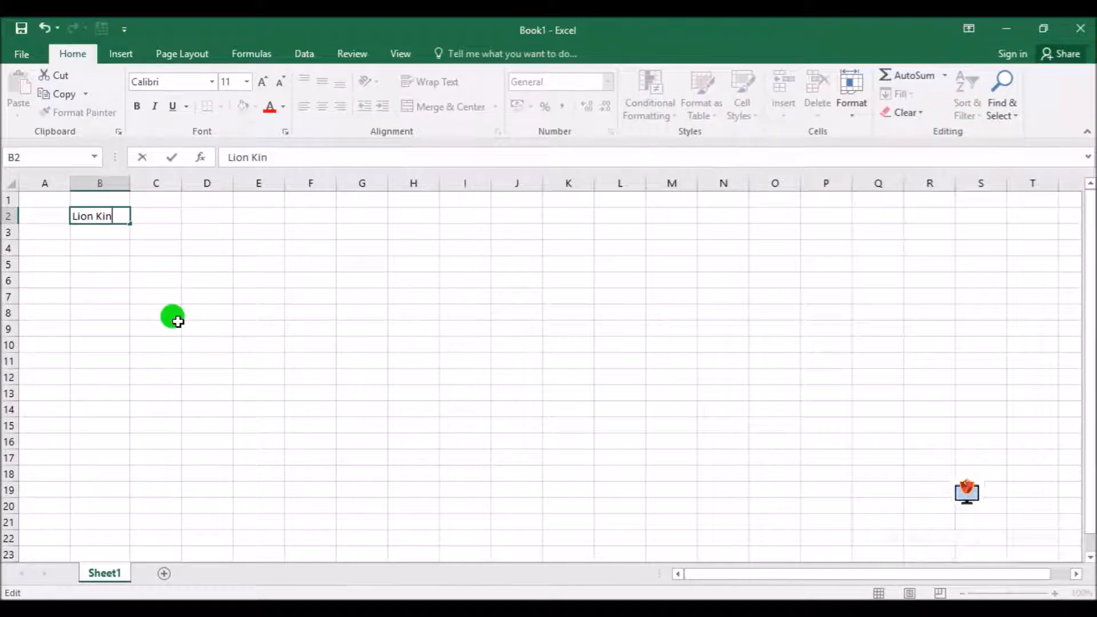
key(Return)
Start an entry reading Google in cell B5 and cancel it before it is committed
key(Down)
key(Down)
text(Google)
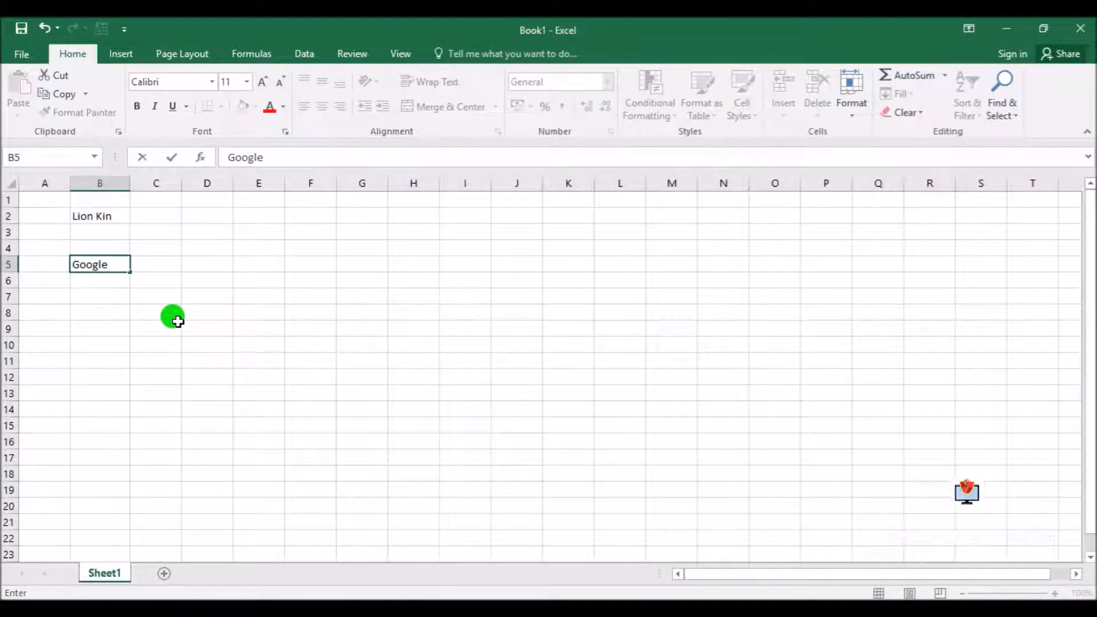
click(142, 157)
click(100, 216)
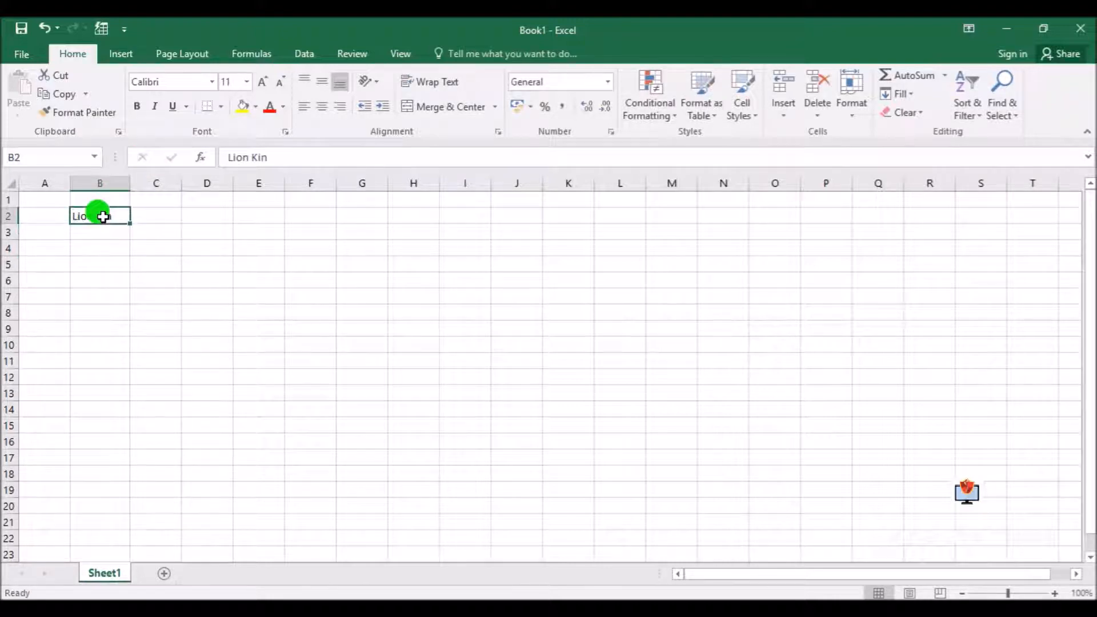
Enter the sample text kfjlk in cell D8 and adkfj in cell D9
click(152, 231)
click(204, 309)
text(kfjlk)
key(Return)
text(adkfj)
key(Return)
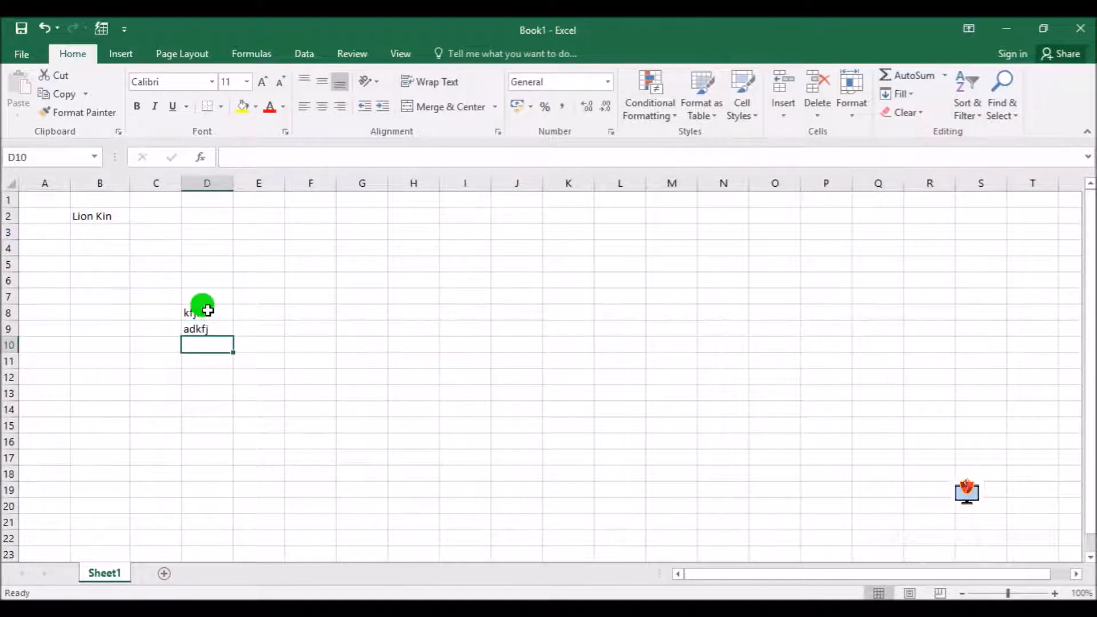
Erase all of the text in cell D8 through the formula bar
click(203, 309)
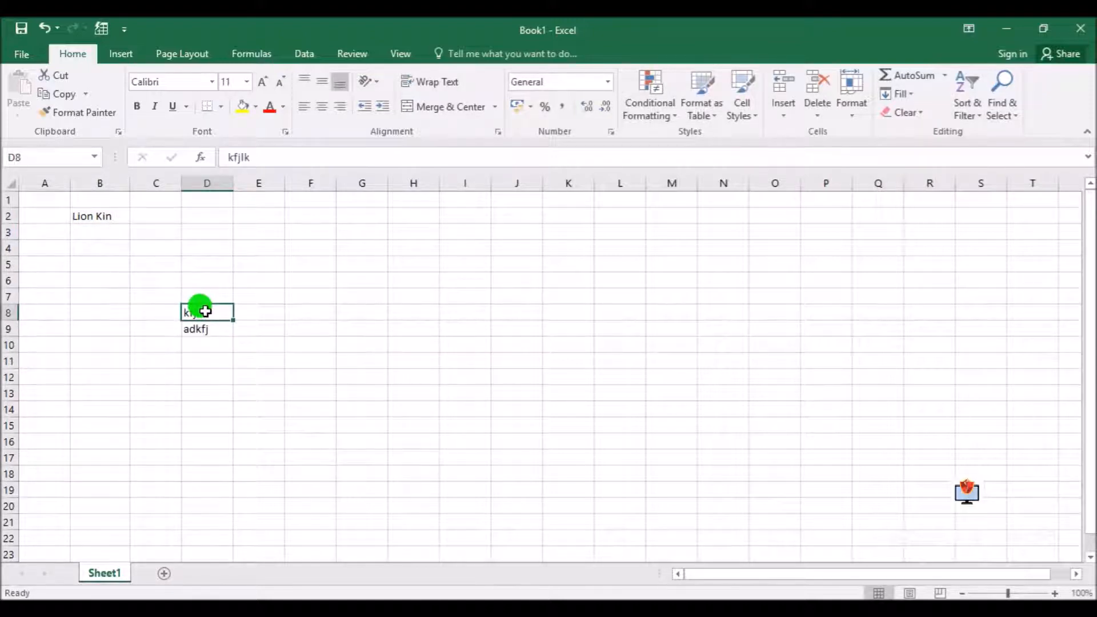
click(257, 158)
drag(265, 156, 220, 157)
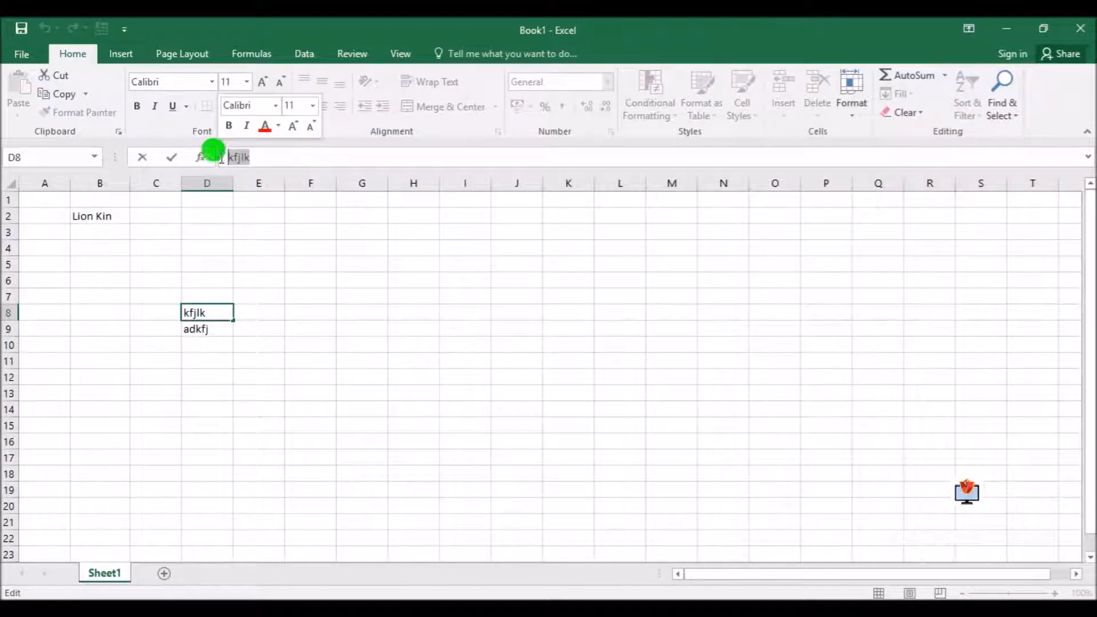
click(272, 157)
key(BackSpace)
key(BackSpace)
key(BackSpace)
key(BackSpace)
key(BackSpace)
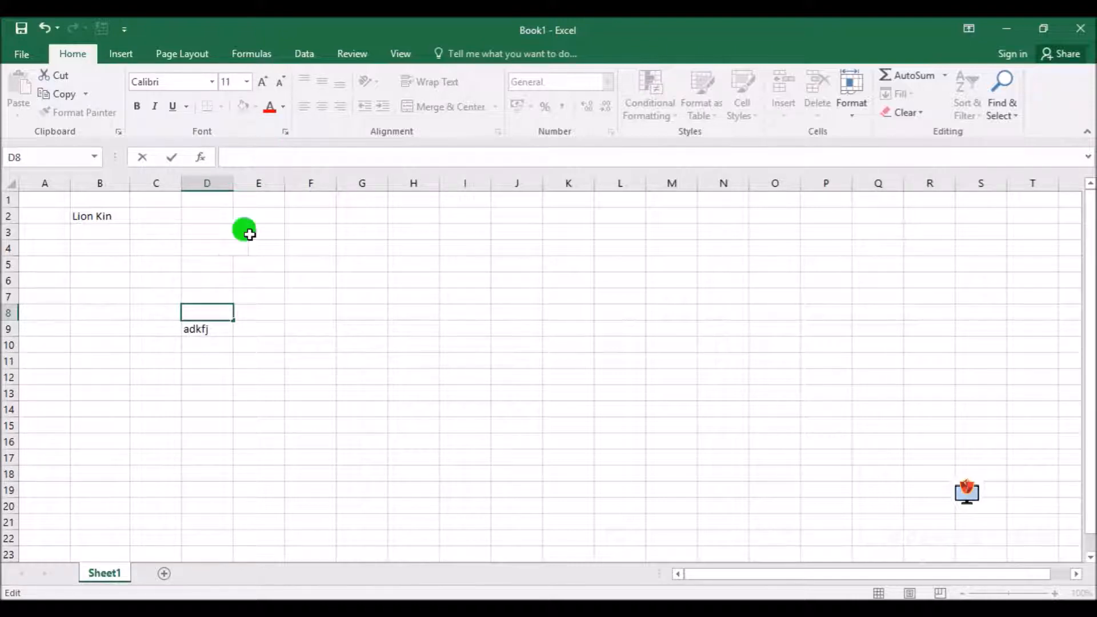
Clear the contents of cells D9 and B2
click(197, 326)
key(Delete)
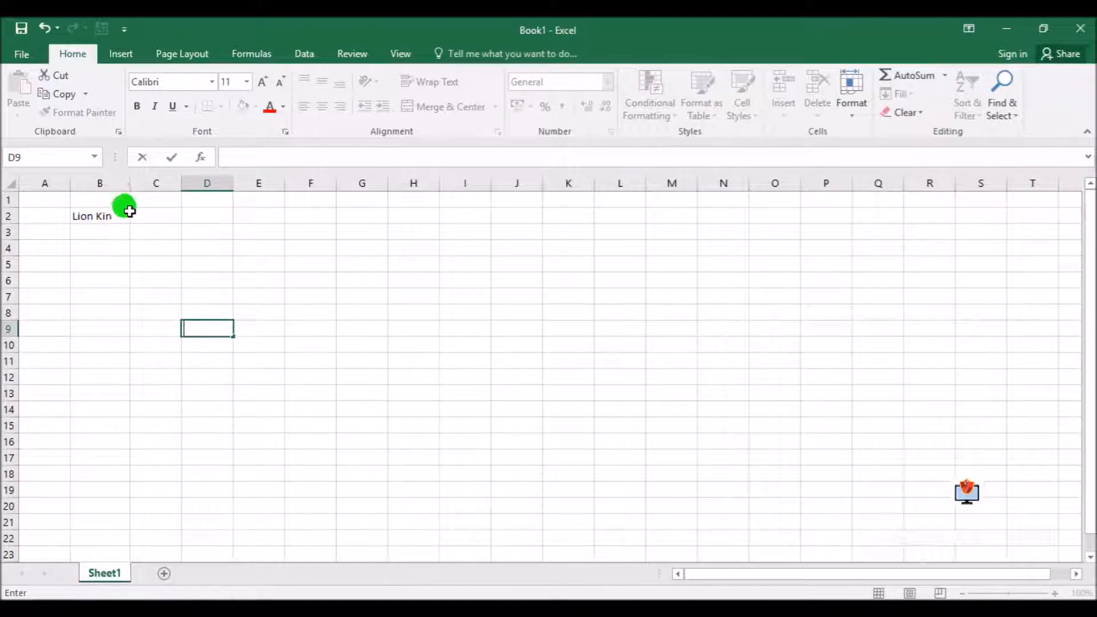
click(91, 210)
key(Delete)
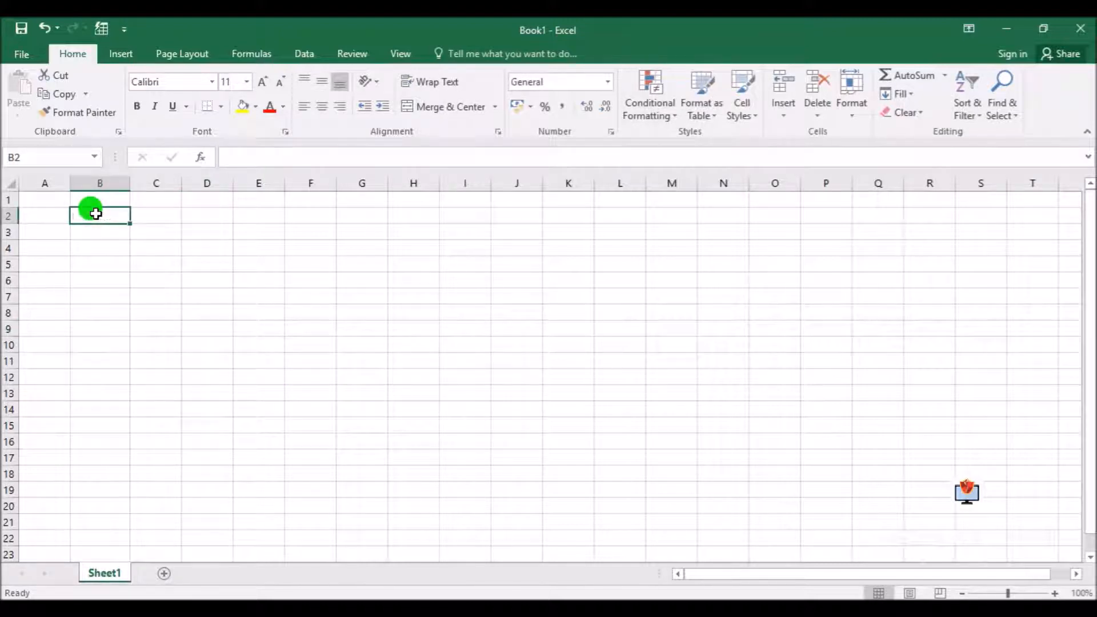
click(192, 283)
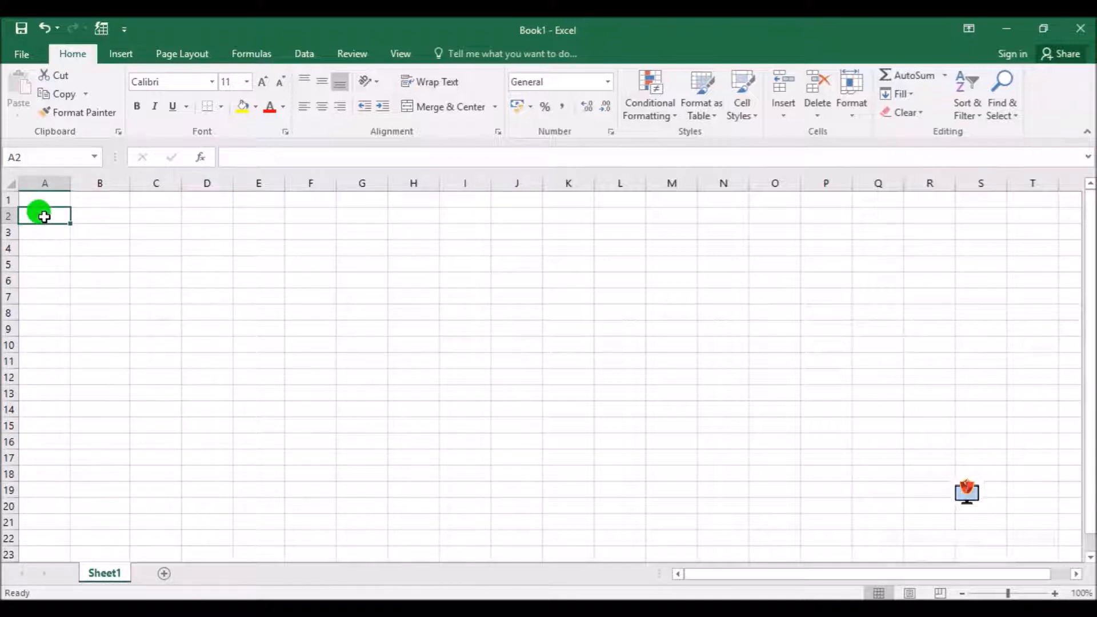
click(40, 195)
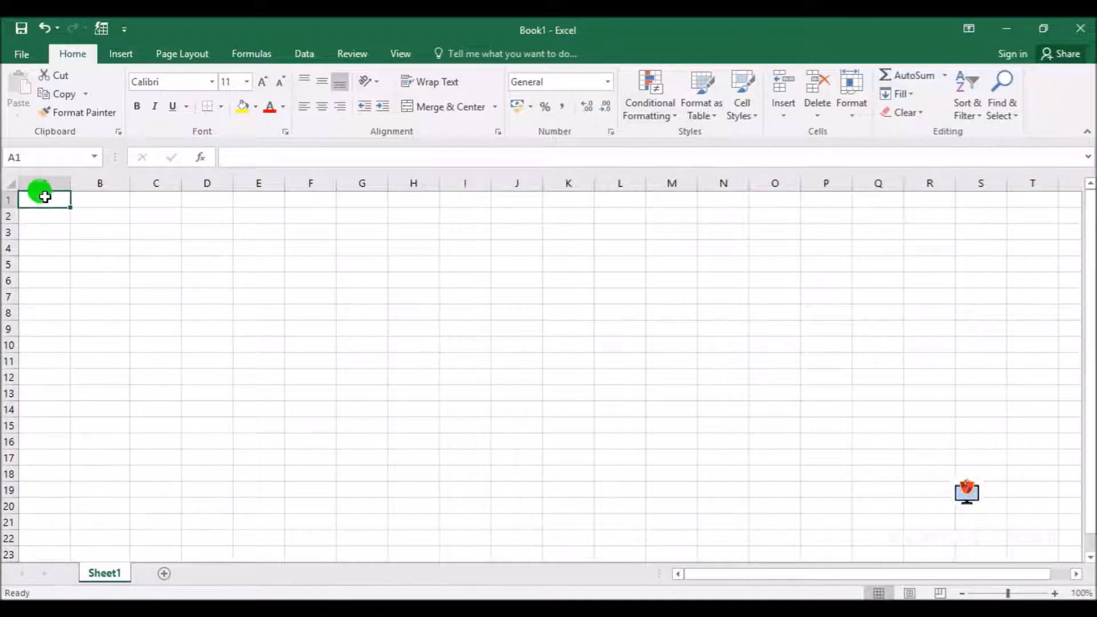
drag(45, 200, 155, 200)
click(154, 403)
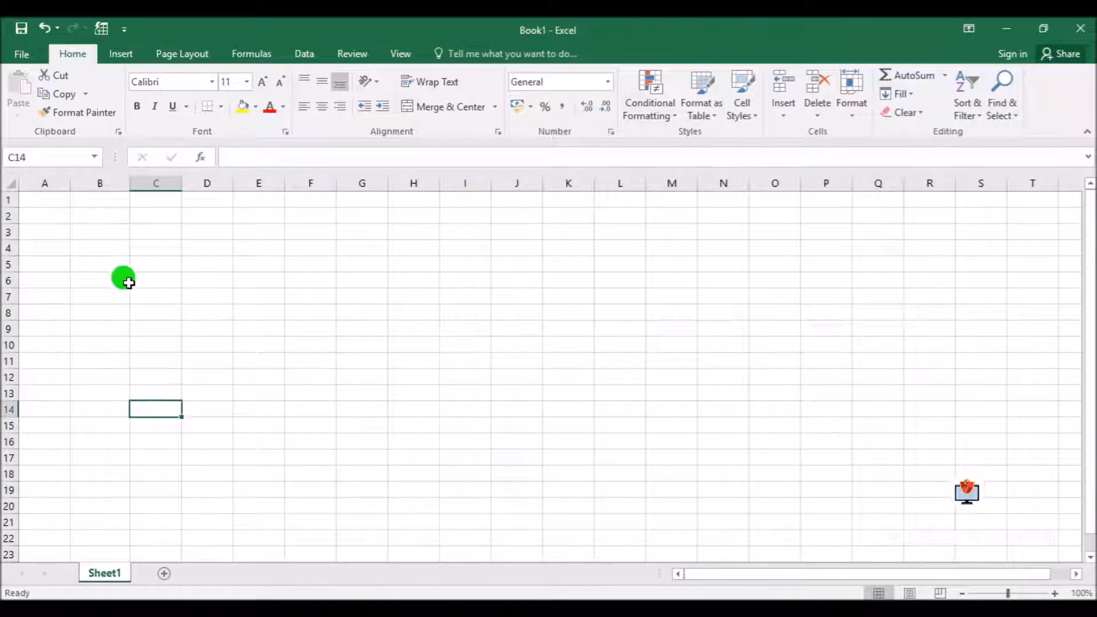
click(46, 199)
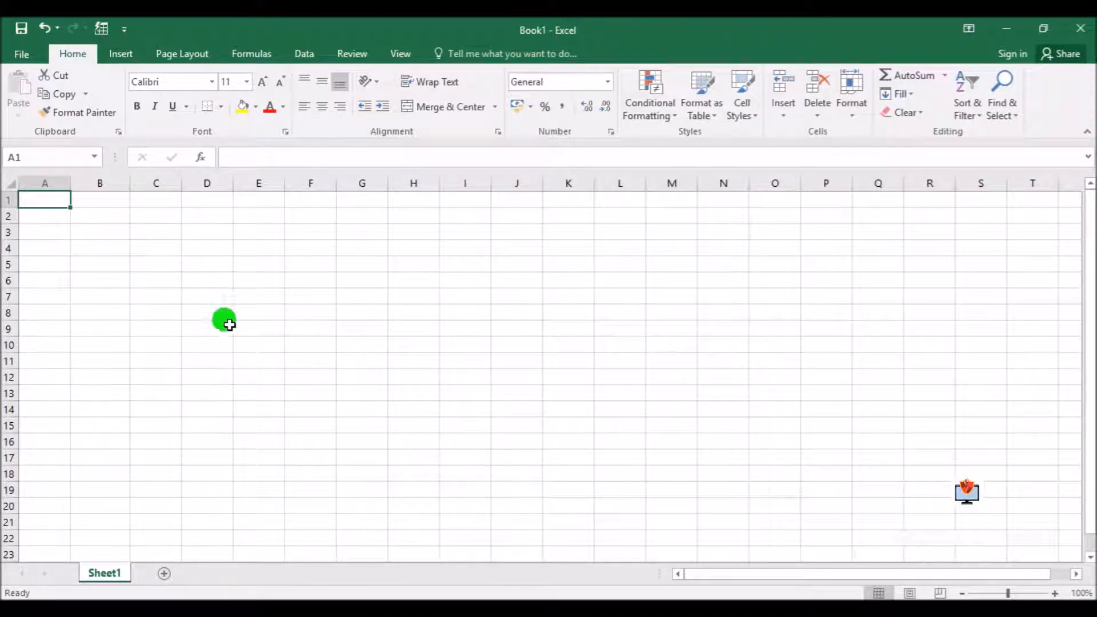
shift+click(356, 396)
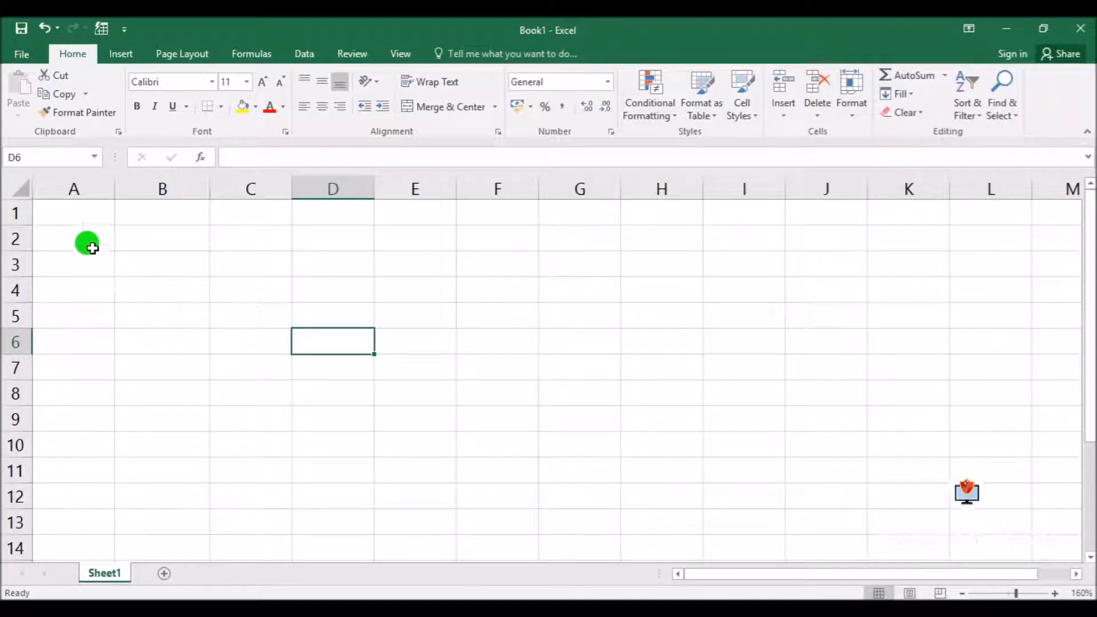
Select the range A1:F10, followed by the larger range A1:I28
drag(72, 215, 515, 438)
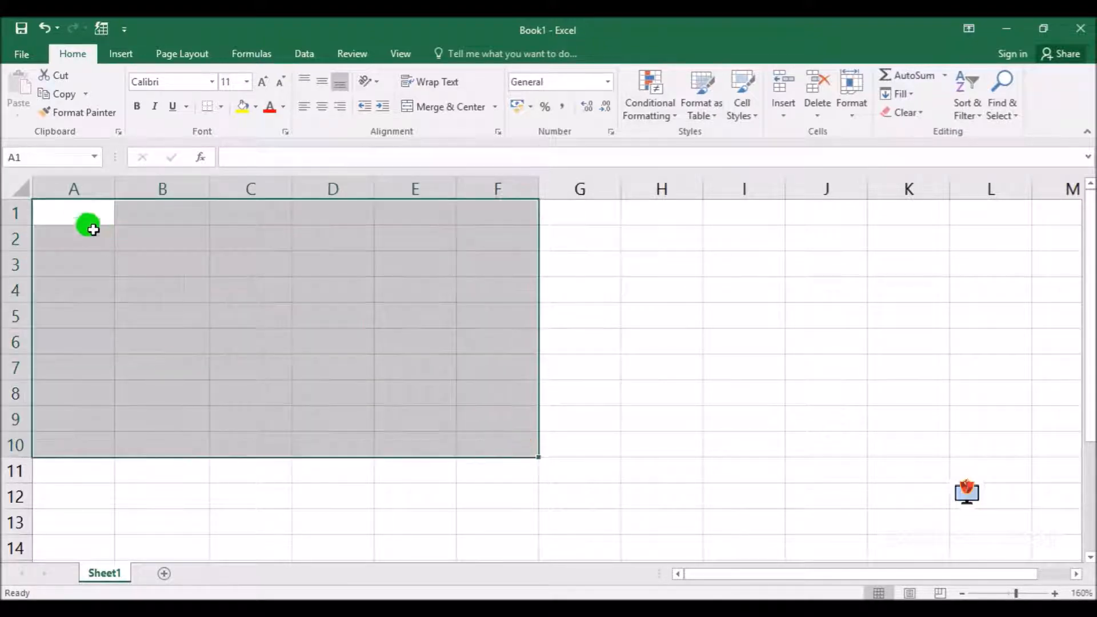
click(80, 213)
scroll(701, 385, down, 6)
shift+click(749, 436)
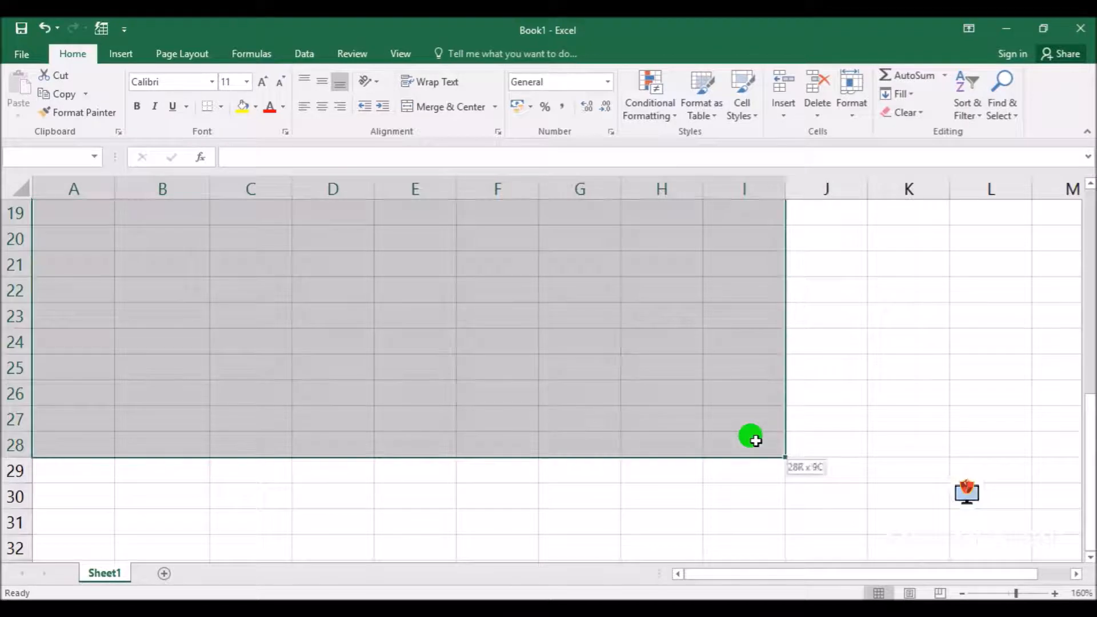
scroll(750, 436, up, 6)
scroll(503, 372, down, 1)
scroll(433, 351, up, 1)
scroll(435, 355, up, 3)
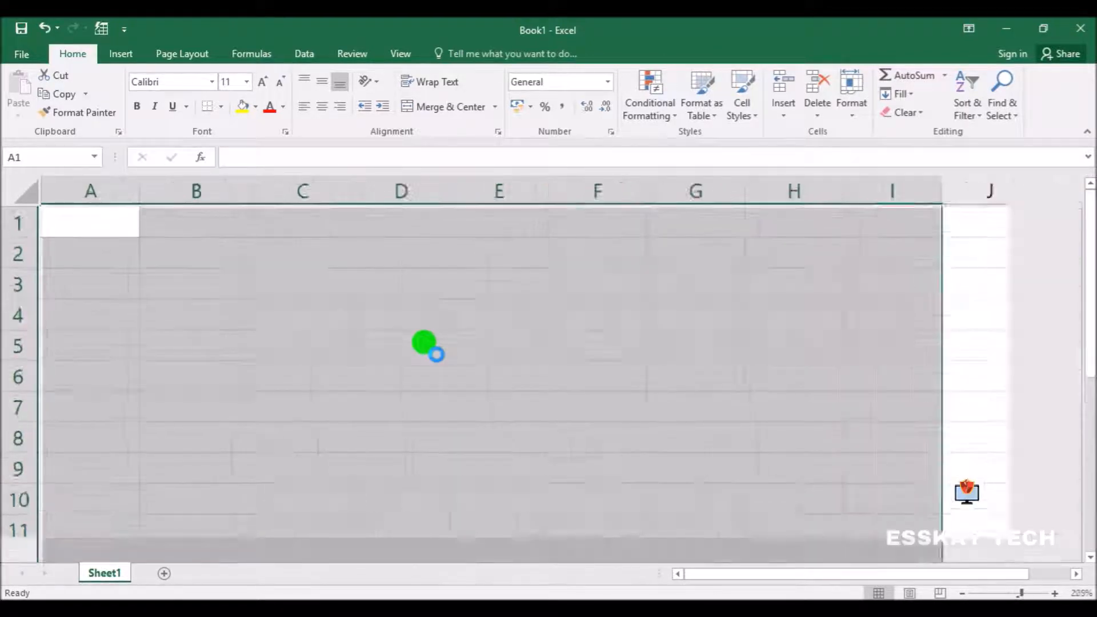
scroll(433, 351, down, 7)
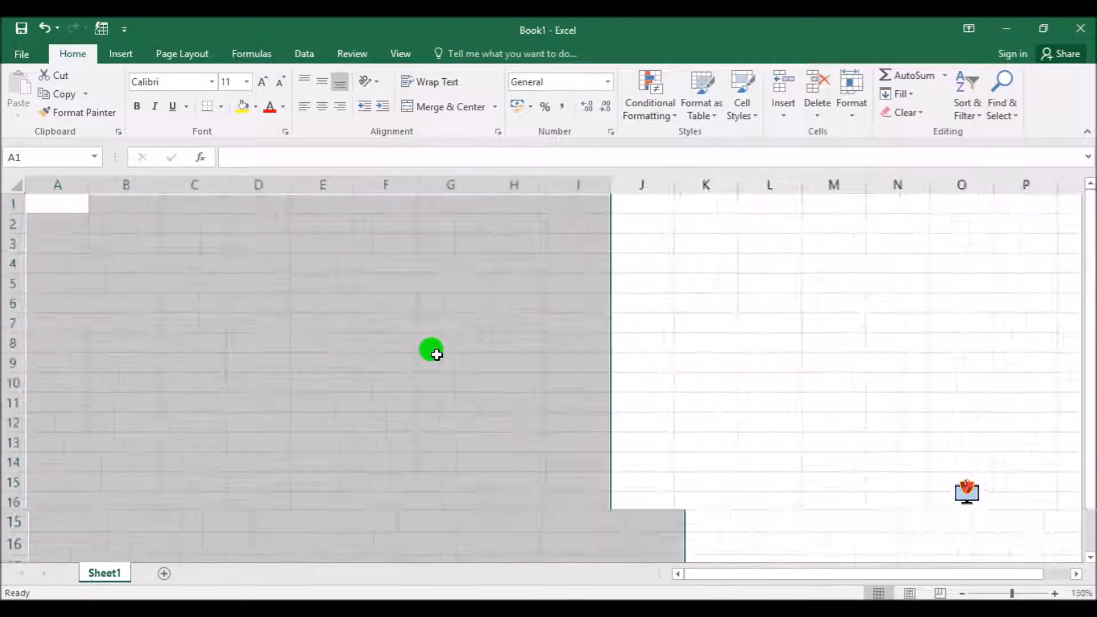
click(369, 359)
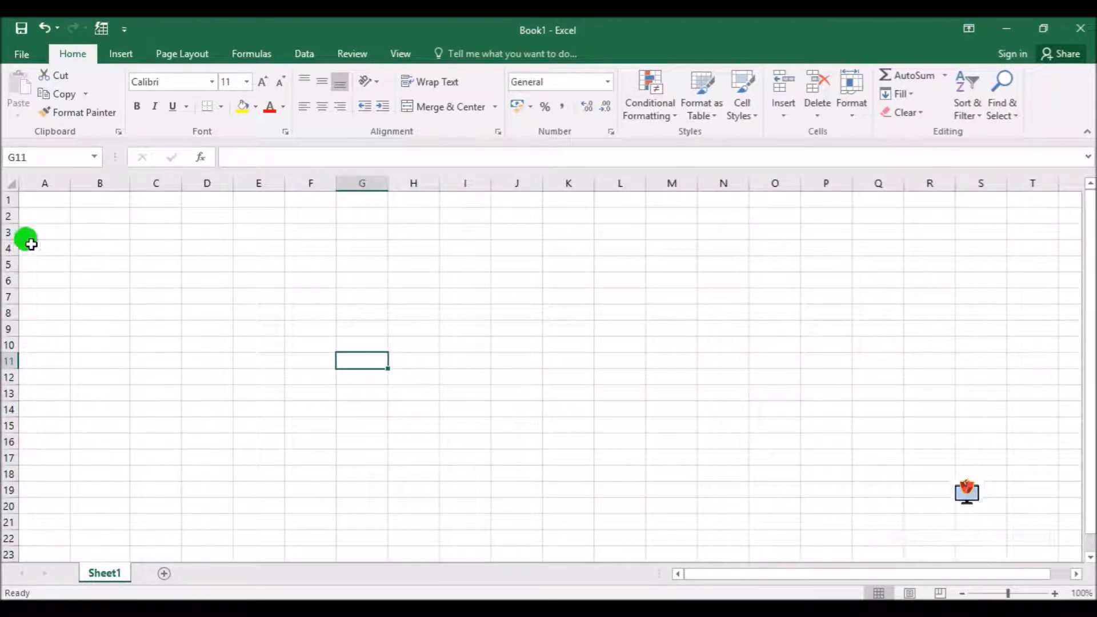
click(48, 218)
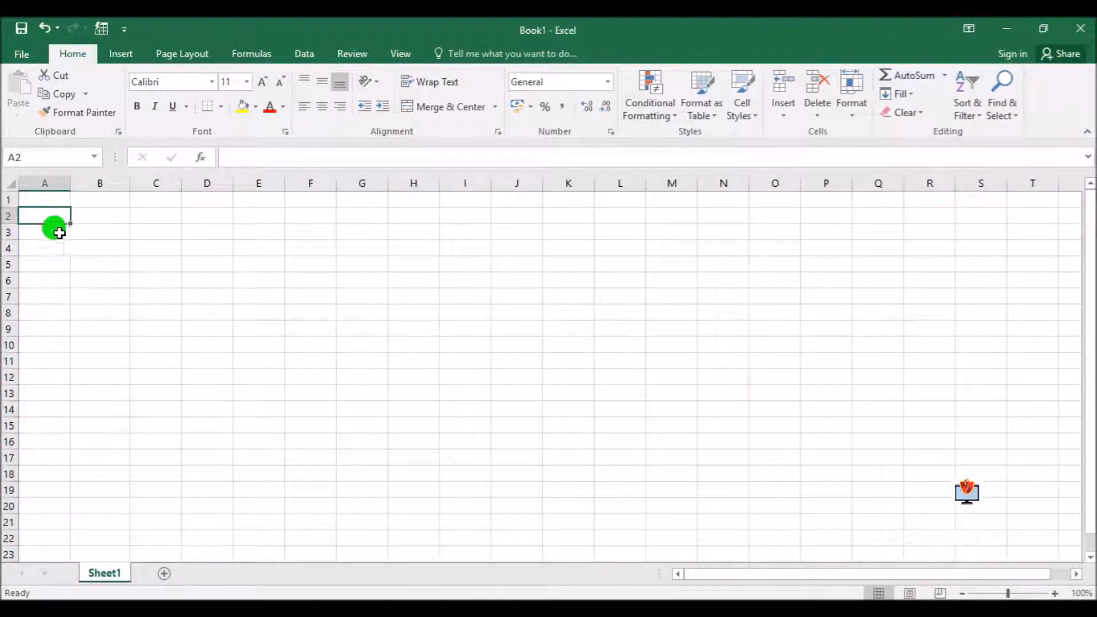
Try to select from C2 through P93 in Extend Selection mode, and return to cell C2
click(145, 216)
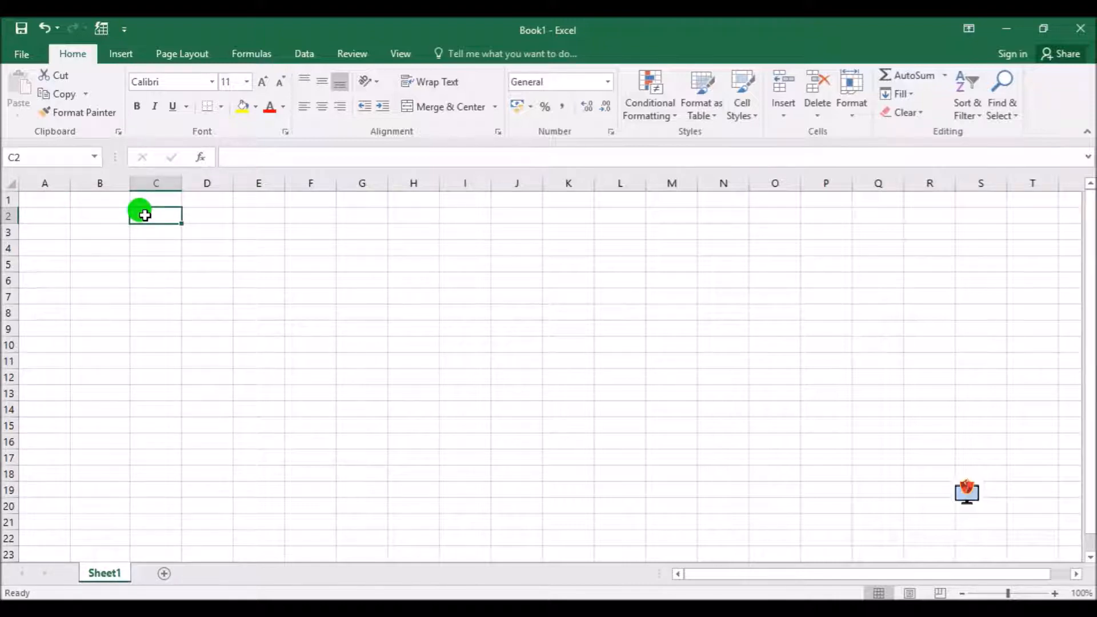
key(XF86AudioRaiseVolume)
key(XF86AudioRaiseVolume)
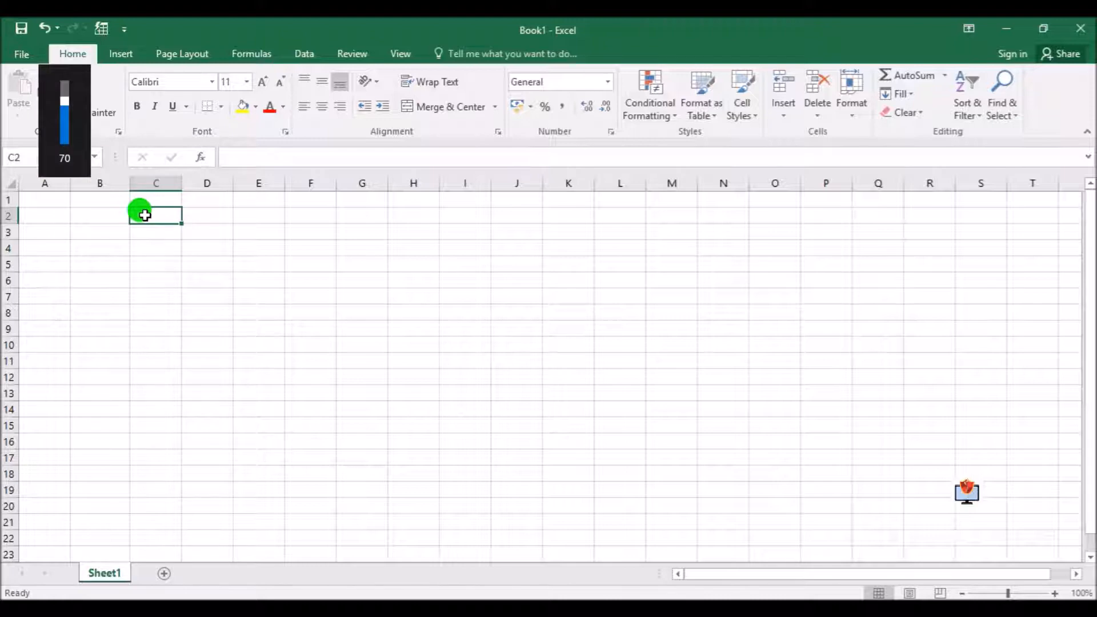
key(F8)
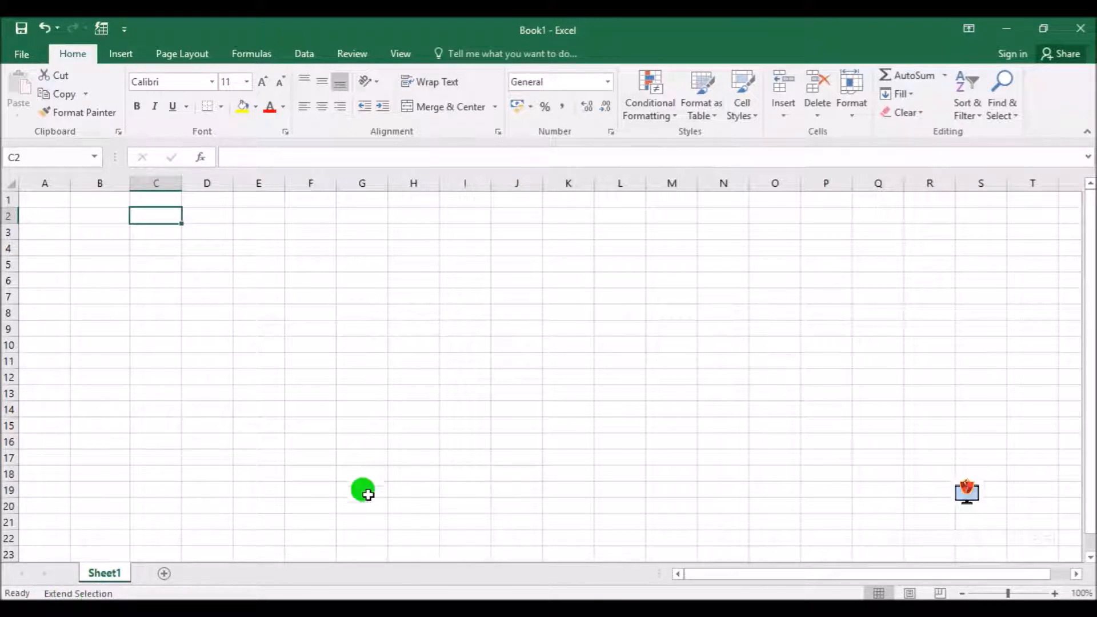
scroll(772, 456, down, 20)
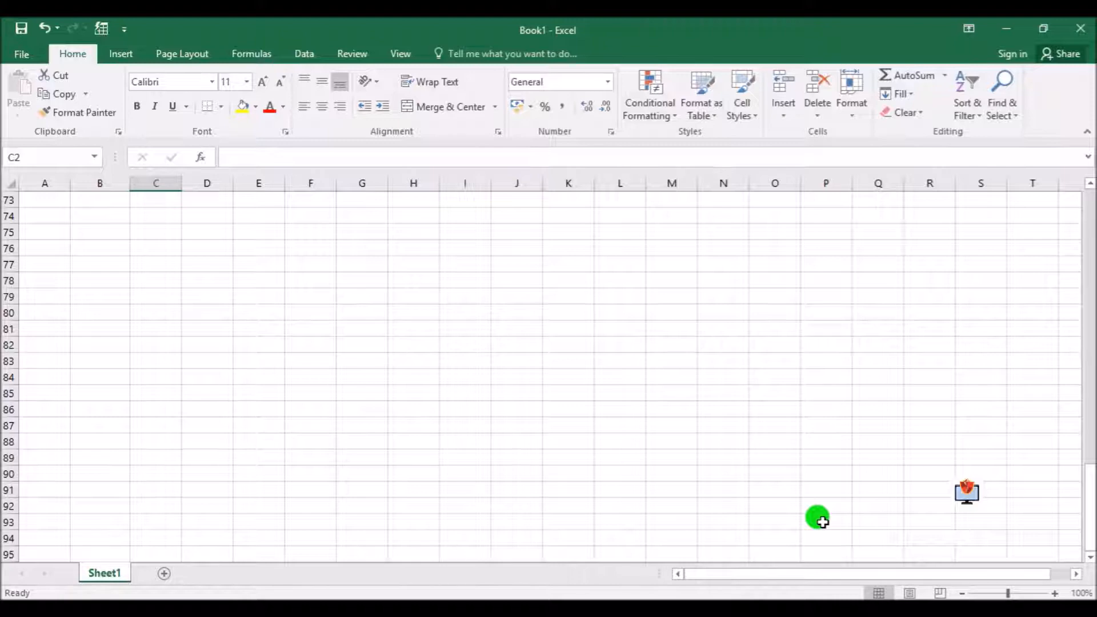
click(822, 523)
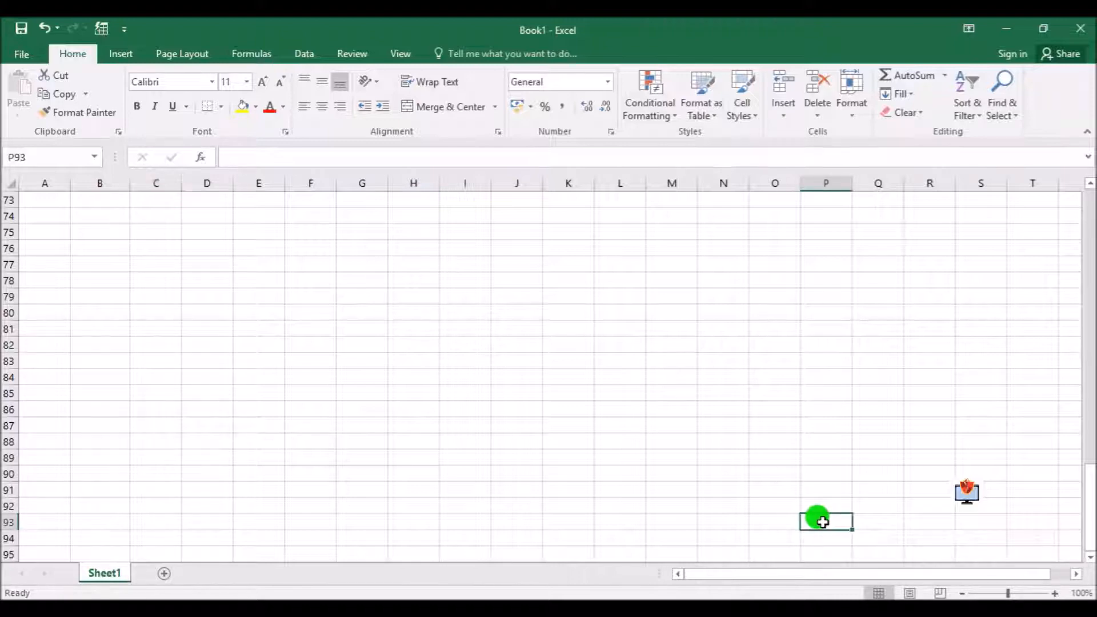
scroll(232, 365, up, 20)
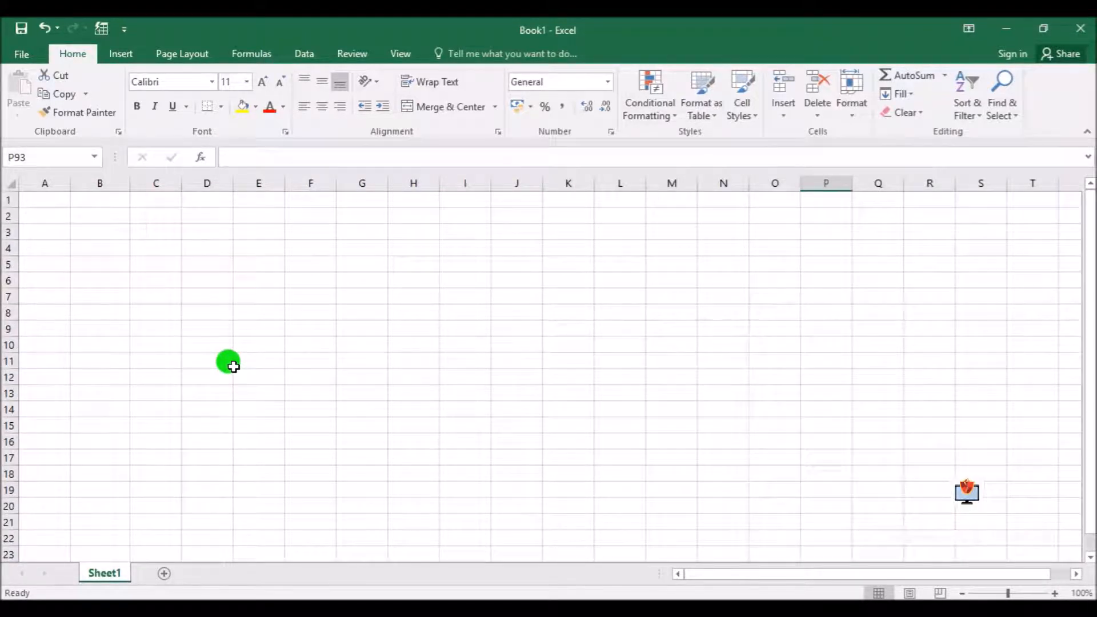
click(151, 216)
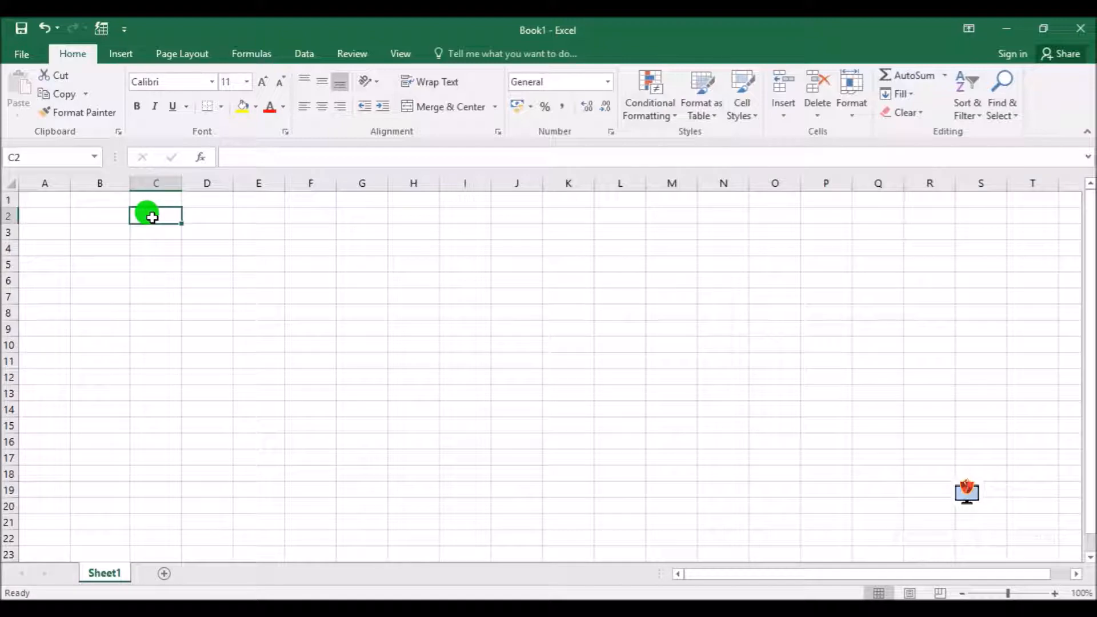
Select B2:O22 with Extend Selection mode, adjust it to B2:F11 and B2:K14, and leave the mode
click(99, 214)
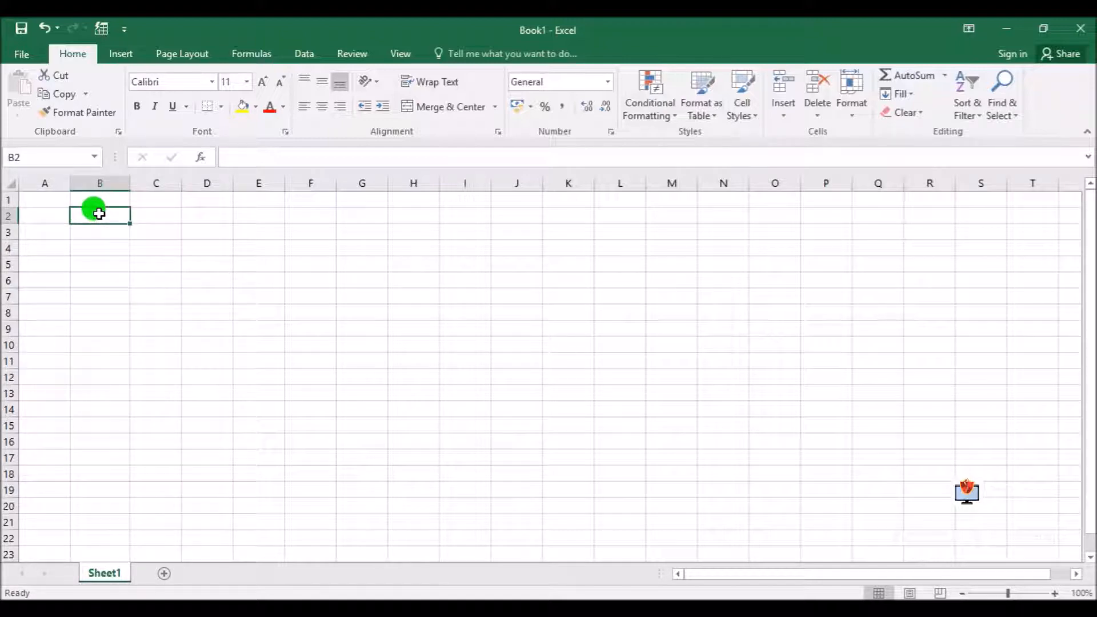
key(F8)
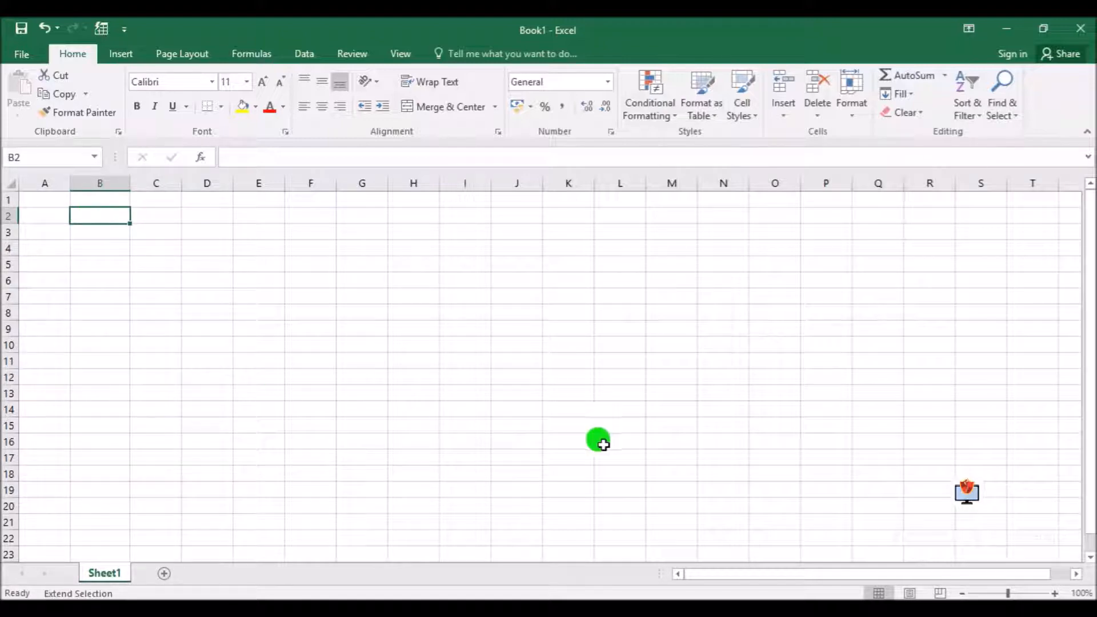
click(775, 539)
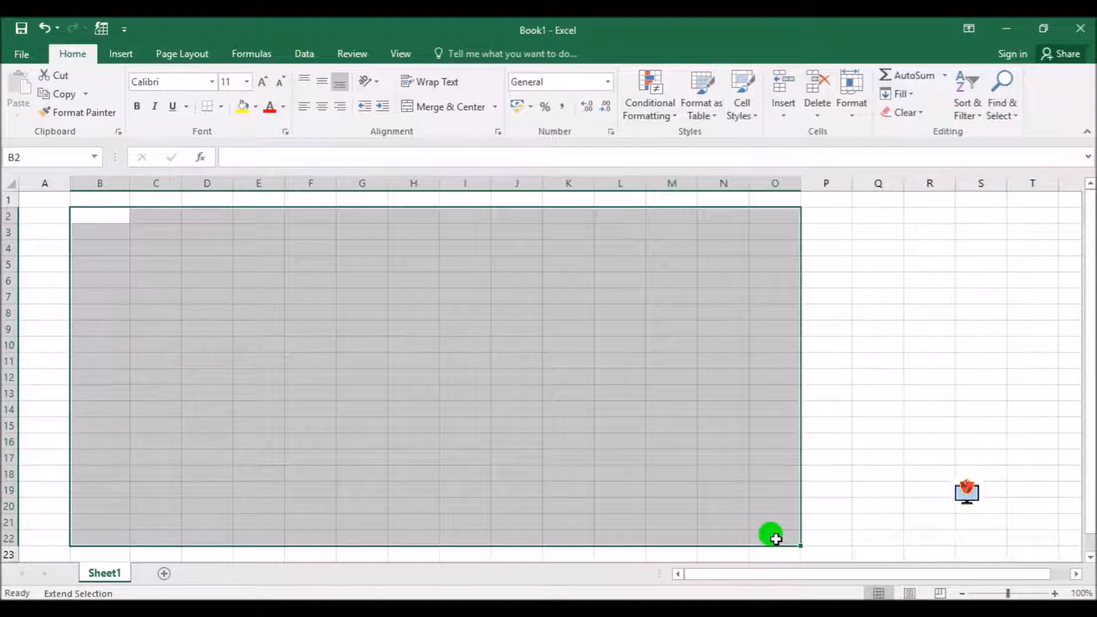
click(315, 358)
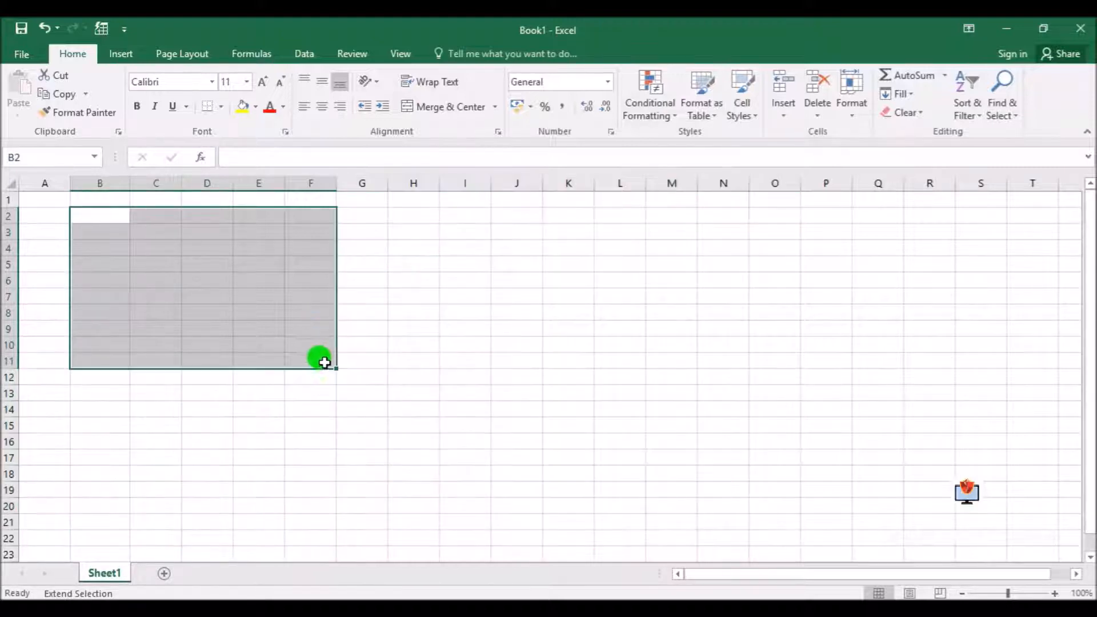
click(592, 405)
key(F8)
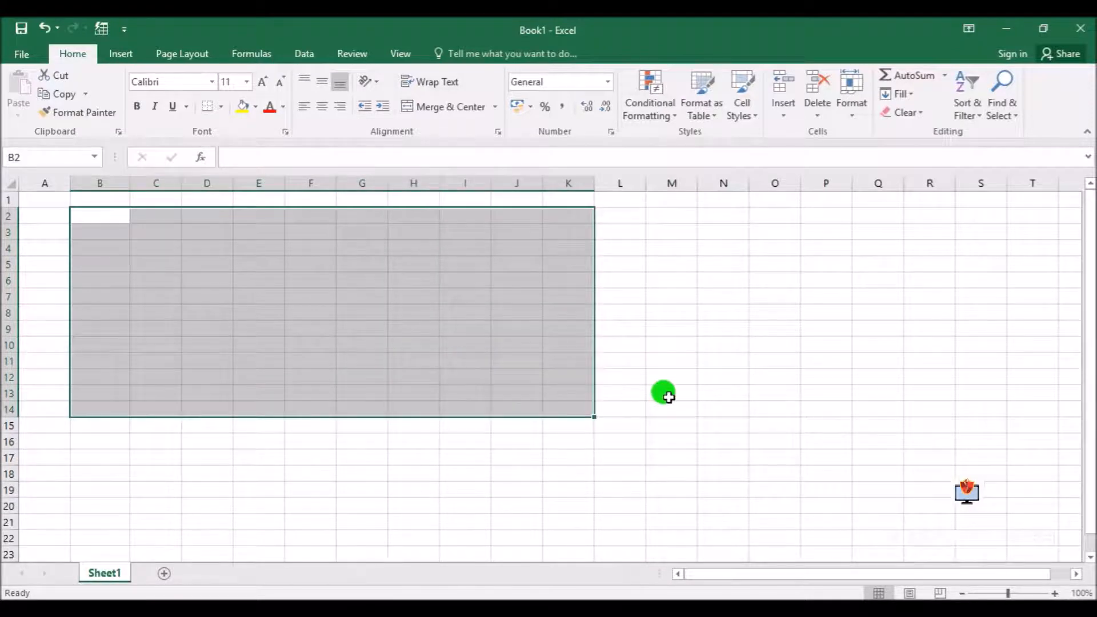
click(517, 393)
click(403, 395)
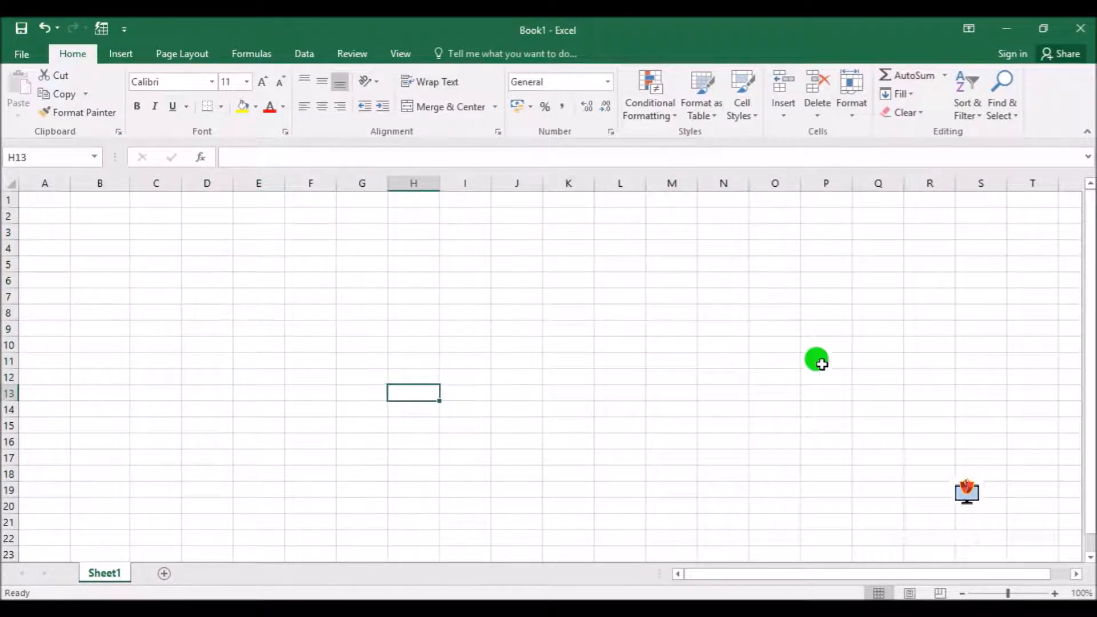
Select all cells of the worksheet at once, and release the selection on cell I16
click(10, 183)
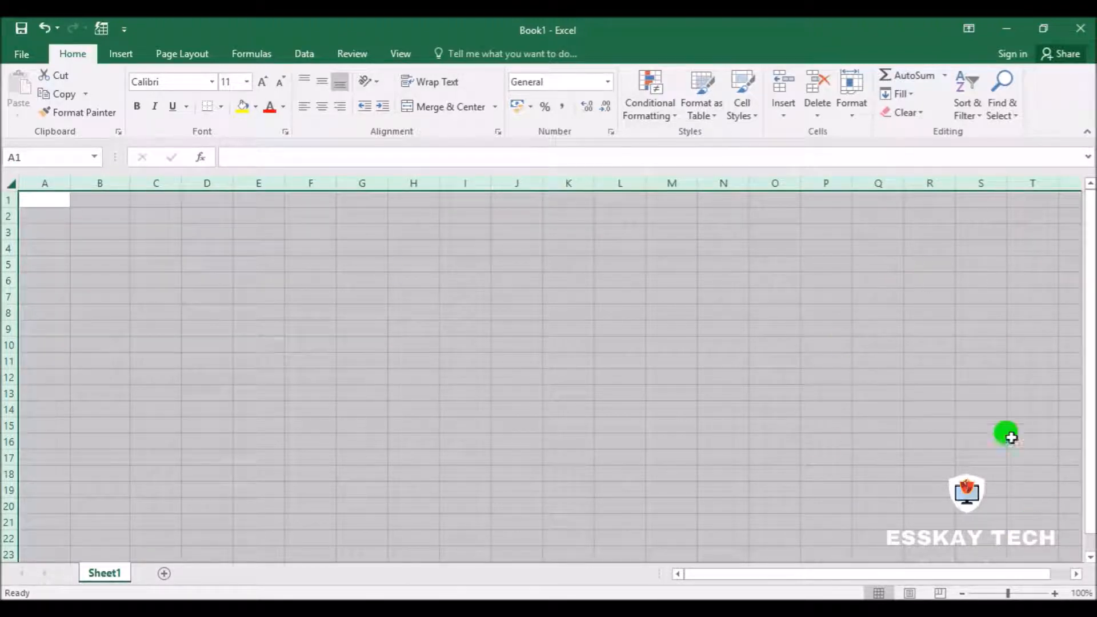
click(829, 445)
click(454, 439)
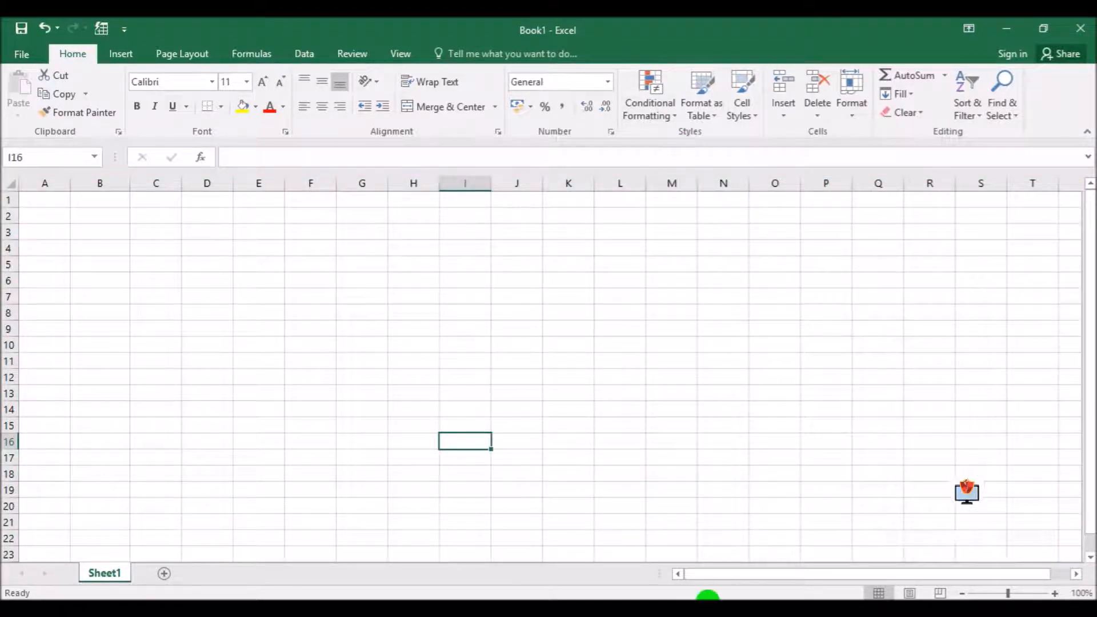
Select the entire row 32, followed by the entire column L
scroll(17, 451, down, 5)
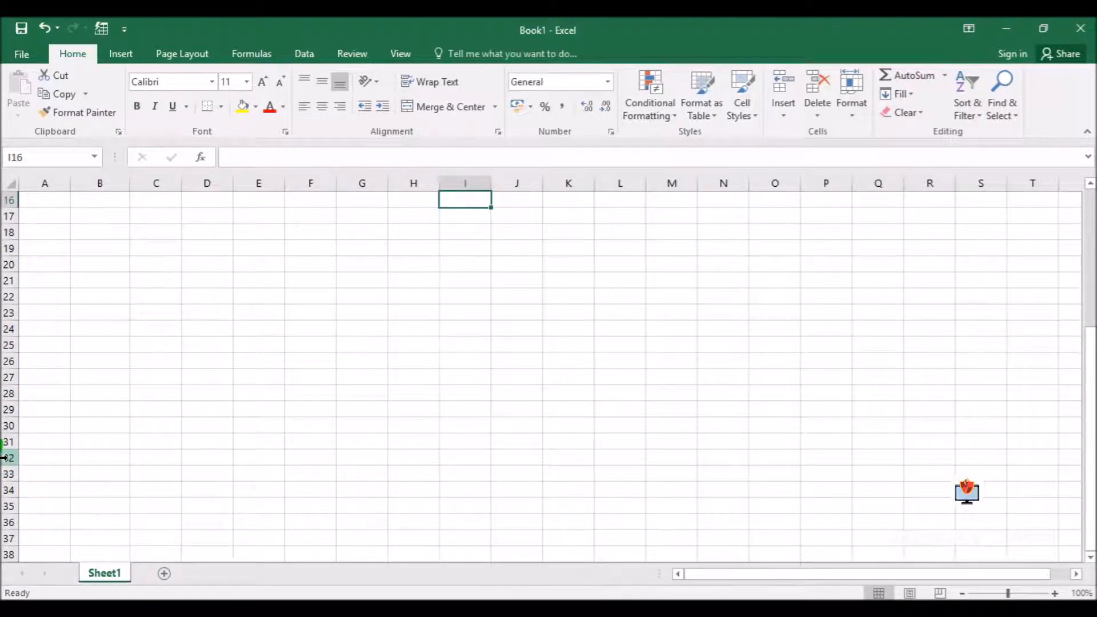
click(5, 457)
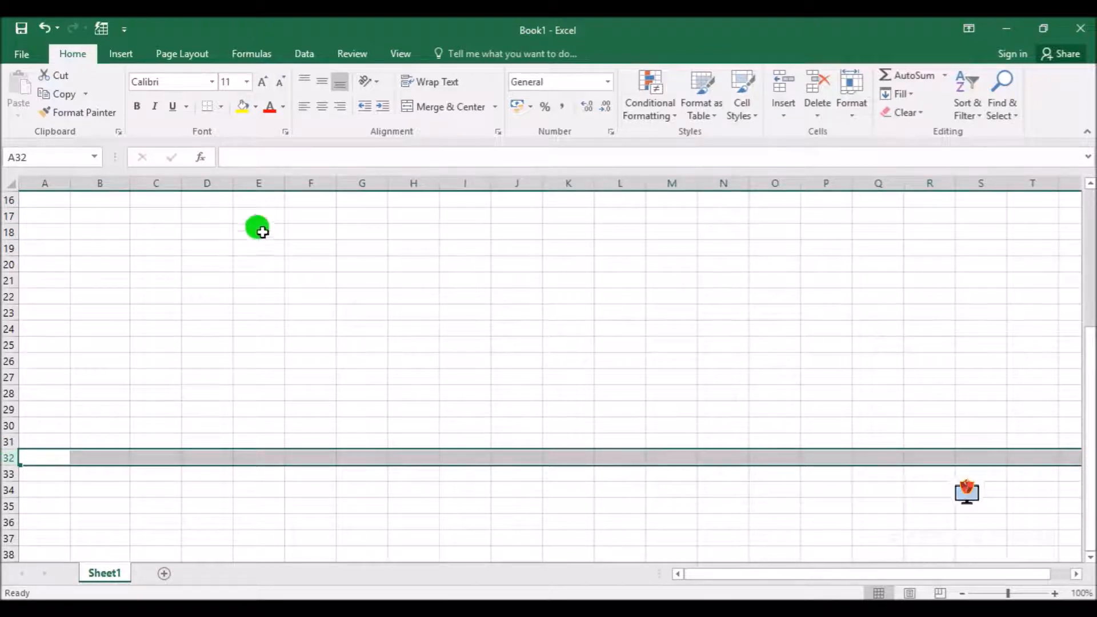
click(203, 324)
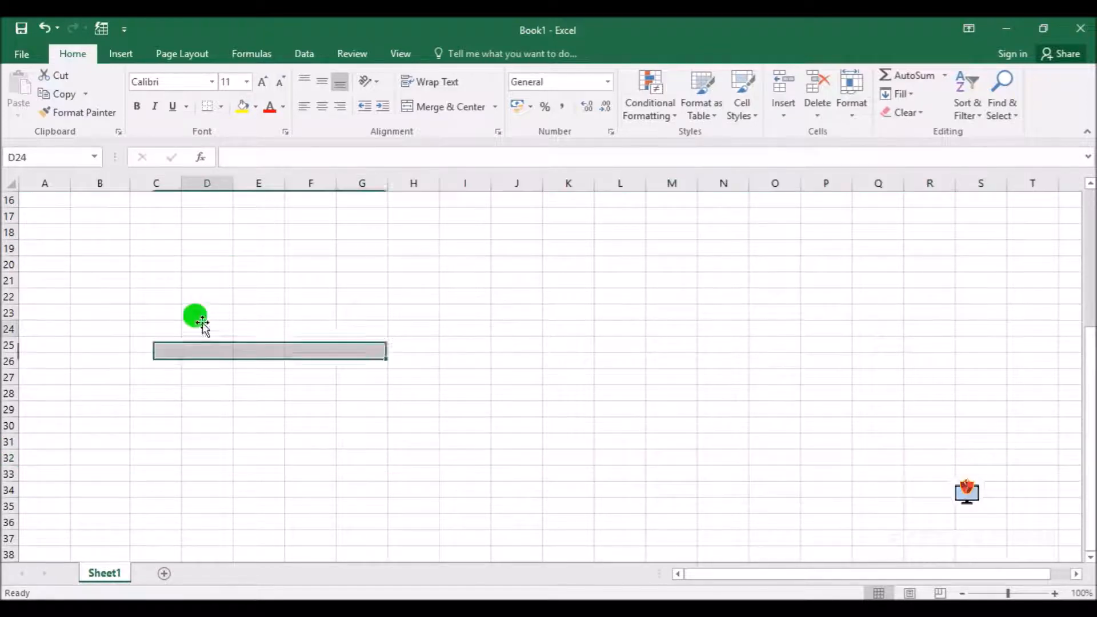
click(617, 180)
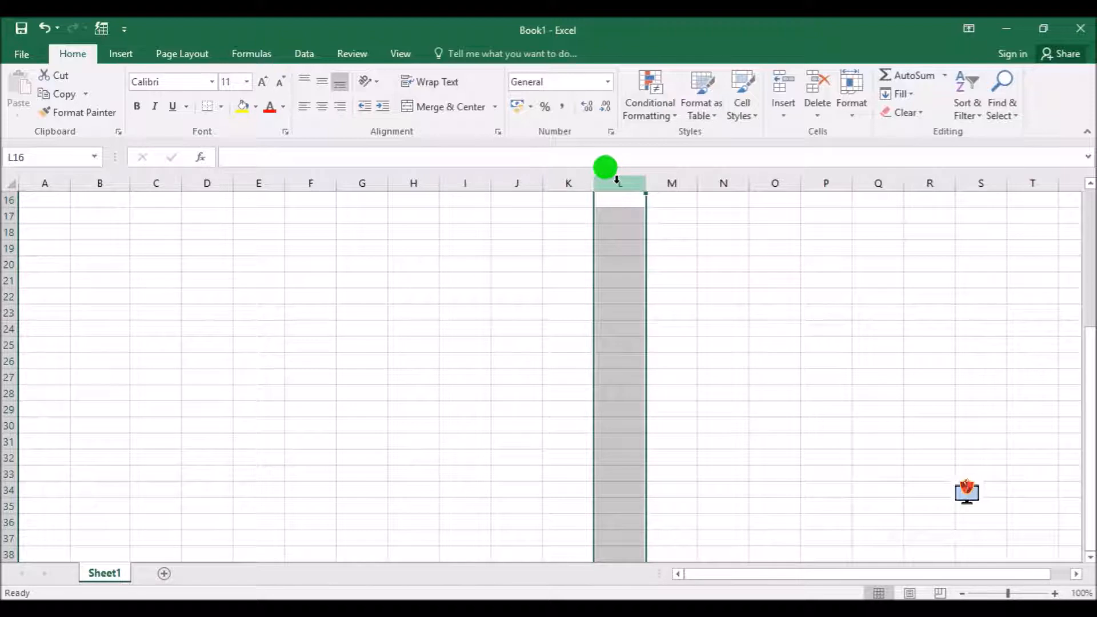
click(220, 292)
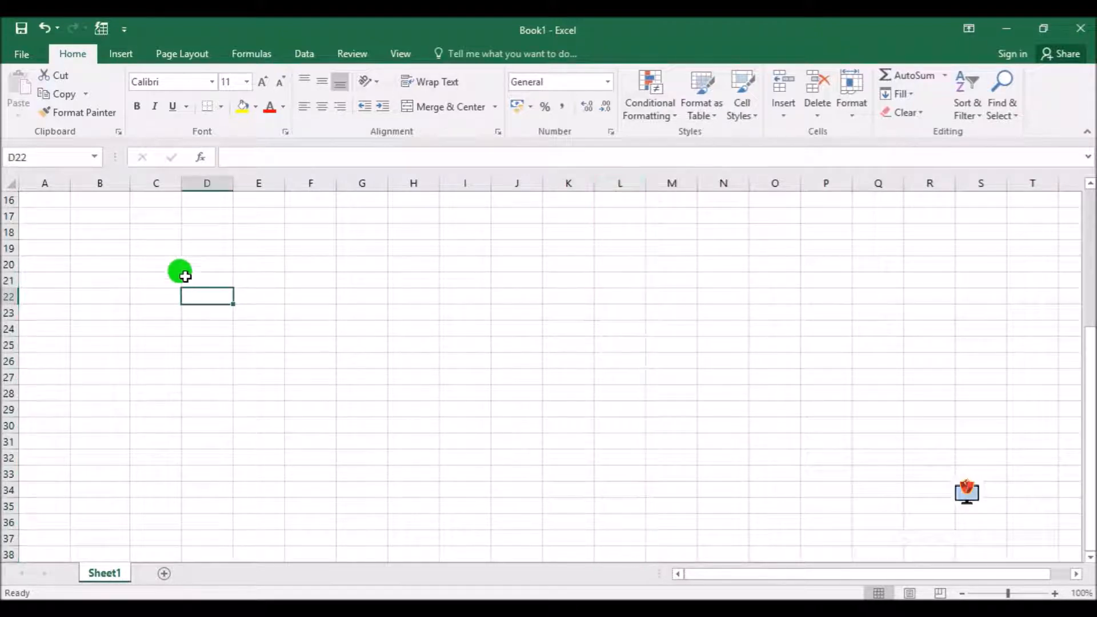
Select four blocks of cells in succession: in column B, columns D to F, column J, and from column M rightward
scroll(197, 269, up, 5)
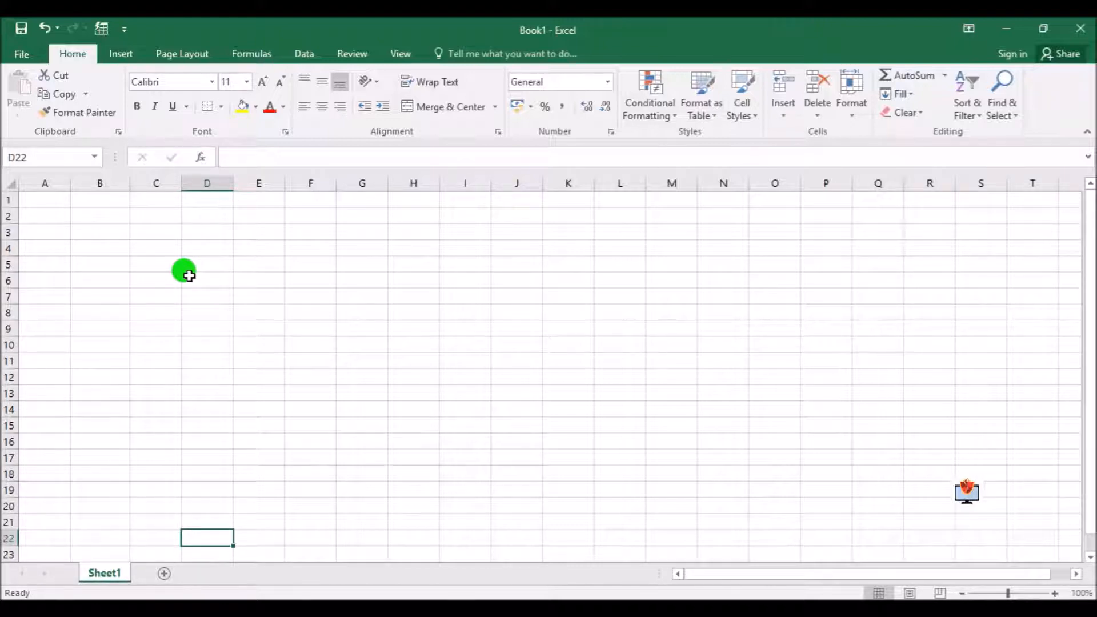
drag(98, 216, 111, 465)
drag(196, 275, 311, 360)
drag(517, 249, 528, 457)
drag(669, 311, 1008, 224)
click(598, 423)
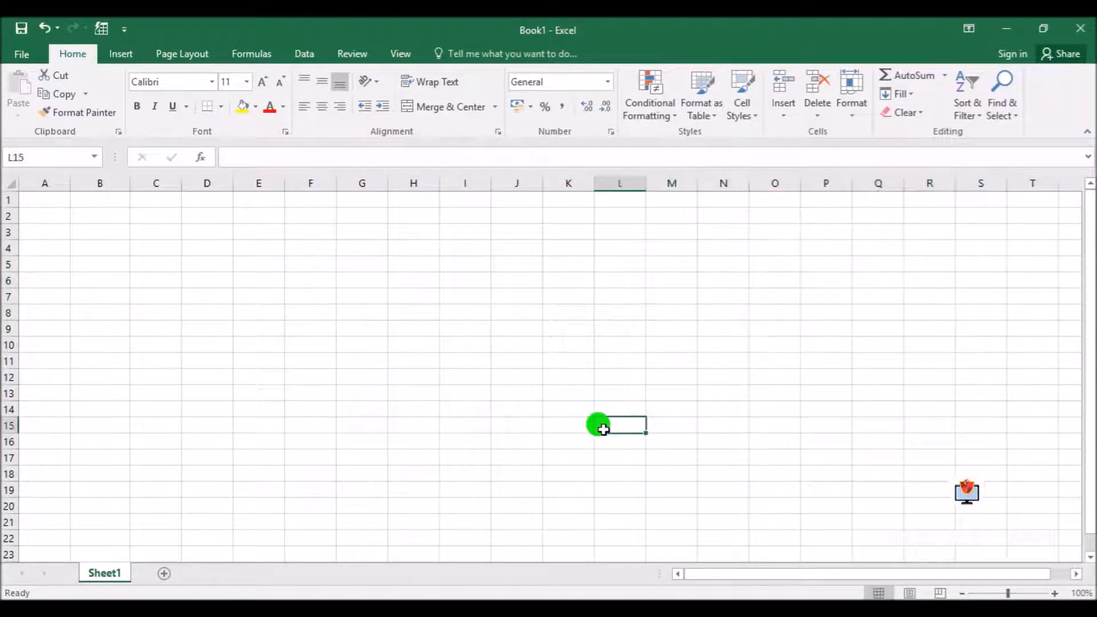
Fill the nonadjacent ranges B2:B14, C5:E8, F8:H10, I3:L7 and J11:N16 together with Light Blue
click(93, 216)
drag(93, 216, 101, 410)
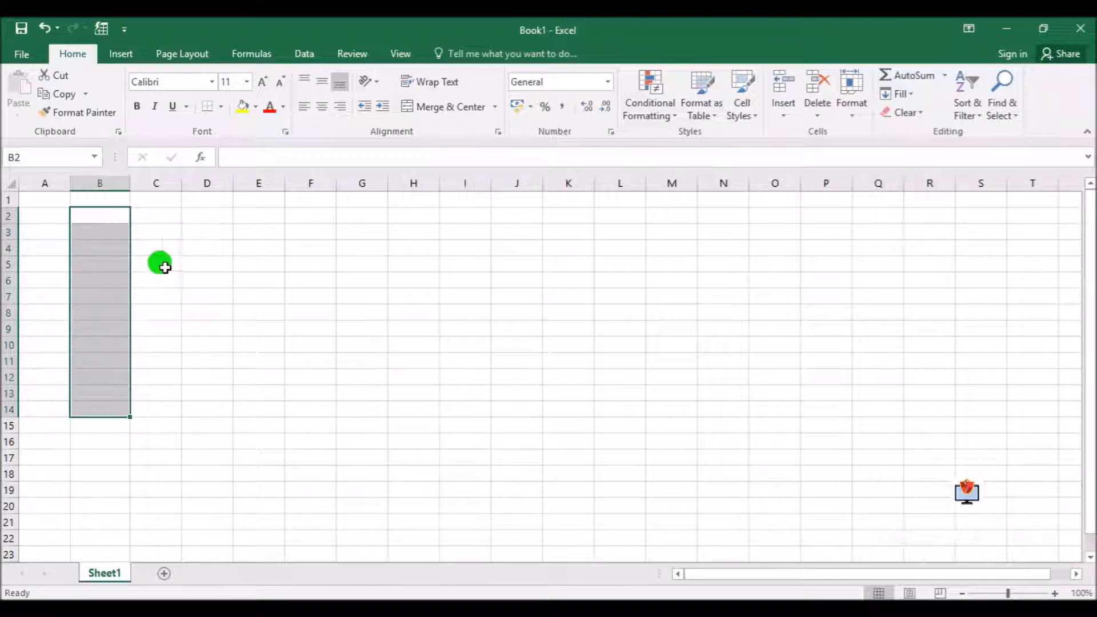
mouse_move(164, 267)
mouse_down()
mouse_move(267, 258)
mouse_move(279, 314)
mouse_move(355, 314)
mouse_move(388, 336)
mouse_move(431, 343)
mouse_up()
drag(470, 238, 619, 293)
mouse_move(521, 365)
mouse_down()
mouse_move(694, 379)
mouse_move(700, 431)
mouse_up()
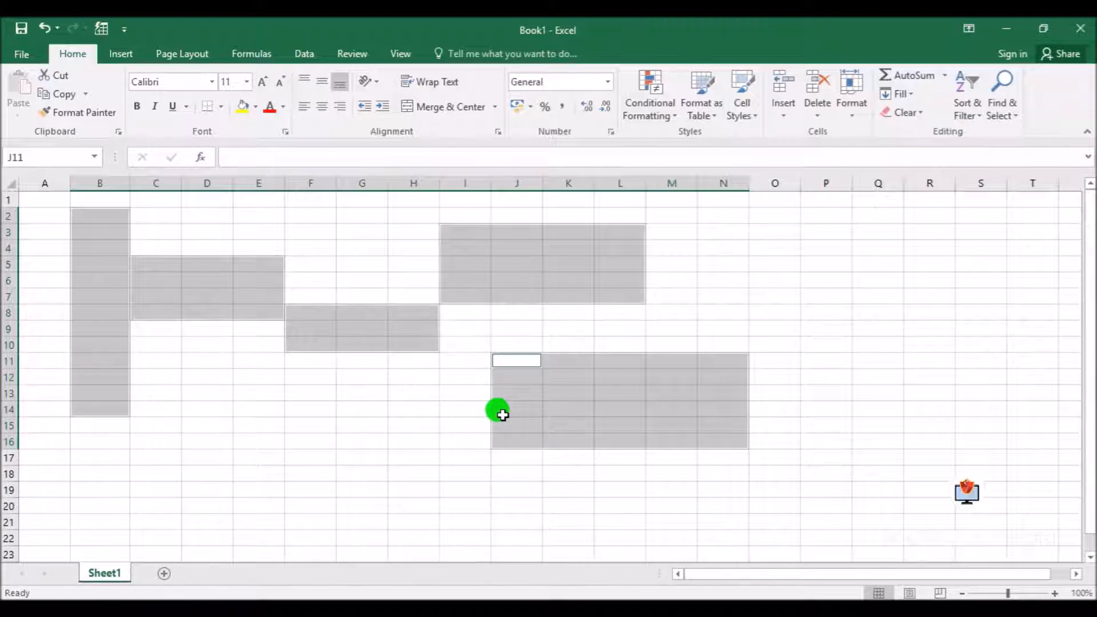
click(256, 108)
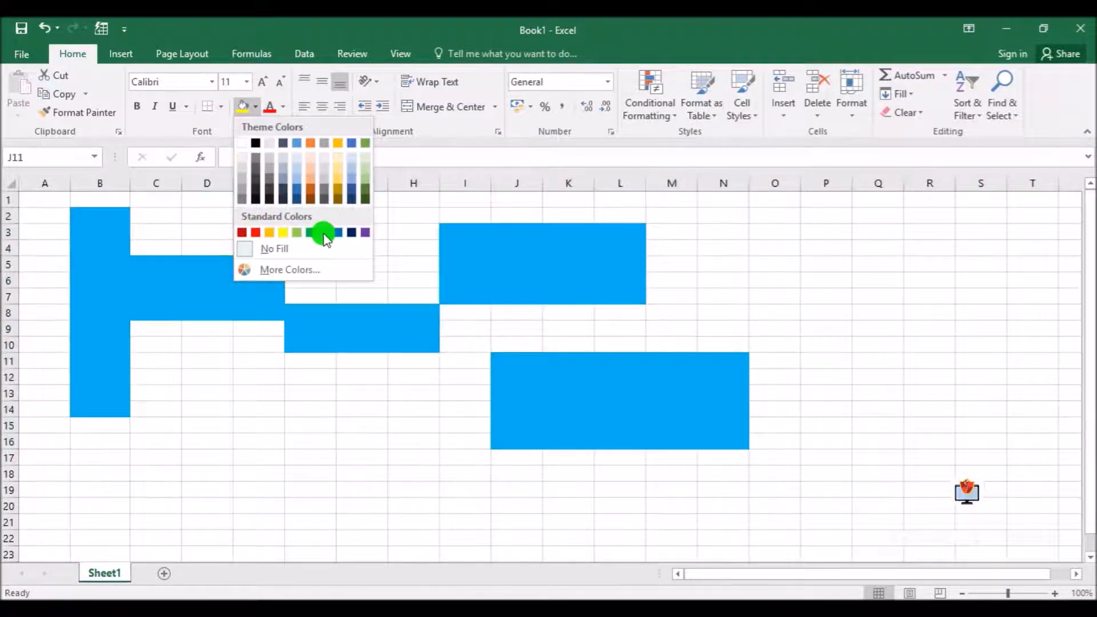
click(324, 233)
click(602, 396)
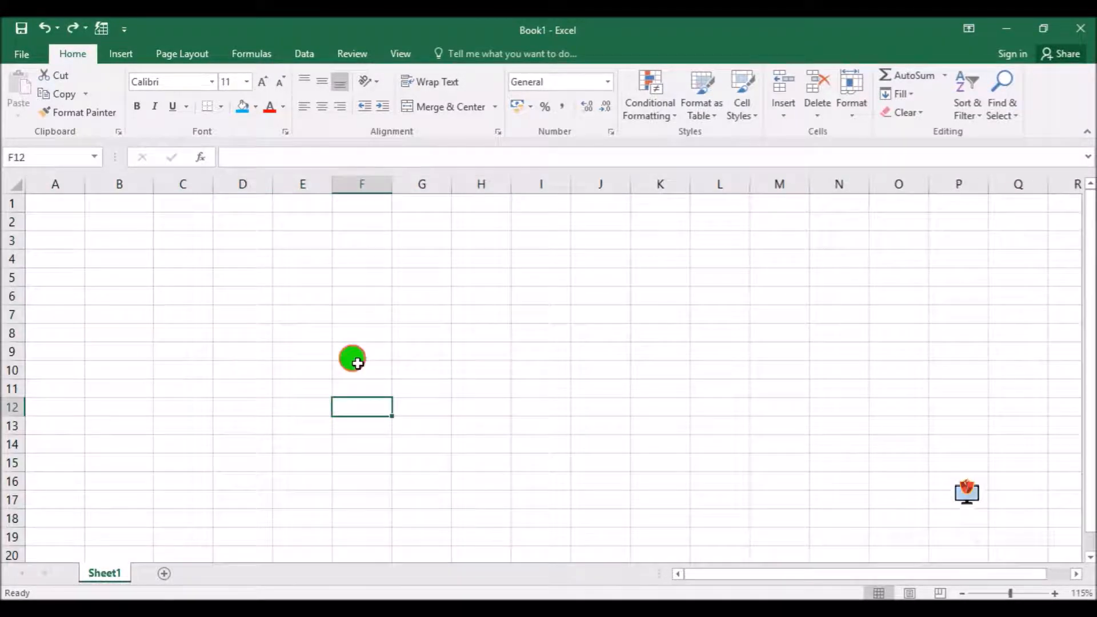
click(357, 363)
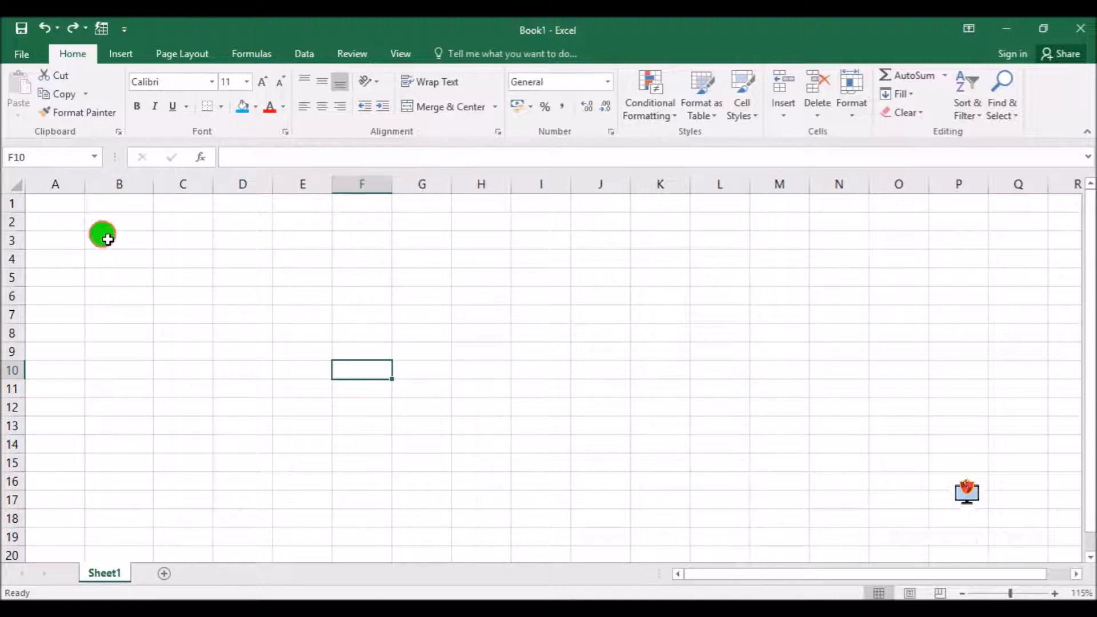
Enter the values 90, 100 and 120 in cells B3, B4 and B5
click(107, 239)
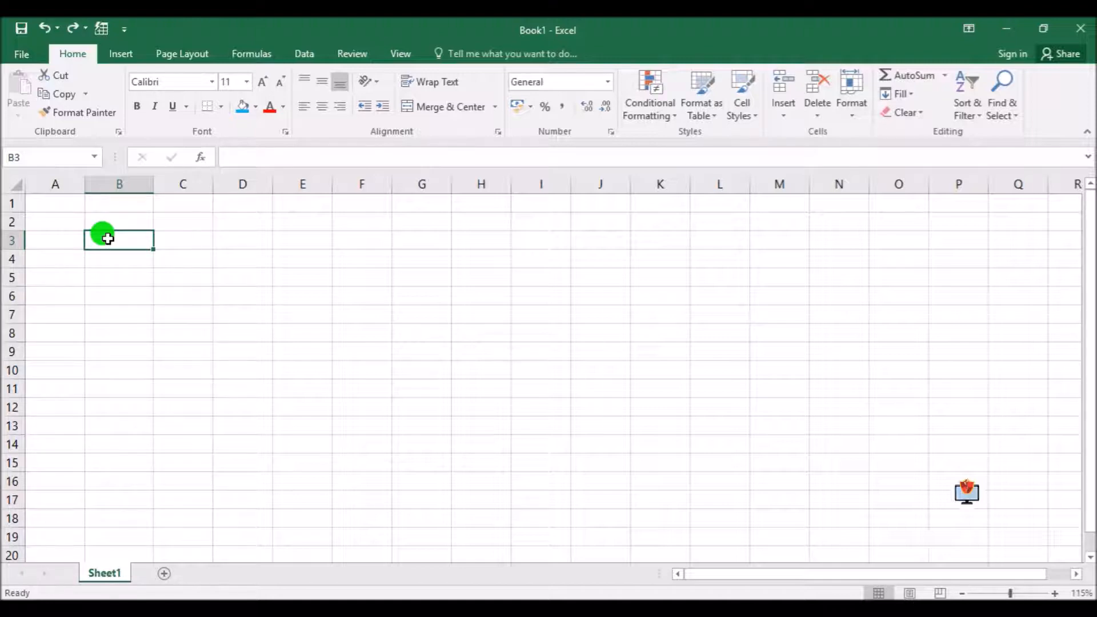
text(90)
key(Return)
text(100)
key(Return)
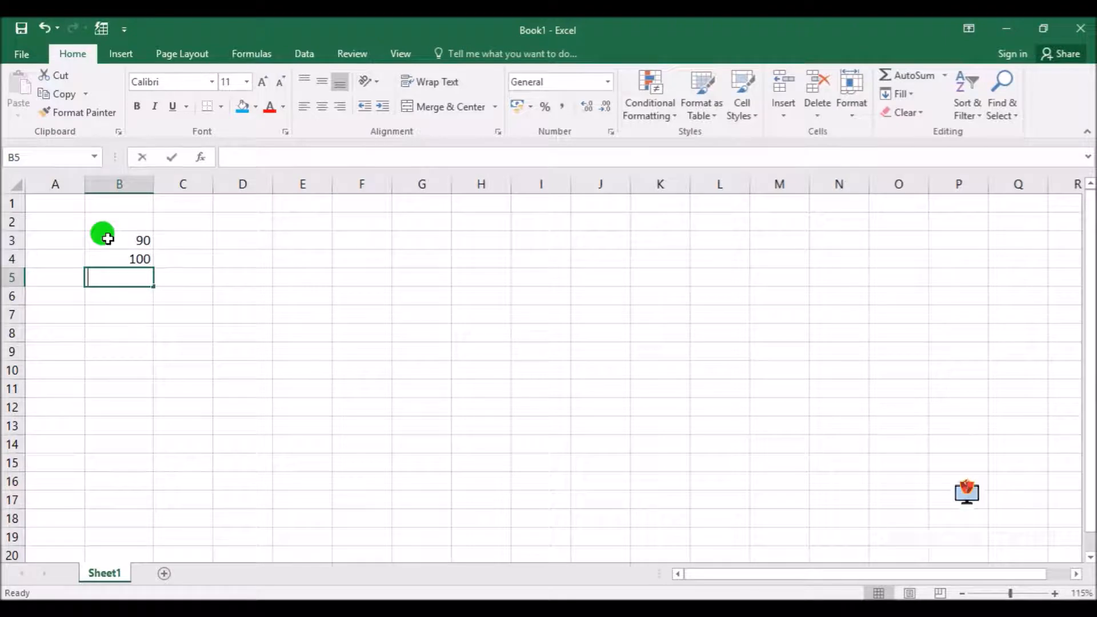
text(100)
key(BackSpace)
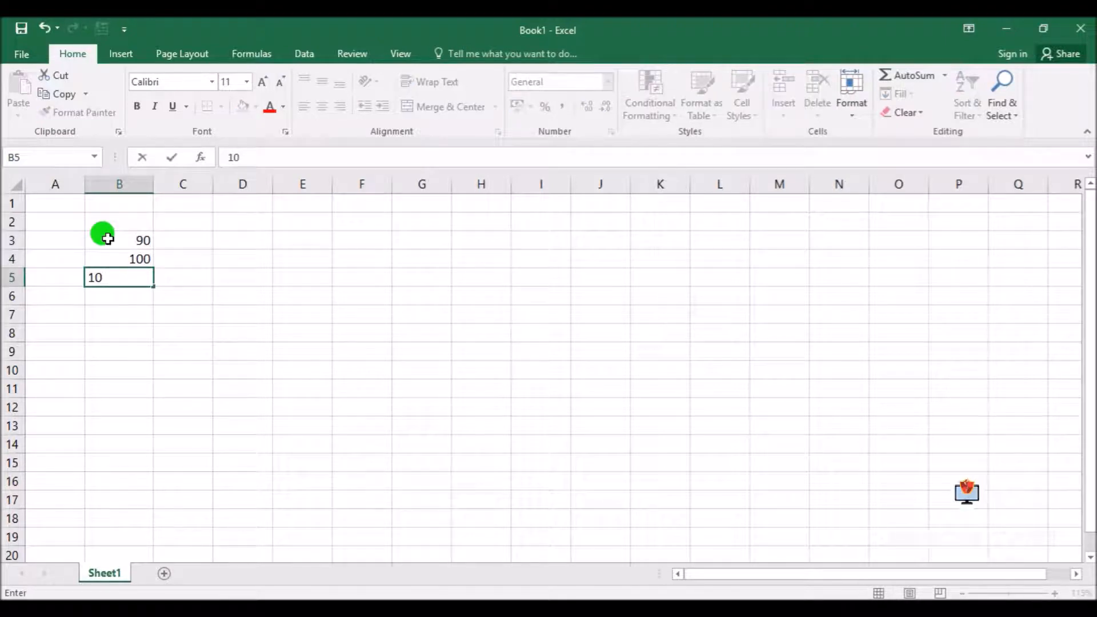
key(BackSpace)
text(20)
key(Return)
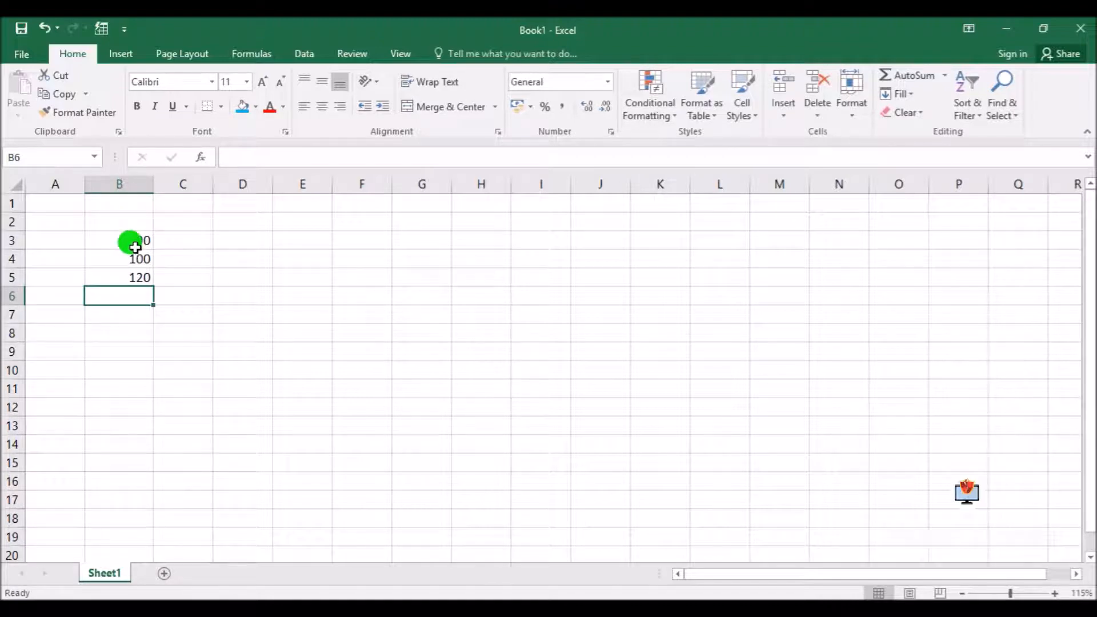
Copy the values in B3:B5, paste them starting at F5, and undo the paste
drag(124, 238, 126, 278)
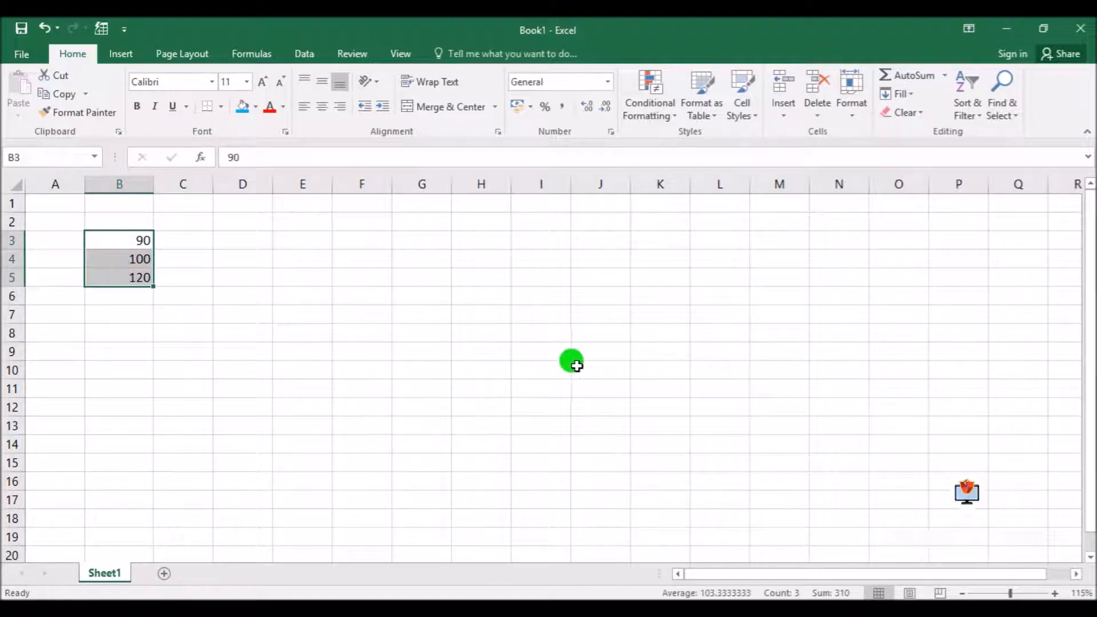
click(277, 393)
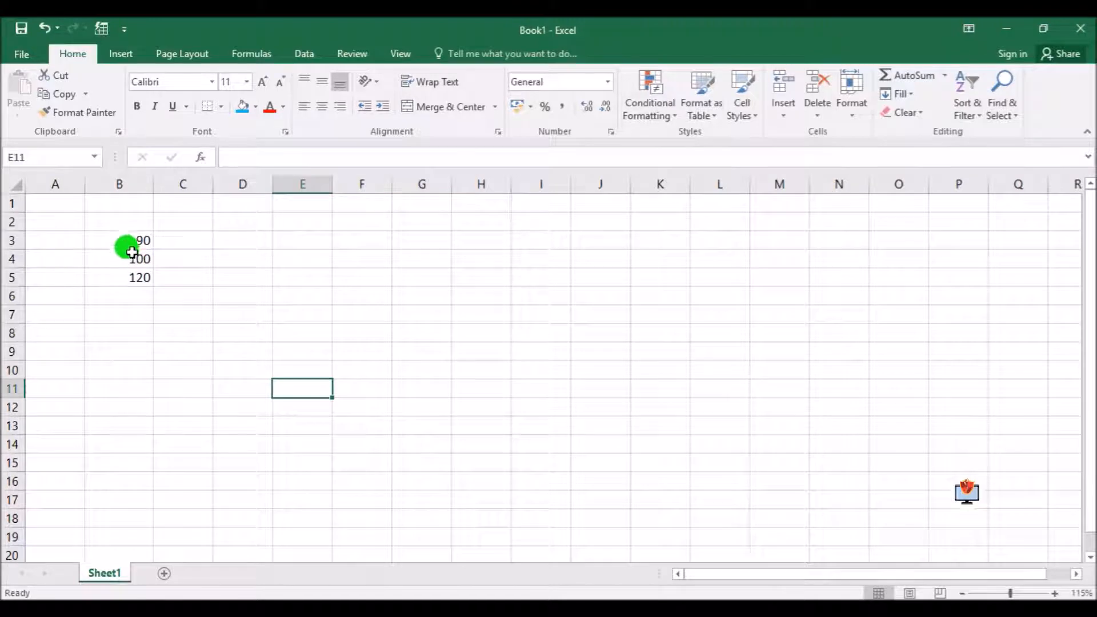
drag(122, 236, 126, 274)
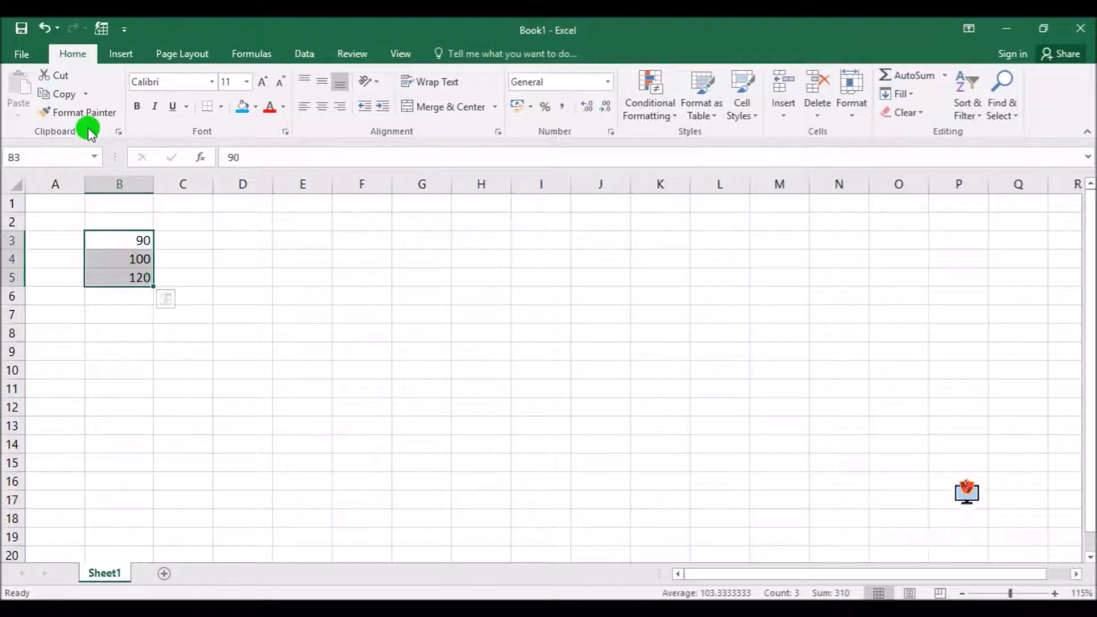
click(72, 96)
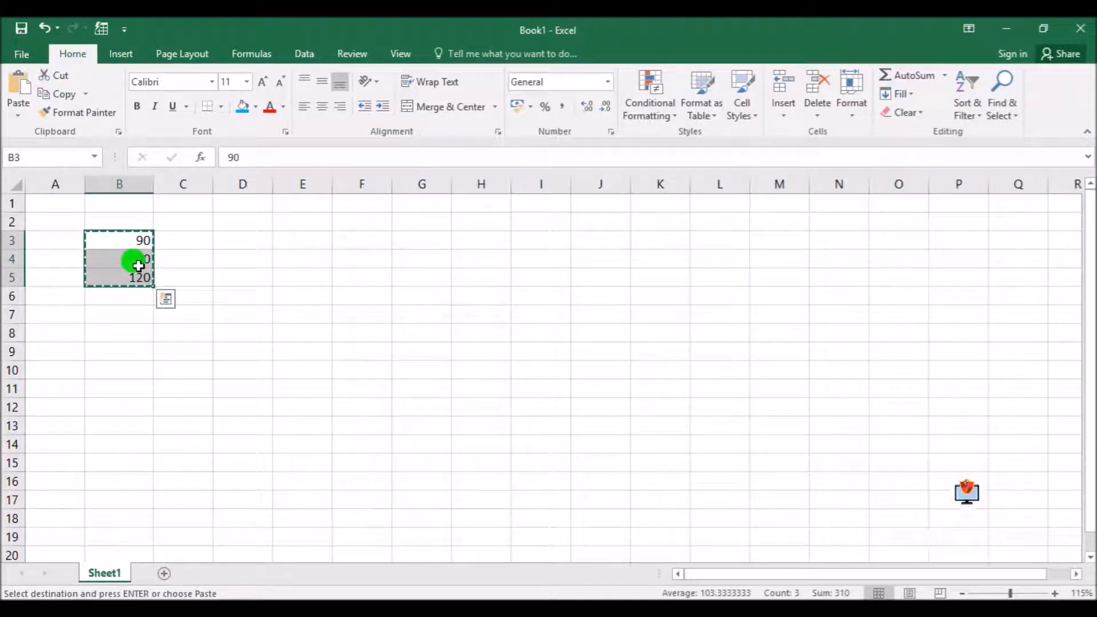
click(359, 278)
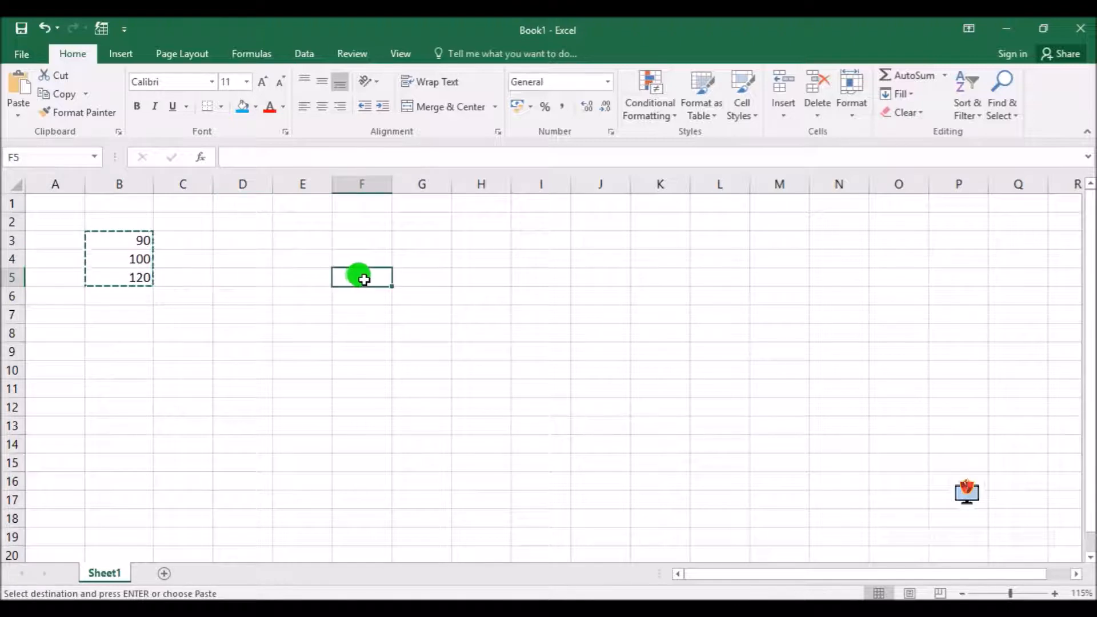
click(17, 85)
click(240, 352)
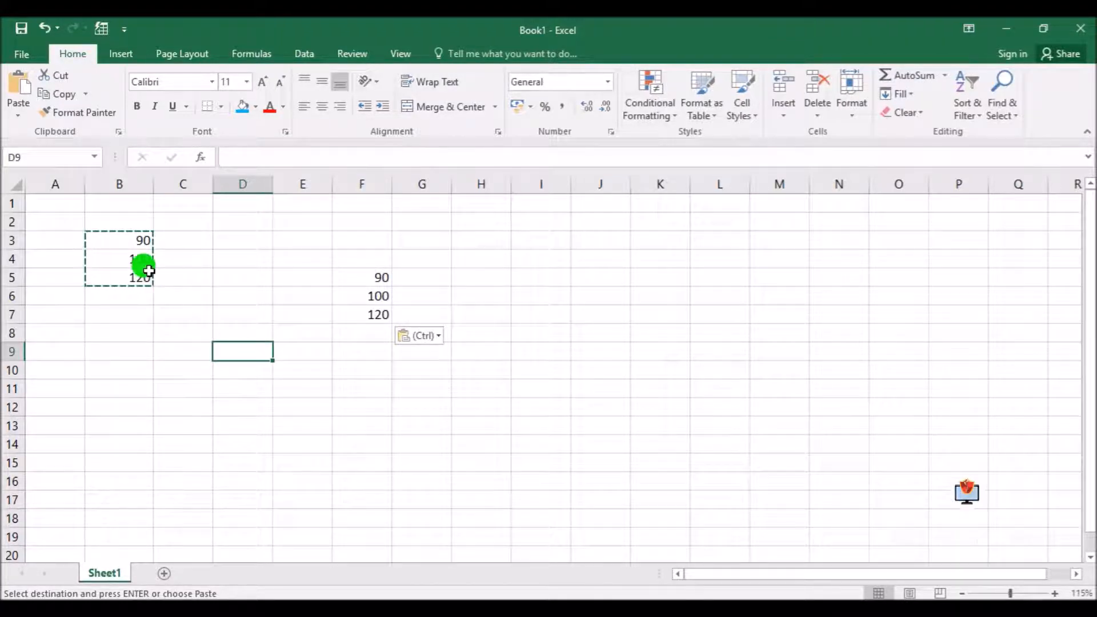
key(Escape)
key(ctrl+z)
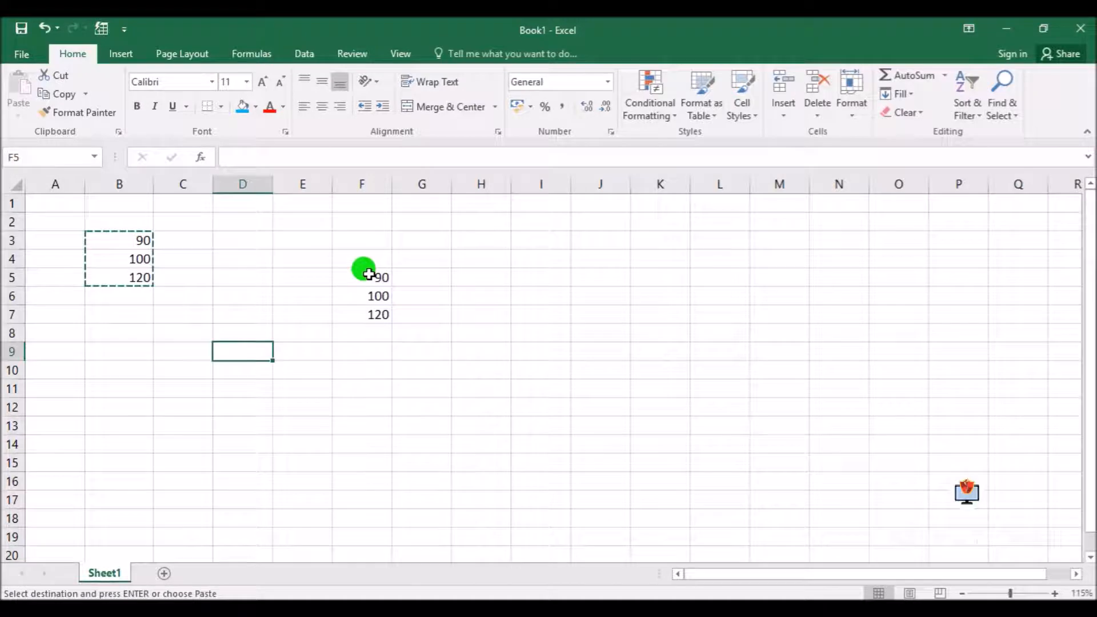
Copy the range B3:B5 again and paste it into F5:F7
drag(129, 240, 134, 278)
key(Escape)
click(237, 385)
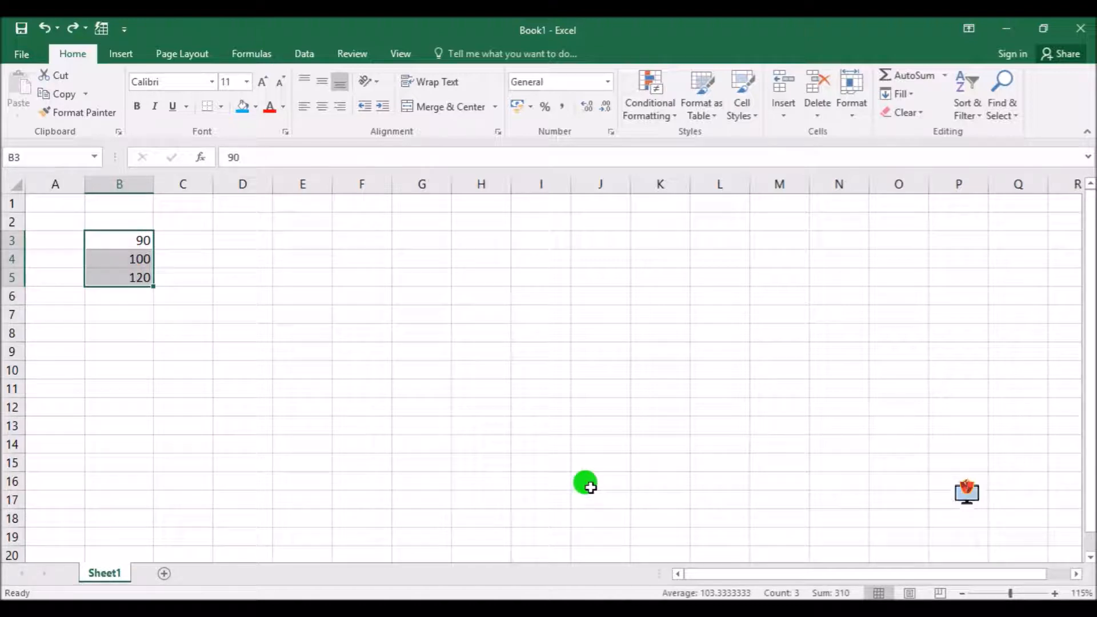
key(ctrl+c)
key(ctrl+q)
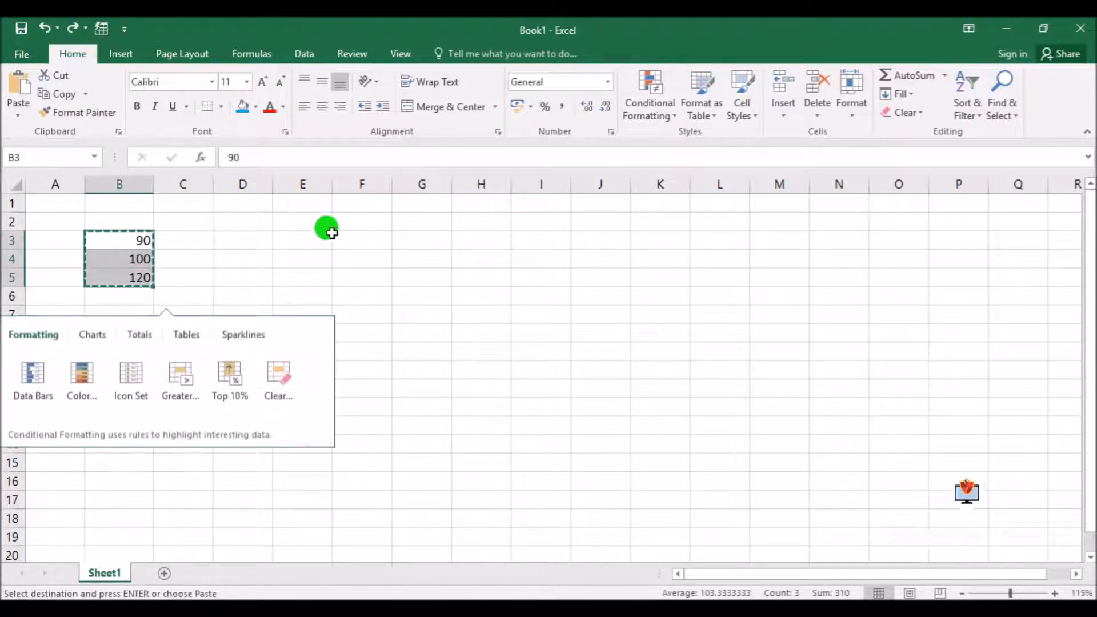
click(358, 277)
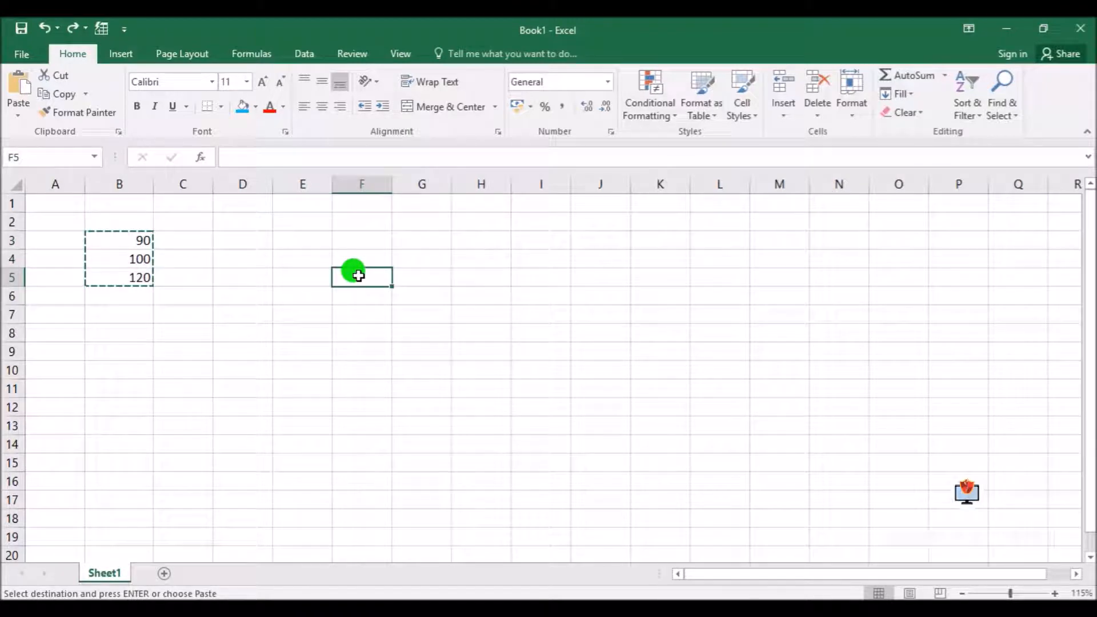
key(ctrl+v)
click(483, 314)
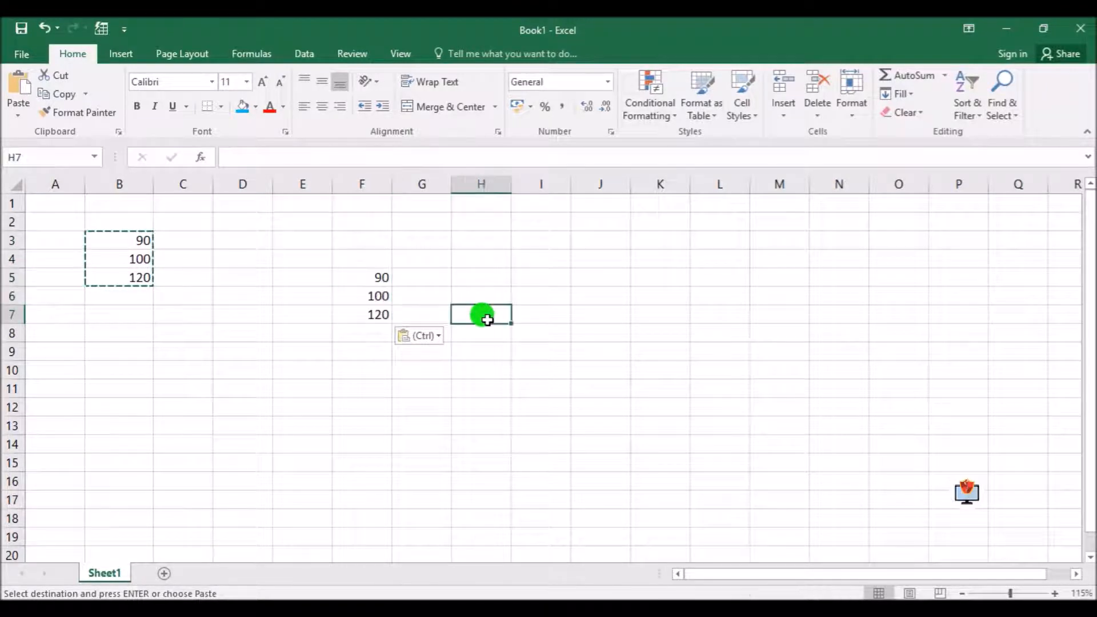
Undo the paste in F5:F7, restore the value 120 in B5, and cancel the copy mode
key(ctrl+z)
key(ctrl+z)
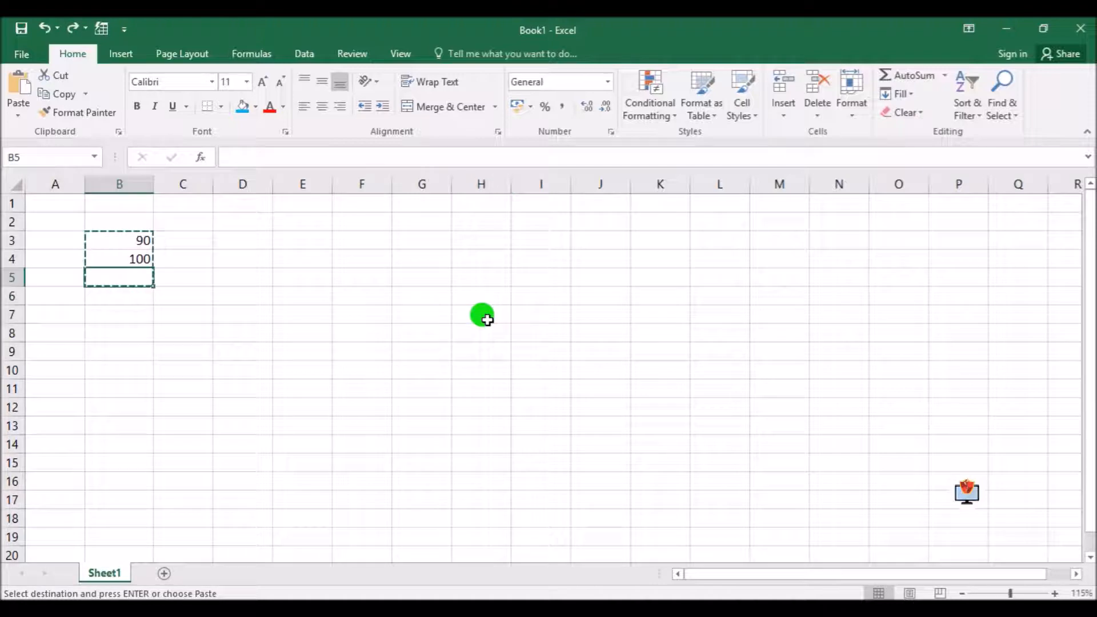
click(315, 411)
key(ctrl+y)
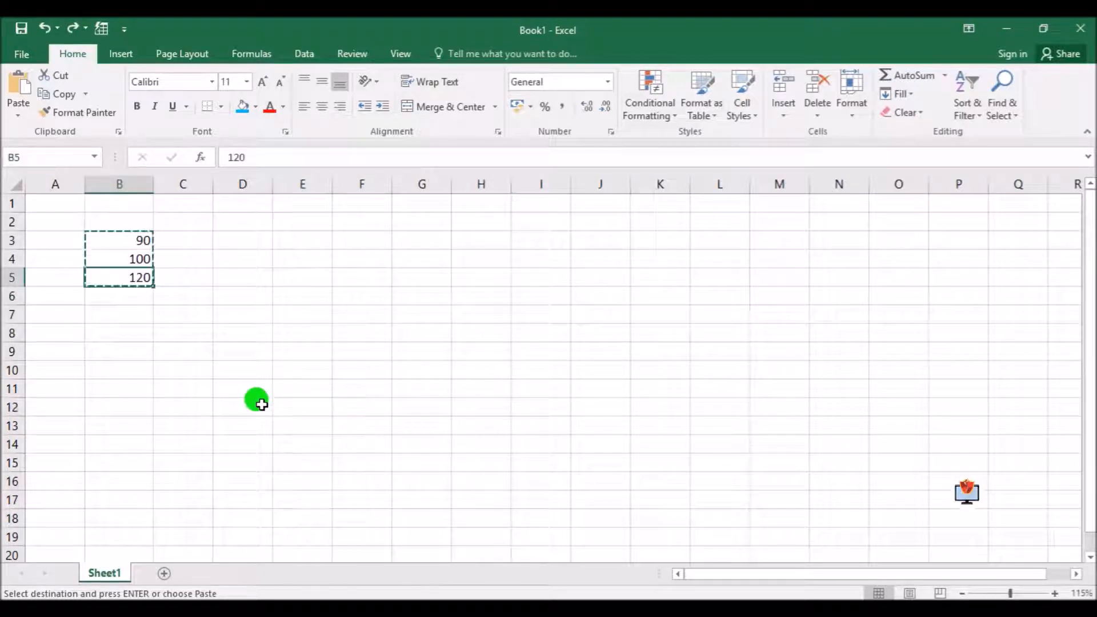
key(Escape)
click(226, 351)
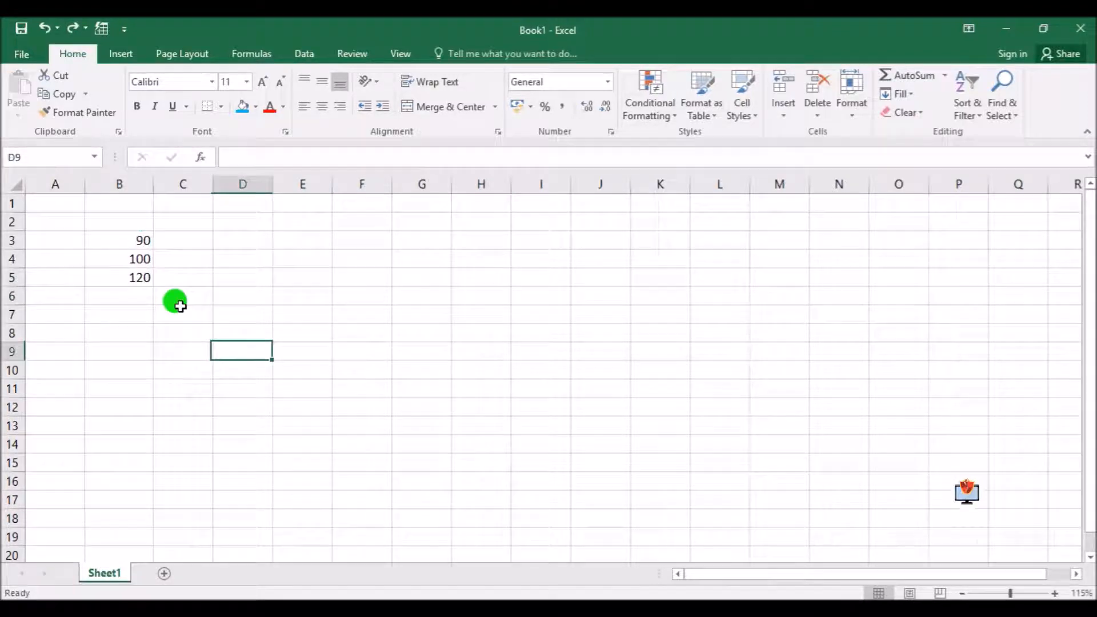
Copy the range B3:B5 directly across the sheet to F3:F5 without using the clipboard
drag(120, 237, 122, 278)
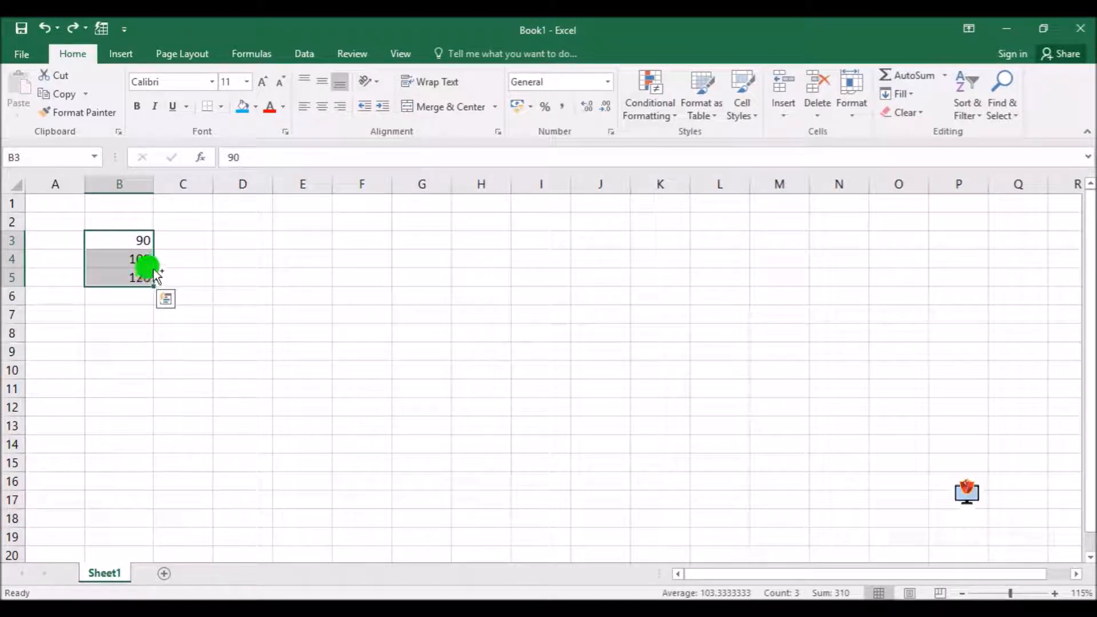
key(ctrl+q)
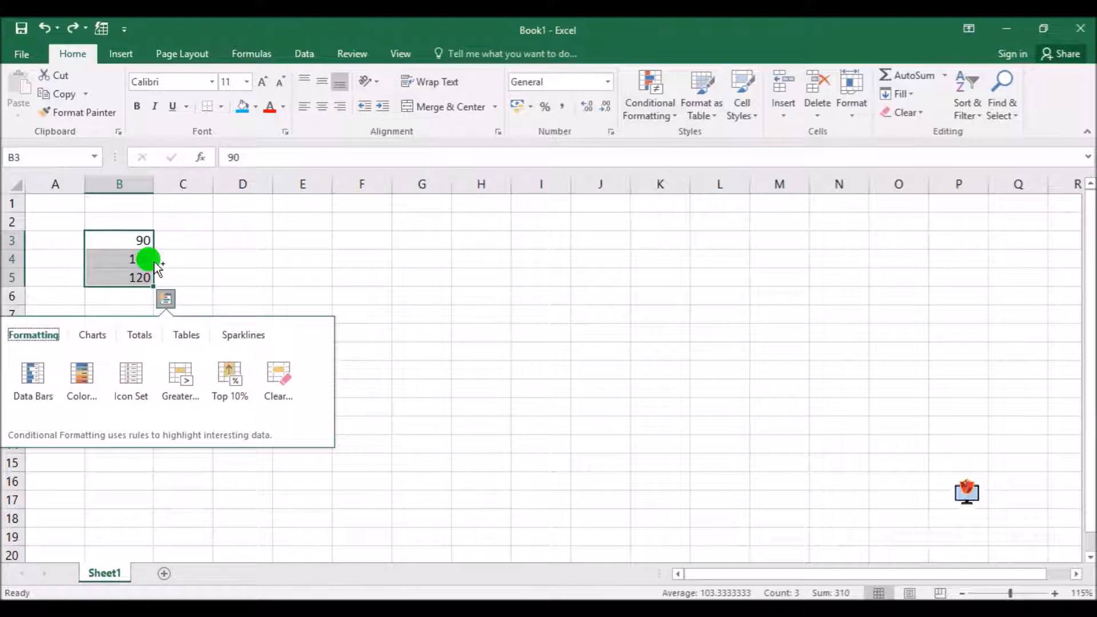
key(Escape)
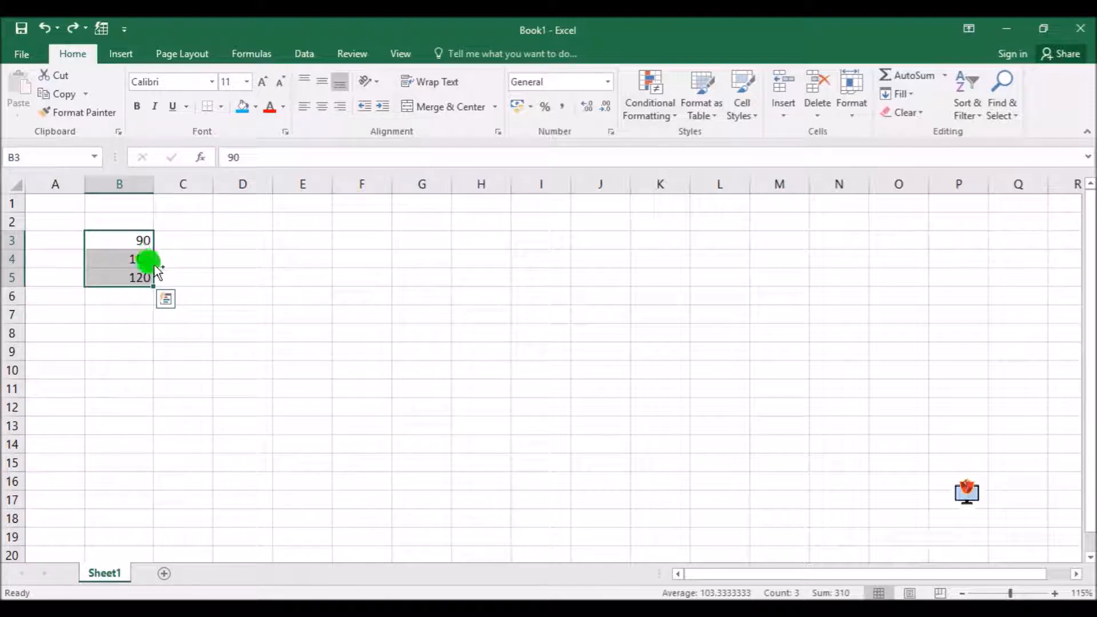
drag(154, 265, 345, 262)
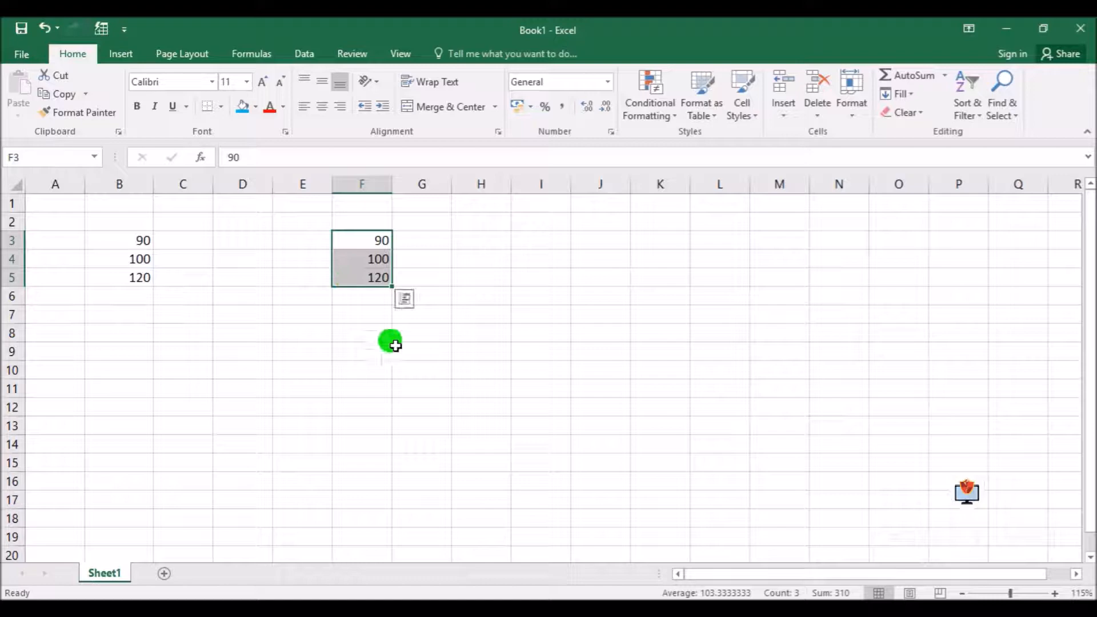
Try to copy the F3:F5 values toward column H, and undo all copies outside column B
key(ctrl+q)
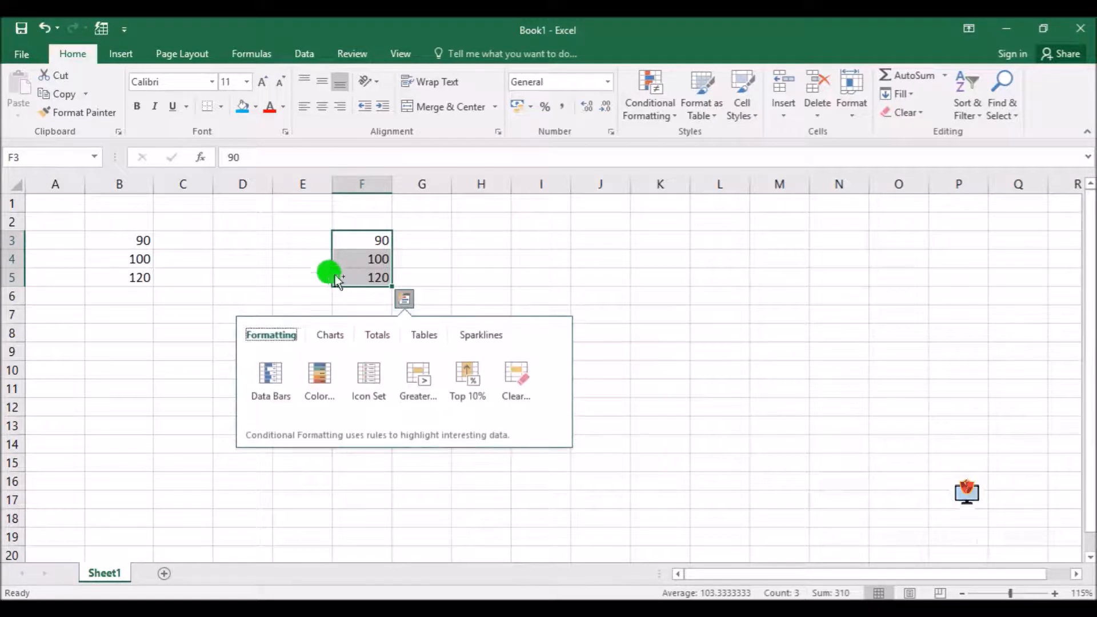
key(Escape)
drag(334, 277, 470, 354)
key(ctrl+z)
key(ctrl+z)
key(ctrl+z)
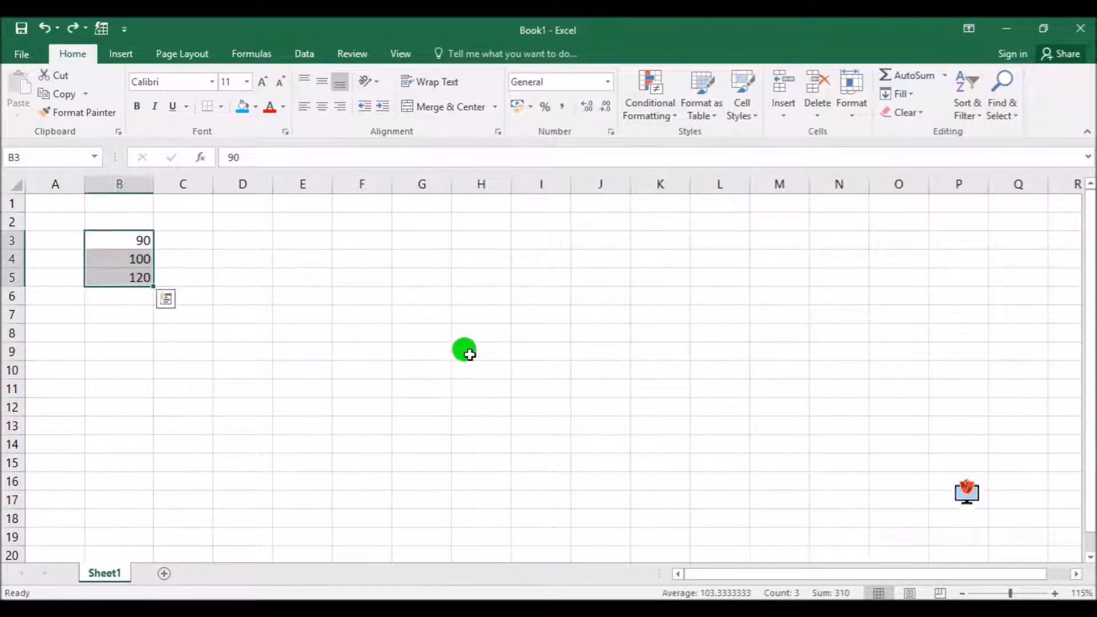
click(470, 355)
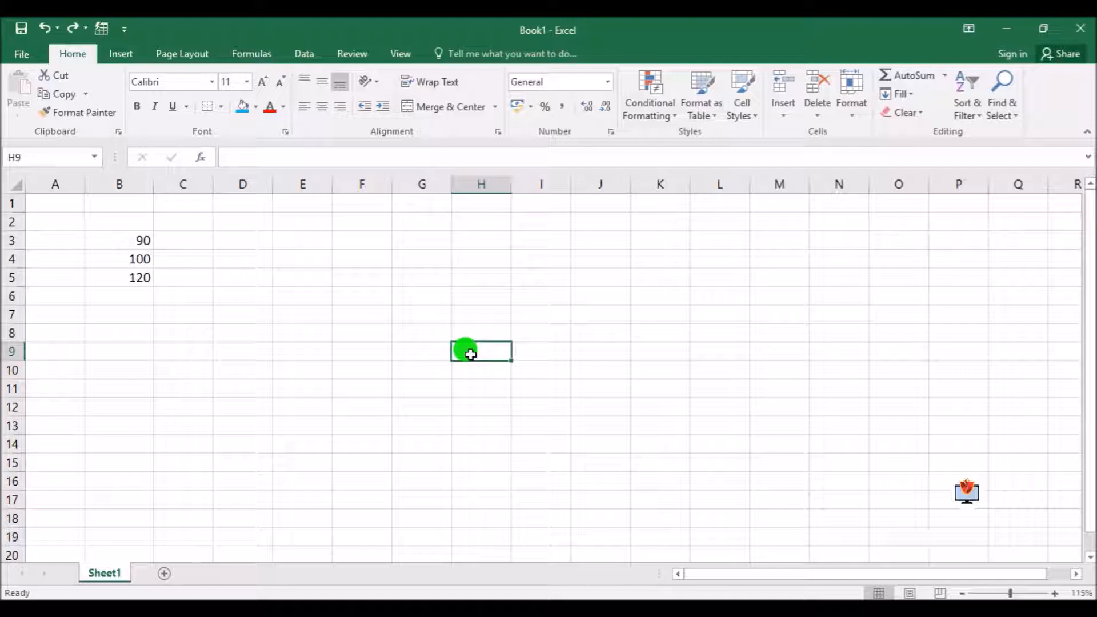
Cut the values in B3:B5 and paste them into F4:F6
drag(127, 238, 131, 287)
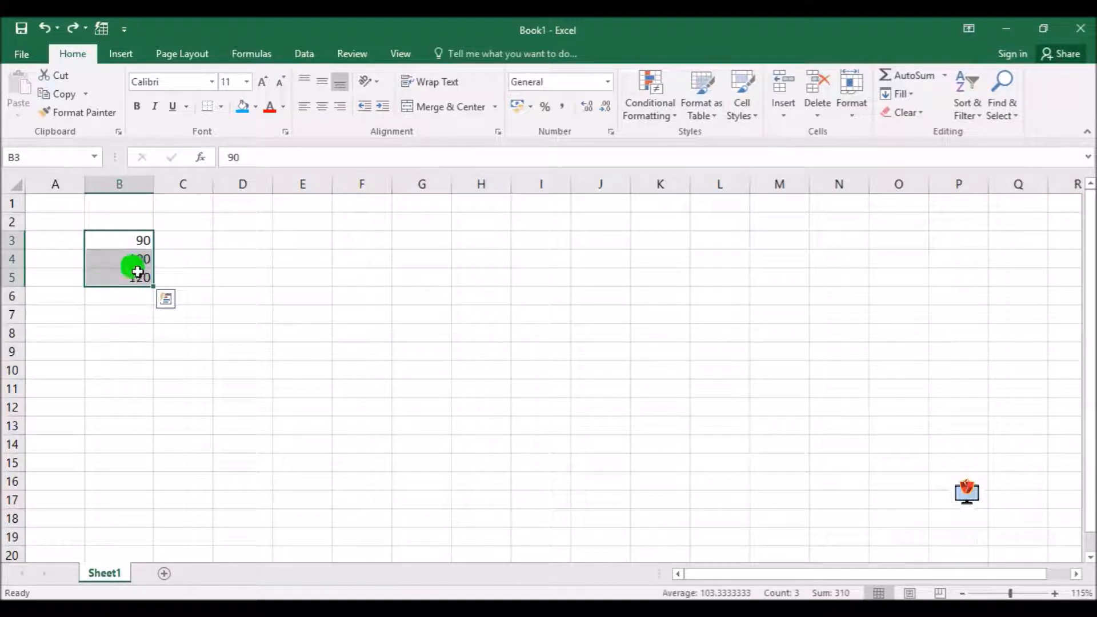
click(57, 71)
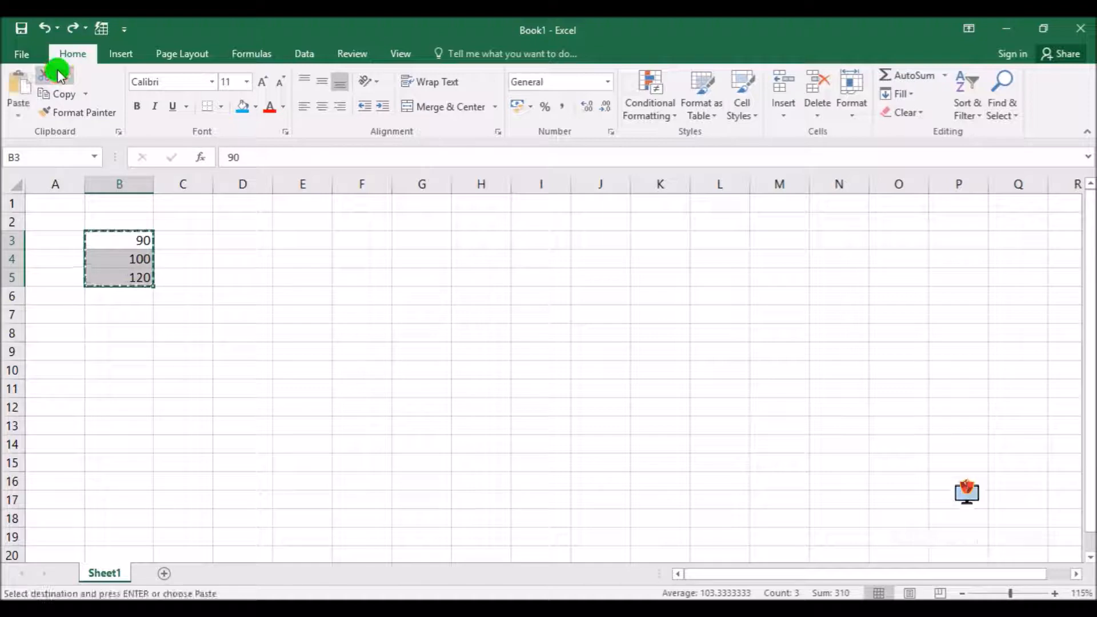
click(360, 256)
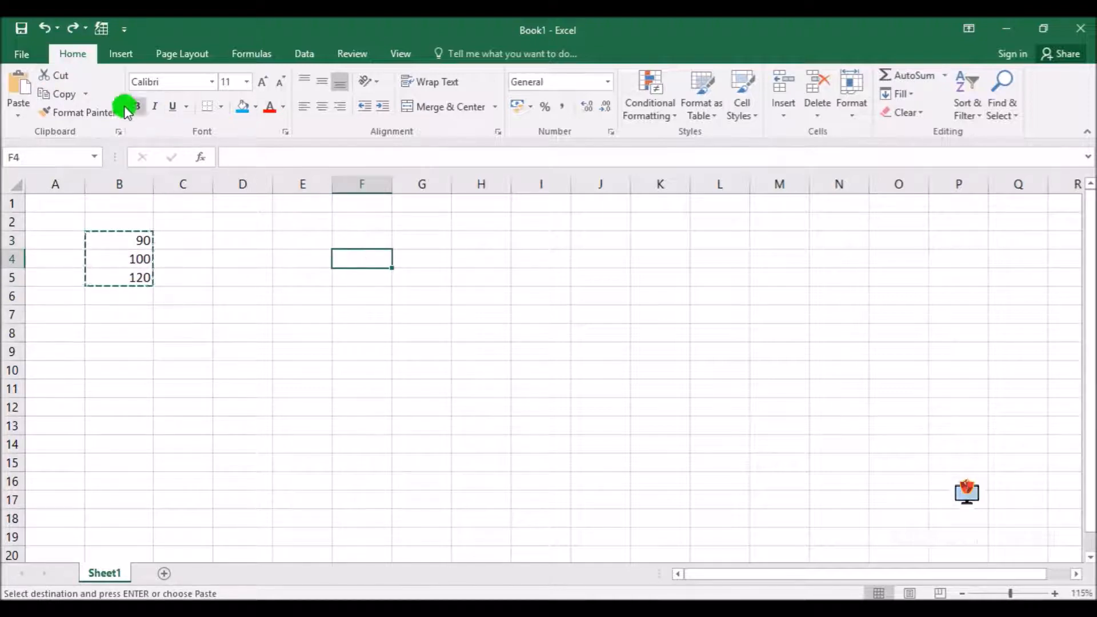
click(16, 91)
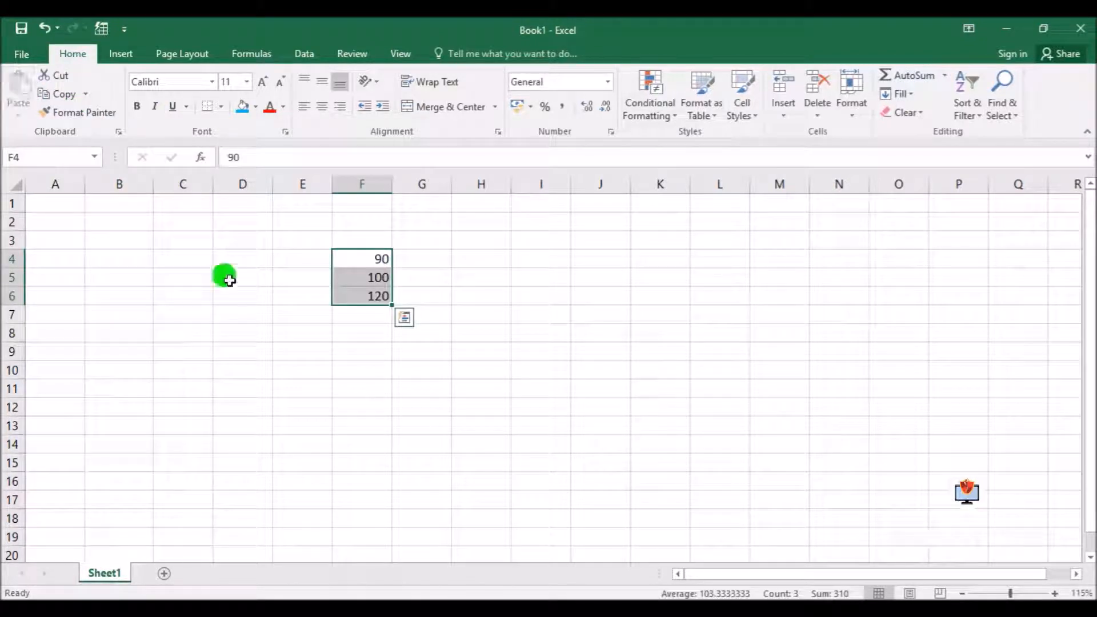
Cut the values in F4:F6 and paste them into C3:C5
click(60, 74)
click(163, 241)
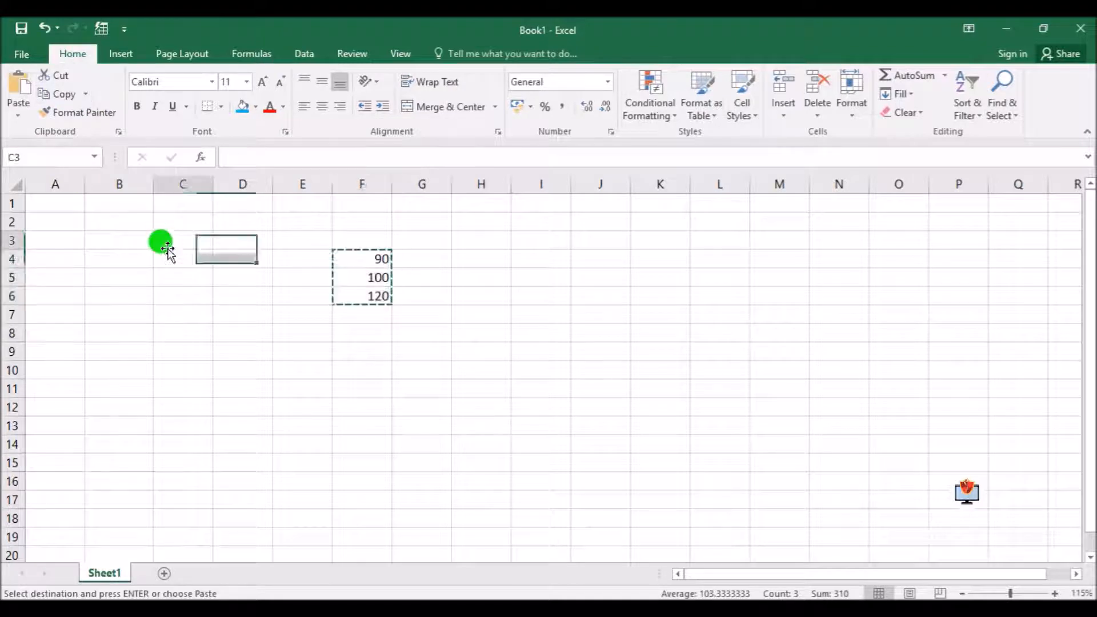
click(17, 91)
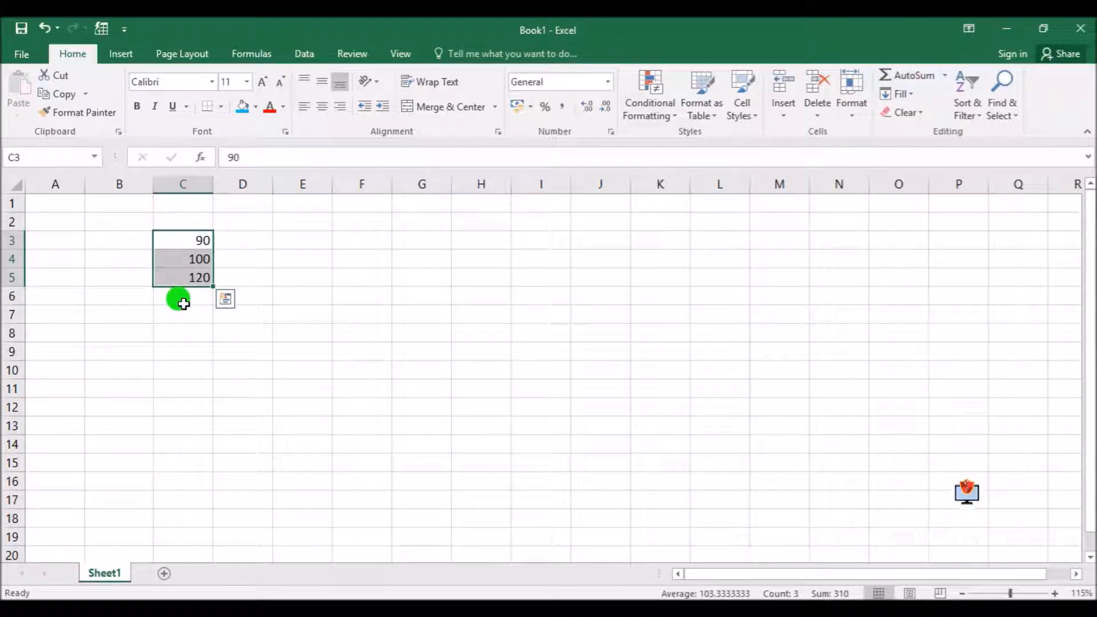
Cut the values in C3:C5 and paste them into F3:F5
key(ctrl+c)
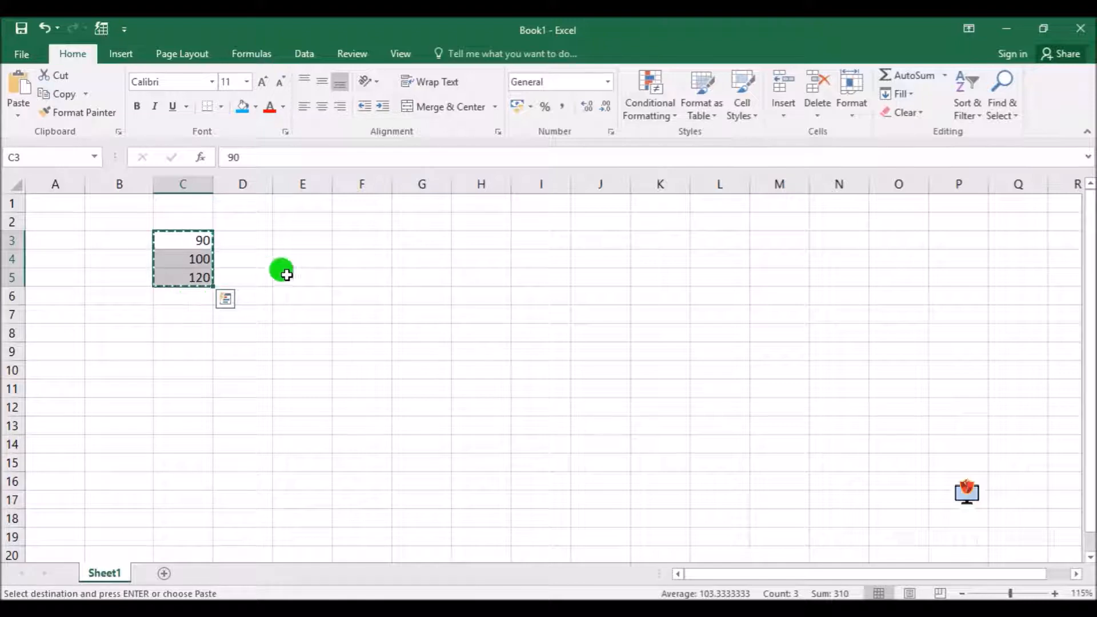
click(379, 241)
key(Return)
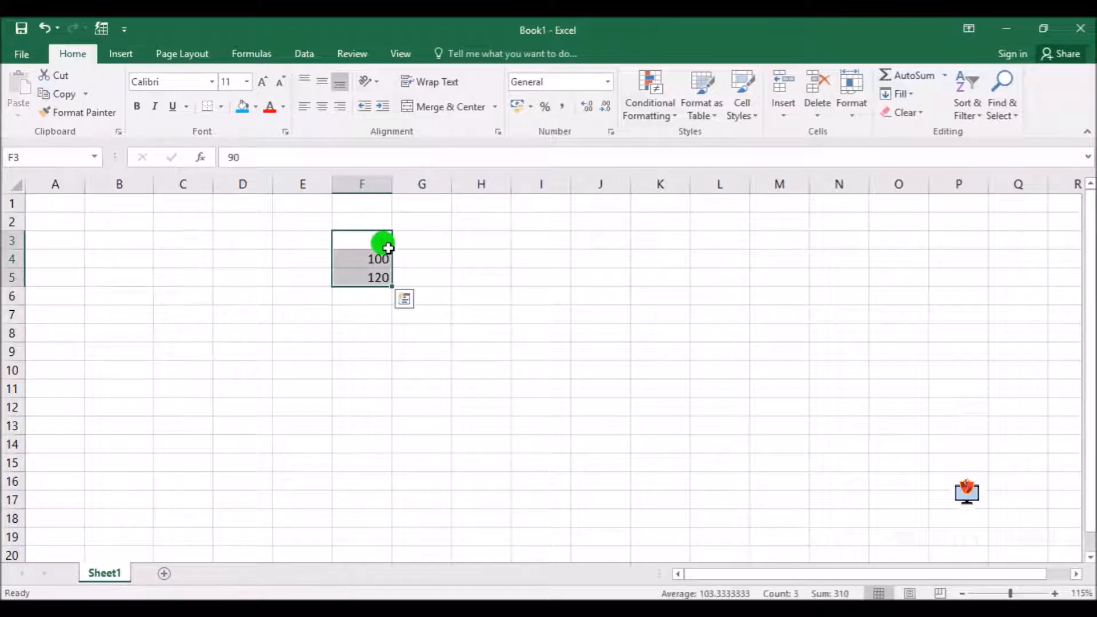
click(456, 382)
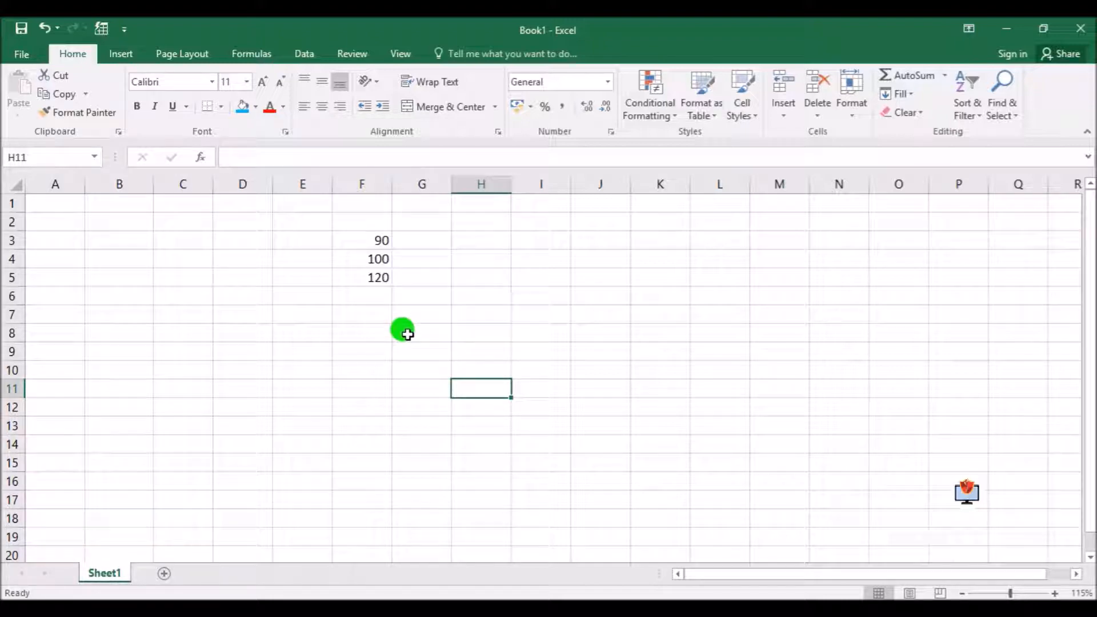
Move the range F3:F5 directly to B5:B7 without using the clipboard
drag(364, 240, 369, 279)
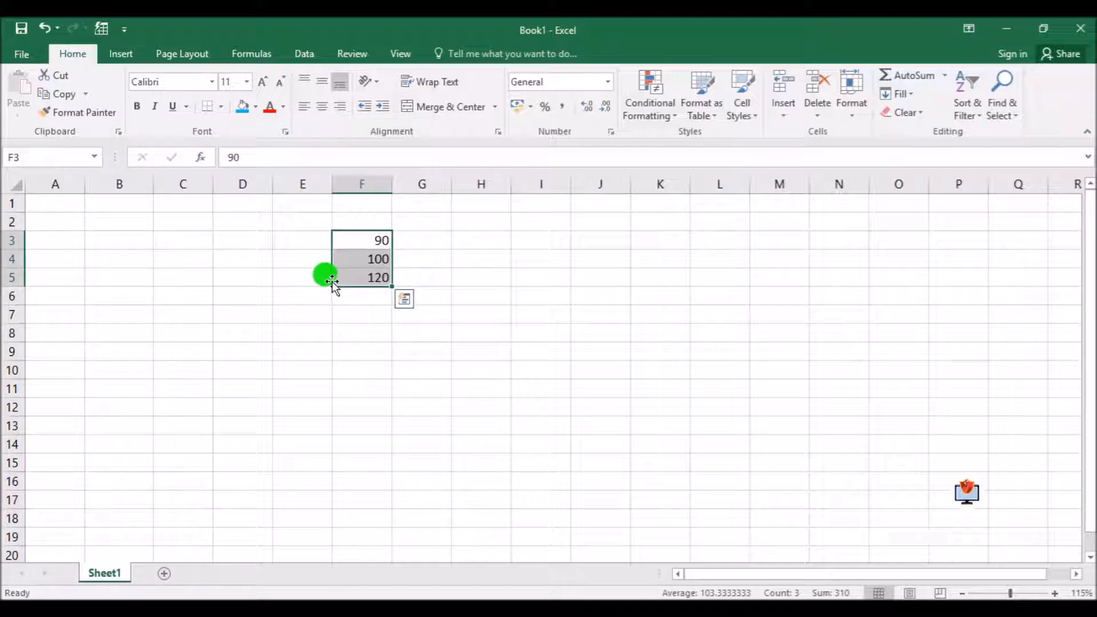
drag(332, 280, 138, 318)
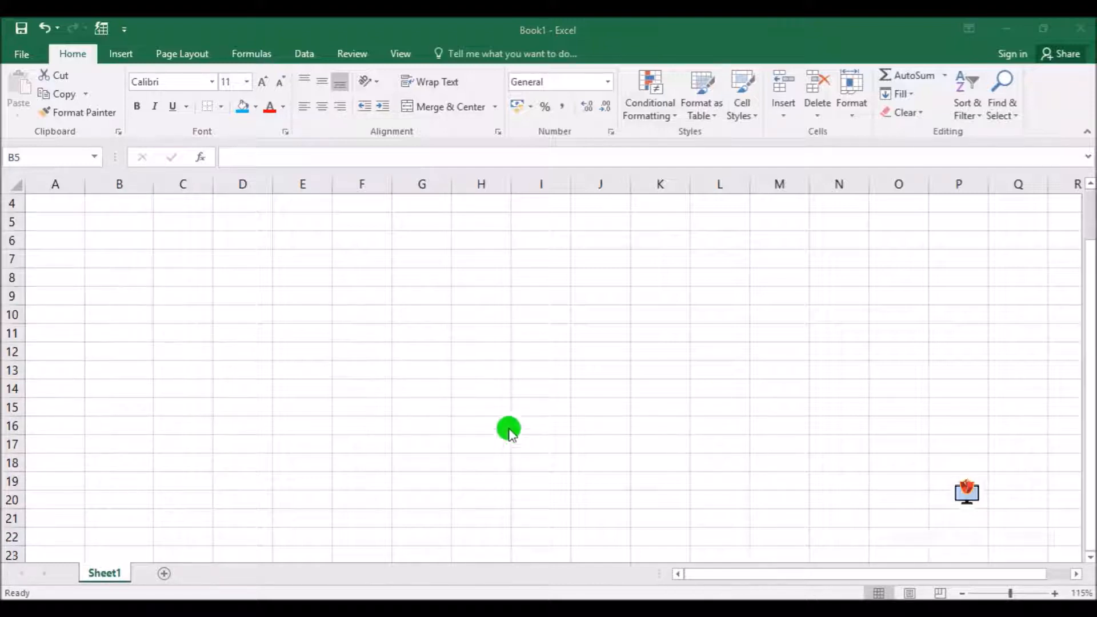
Enter the text "Anima" in cell B5
scroll(502, 426, down, 1)
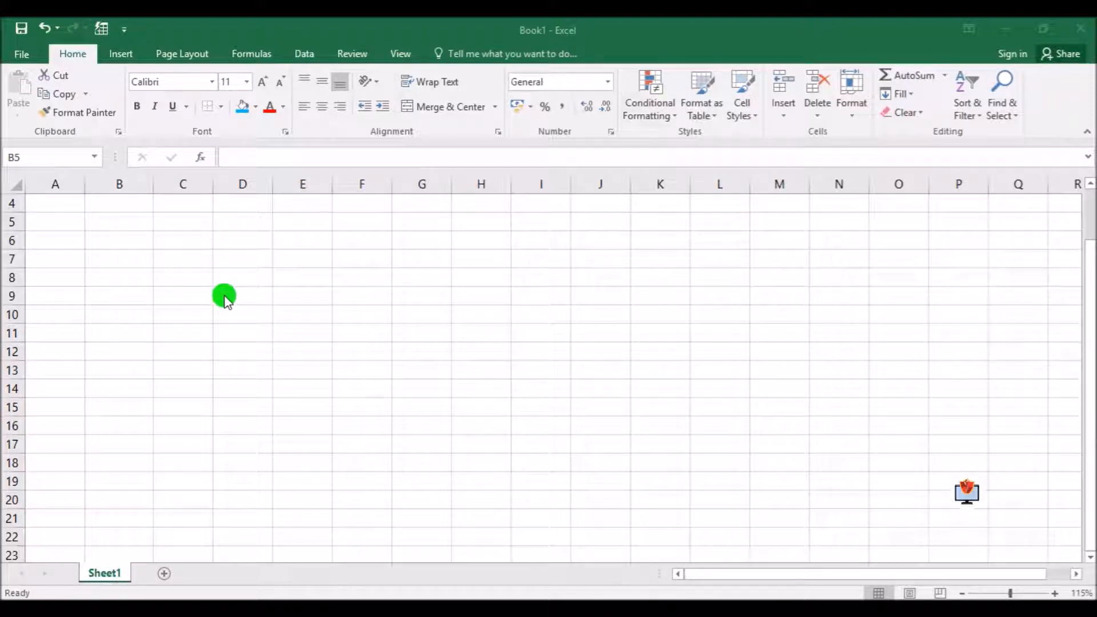
click(160, 239)
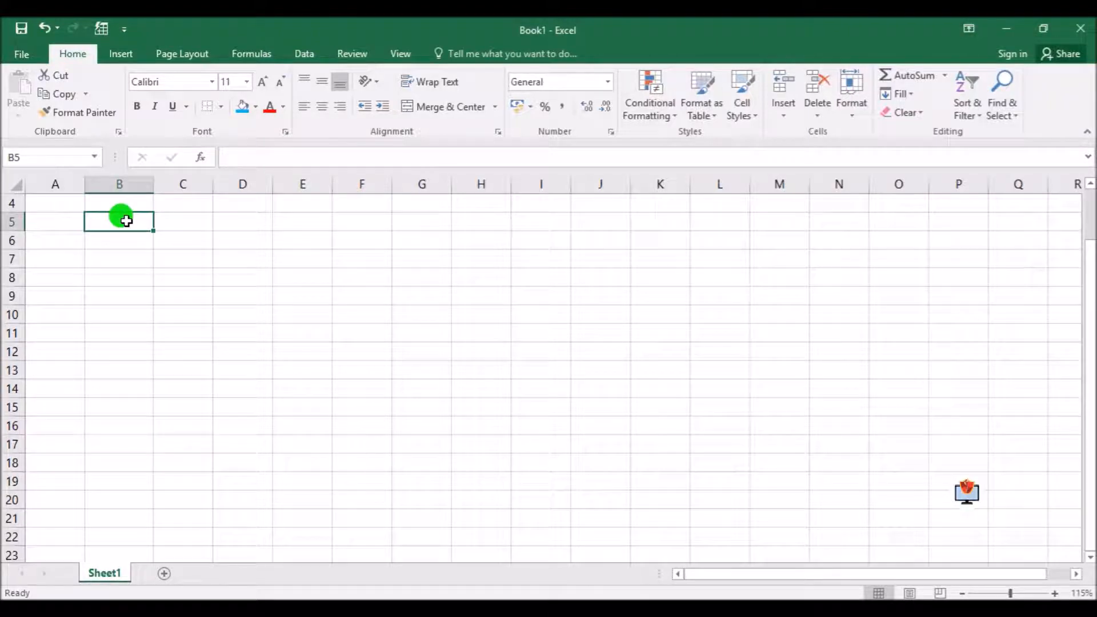
text(Animal)
key(Return)
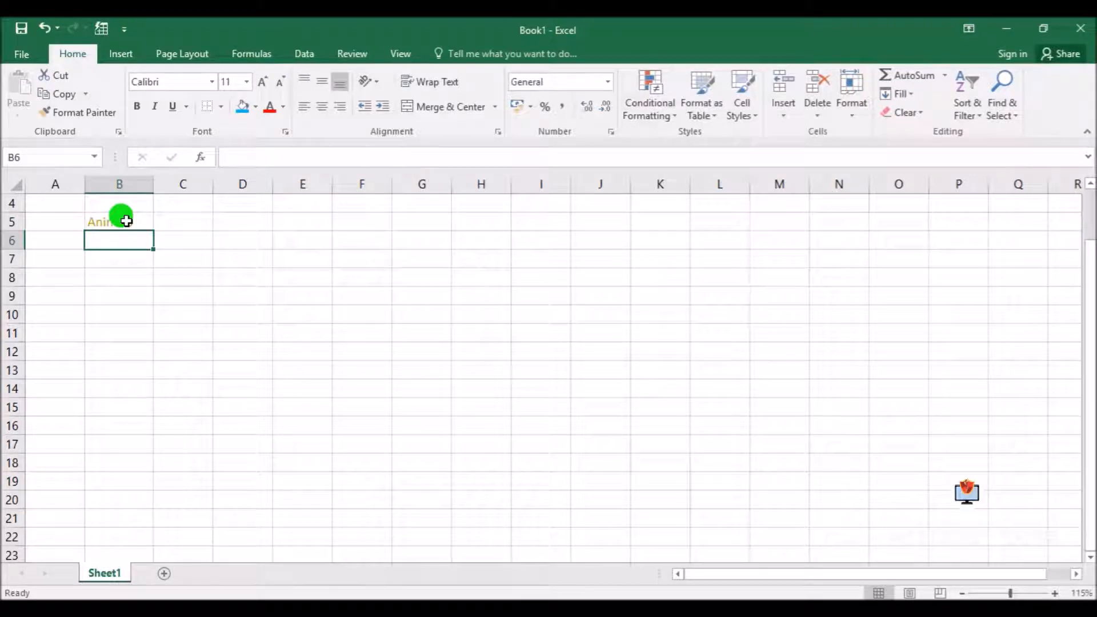
List Lion, Tiger, Bear, Dog and Cat in B6:B10 and make the Animals heading in B5 bold
text(Lion)
key(Return)
text(Tiger)
key(Return)
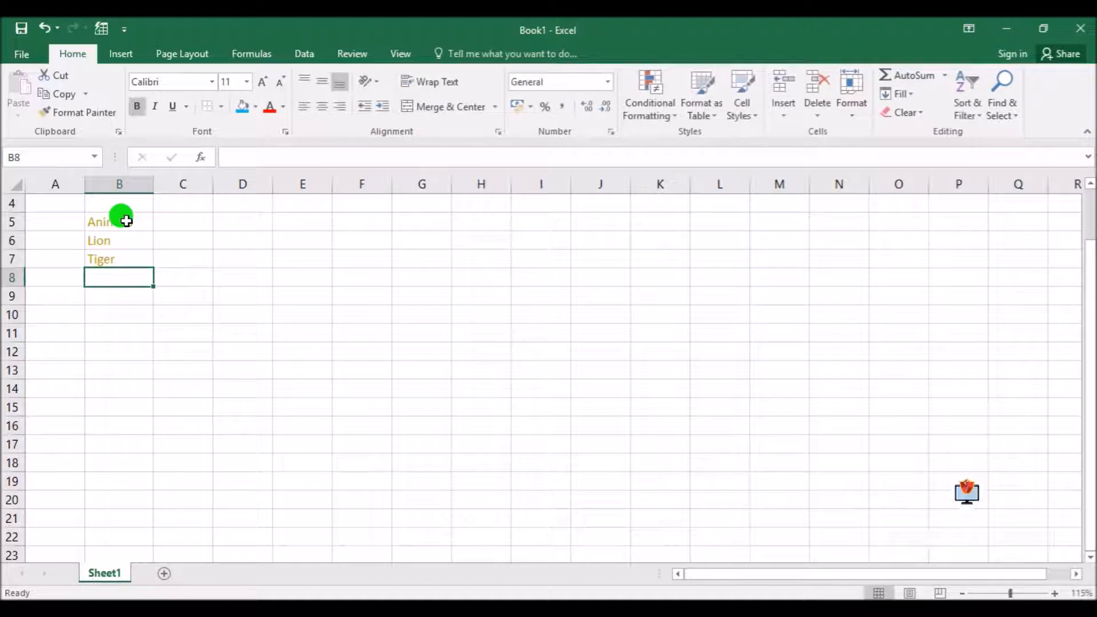
text(Bear)
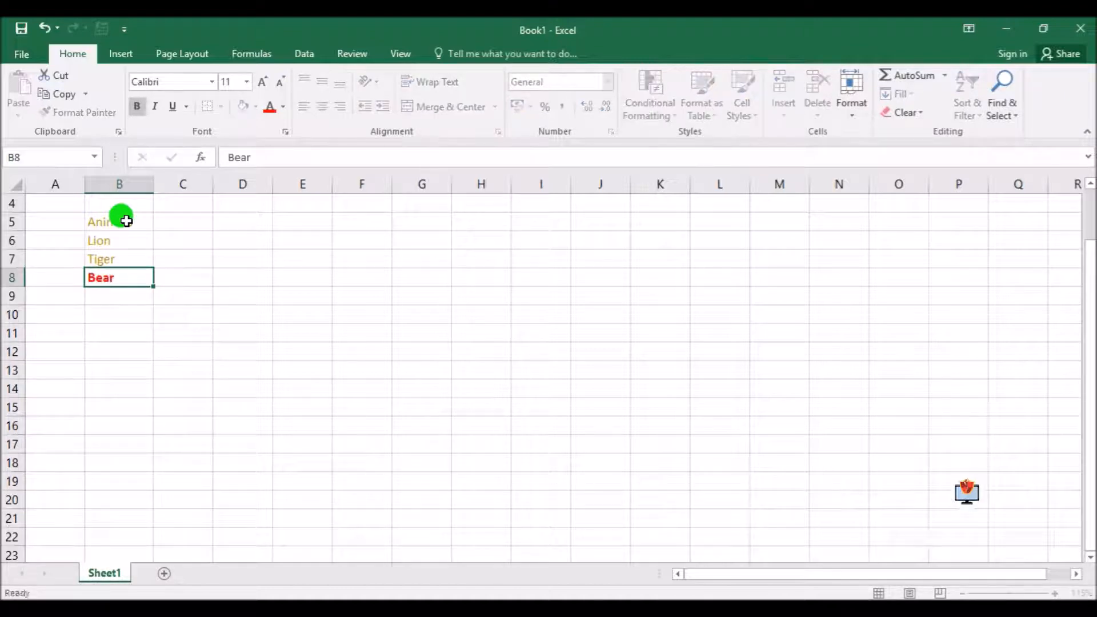
key(Return)
text(Dog)
key(Return)
text(Ca)
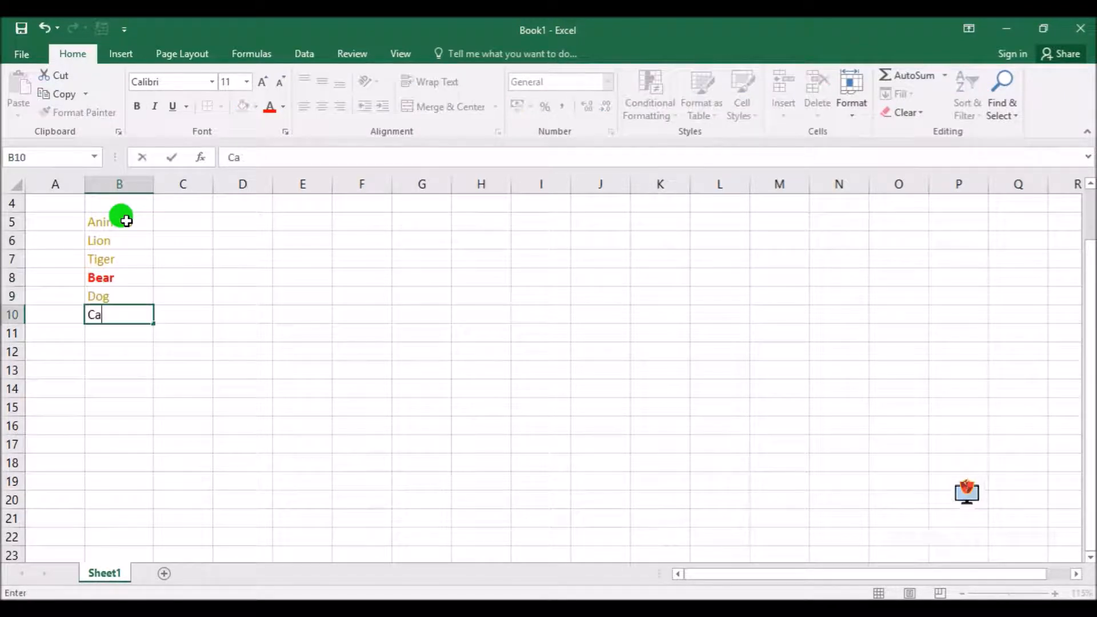
text(t)
key(Return)
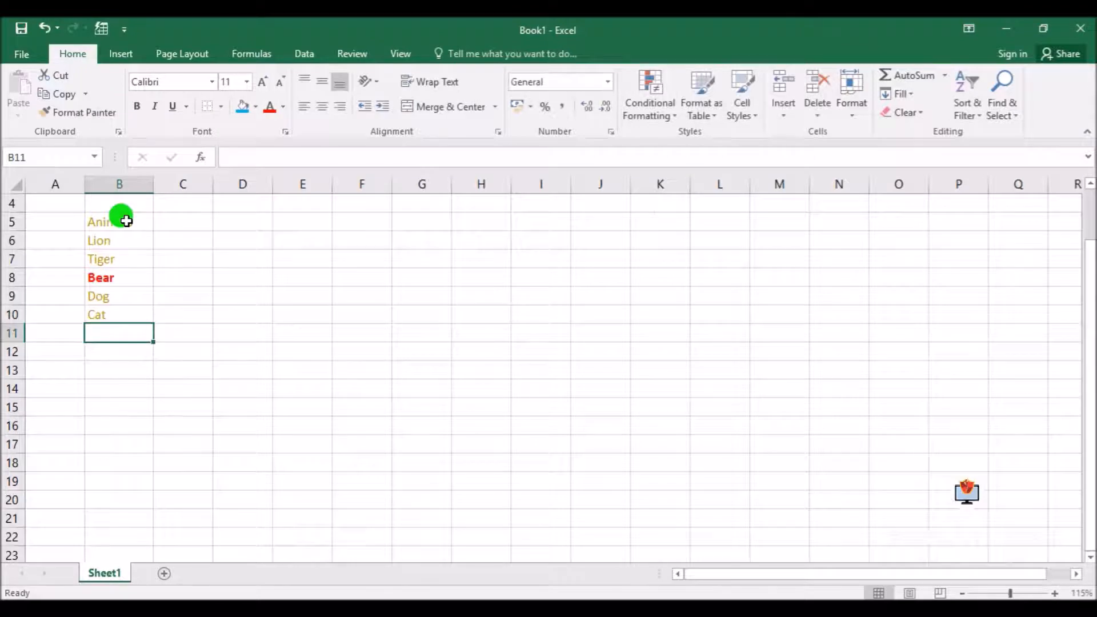
click(96, 223)
click(137, 106)
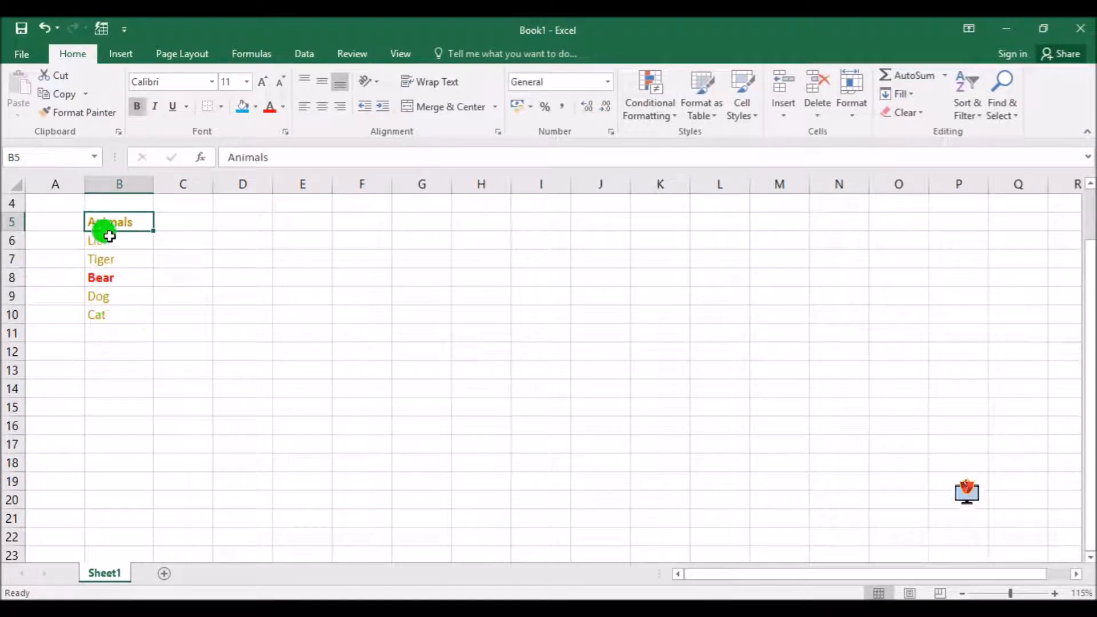
Select the animal names in B6:B10 and single cells among them to compare the references in the Name Box
drag(112, 242, 106, 311)
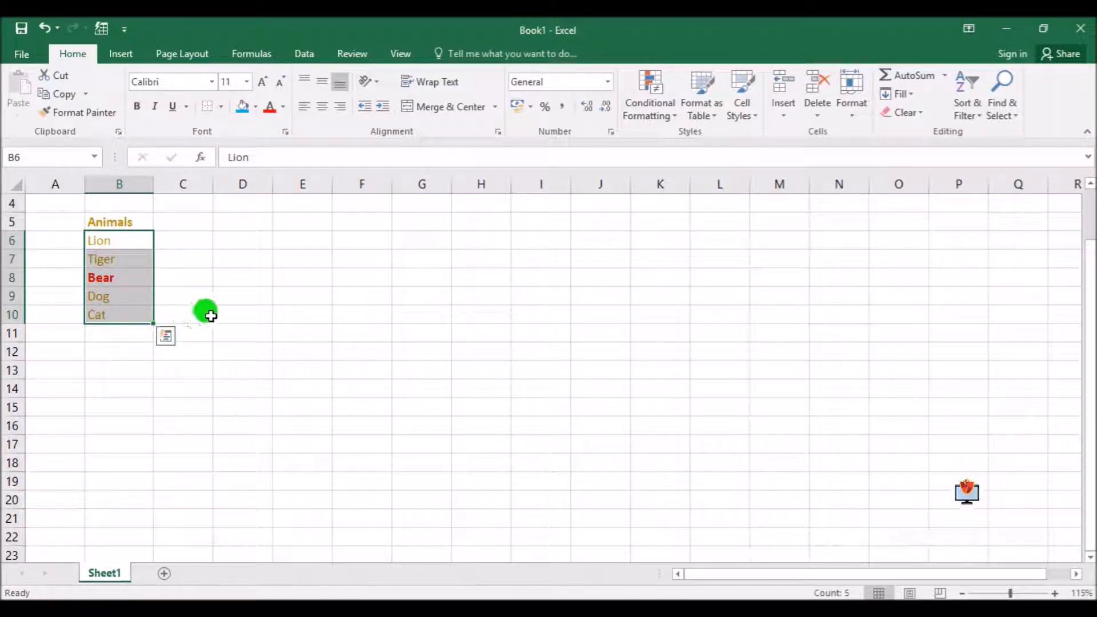
click(205, 298)
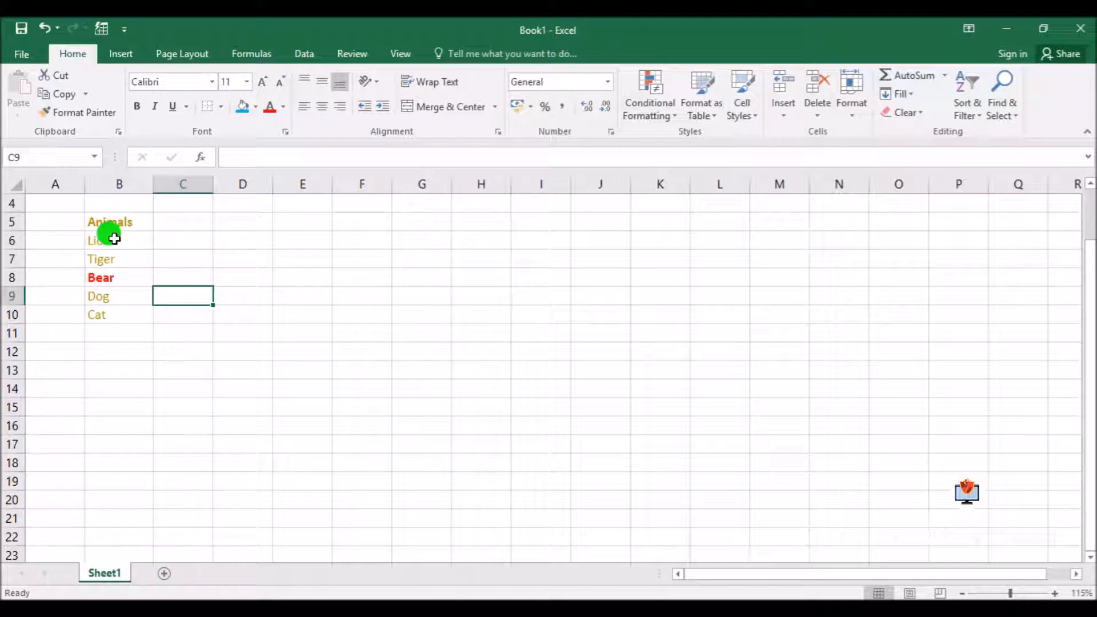
drag(114, 239, 120, 313)
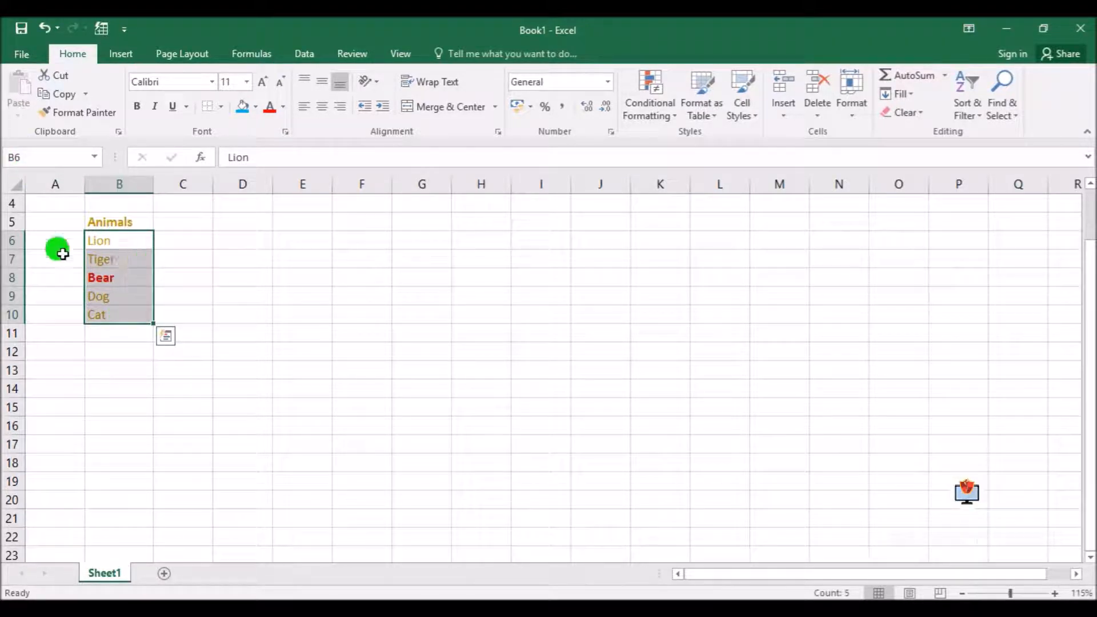
click(129, 241)
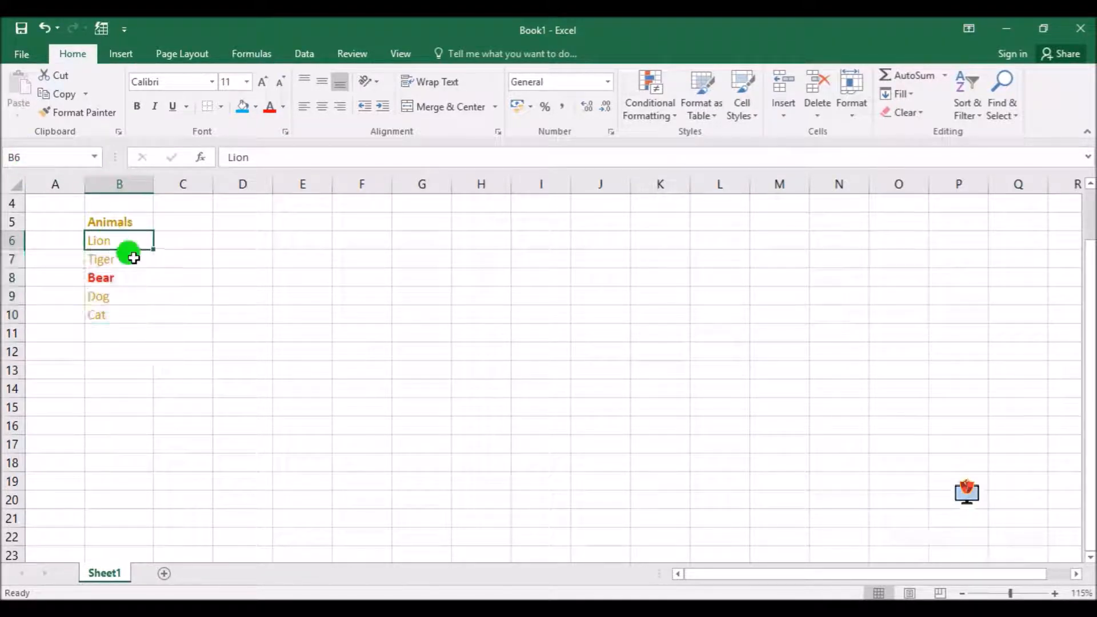
click(115, 313)
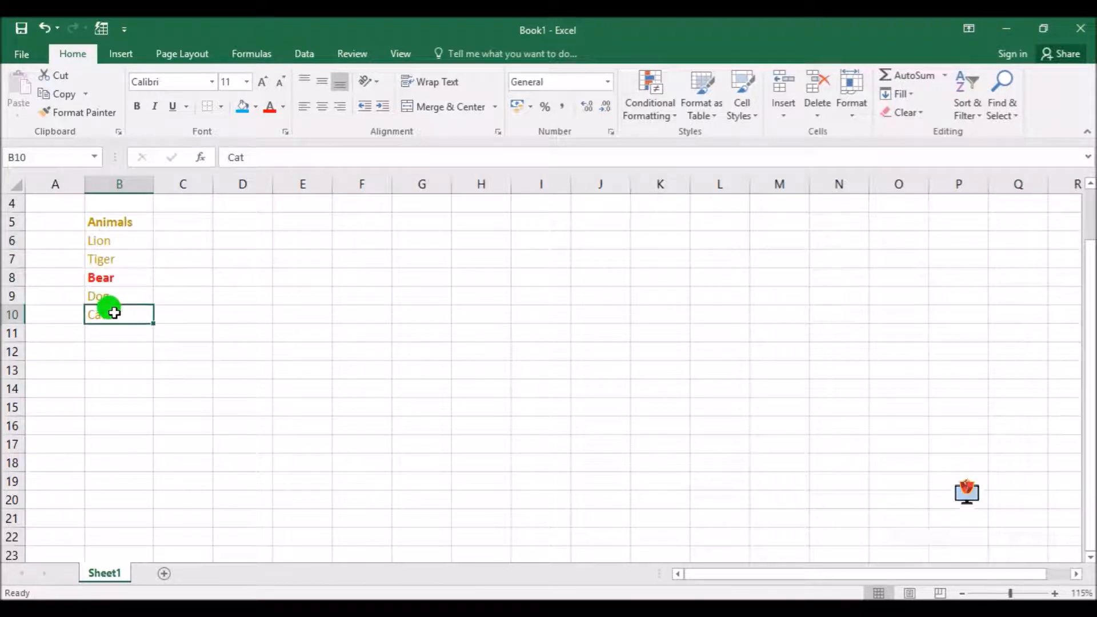
drag(110, 239, 129, 317)
click(119, 240)
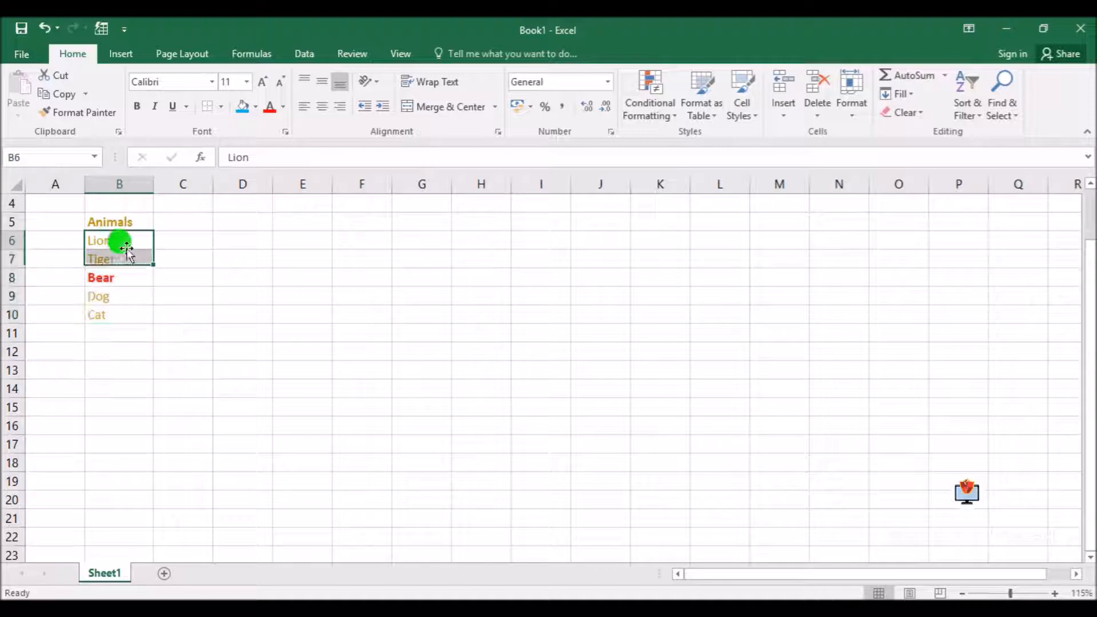
drag(130, 238, 145, 309)
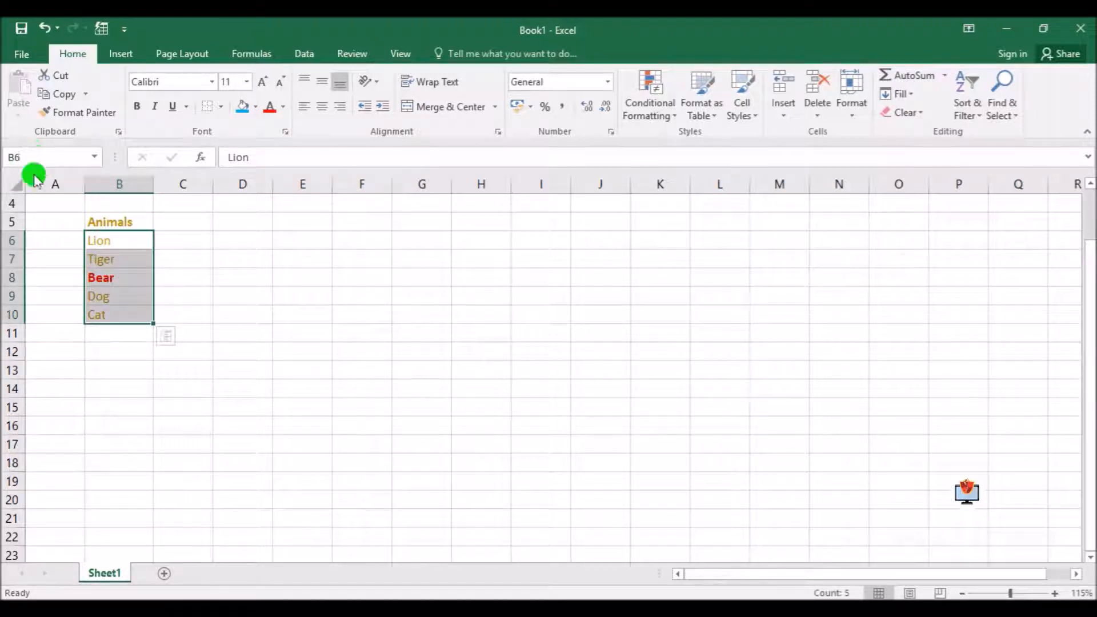
Assign the range name "animals" to cells B6:B10
drag(118, 239, 131, 314)
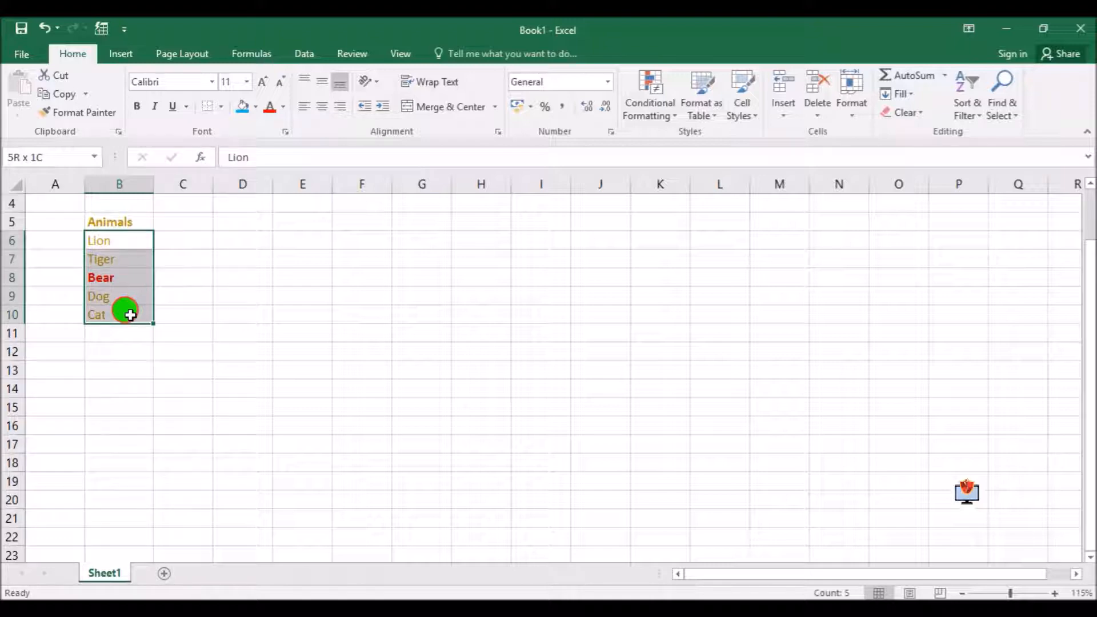
drag(130, 315, 131, 315)
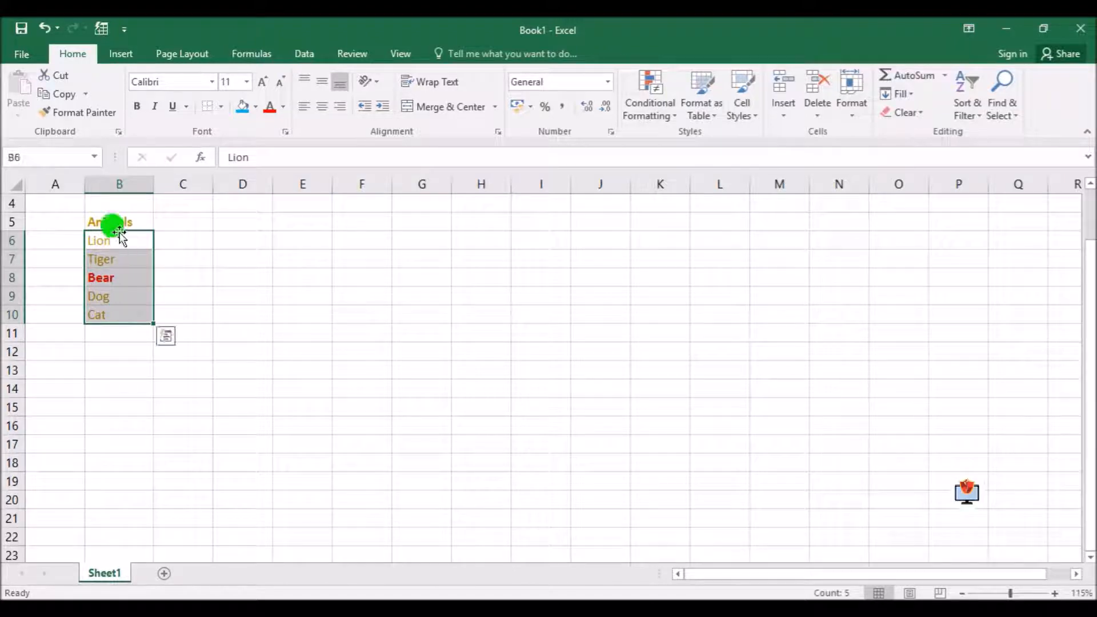
click(30, 158)
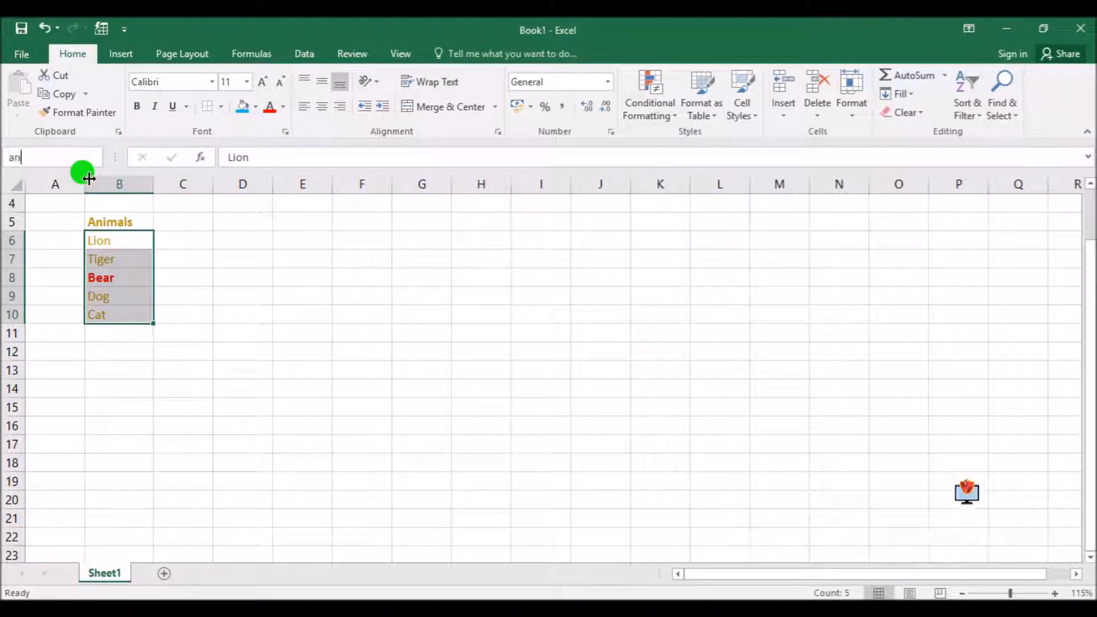
key(Return)
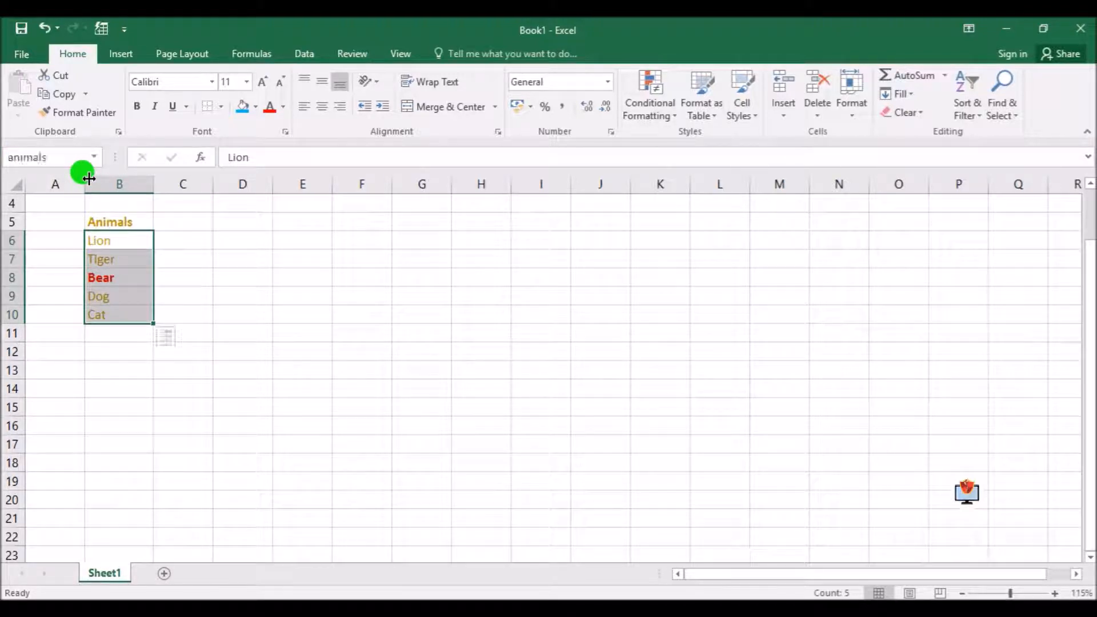
Reselect B6:B10 to check which name the range carries
click(320, 336)
drag(109, 240, 122, 314)
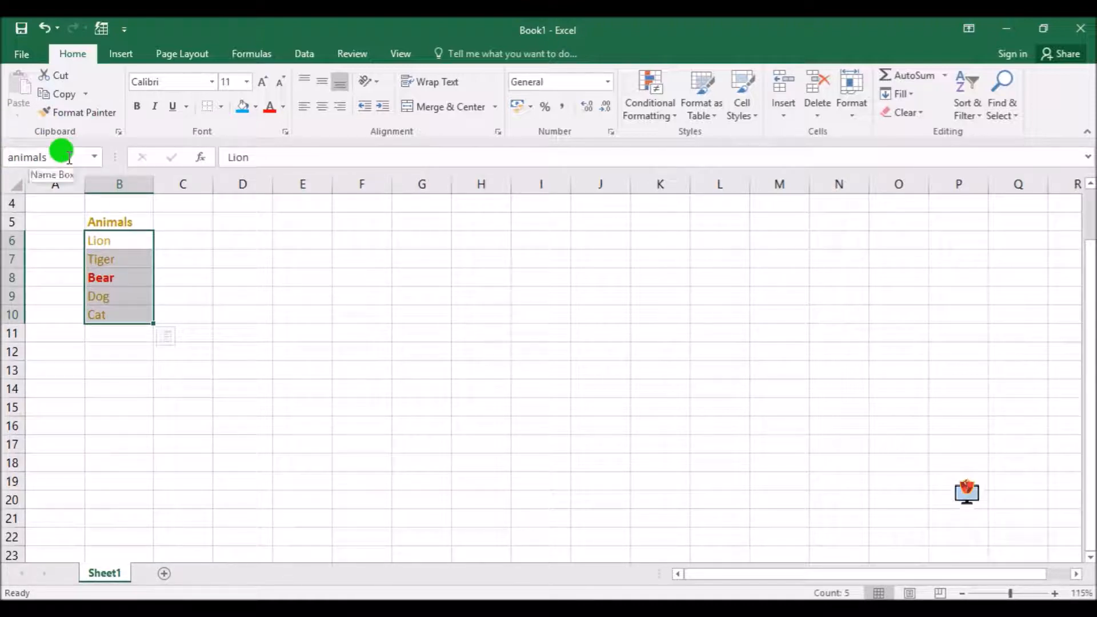
click(260, 277)
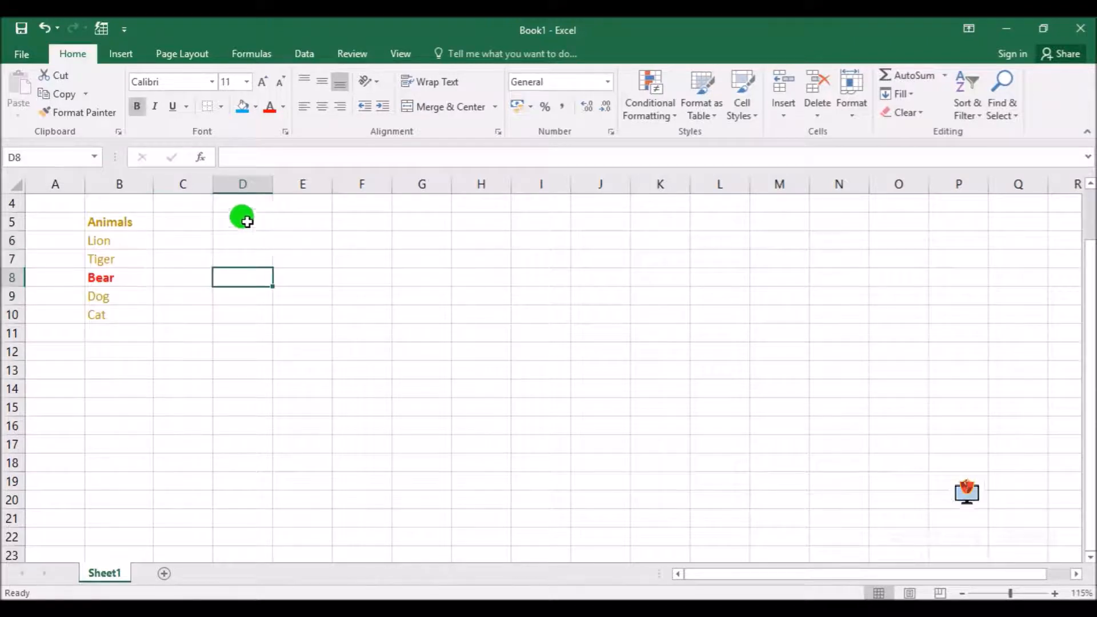
Enter the heading Salary in D5 and the values 2500, 3600, 4500 and 5000 in D6:D9
click(243, 221)
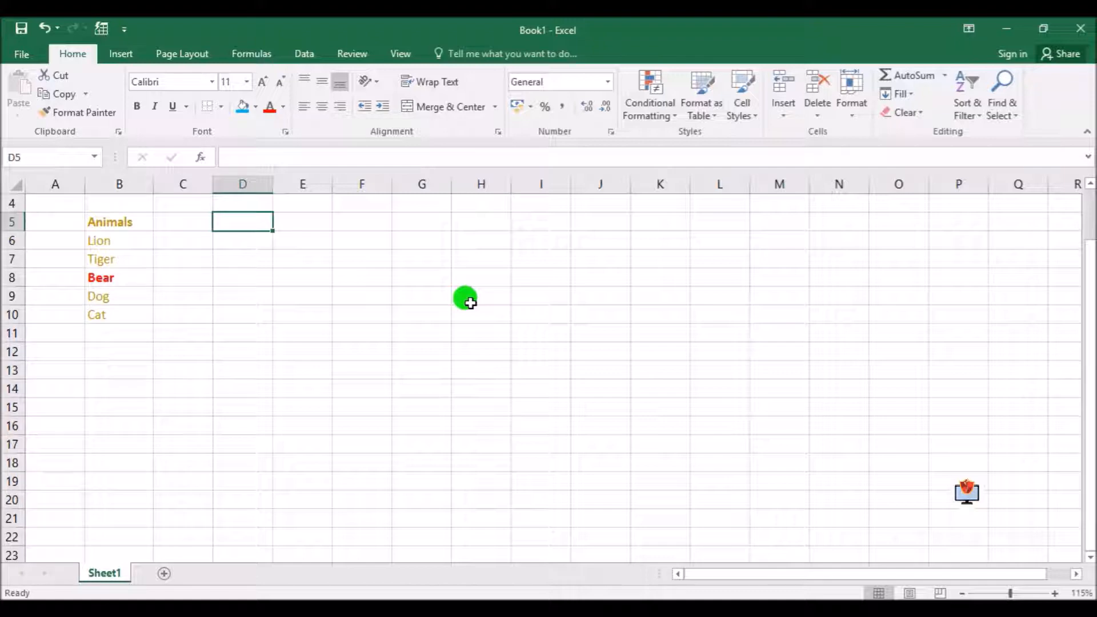
text(Salary)
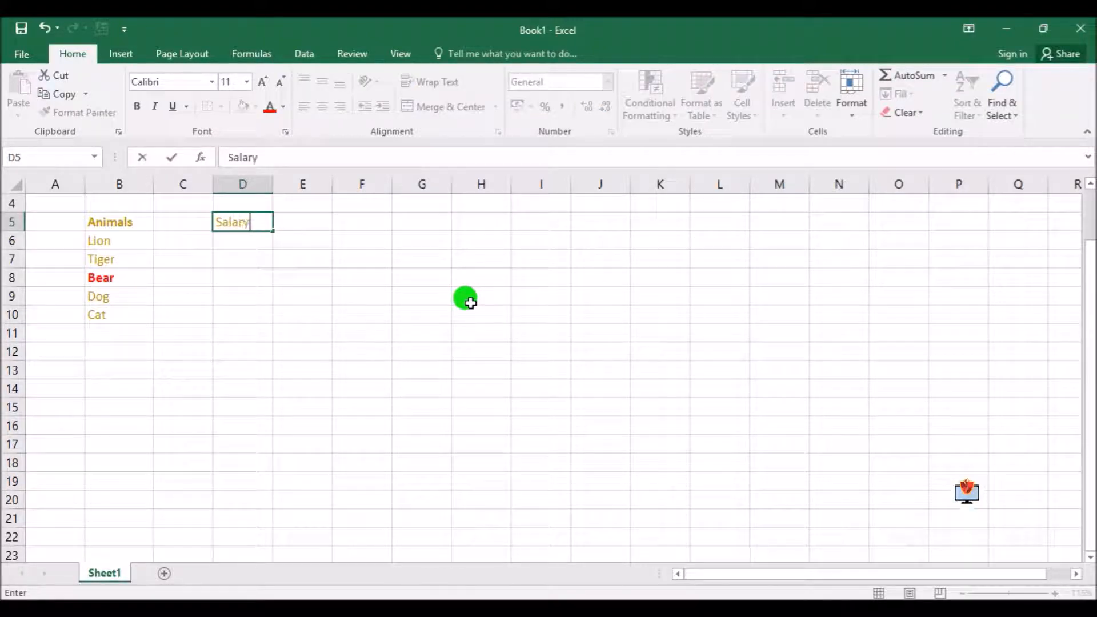
key(Return)
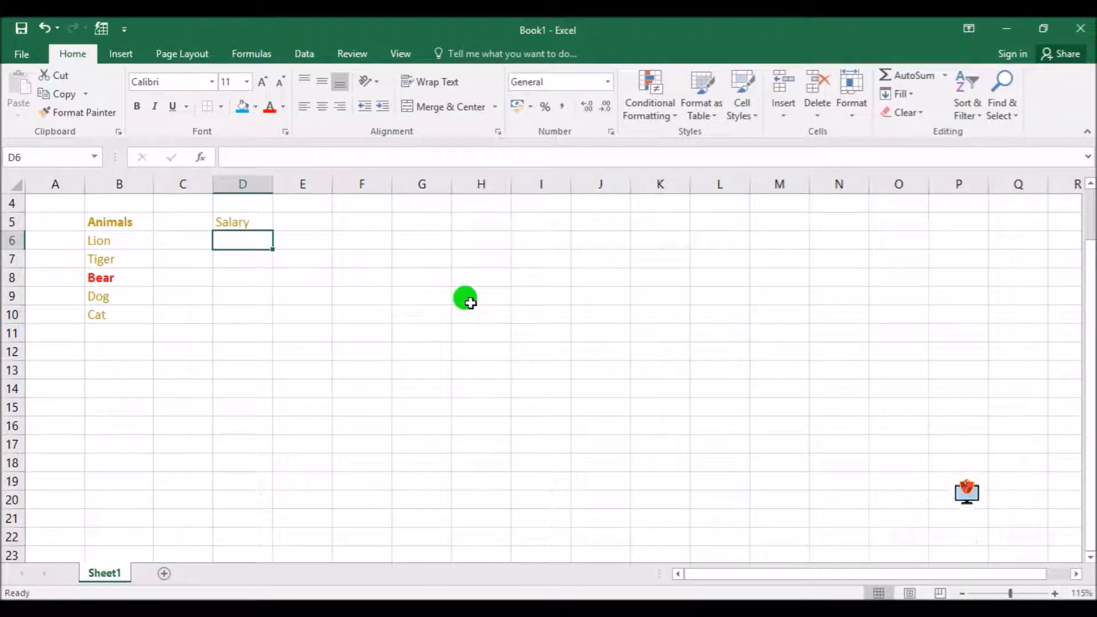
text(2500)
key(Return)
text(3600)
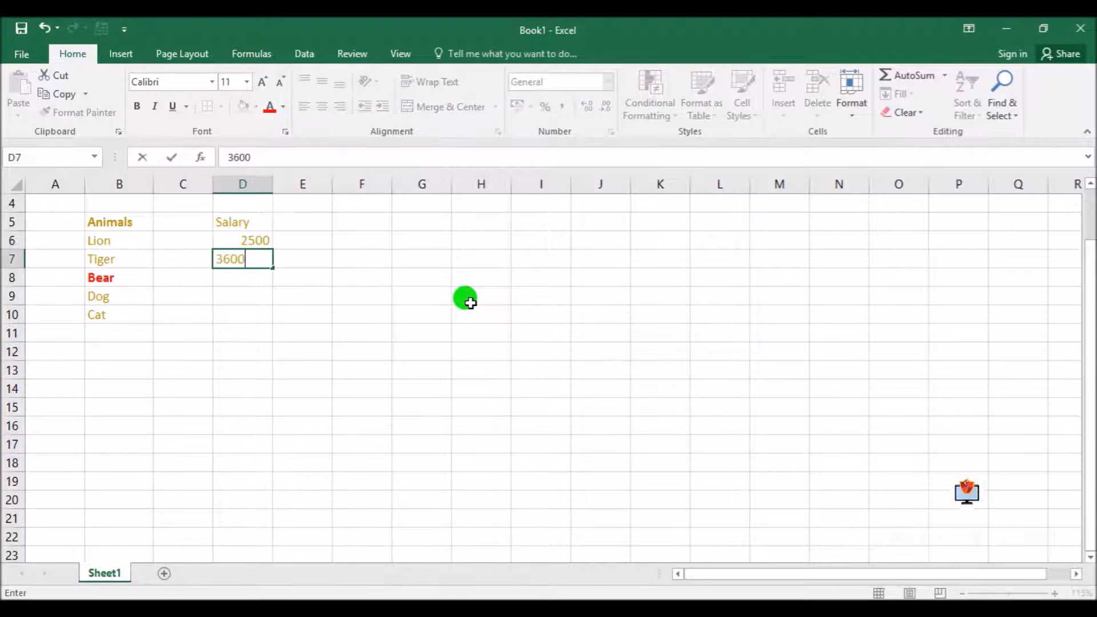
key(Return)
text(450)
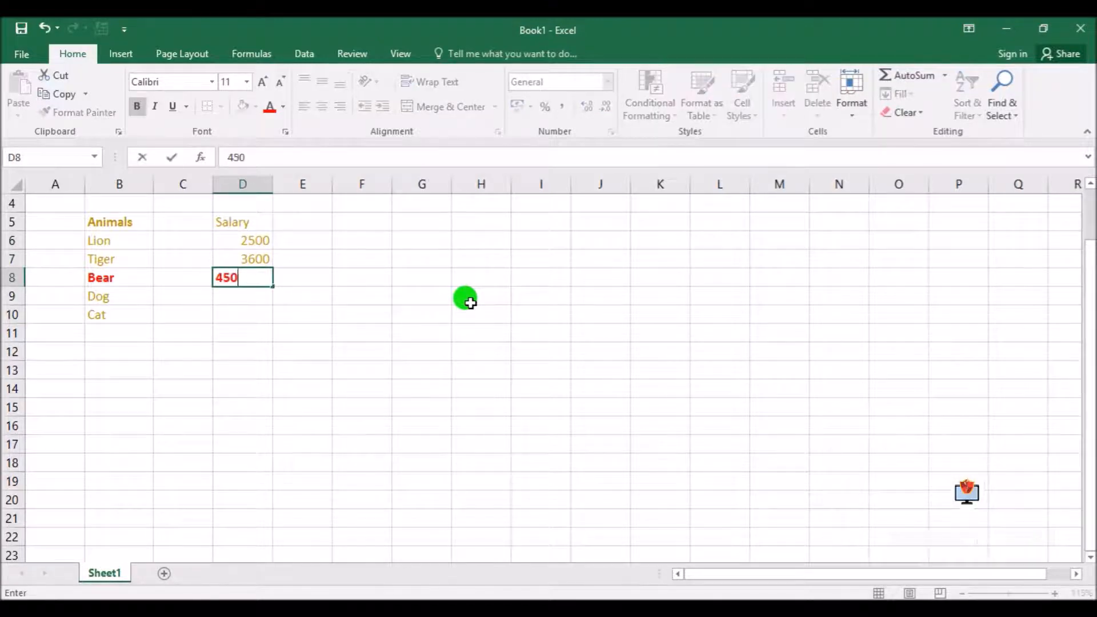
key(Return)
text(500)
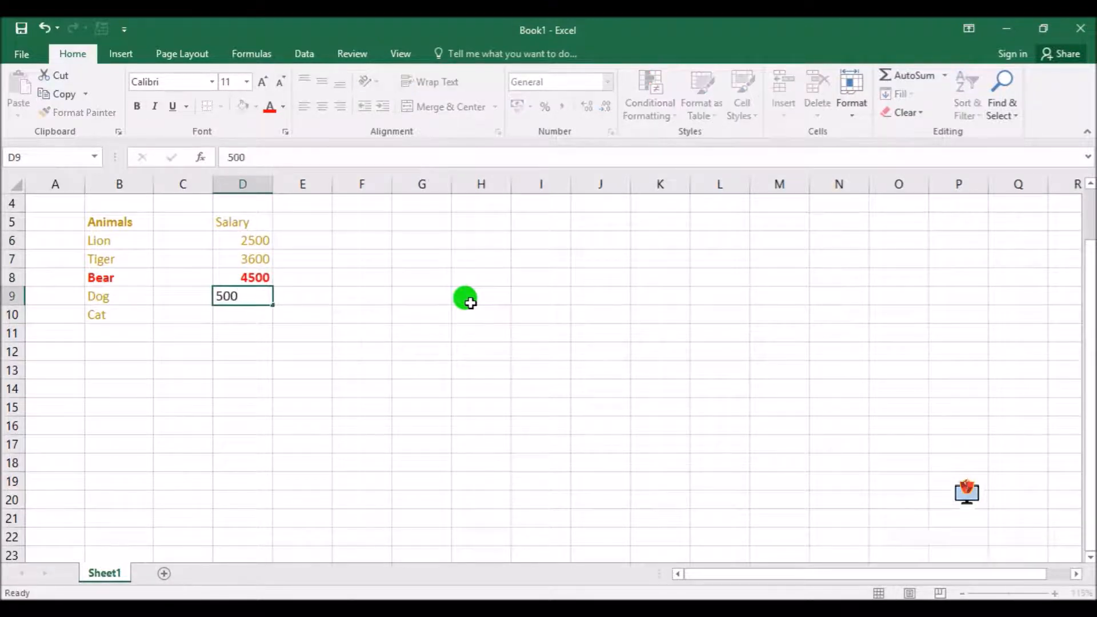
key(Return)
key(Up)
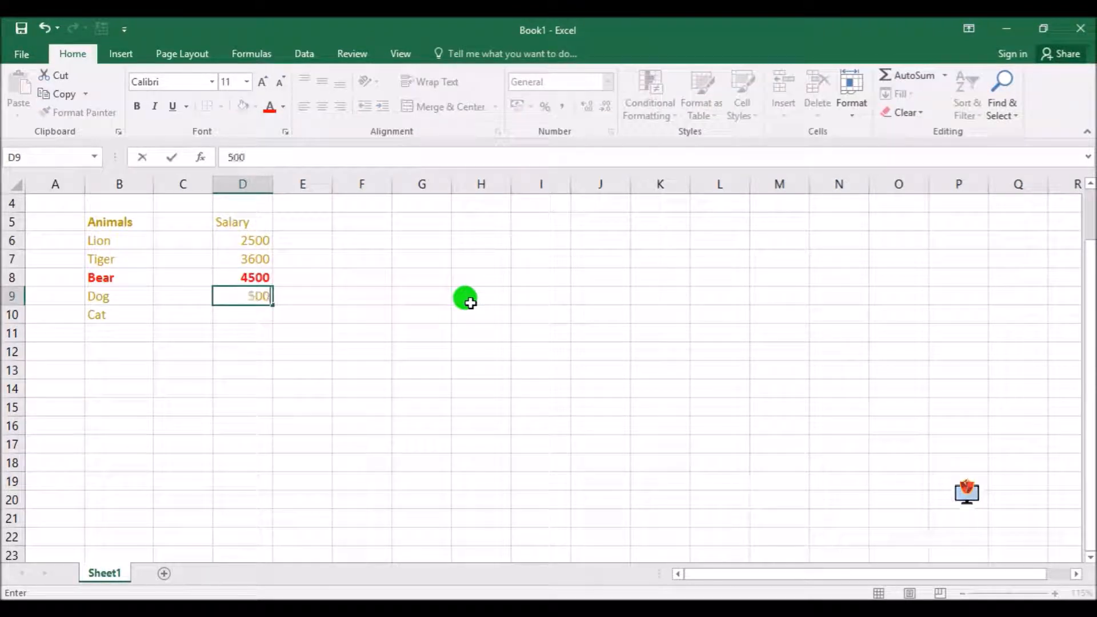
key(Return)
click(473, 337)
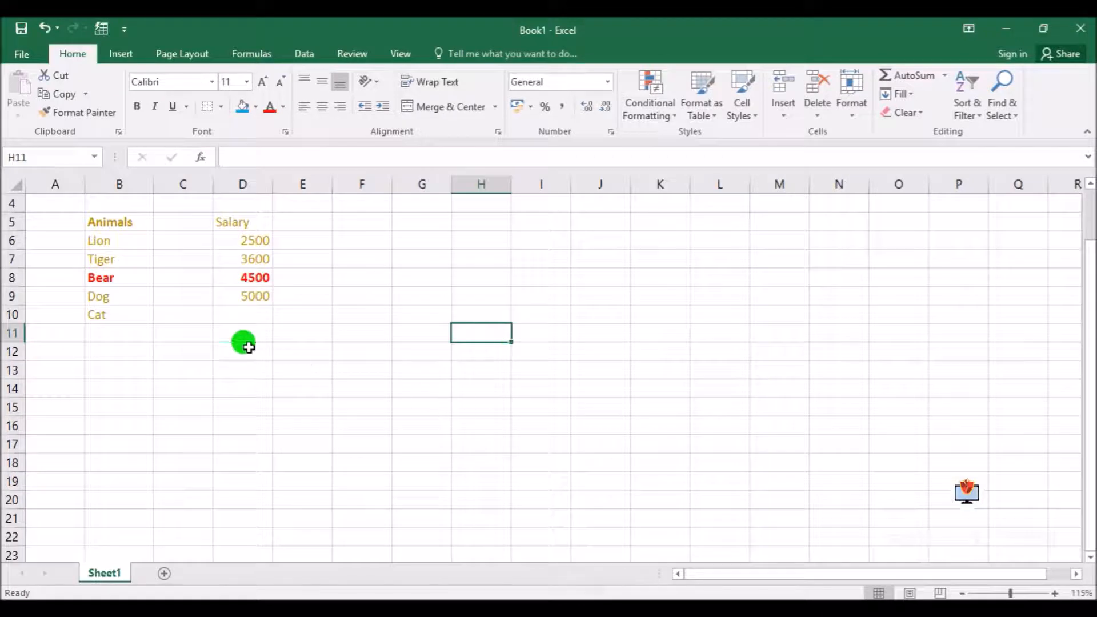
Assign the range name "salary" to cells D6:D9
drag(246, 242, 245, 293)
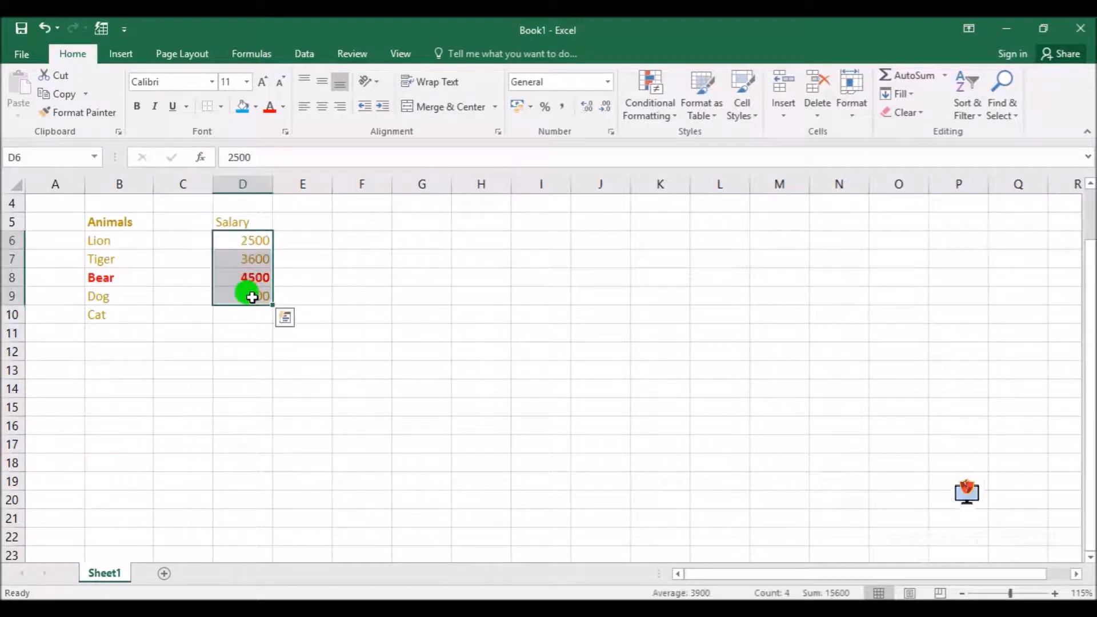
click(360, 314)
drag(245, 239, 258, 296)
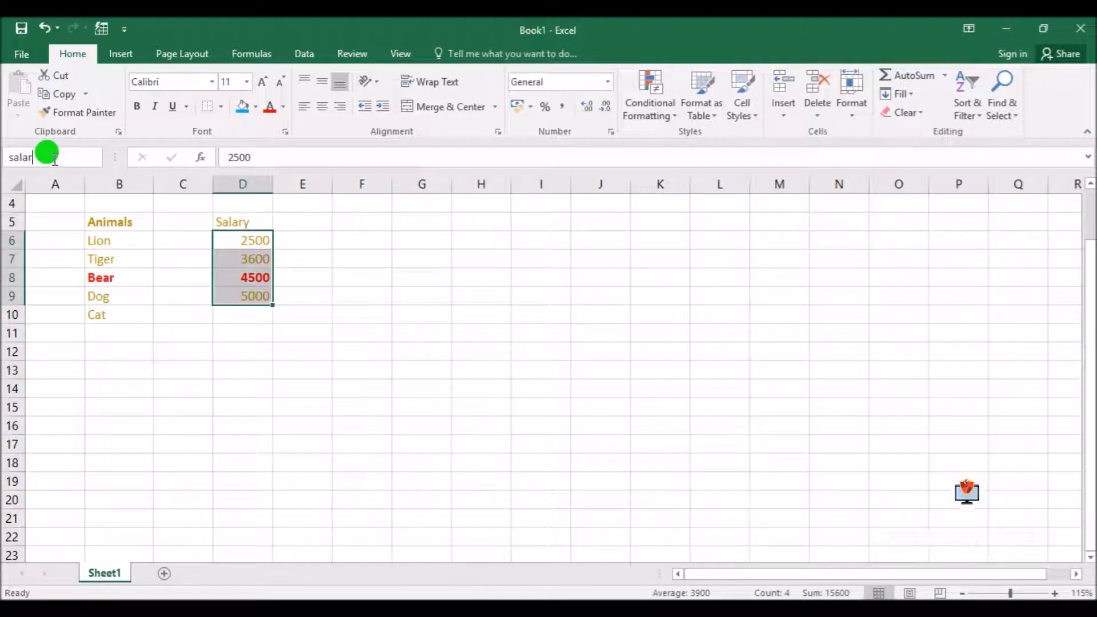
key(Return)
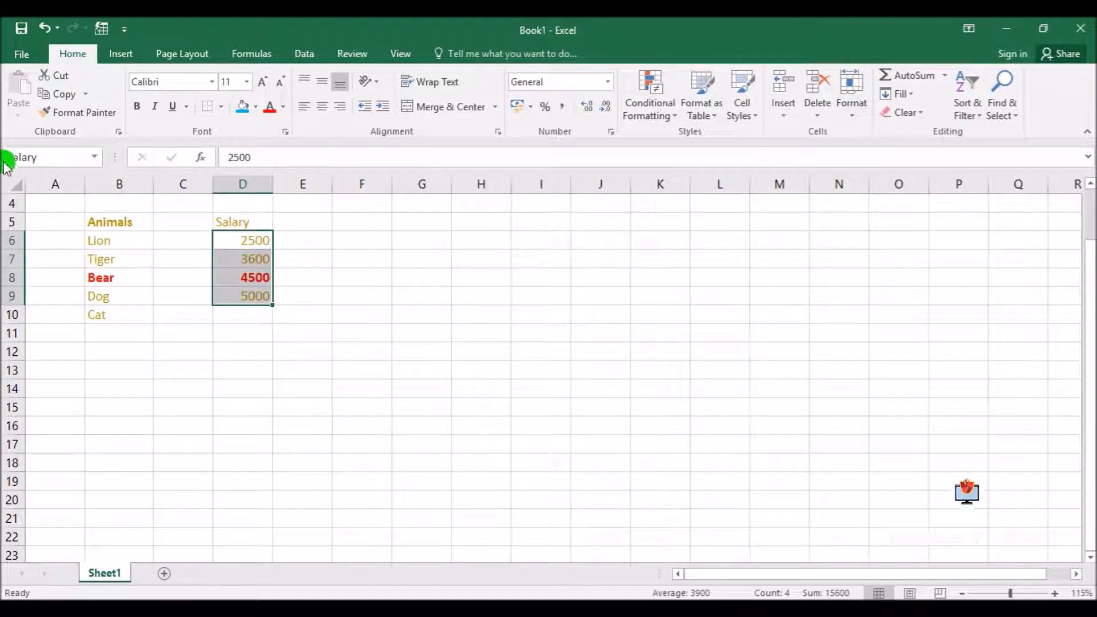
click(395, 259)
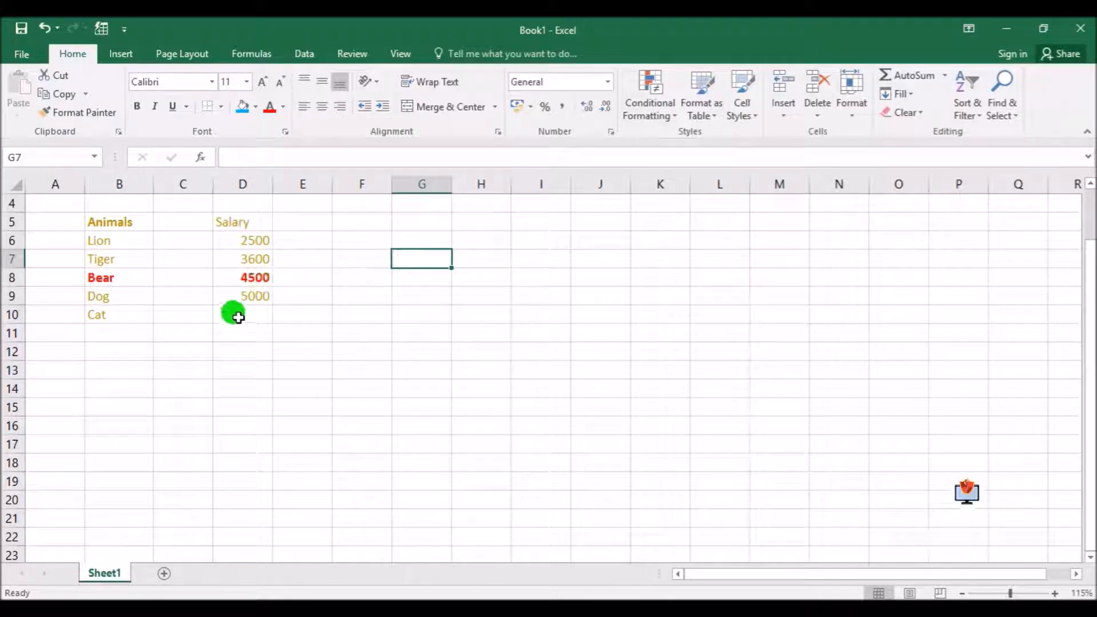
Calculate the total of the named range in D13 with the formula =SUM(salary) and review the formula
click(241, 369)
text(=sum)
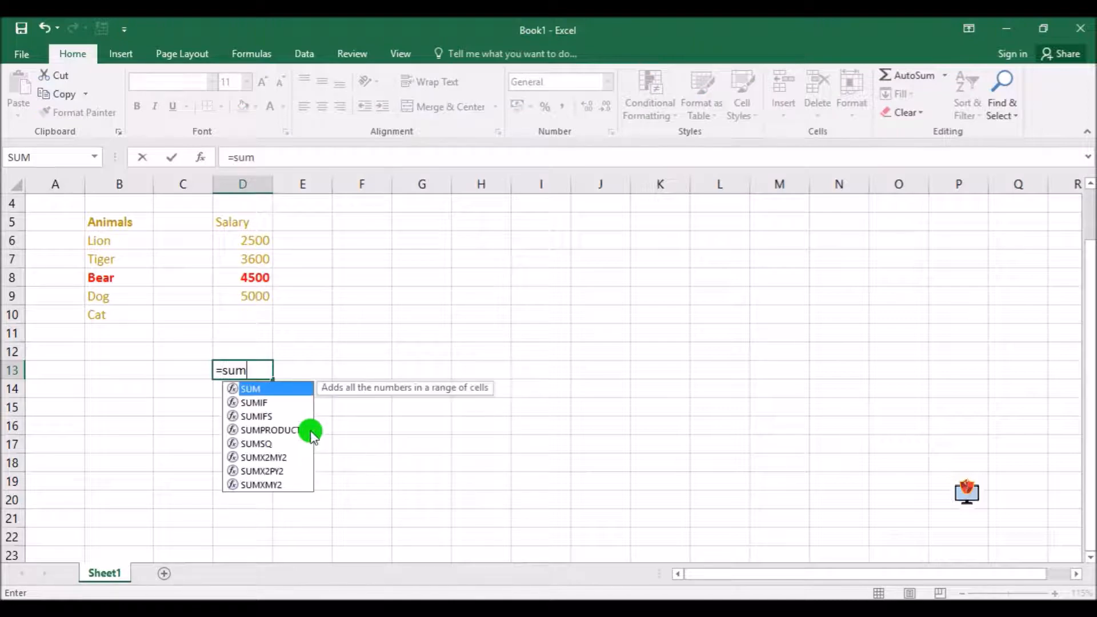
text((salary))
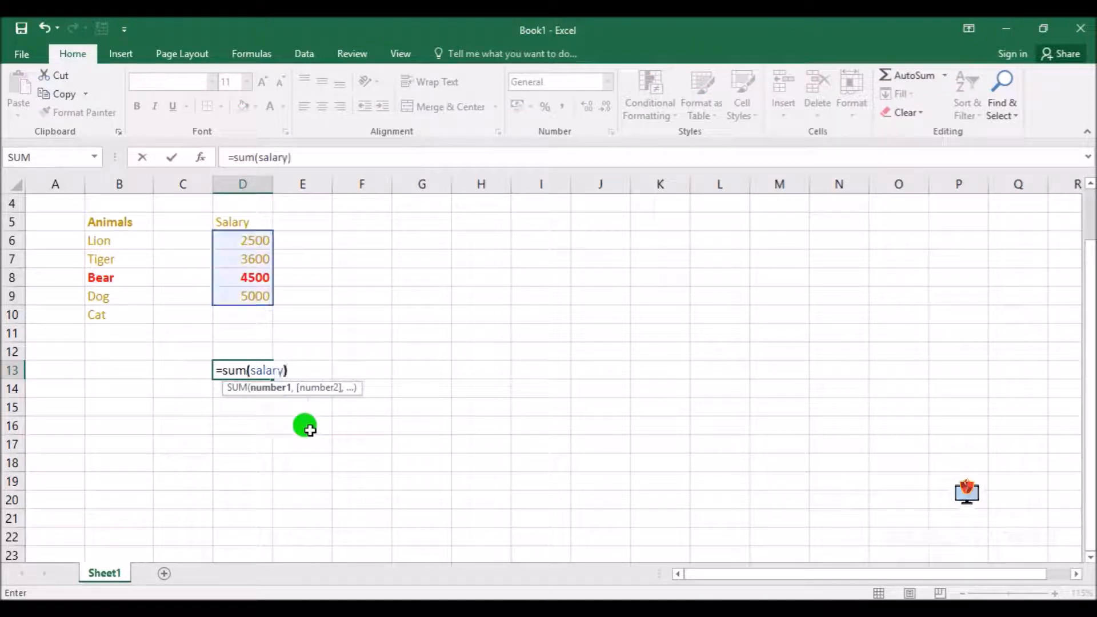
key(Return)
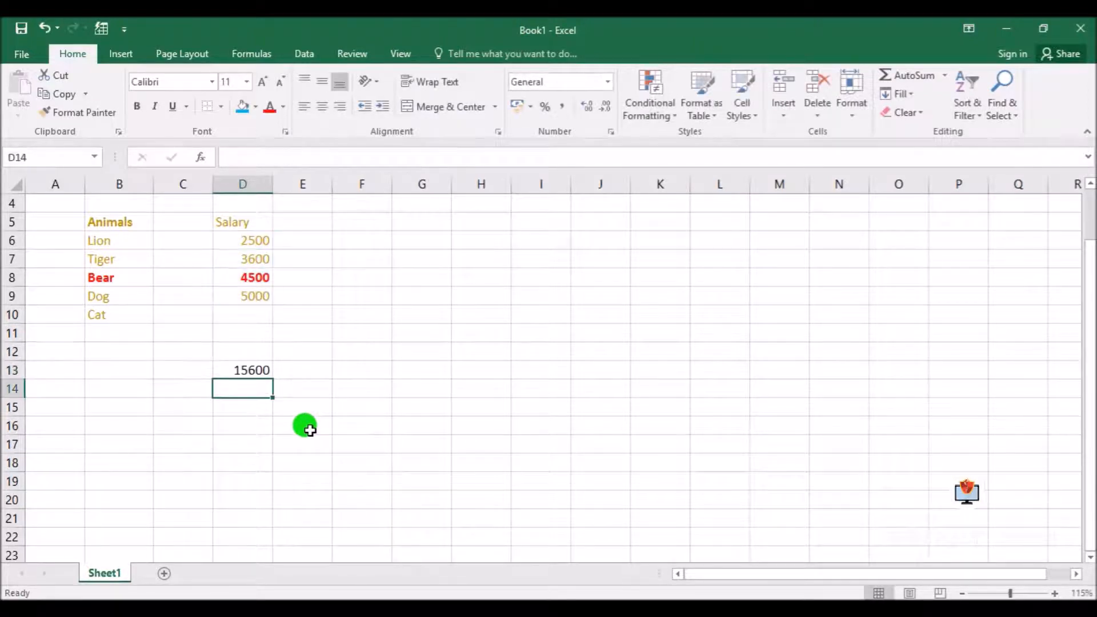
click(247, 369)
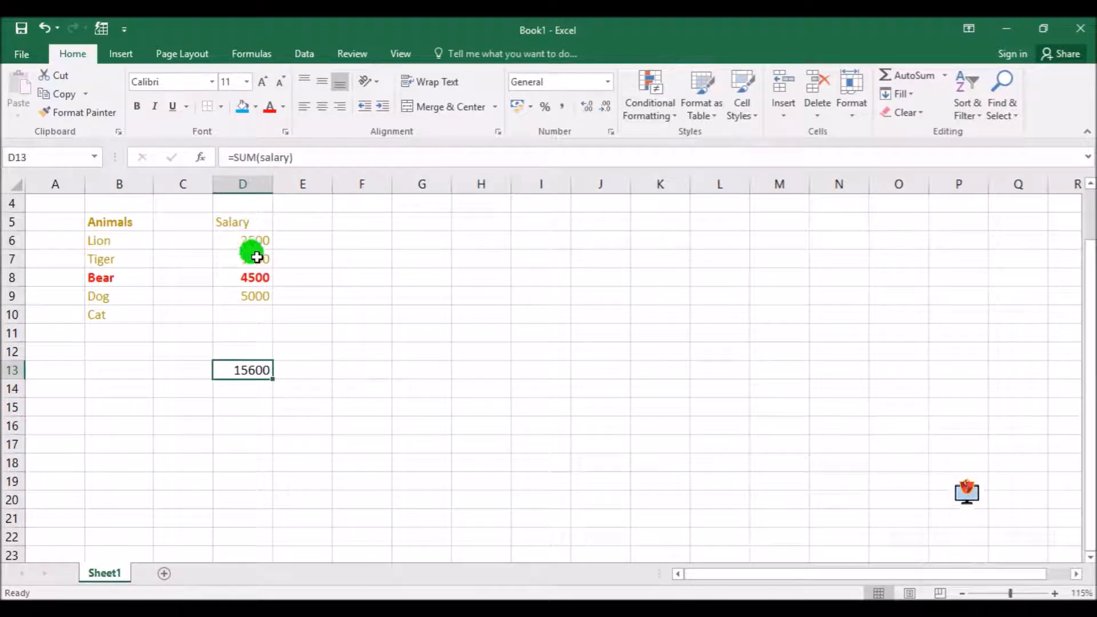
Total the salary values D6:D9 in D10 with AutoSum
click(246, 318)
drag(240, 240, 252, 293)
click(925, 73)
click(240, 310)
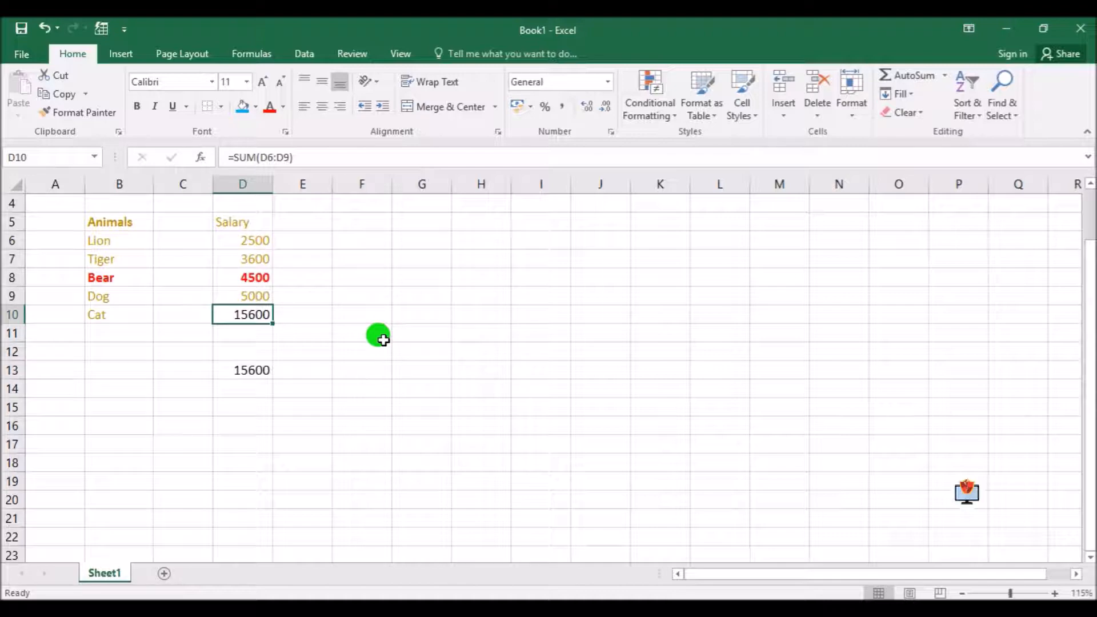
Clear the contents of cells A4:D14
drag(56, 212, 290, 389)
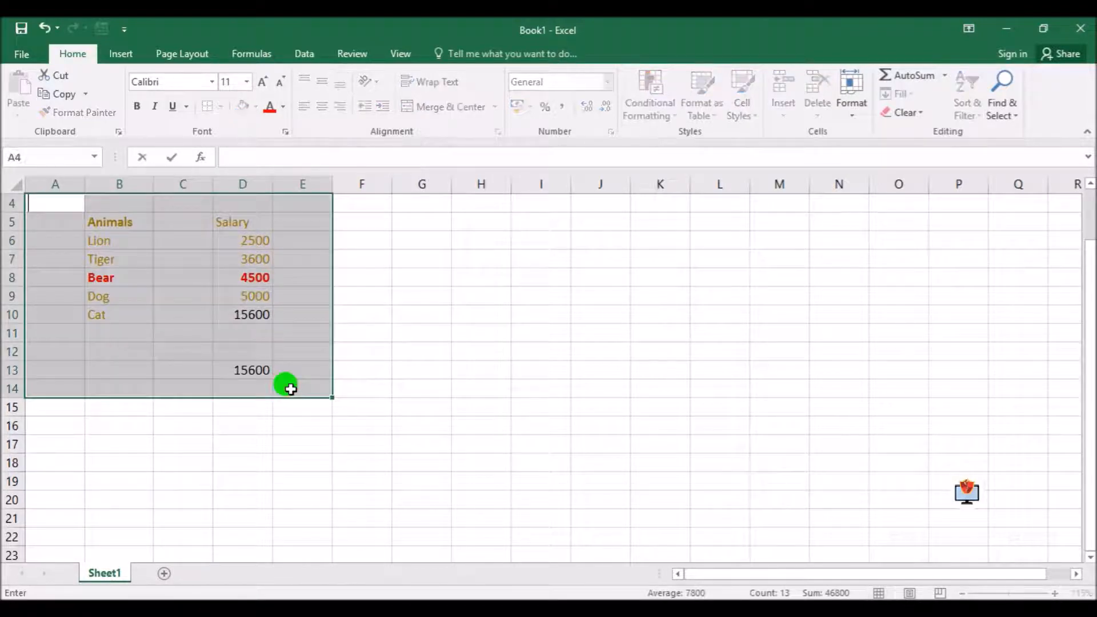
click(600, 389)
drag(53, 211, 265, 379)
key(Delete)
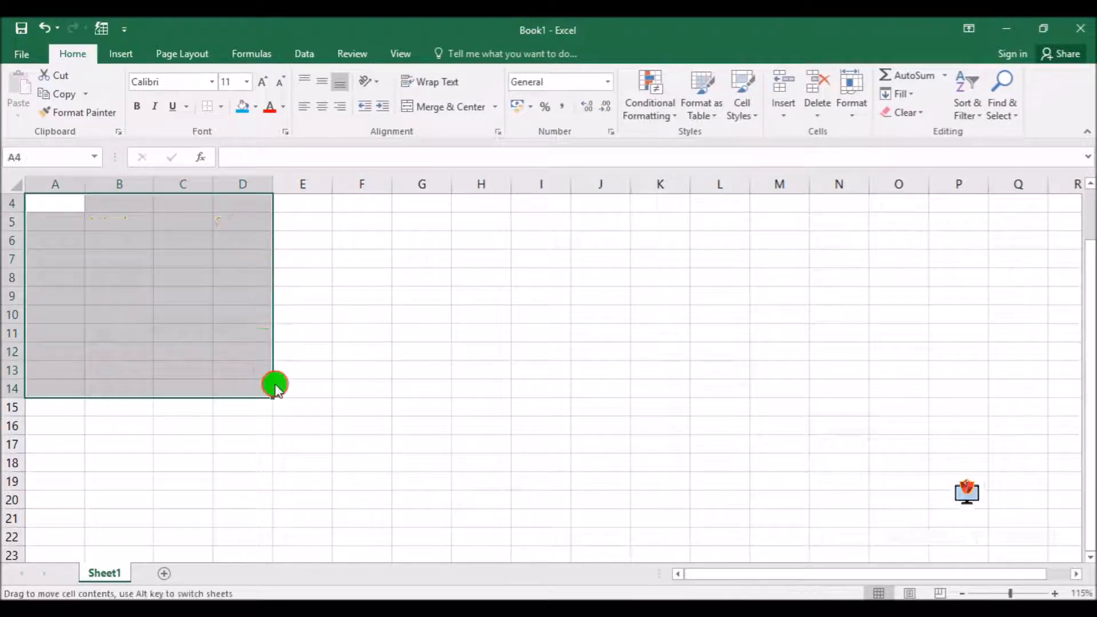
Enter the heading Sl No in cell B6
click(121, 245)
text(Sl No)
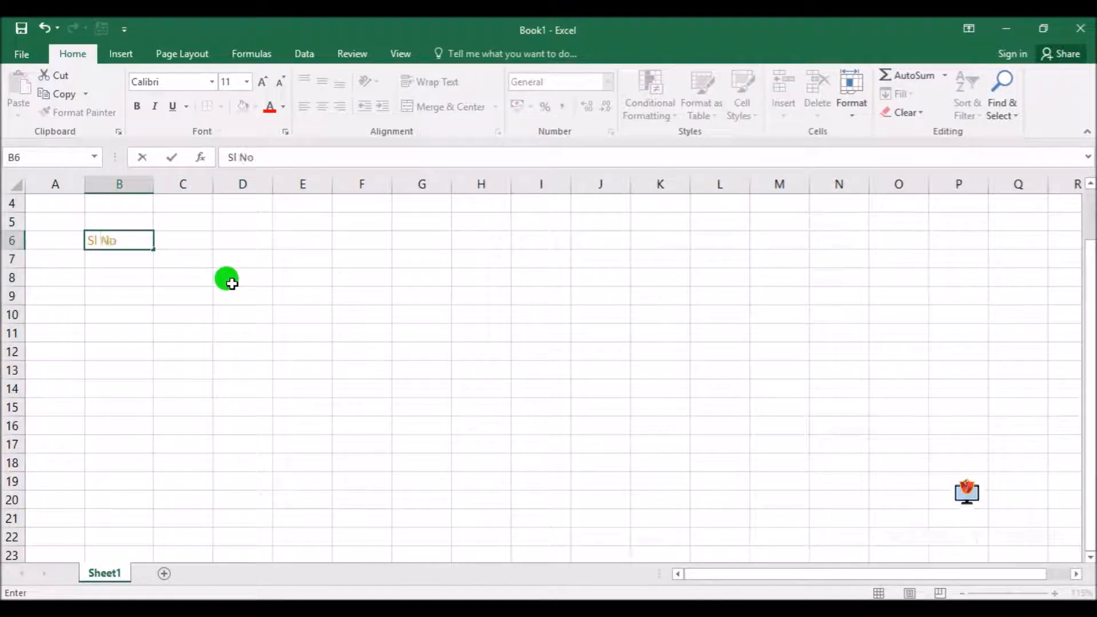
key(Return)
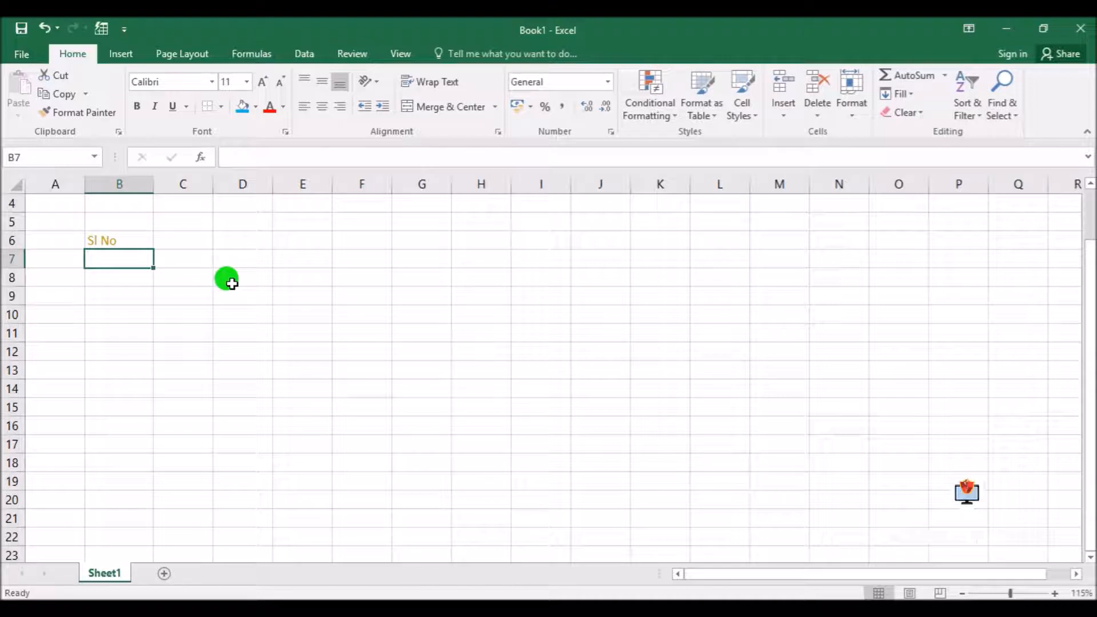
Fill B7:B16 with the consecutive numbers 1 to 10 and center them horizontally
text(1)
click(226, 297)
click(144, 264)
drag(154, 269, 153, 423)
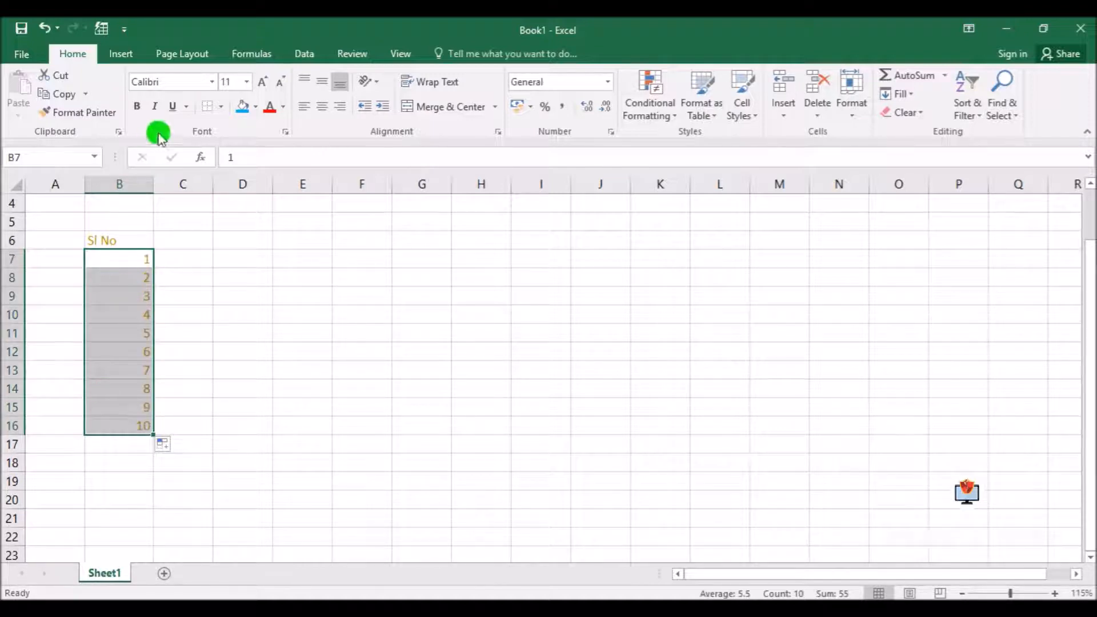
click(322, 106)
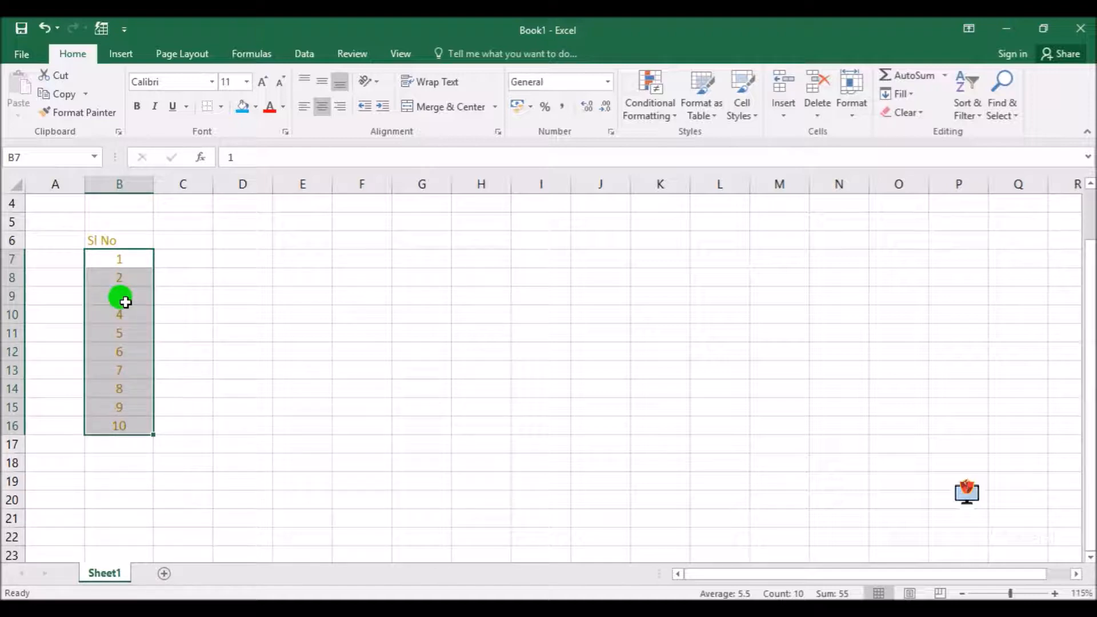
Enter the odd-number series starters 1 in C7 and 3 in C8
click(190, 262)
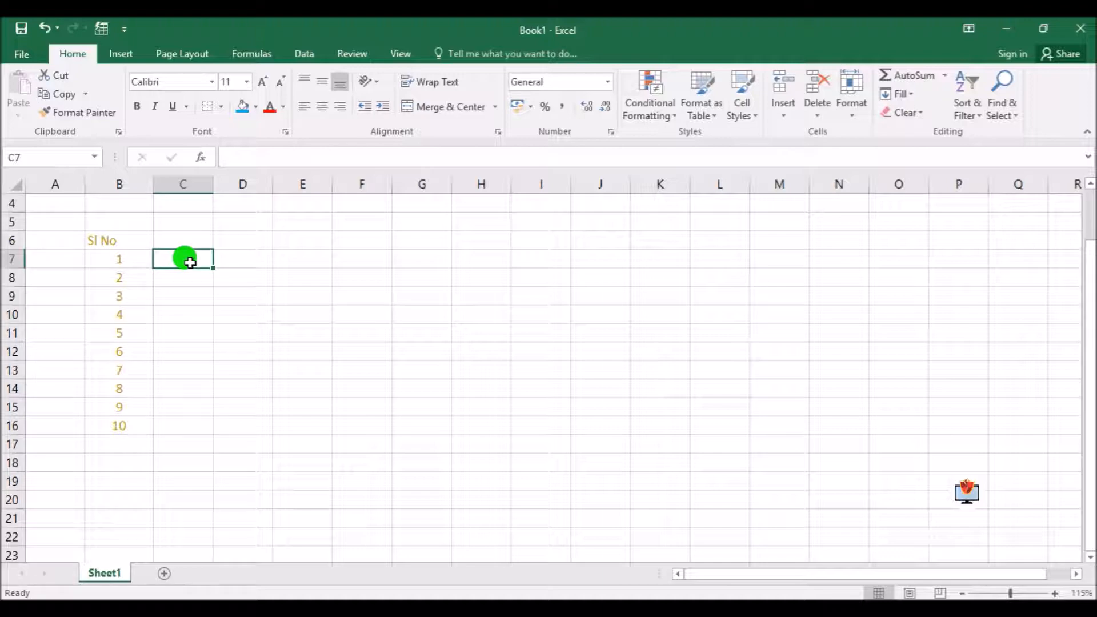
text(1)
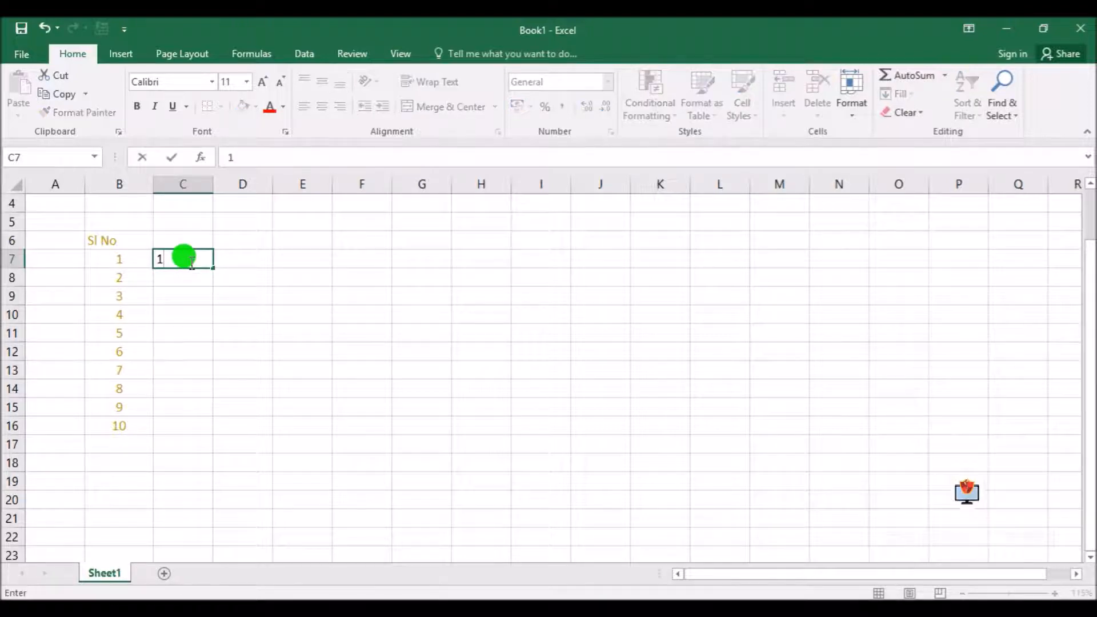
key(Return)
text(3)
key(Return)
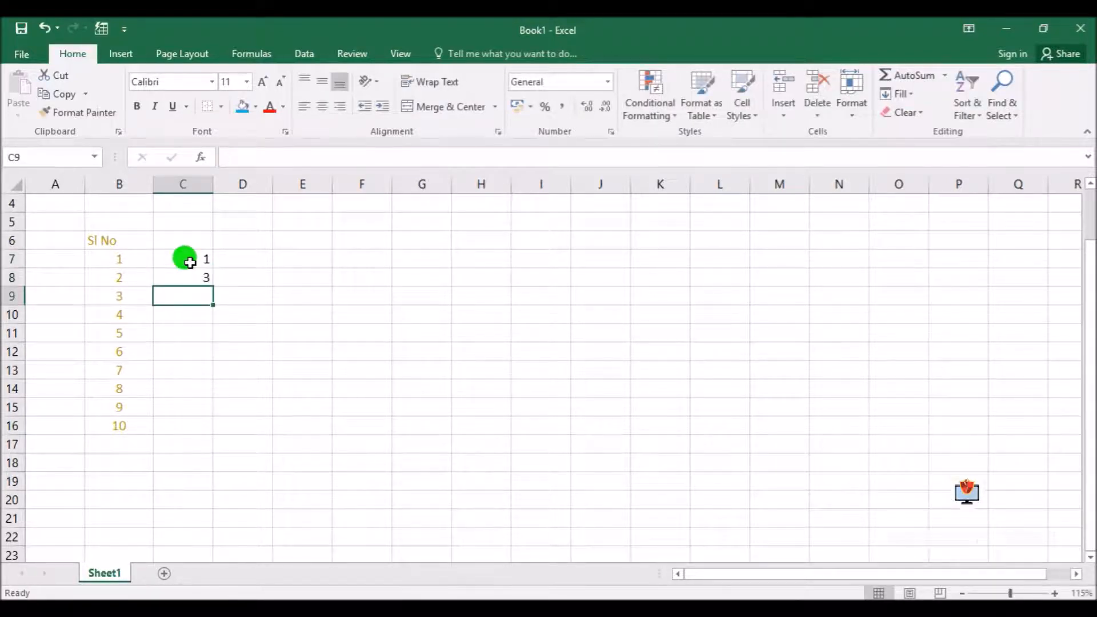
Extend the C7:C8 series down to 19 in C16 and center the numbers horizontally
drag(191, 261, 196, 277)
scroll(238, 310, up, 2)
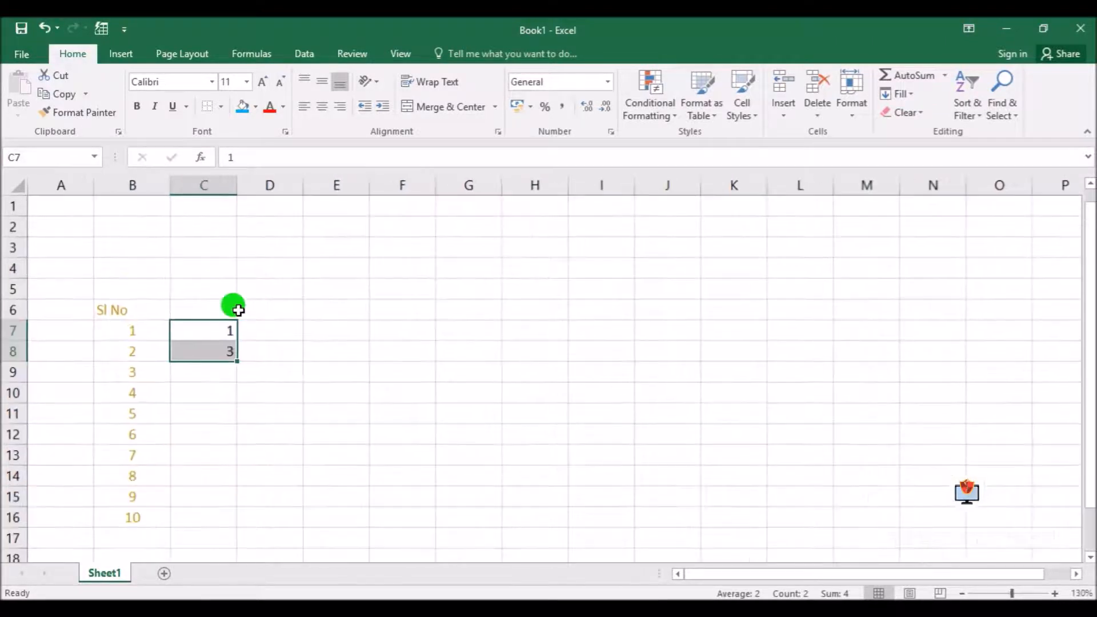
mouse_move(266, 361)
mouse_down()
mouse_move(246, 360)
mouse_move(264, 369)
mouse_up()
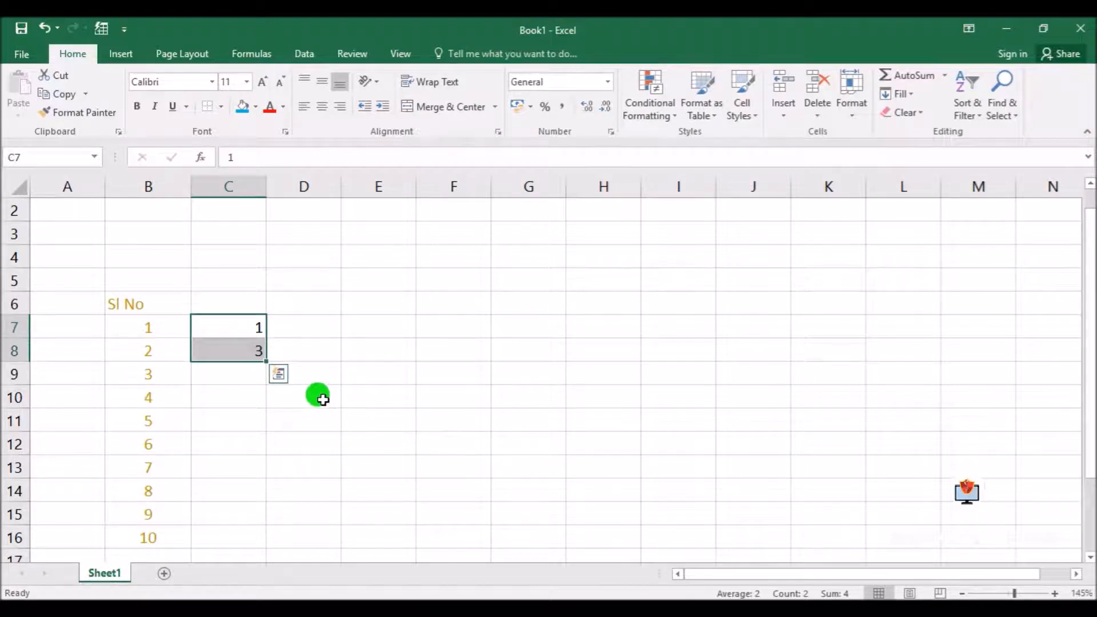
drag(266, 362, 265, 361)
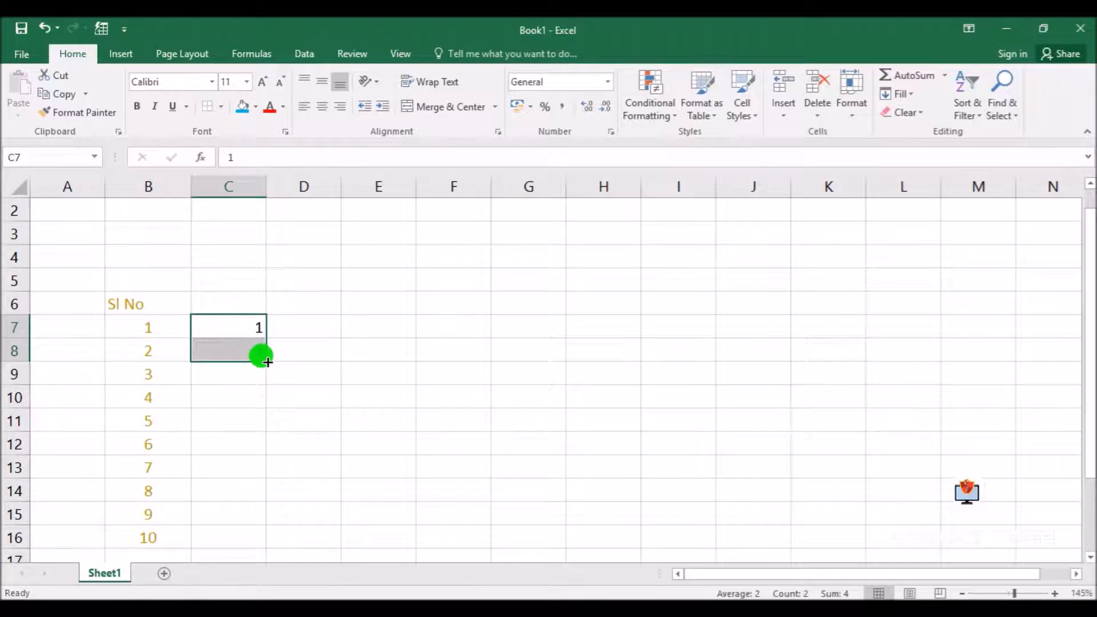
drag(267, 361, 264, 543)
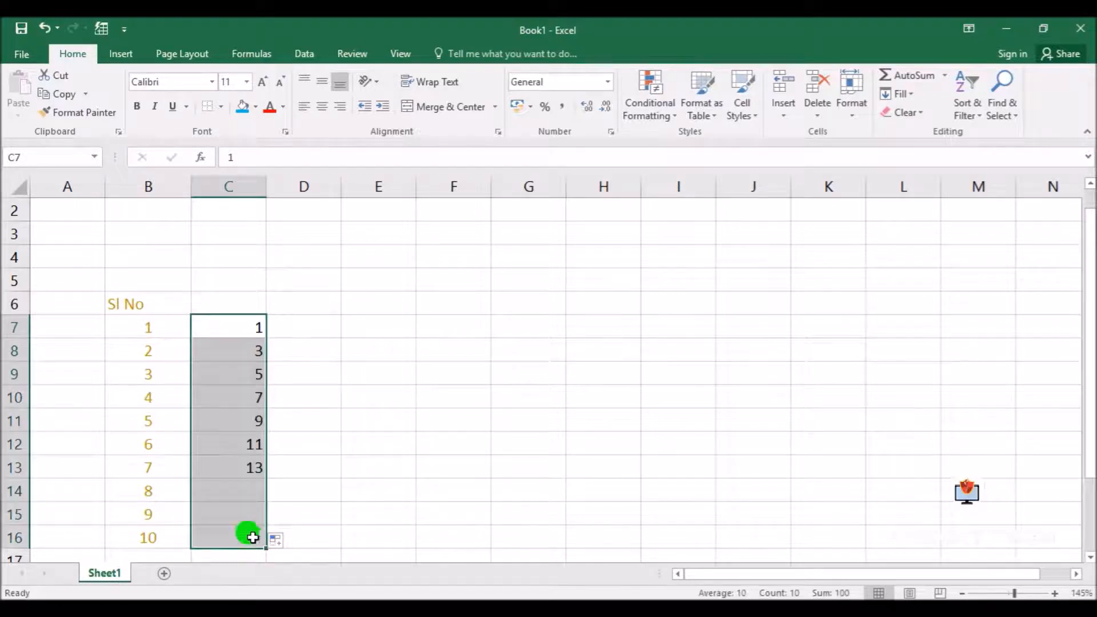
click(324, 107)
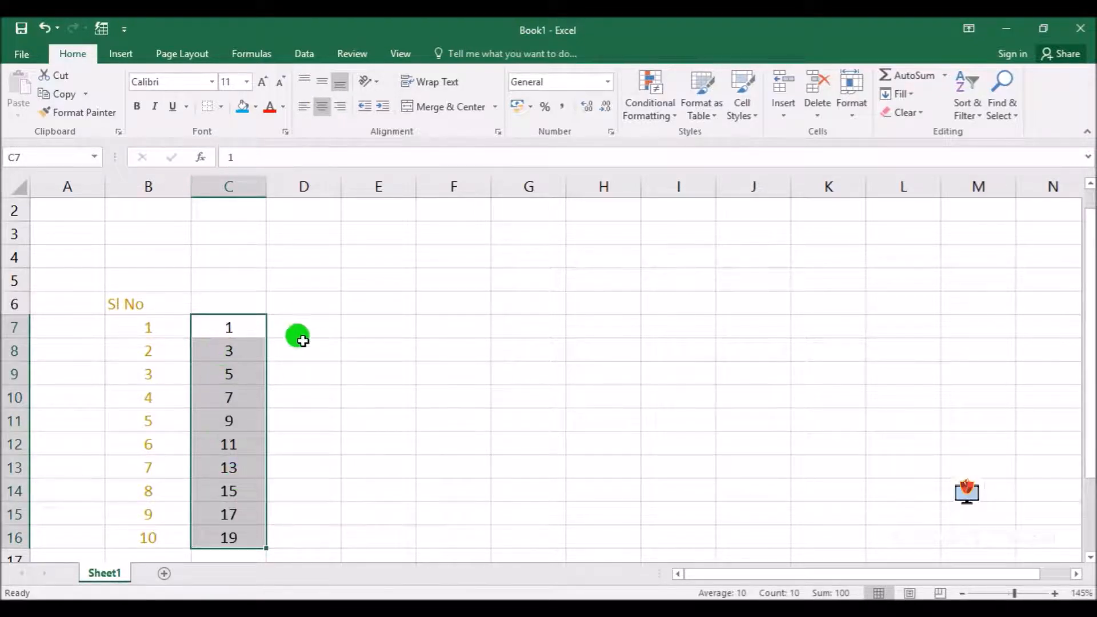
Enter 5 in D7 and 10 in D8, and center the contents of column D
click(299, 324)
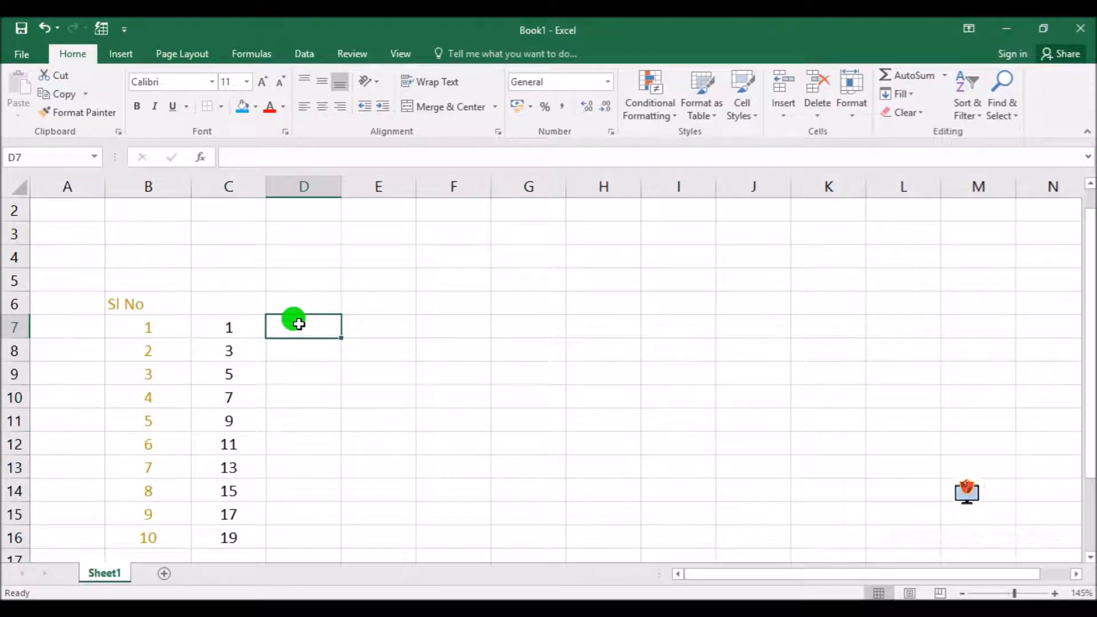
text(5)
key(Return)
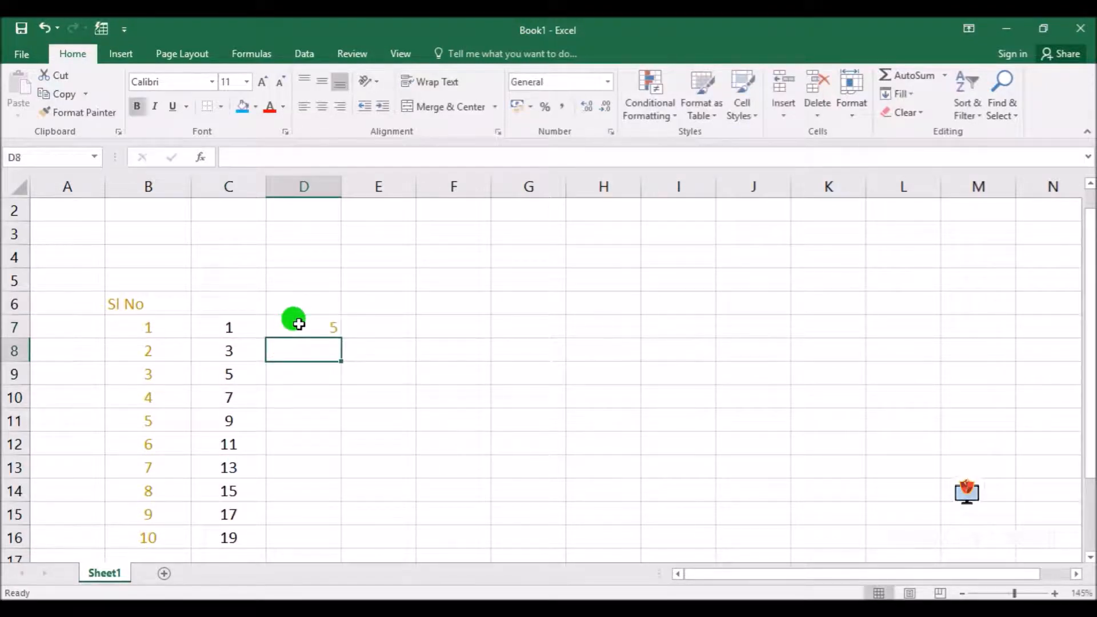
text(10)
key(Return)
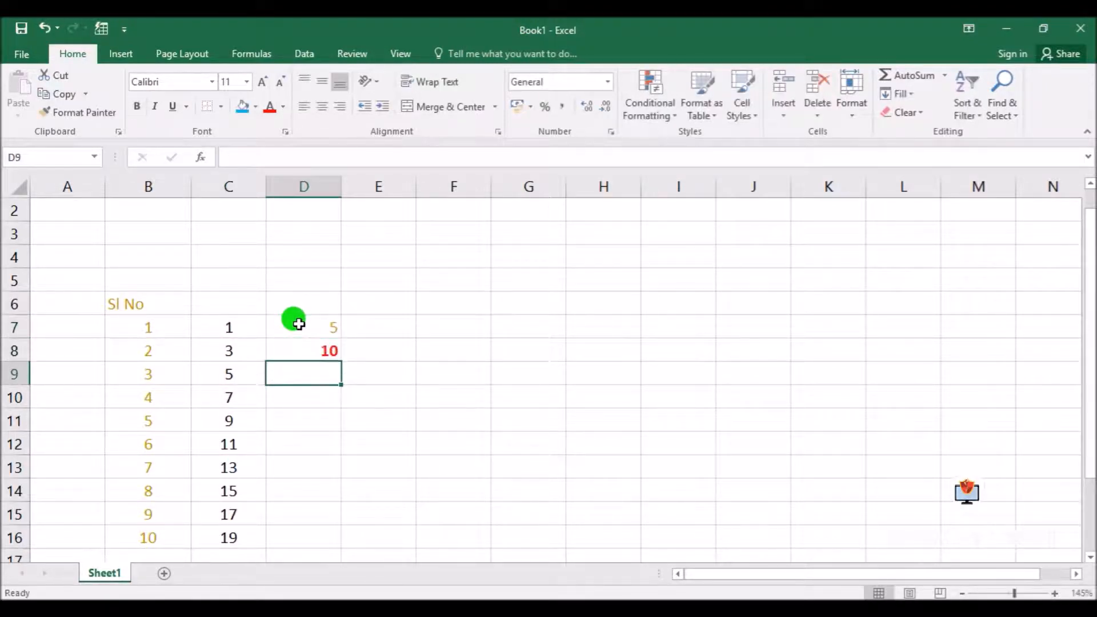
click(305, 184)
click(321, 106)
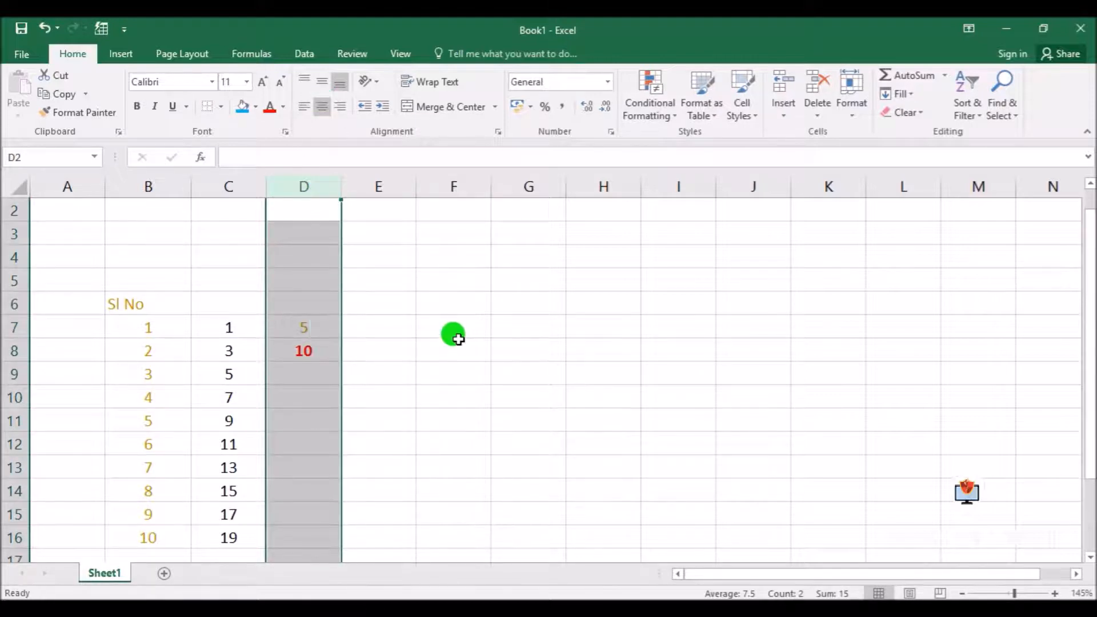
Extend the D7:D8 series in steps of five down to 50 in D16
click(313, 331)
scroll(325, 326, down, 1)
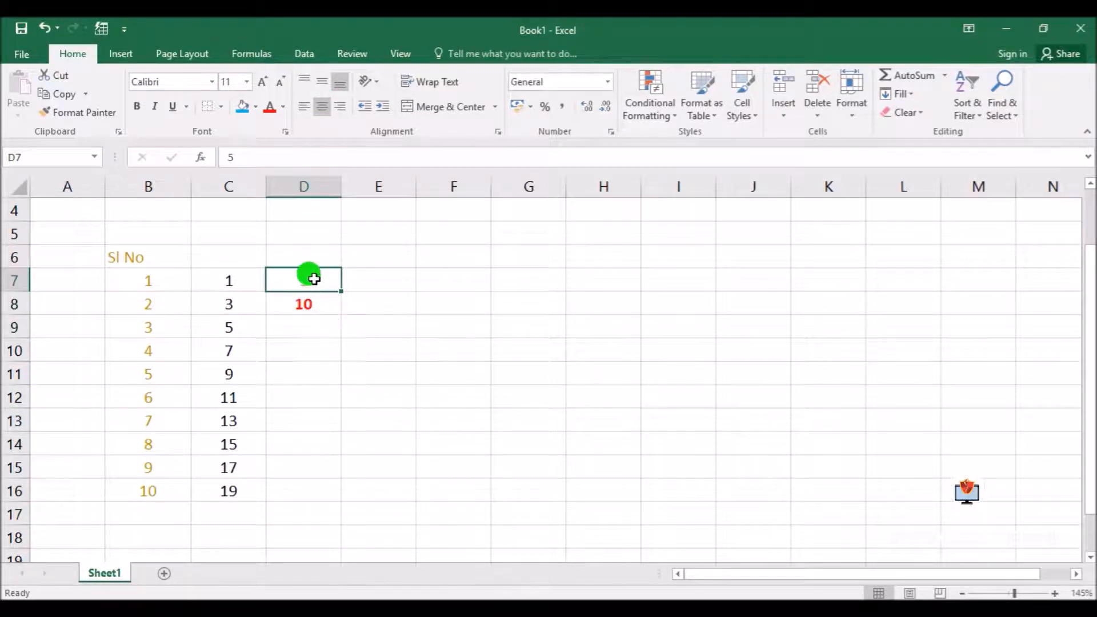
drag(319, 286, 335, 500)
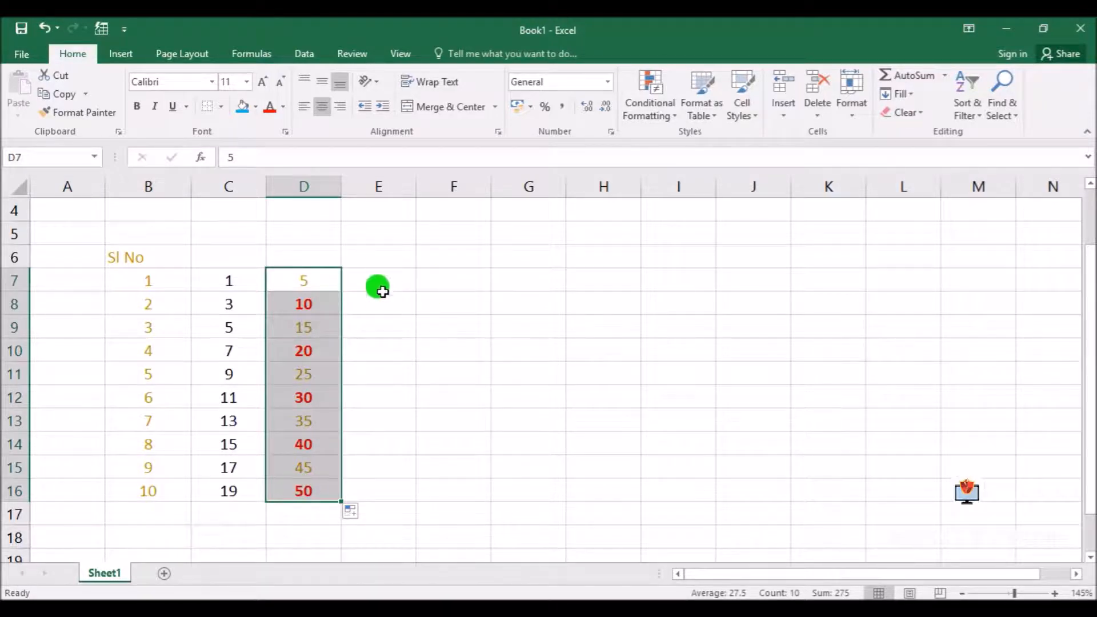
Enter the month name January in cell E7
click(372, 276)
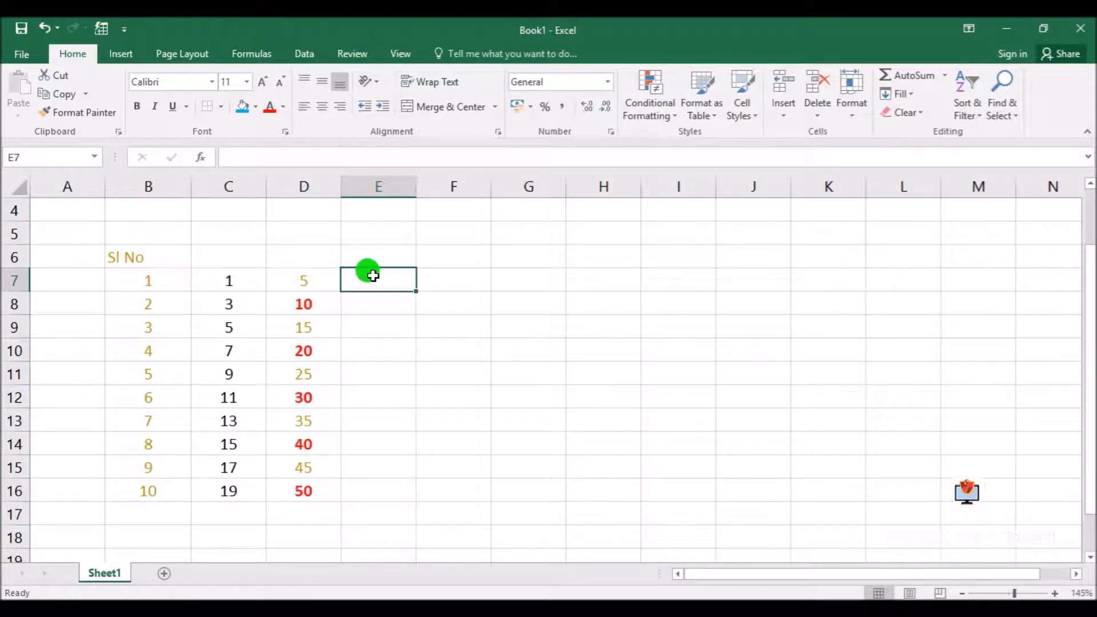
text(Jan)
key(Return)
click(366, 273)
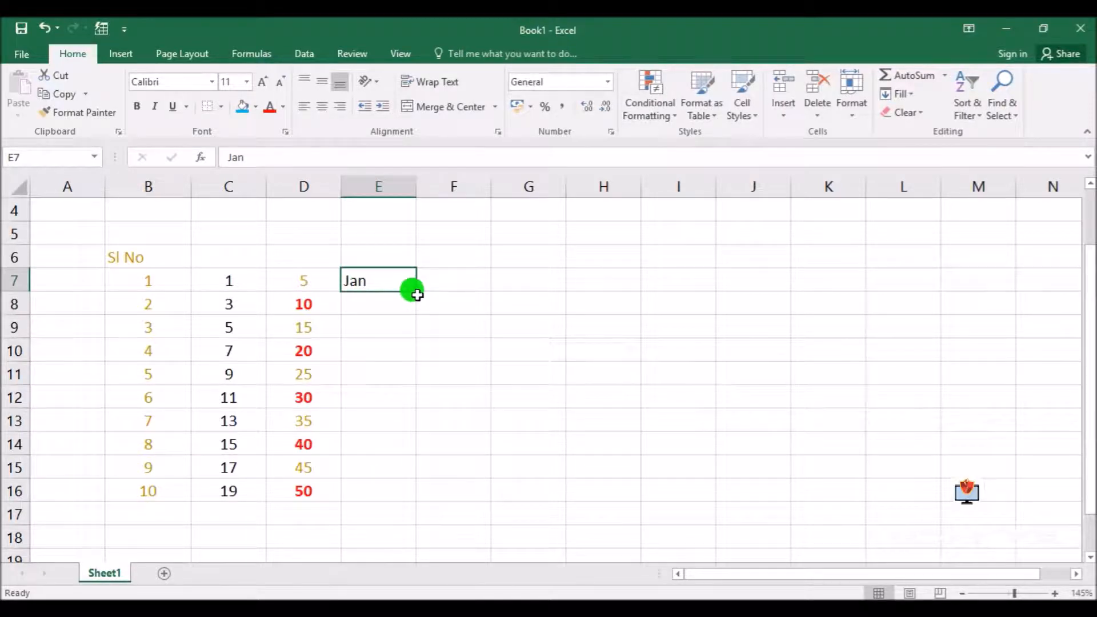
text(uary)
key(Return)
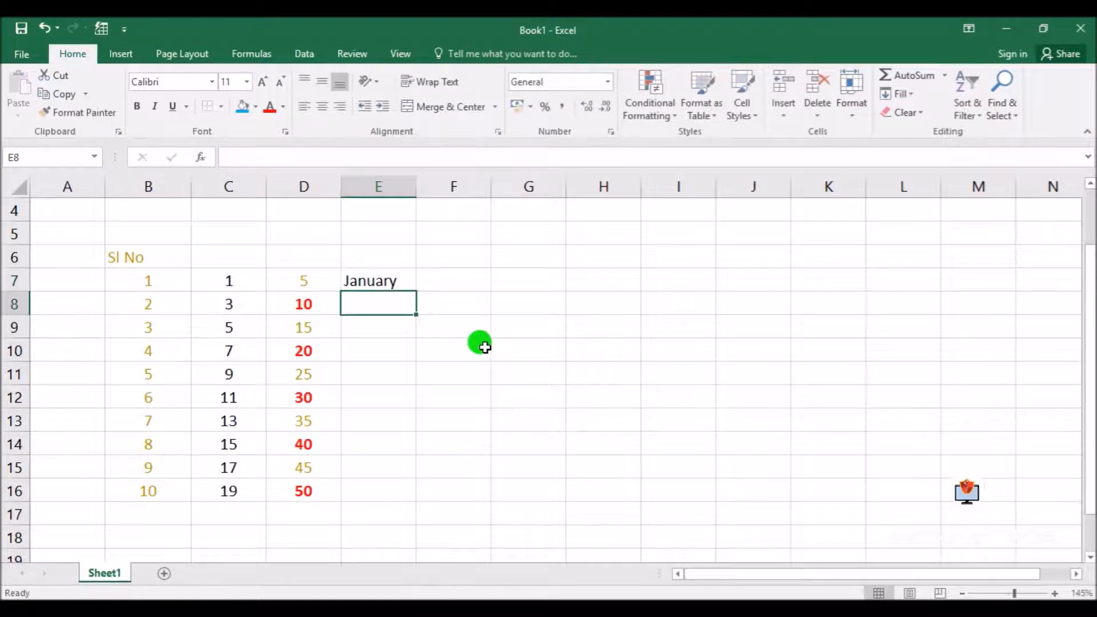
Fill the month names from E7 down to December in E18 and widen column E slightly
click(377, 282)
drag(418, 291, 418, 543)
click(499, 453)
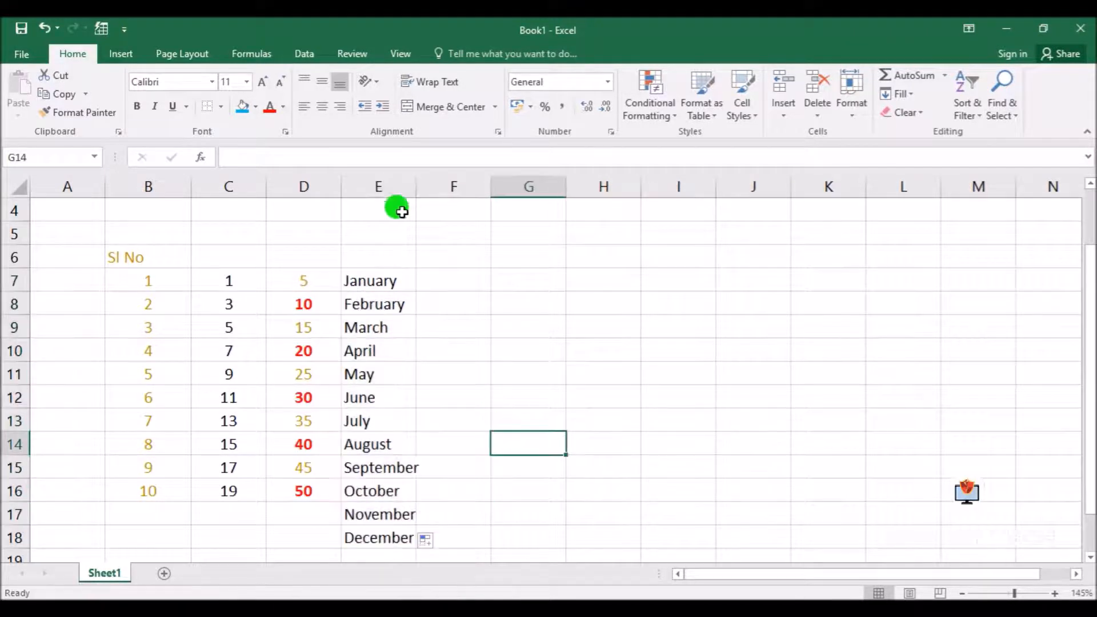
drag(417, 186, 432, 189)
Enter the weekday name Sunday in cell F7
click(463, 272)
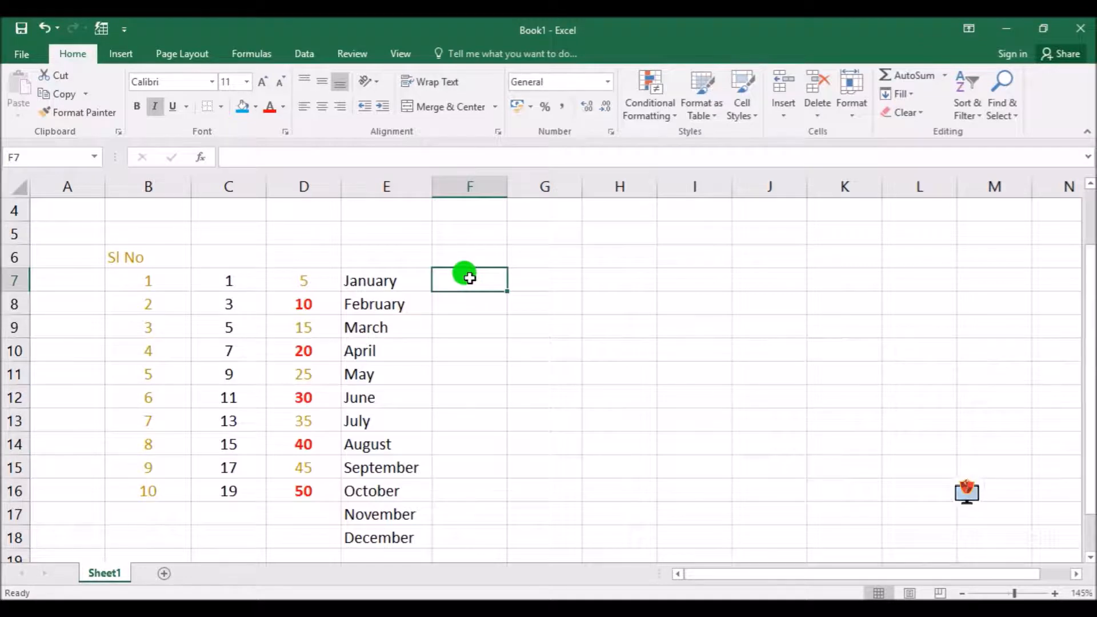
text(Su)
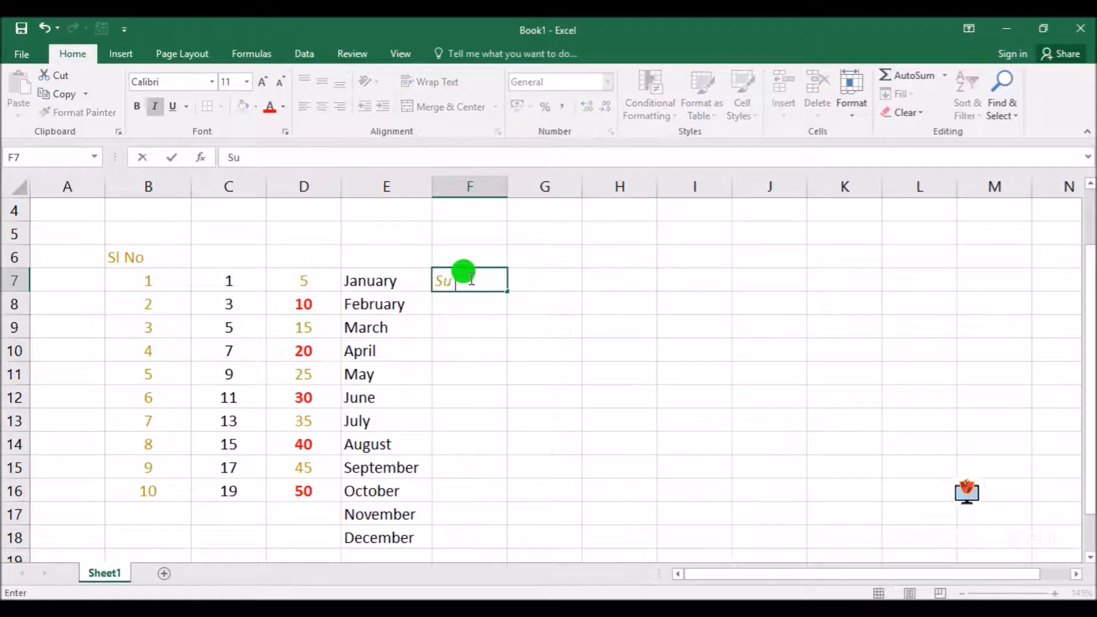
text(nday)
key(Return)
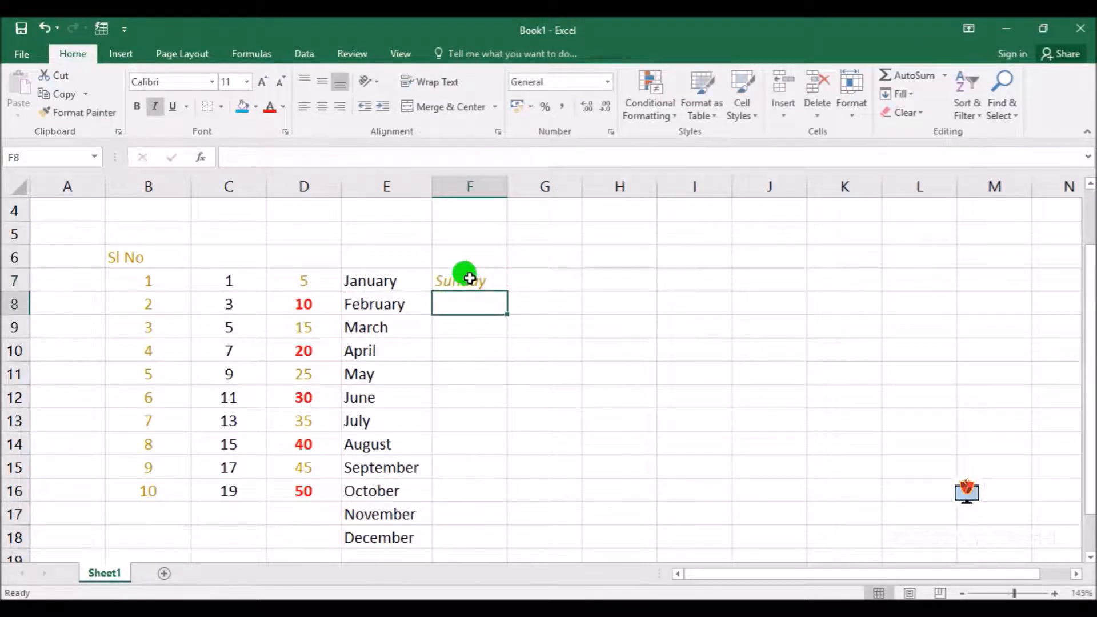
Fill the weekday names from F7 down to Saturday in F13 and widen column F slightly
click(468, 280)
drag(506, 295, 508, 428)
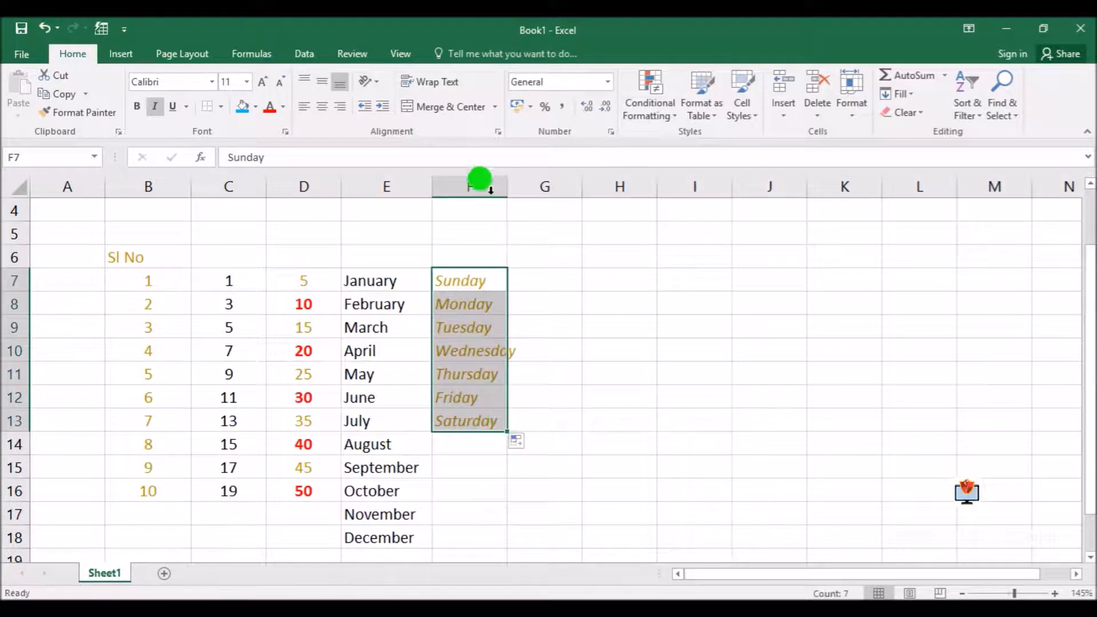
drag(507, 186, 514, 187)
Enter the code A10 in cell G7
click(558, 285)
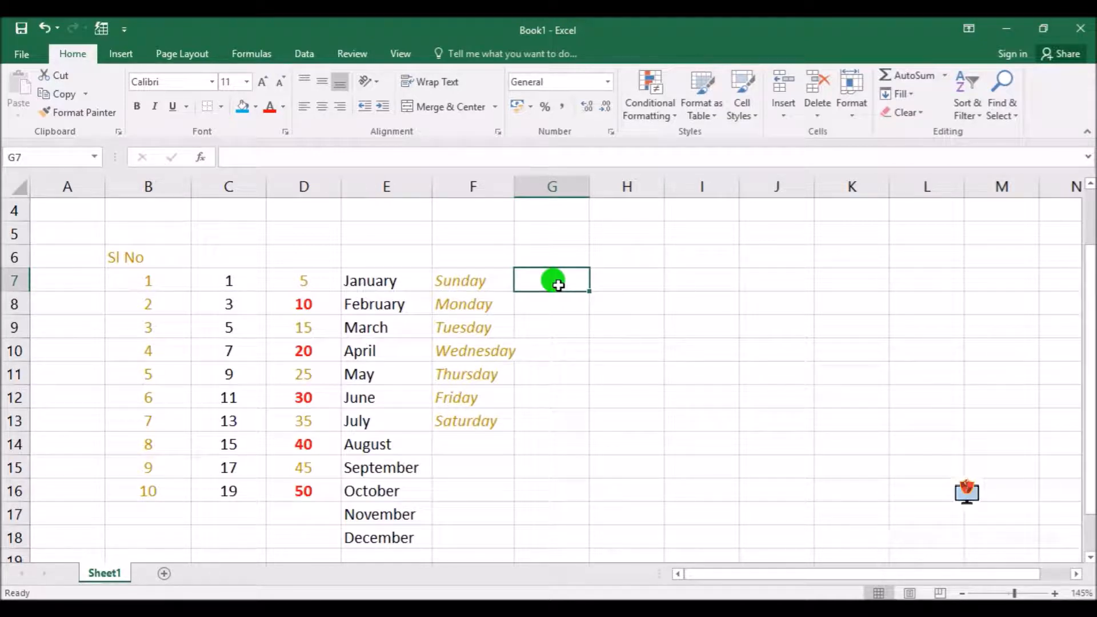
text(A)
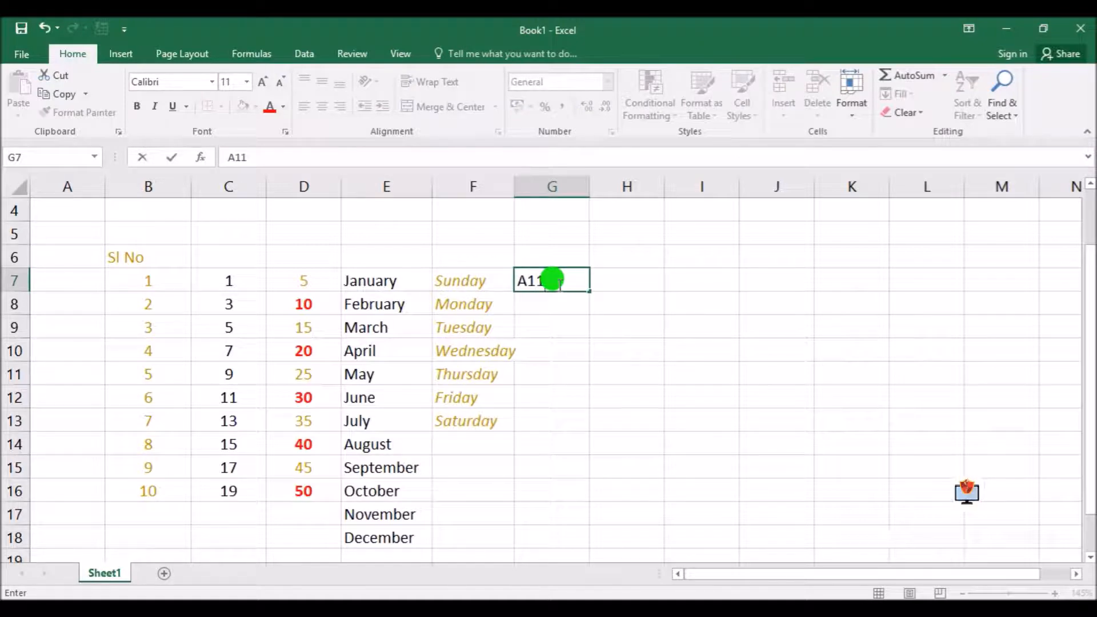
text(10)
key(Return)
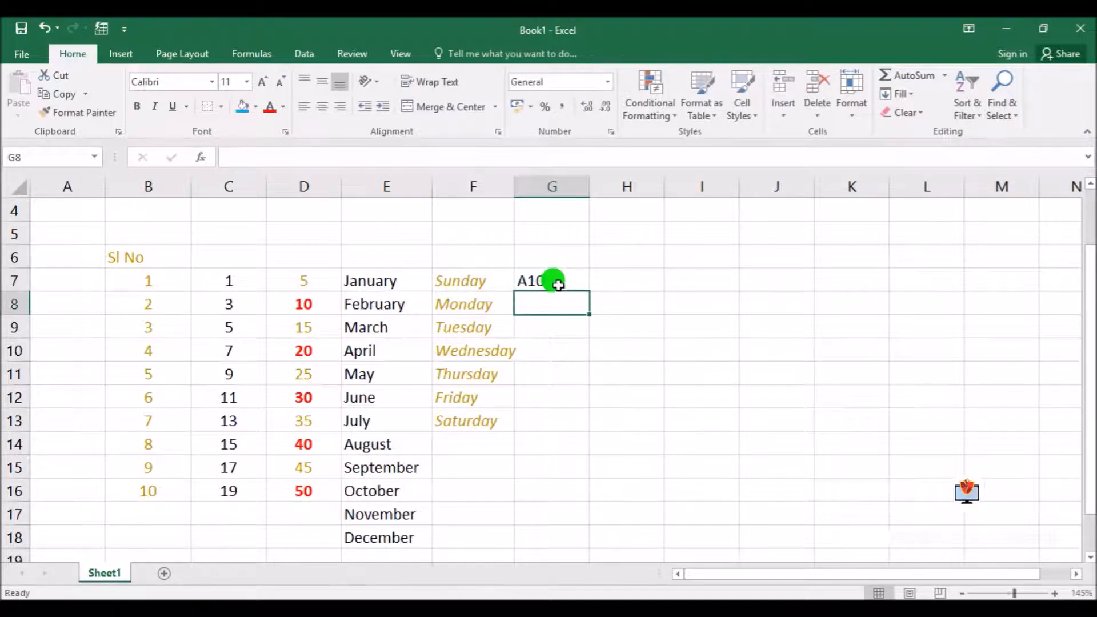
Fill the code series from G7 down to A20 in G17 and center it horizontally
click(559, 278)
drag(588, 295, 590, 517)
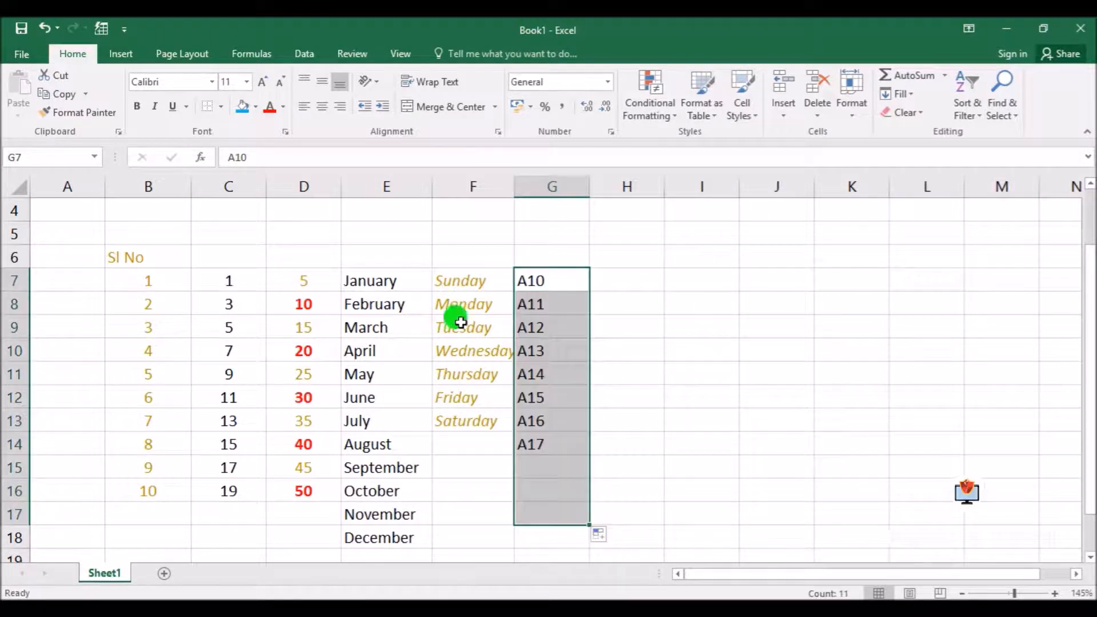
click(340, 107)
click(321, 107)
click(702, 353)
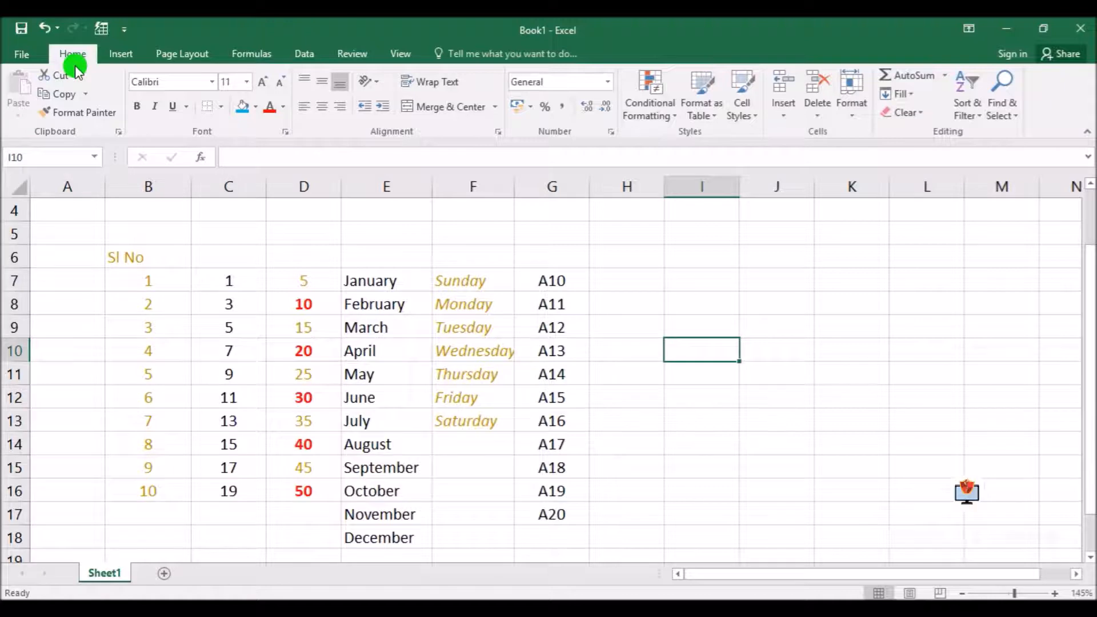
Open the Custom Lists editor from the General section of Excel's advanced options
click(28, 54)
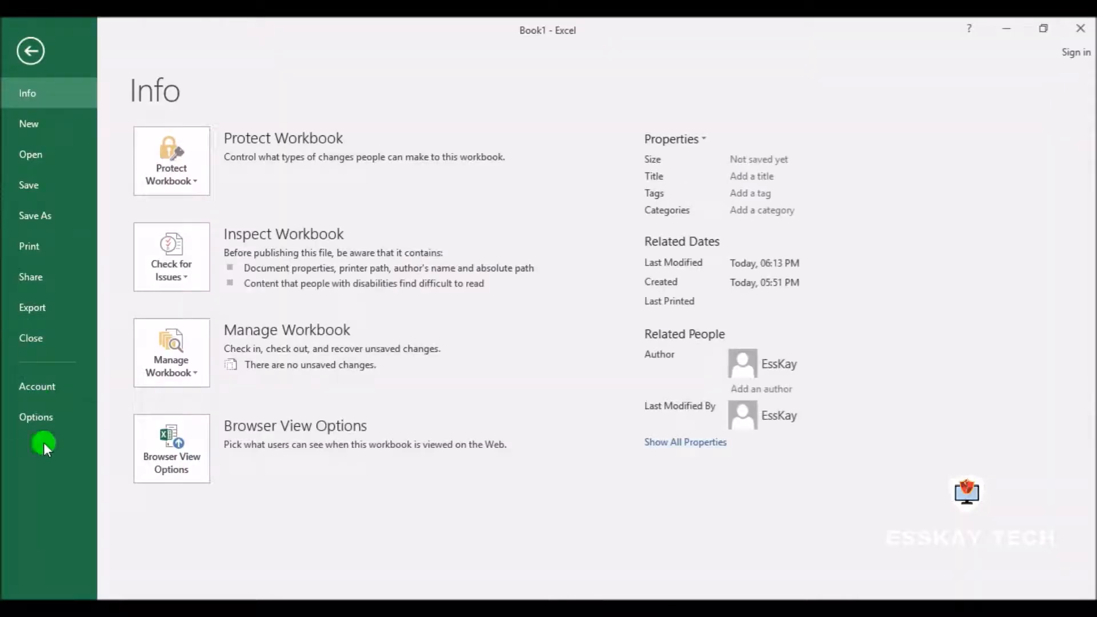
click(42, 416)
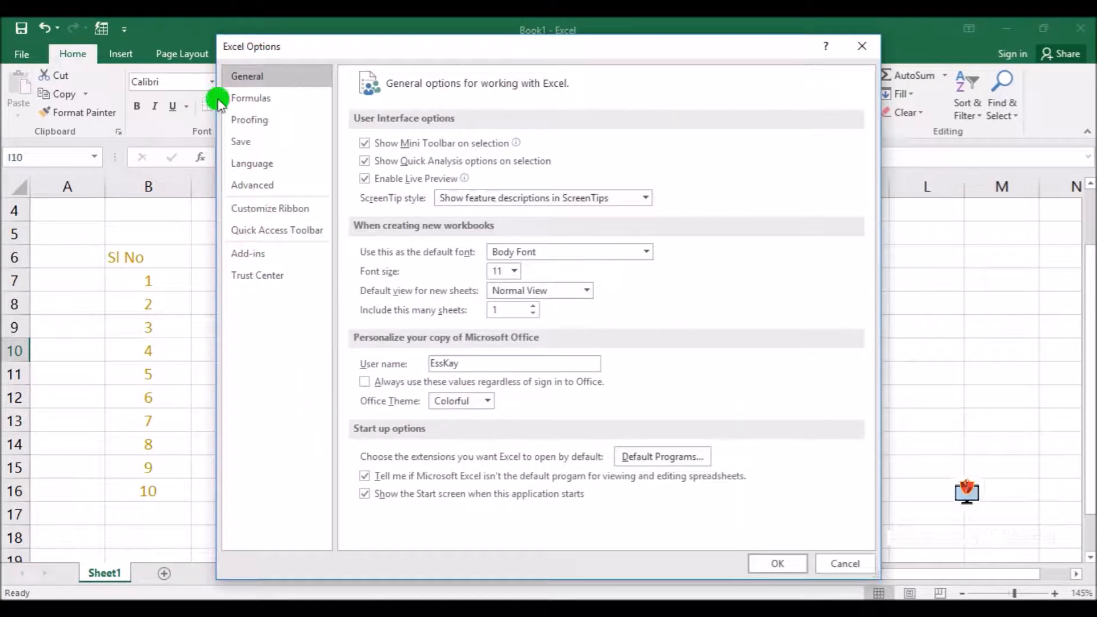
drag(332, 48, 333, 37)
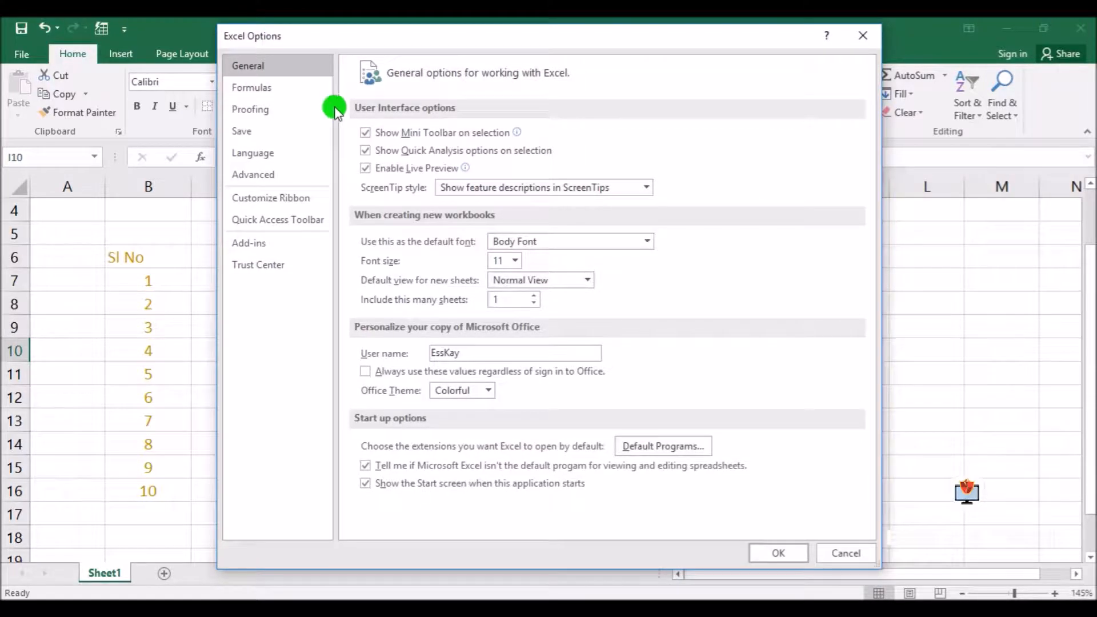
click(253, 179)
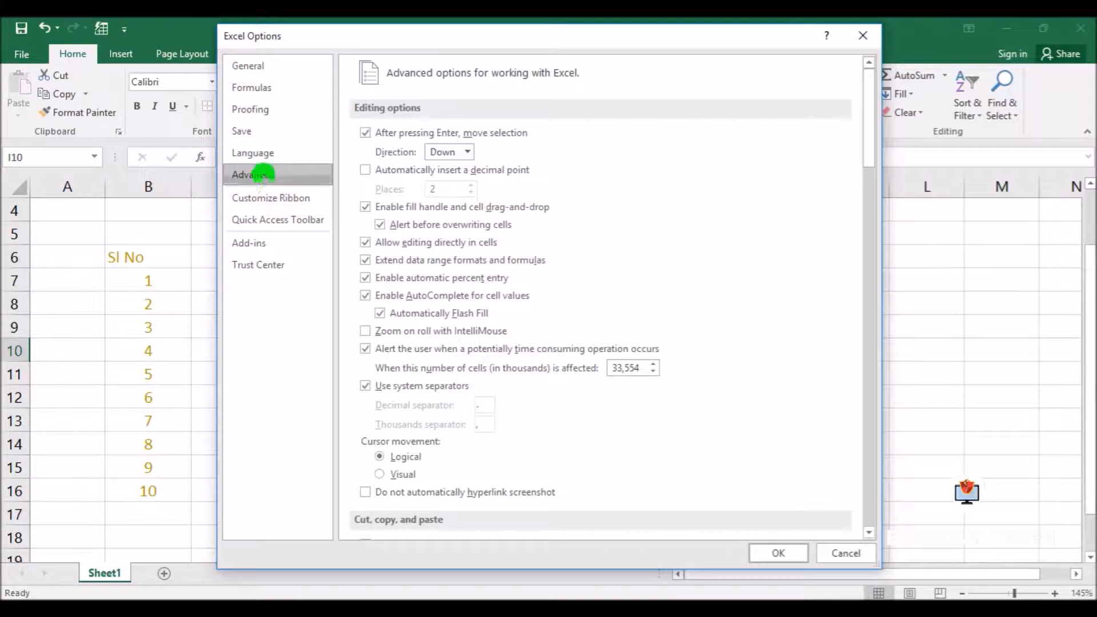
drag(863, 150, 871, 317)
scroll(712, 358, down, 15)
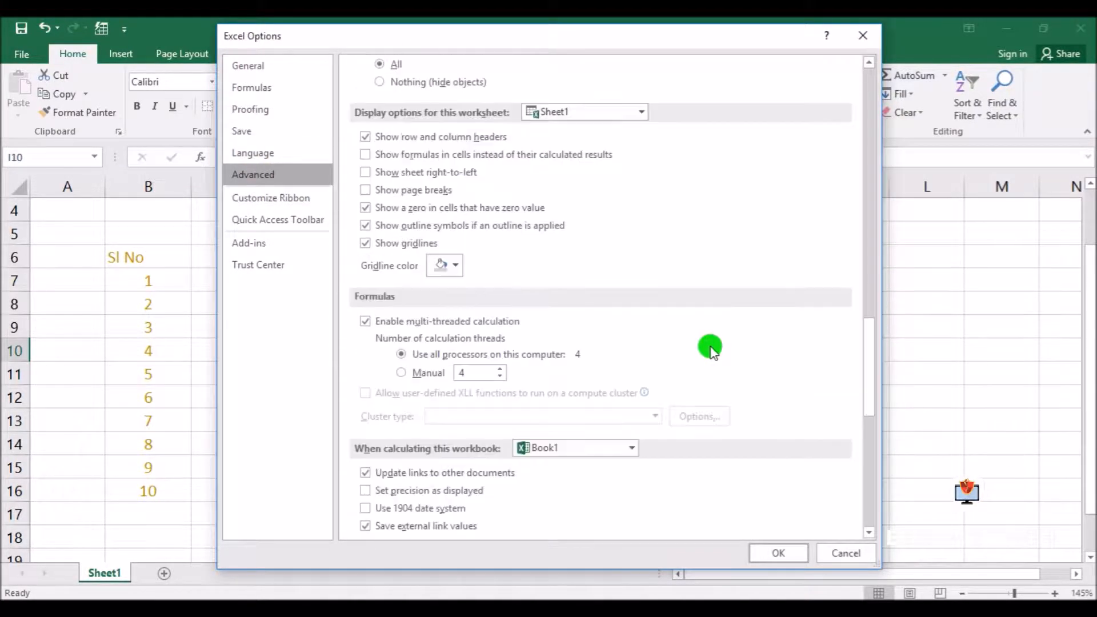
scroll(712, 351, down, 1)
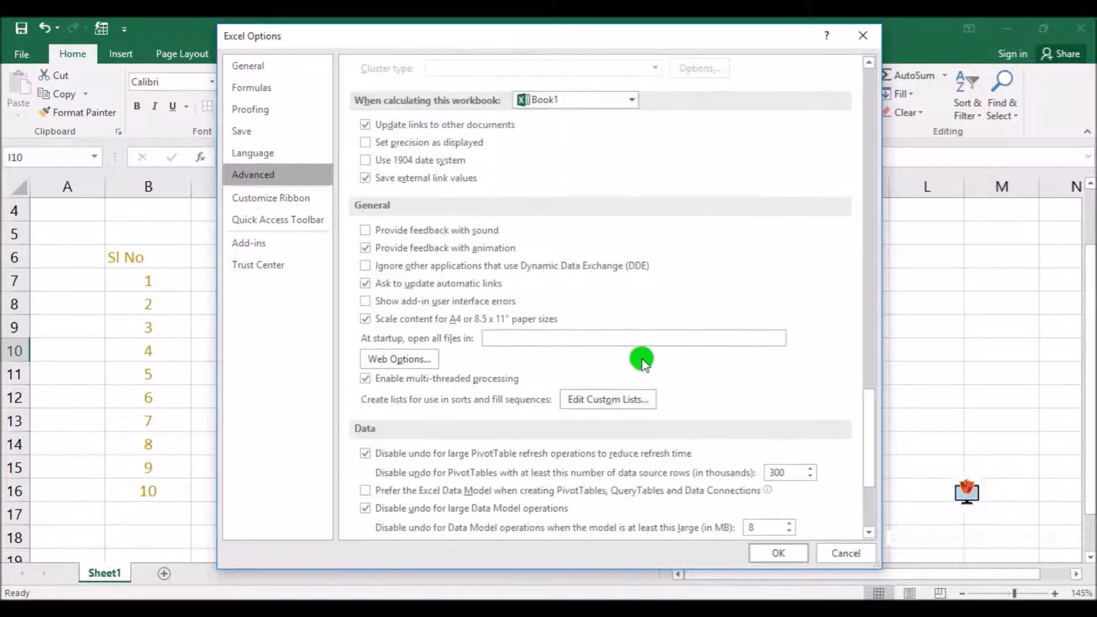
click(622, 400)
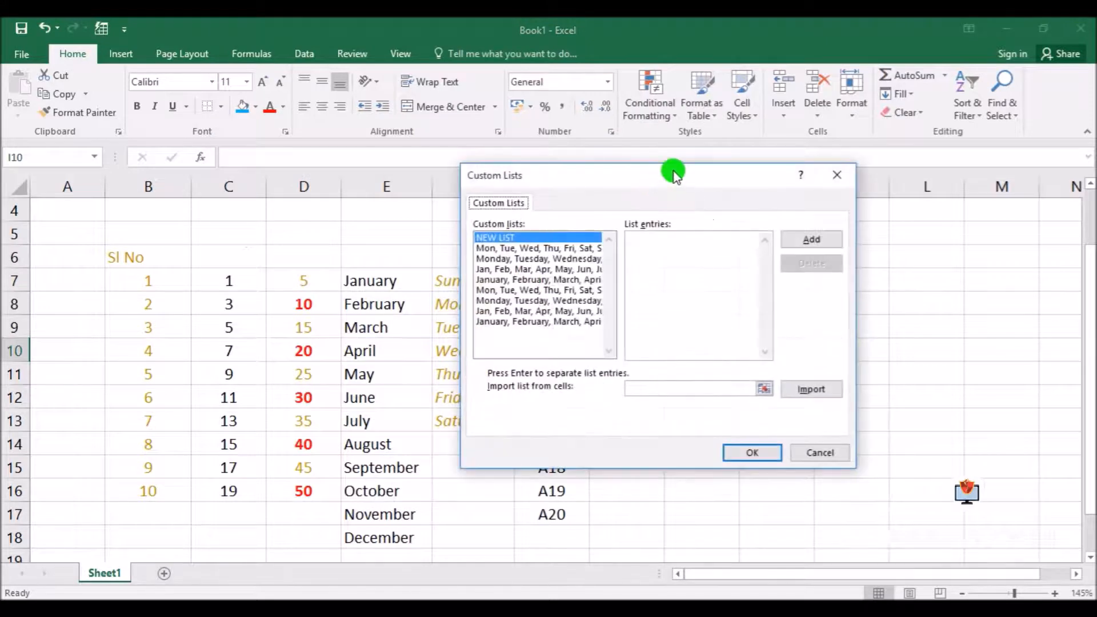
Add a new custom list with the entries Apple, Ball, Cat, Dog and Elephant, and confirm the options
drag(674, 168, 621, 160)
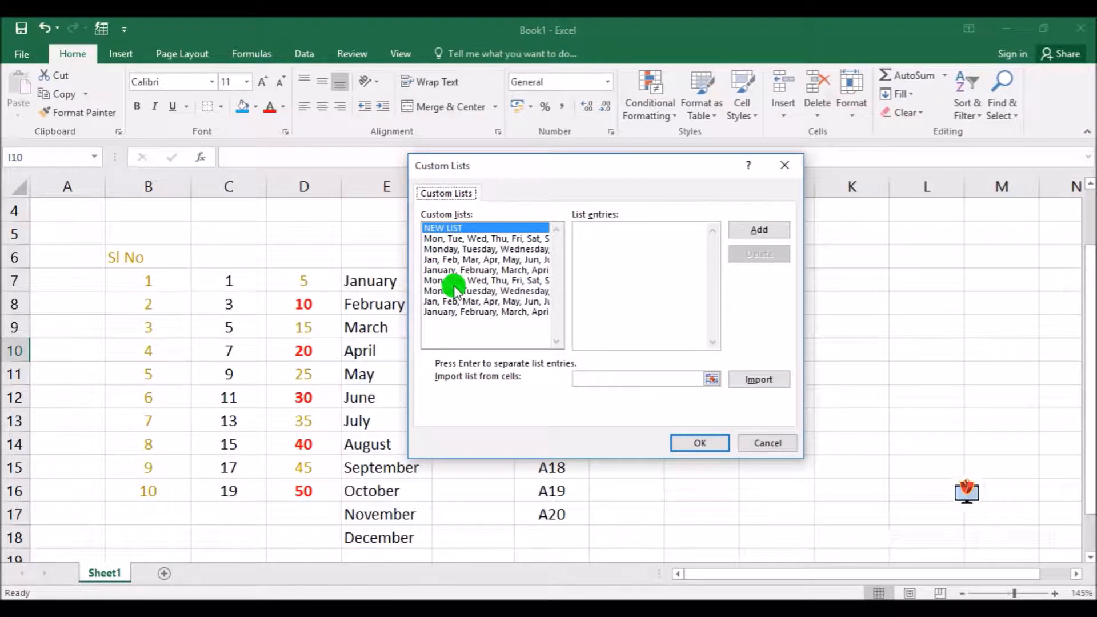
click(456, 229)
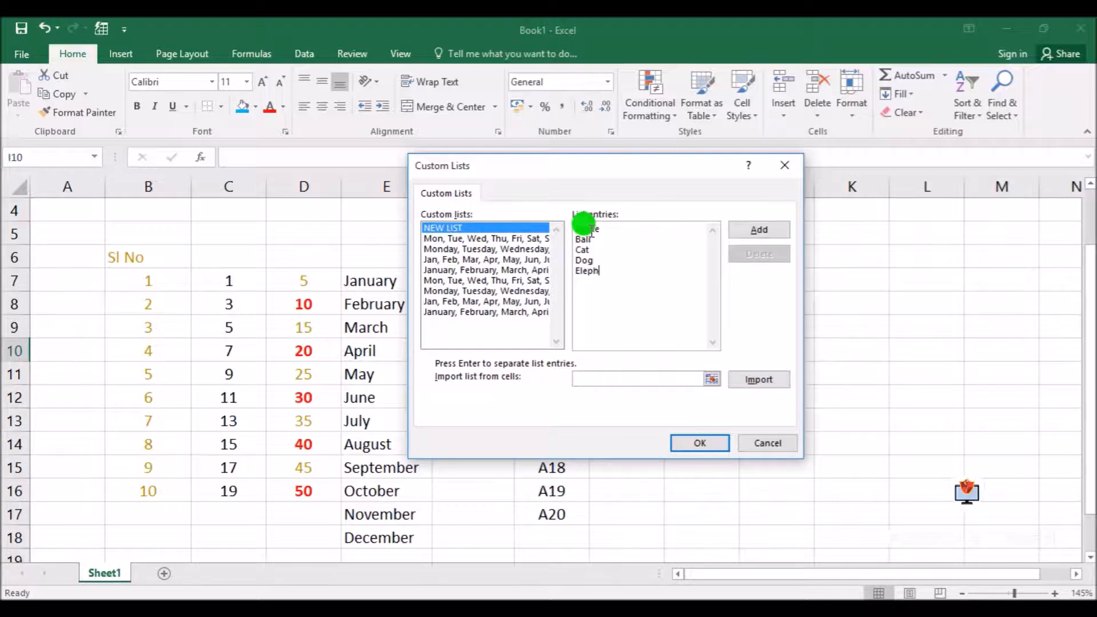
click(769, 231)
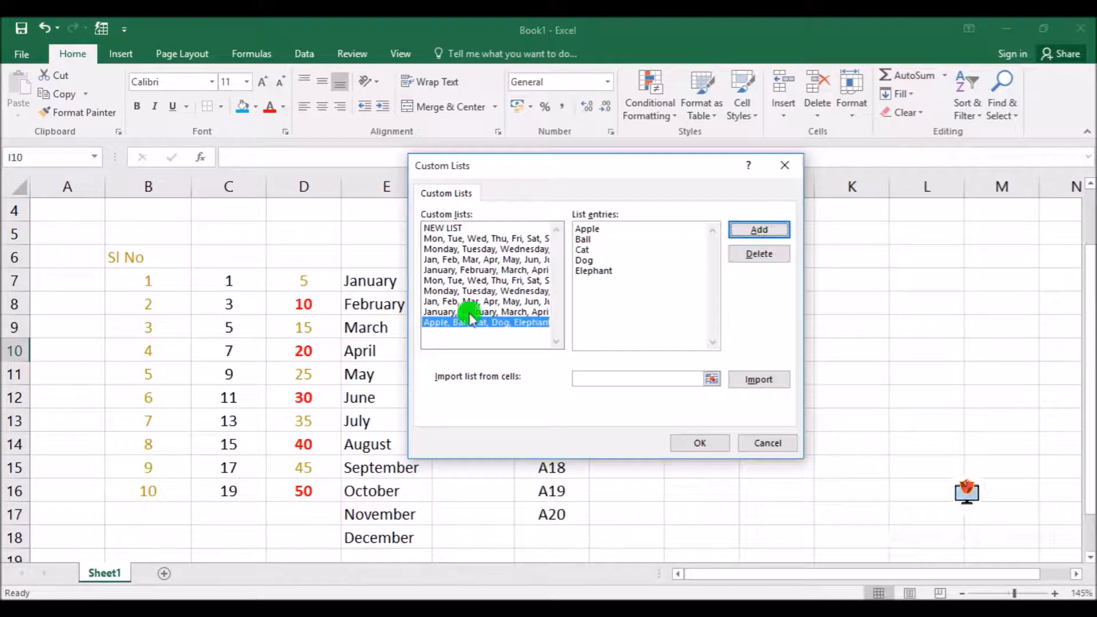
click(700, 444)
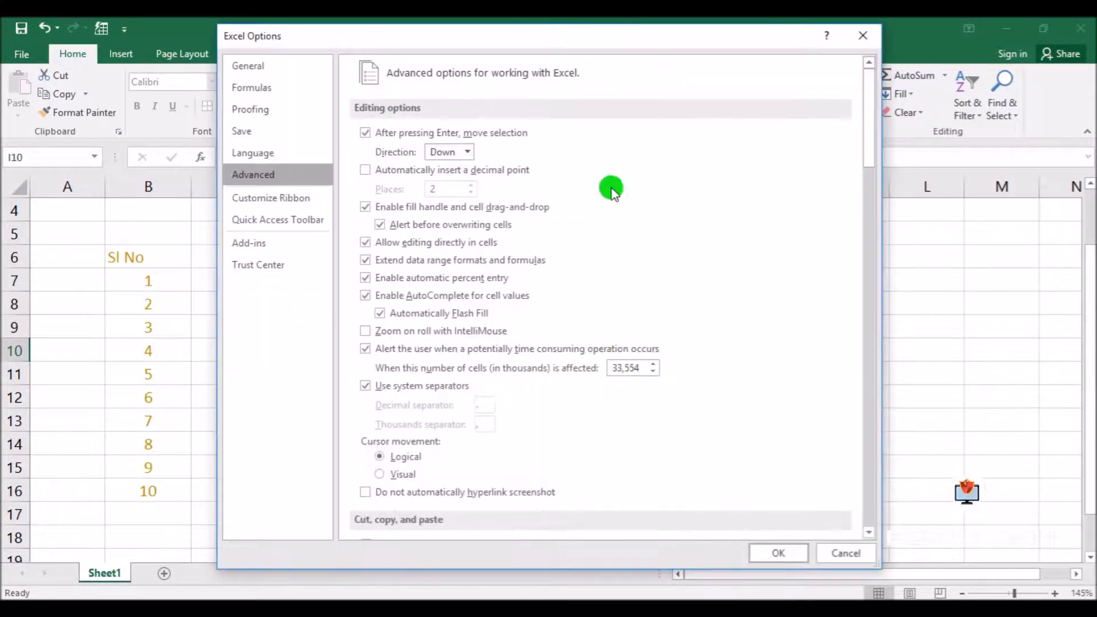
click(788, 553)
Enter Apple in cell I7 and fill the custom list down to I16 so the five words repeat twice
click(679, 284)
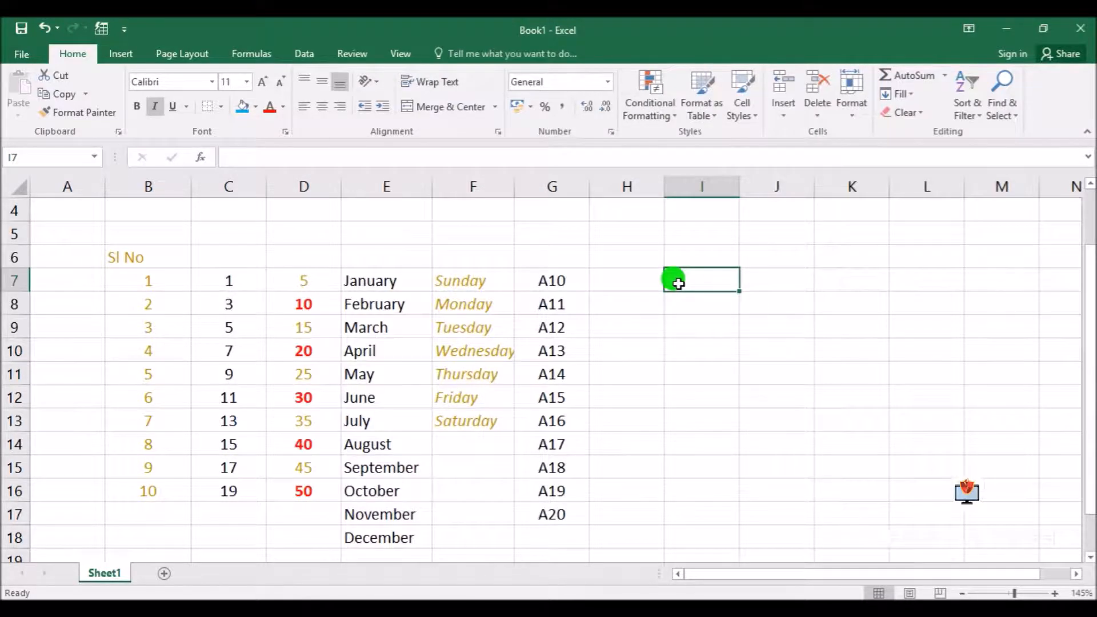
text(Ap)
key(Return)
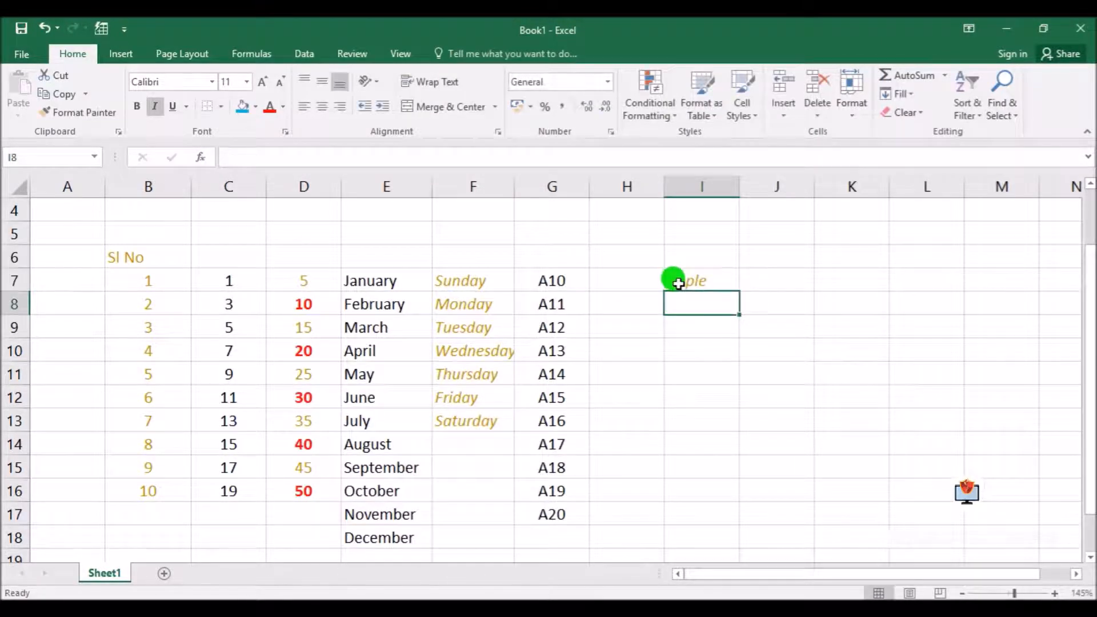
click(712, 281)
drag(742, 292, 743, 388)
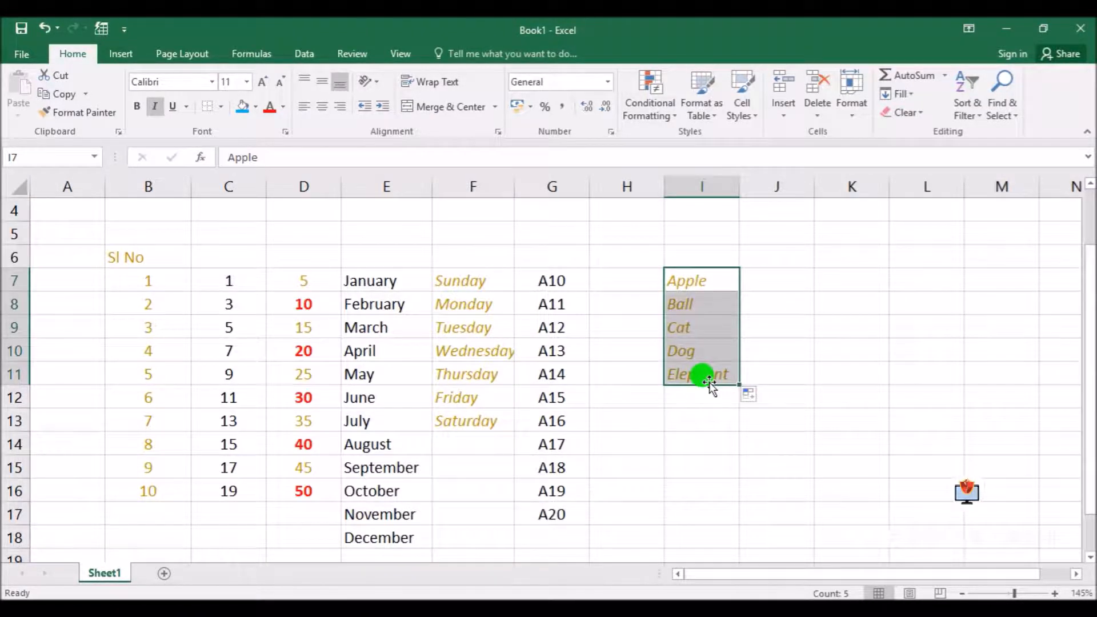
drag(741, 385, 727, 485)
click(846, 434)
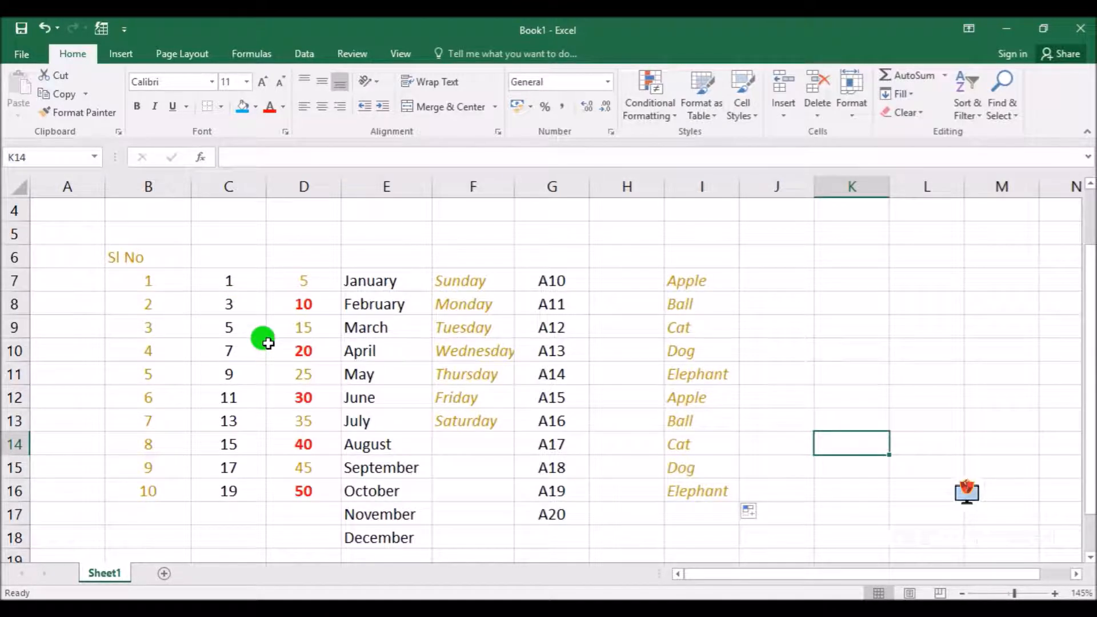
drag(362, 269, 380, 490)
drag(455, 277, 463, 432)
drag(549, 278, 552, 515)
click(683, 277)
drag(686, 347, 691, 499)
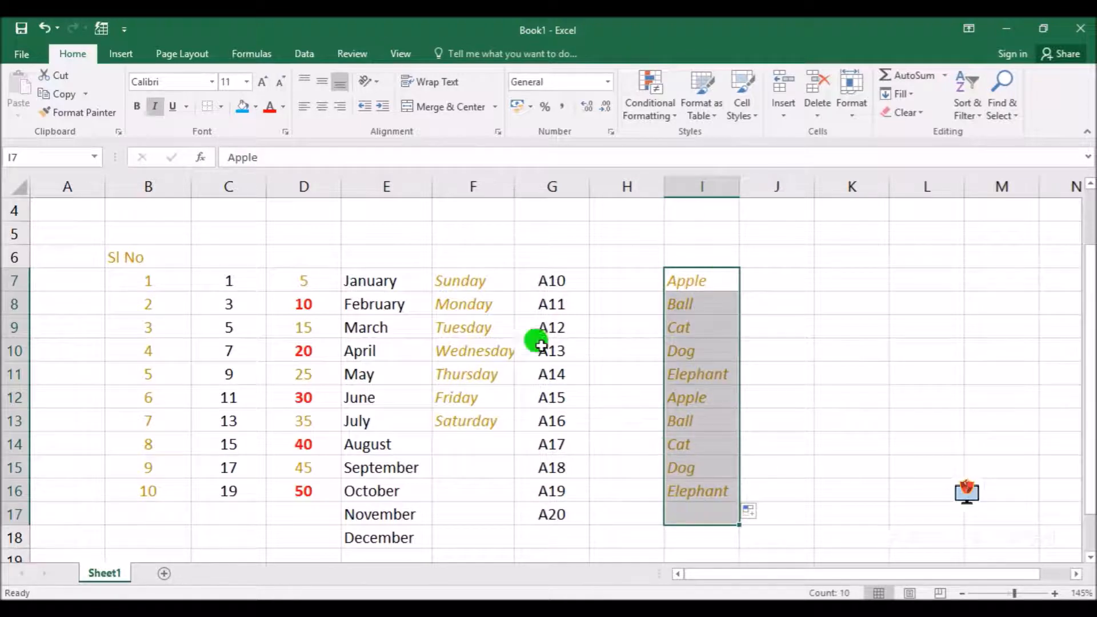
click(766, 278)
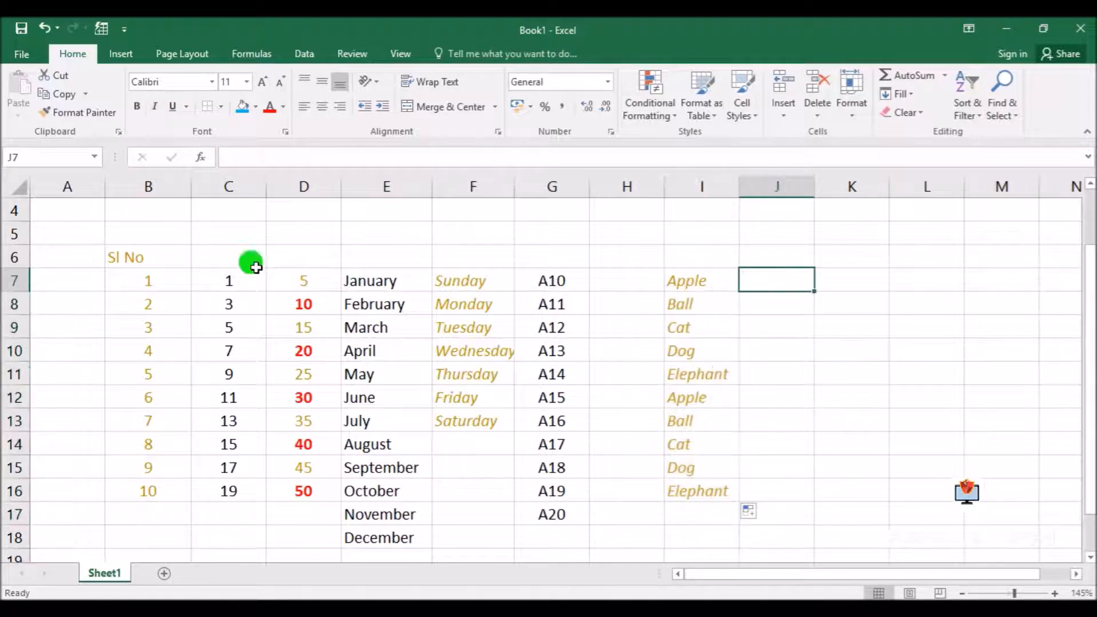
Reopen the Custom Lists editor in the advanced options, check the stored lists, and close it without changes
click(23, 55)
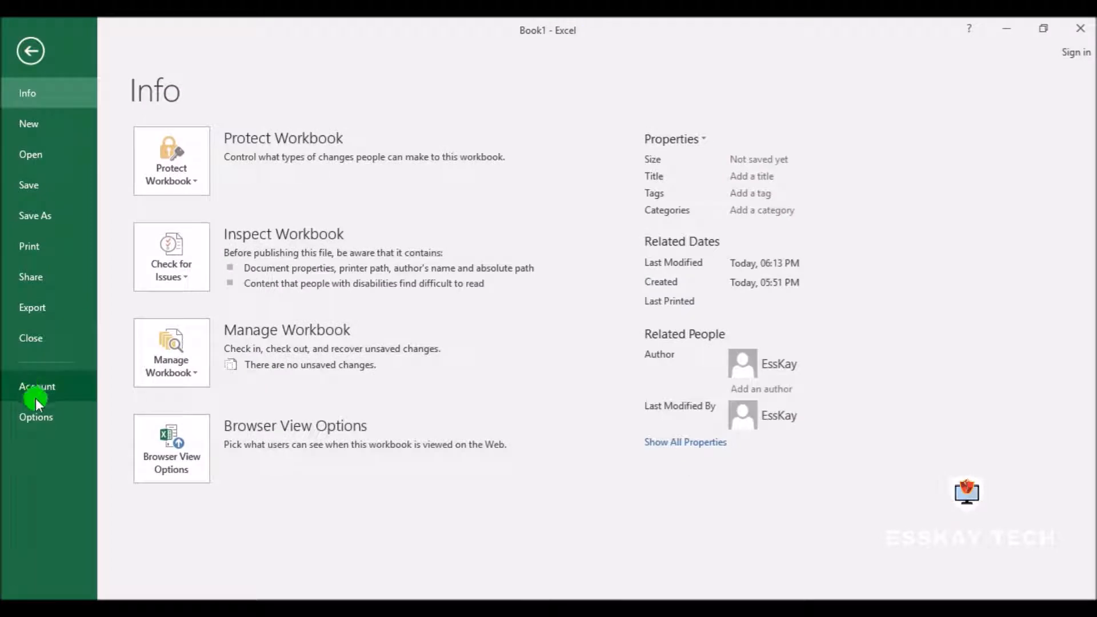
click(46, 417)
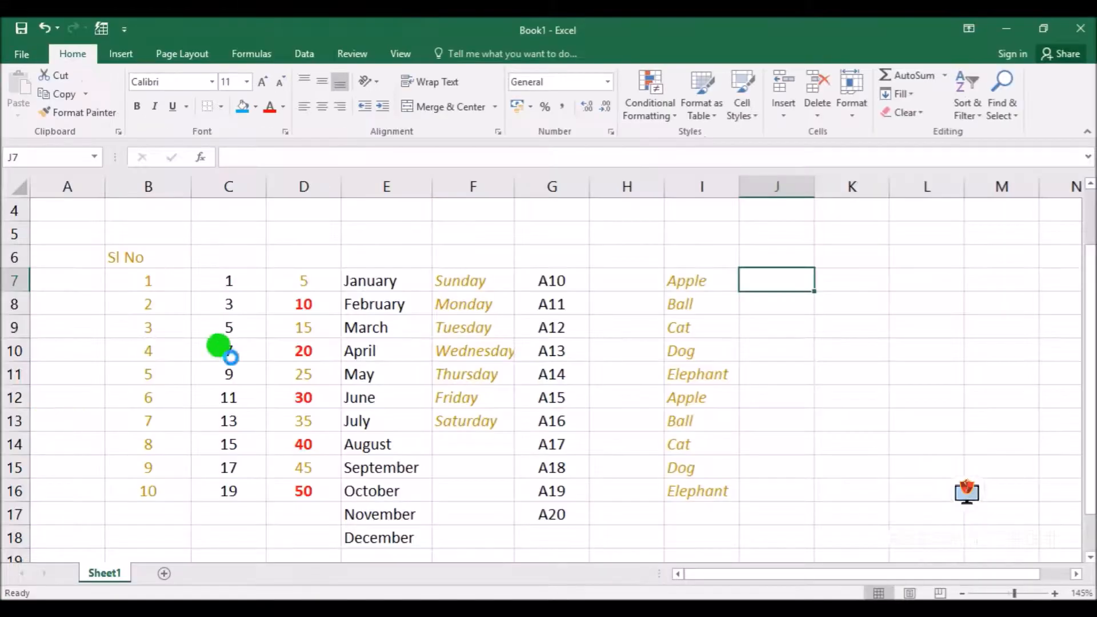
click(253, 174)
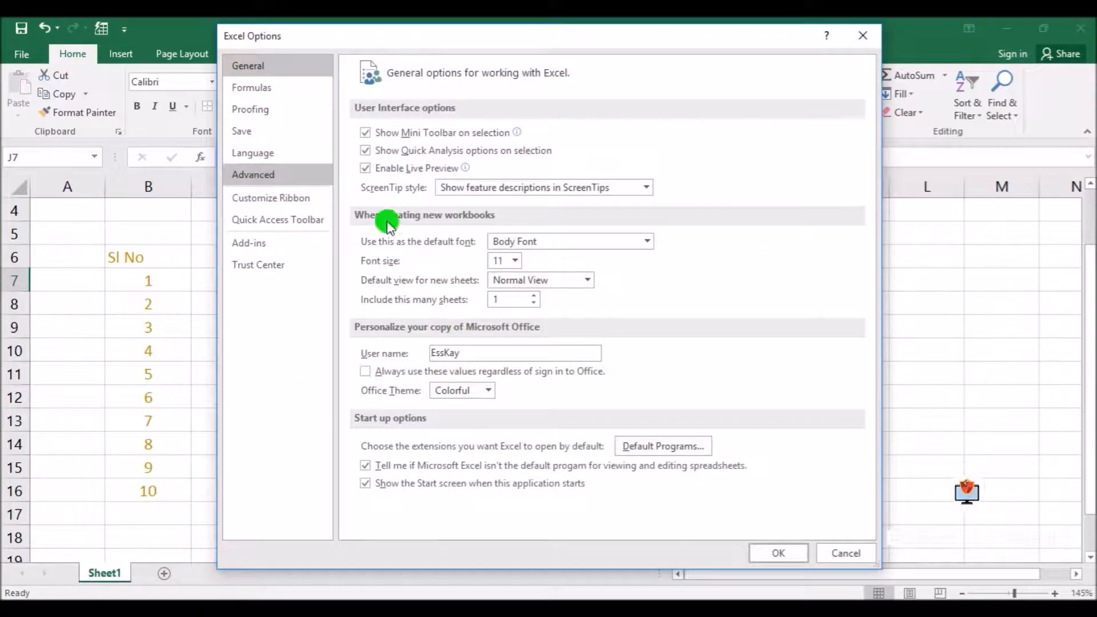
drag(869, 154, 815, 466)
click(629, 322)
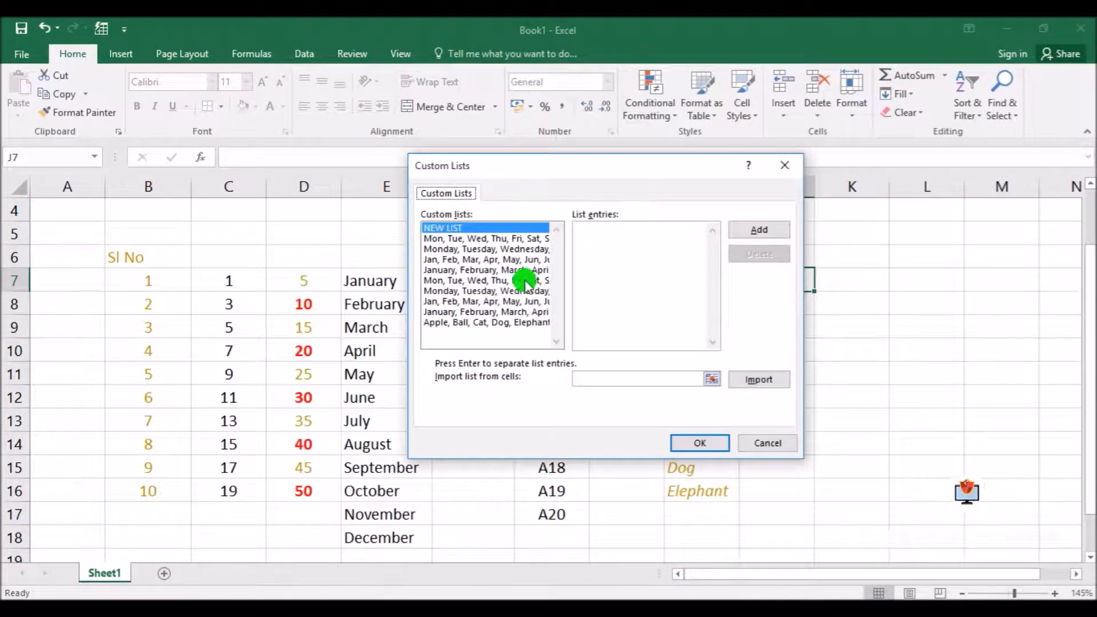
click(767, 442)
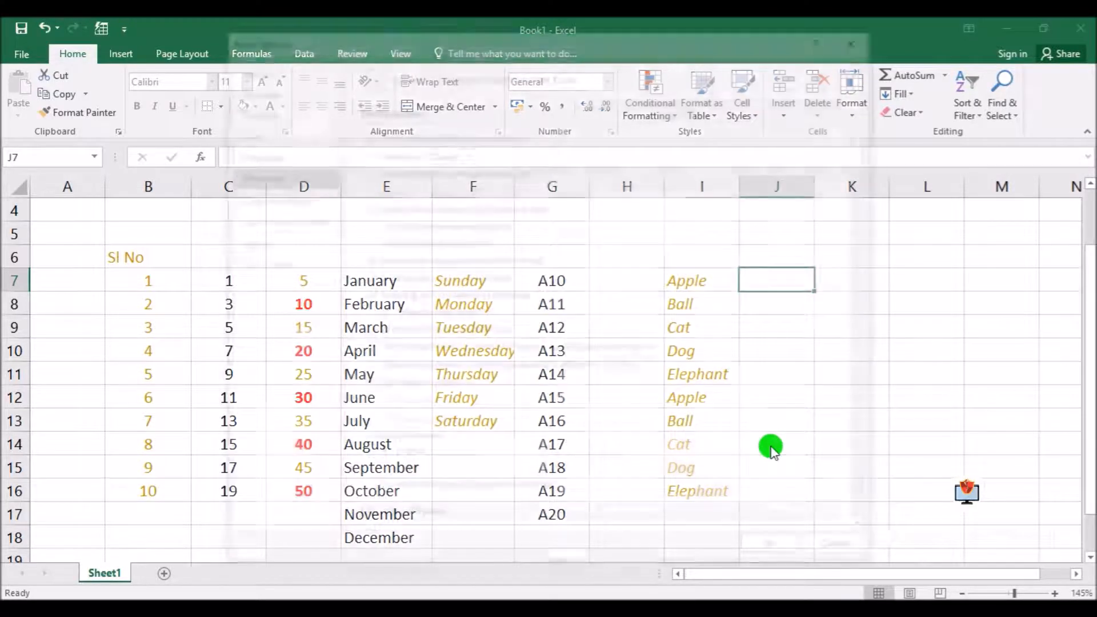
click(849, 552)
click(791, 373)
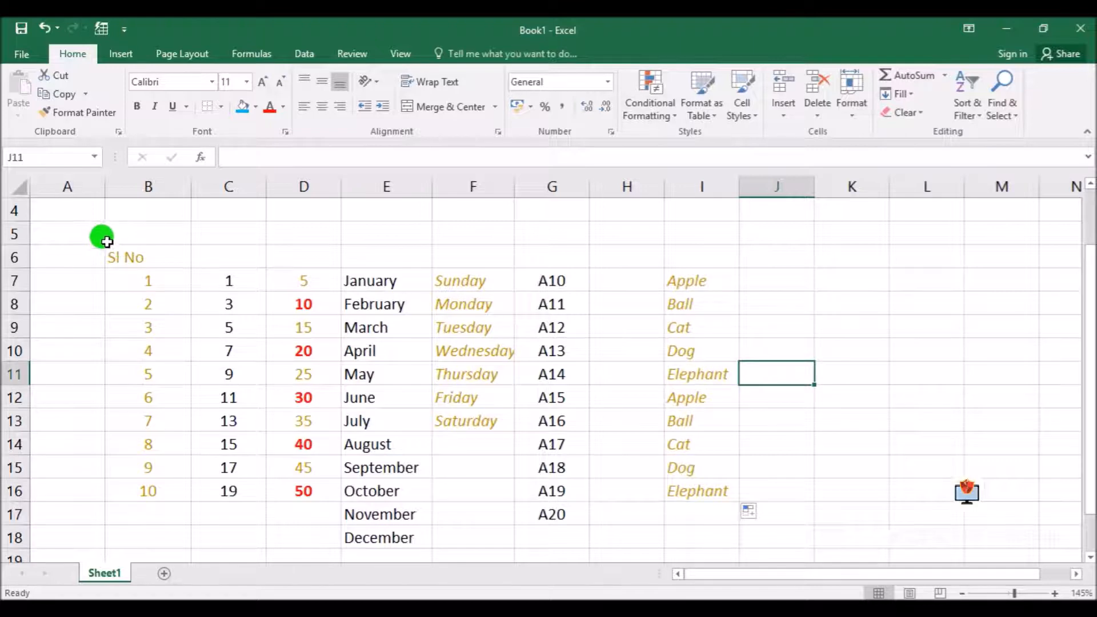
Clear the contents of all the sample series in the range A5:J18
click(91, 234)
drag(92, 234, 792, 541)
key(Delete)
Enter the numbers 23, 25 and 63 in cells D7, E7 and F7
click(283, 288)
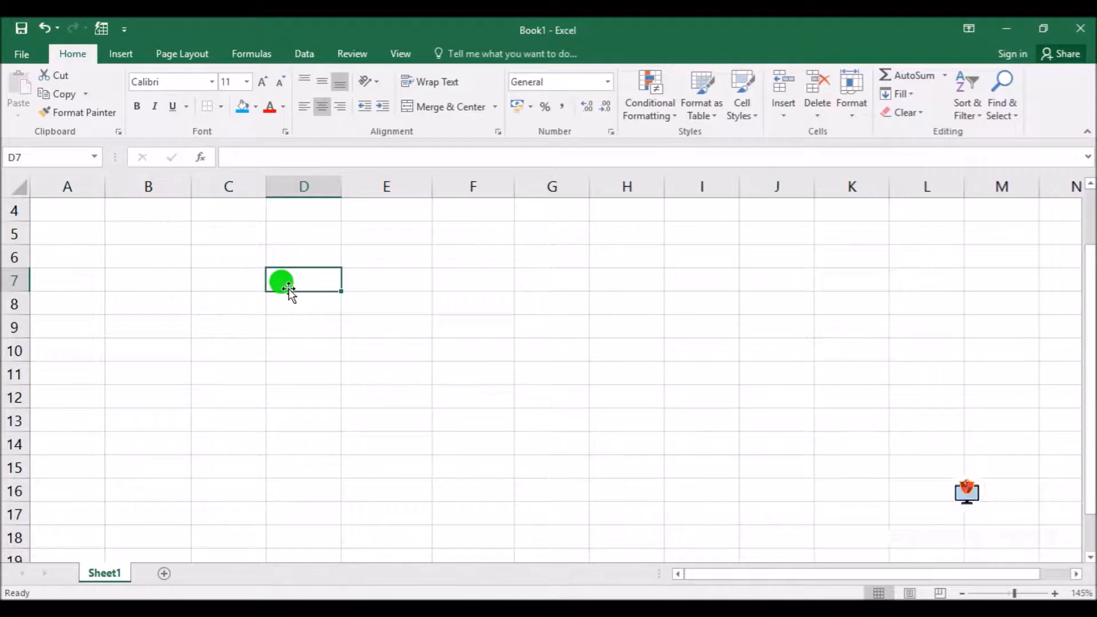
text(23)
key(Tab)
text(25)
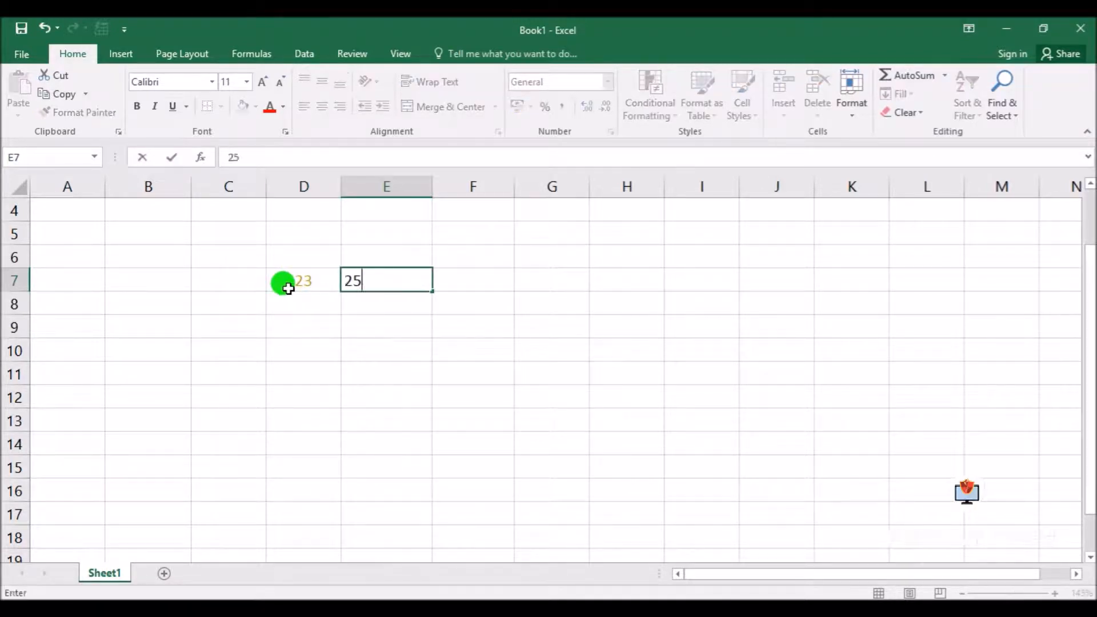
key(Tab)
text(63)
key(Tab)
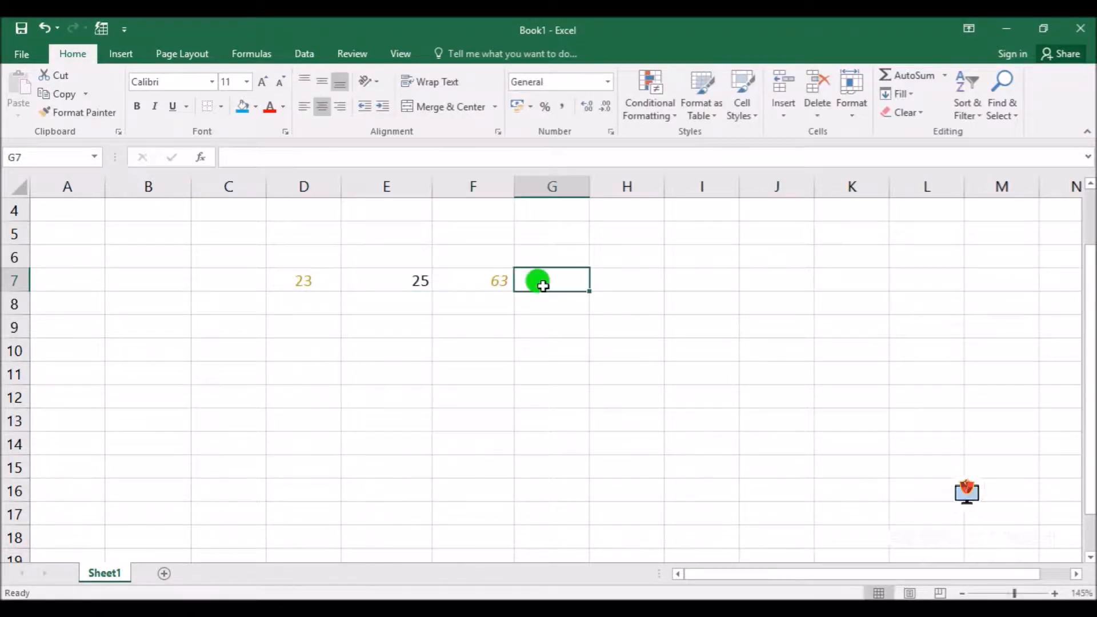
Enter a SUM formula in cell G7 that adds the range D7:F7
text(=sum()
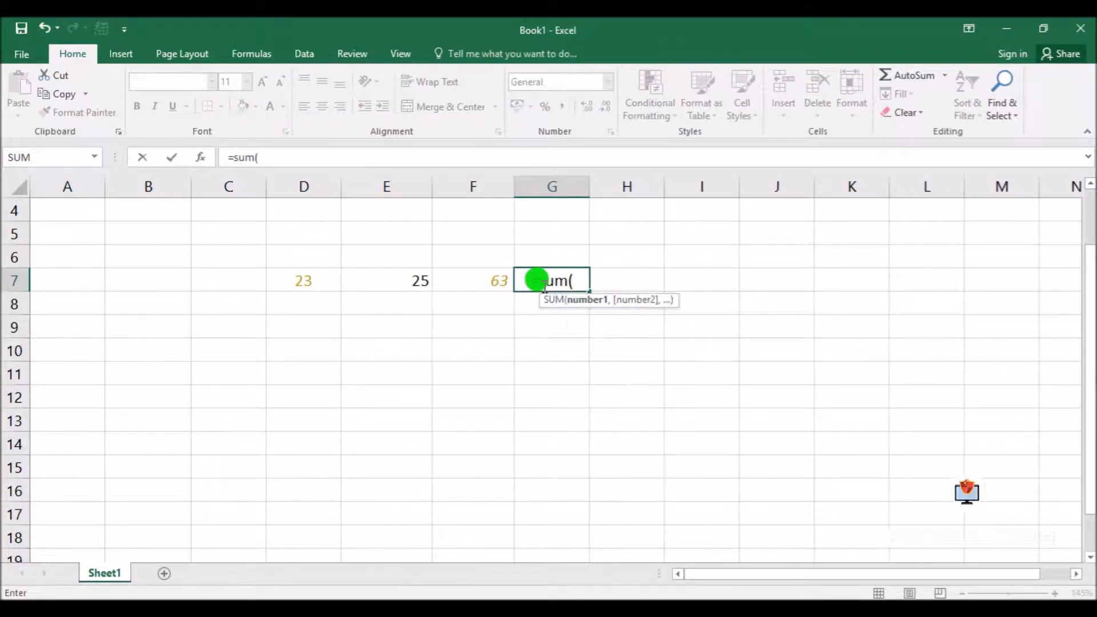
drag(291, 280, 465, 280)
text())
key(Return)
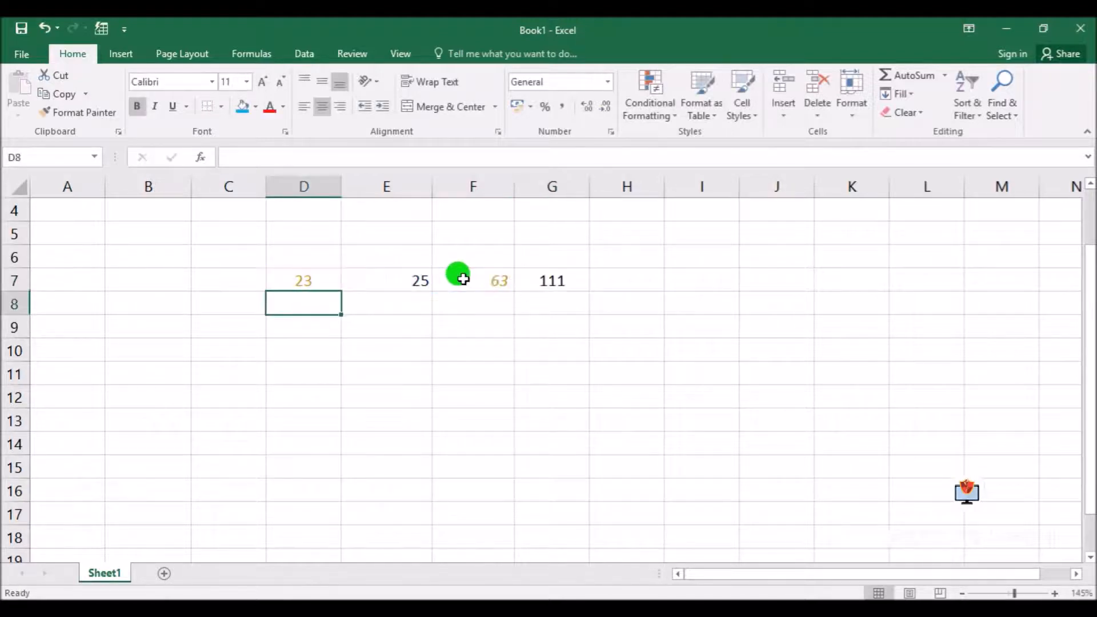
Enter the numbers 12, 33 and 44 in cells D8, E8 and F8
text(12)
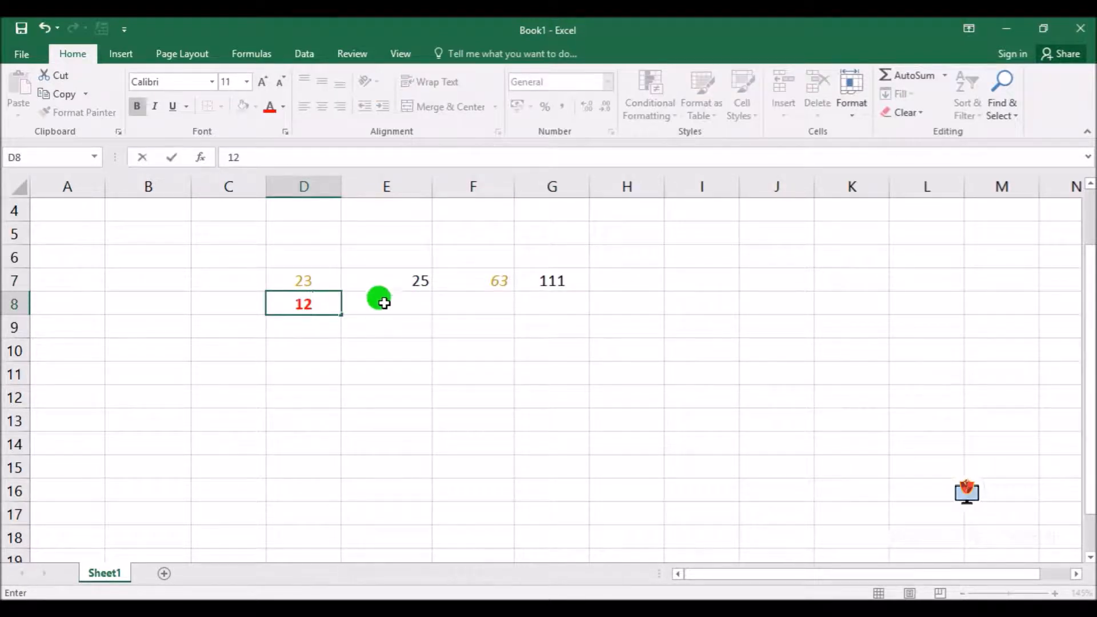
click(375, 298)
text(33)
click(477, 303)
text(44)
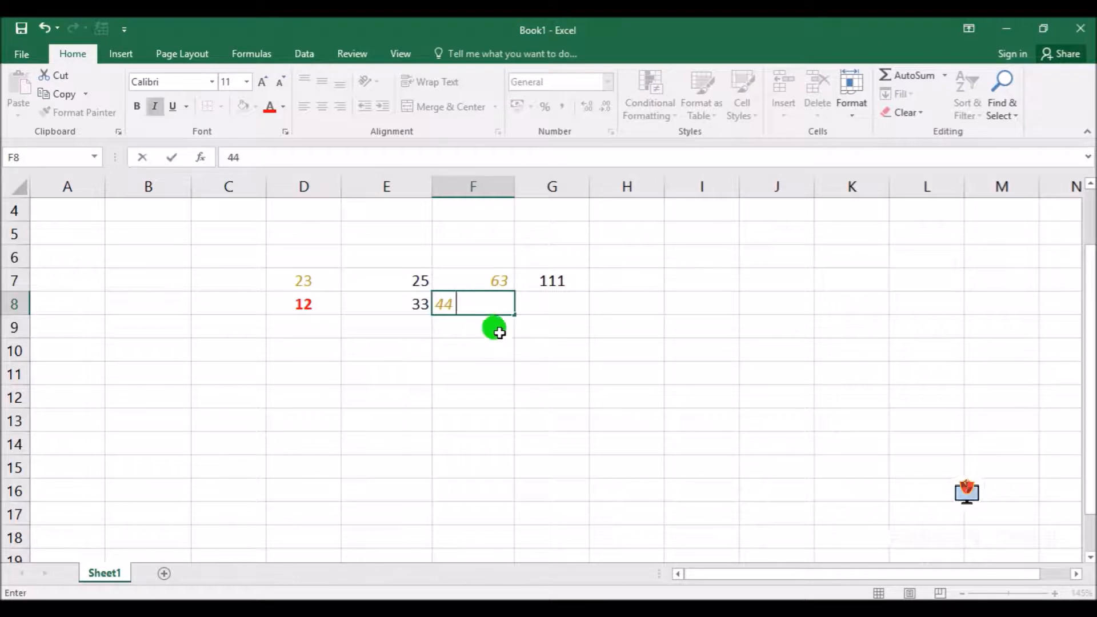
click(563, 300)
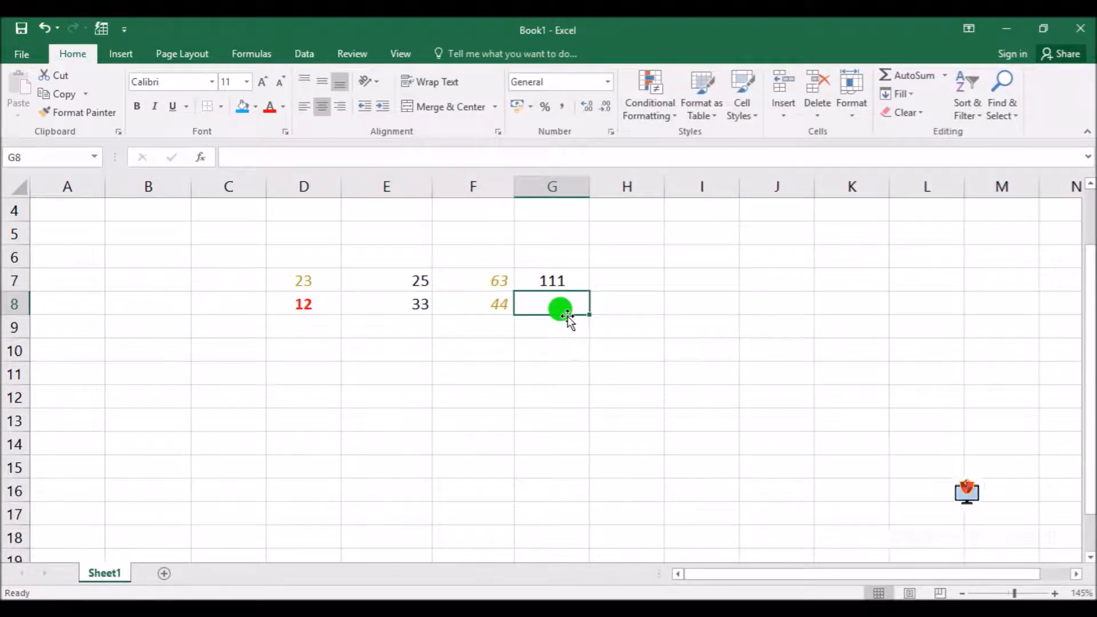
Fill the SUM formula from G7 down to G13
click(556, 285)
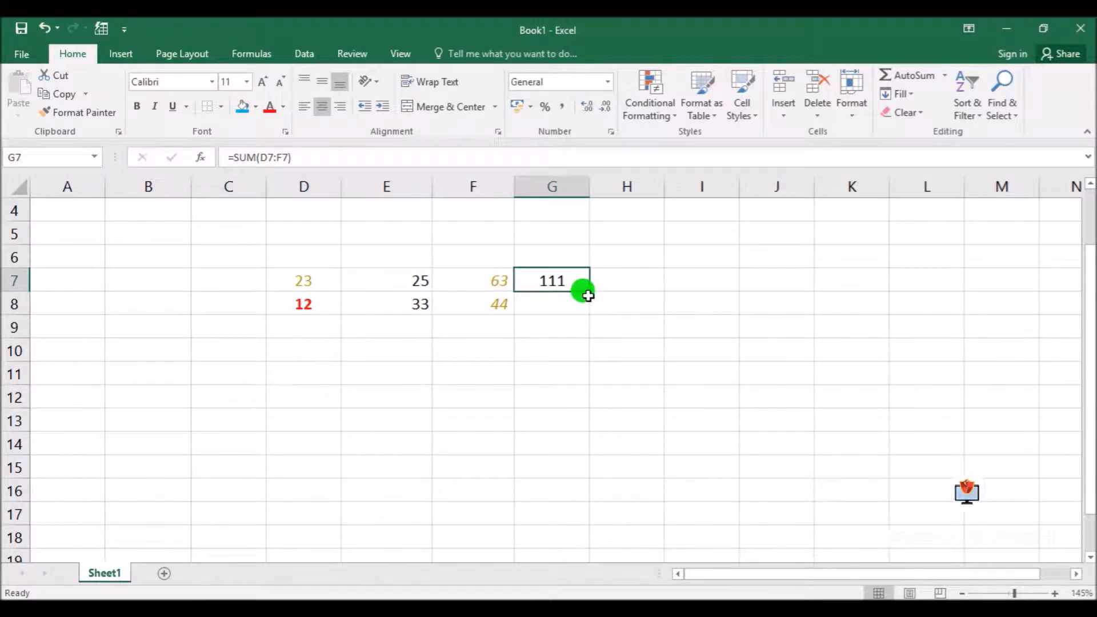
drag(589, 291, 589, 312)
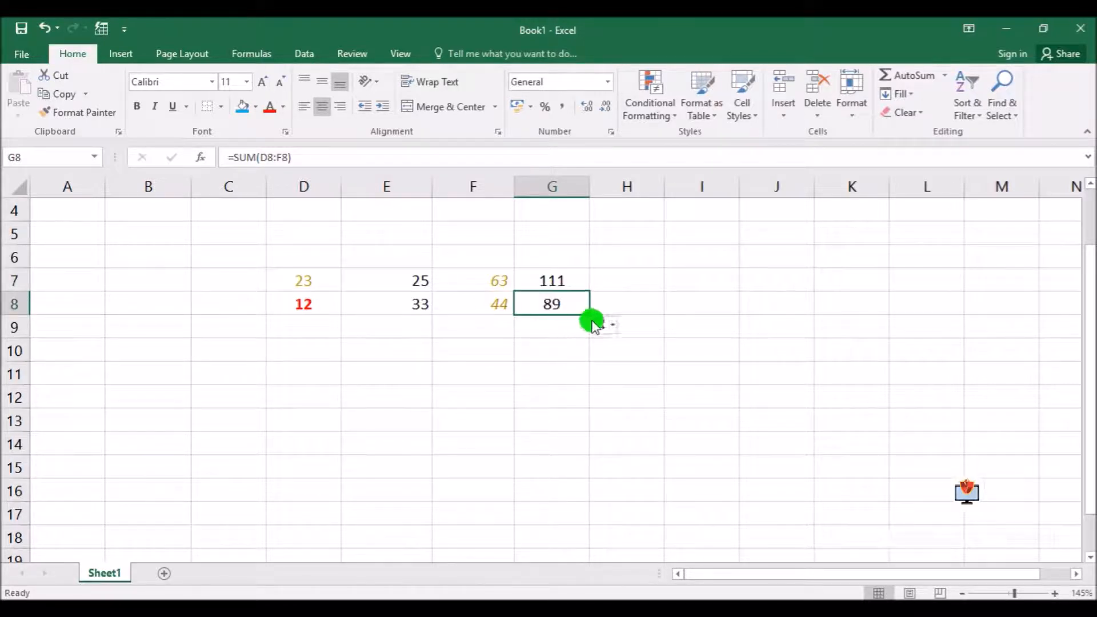
drag(589, 314, 689, 433)
click(691, 437)
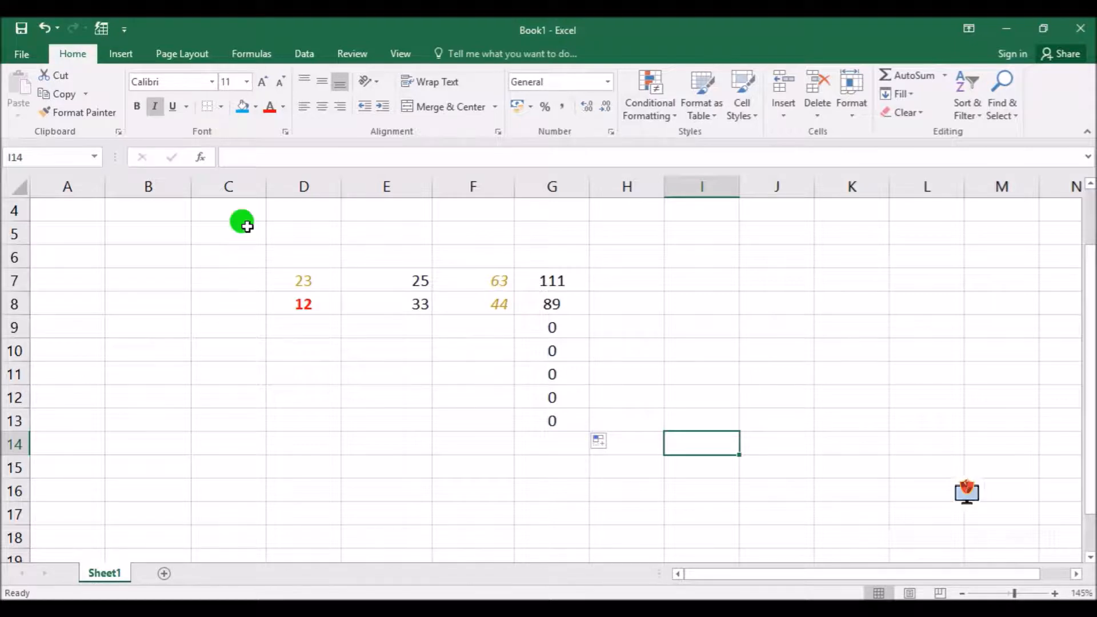
drag(367, 284, 423, 308)
click(503, 308)
drag(473, 275, 474, 305)
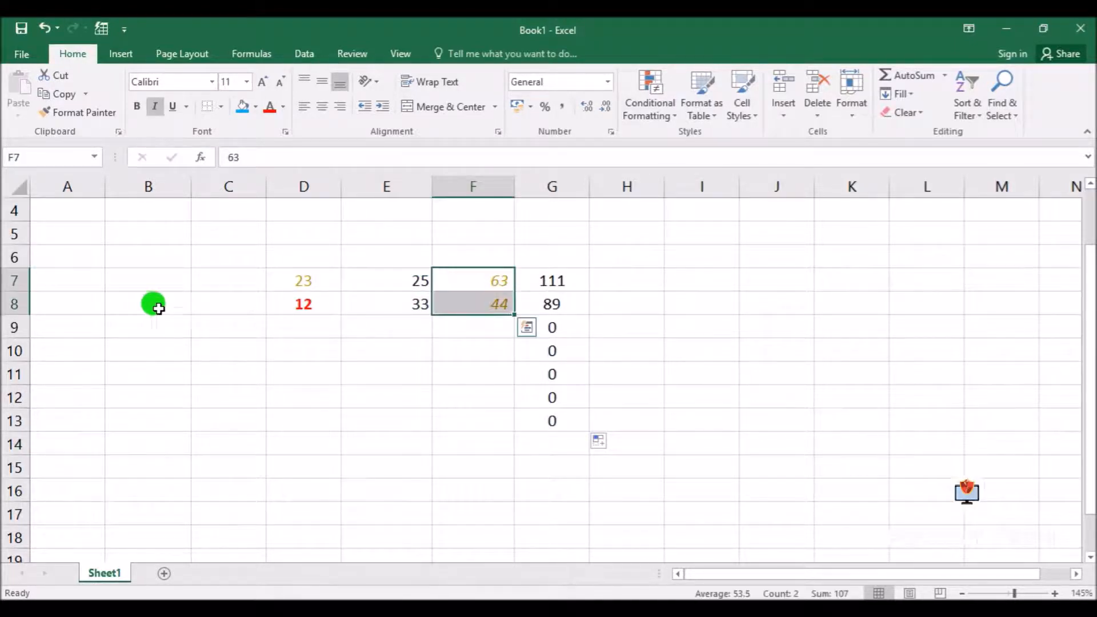
Enter 100 in cell C36 and a first name in cell C37, and widen column C
click(116, 348)
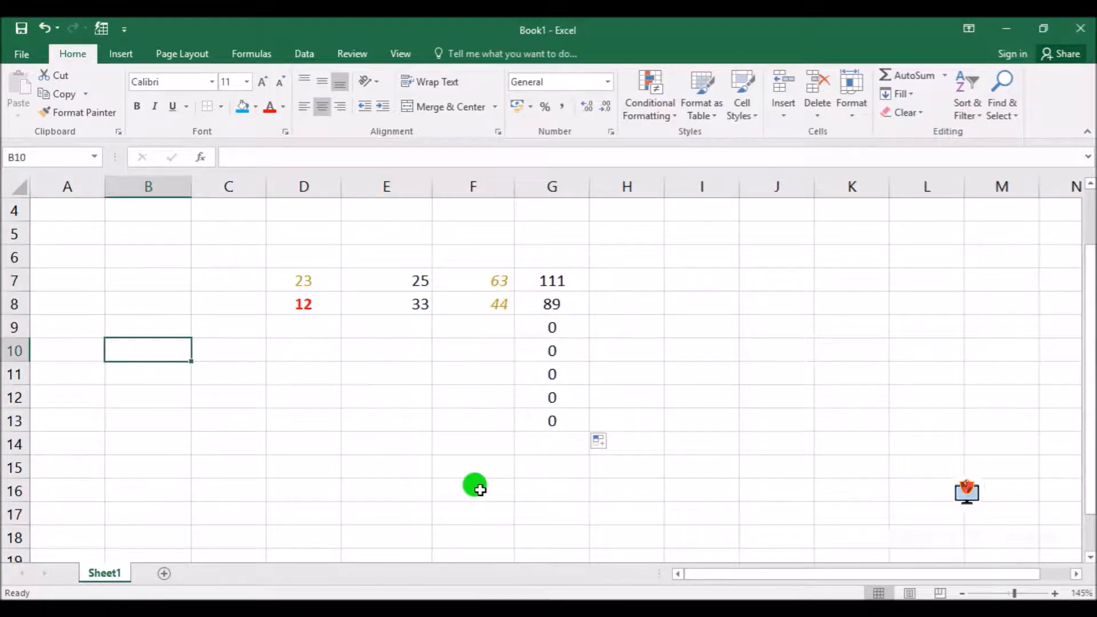
scroll(400, 435, down, 9)
click(208, 334)
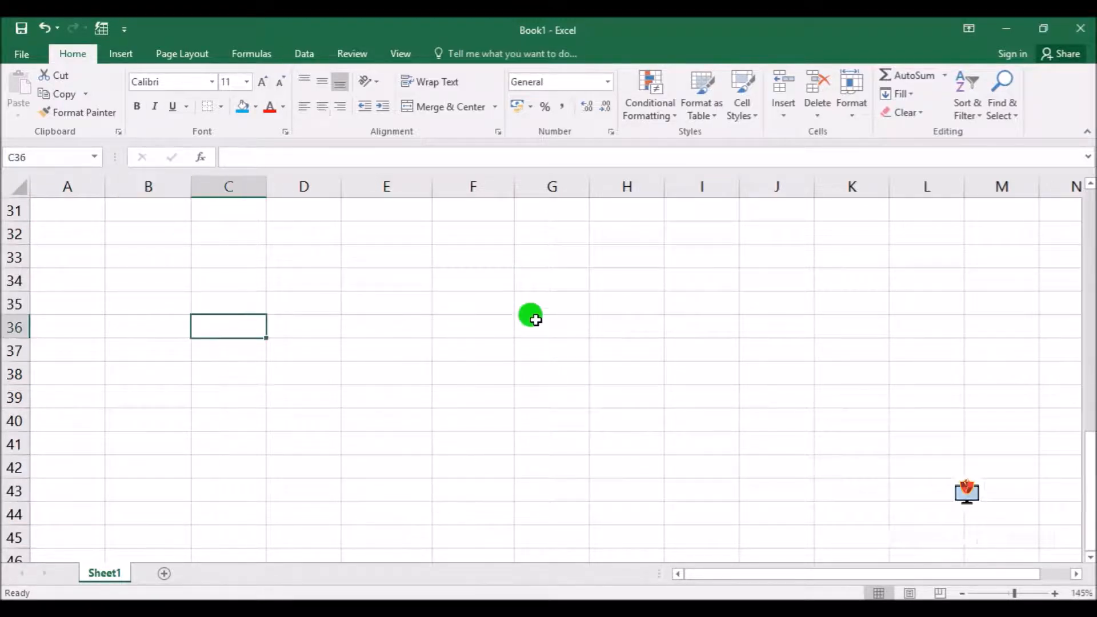
text(100)
key(Return)
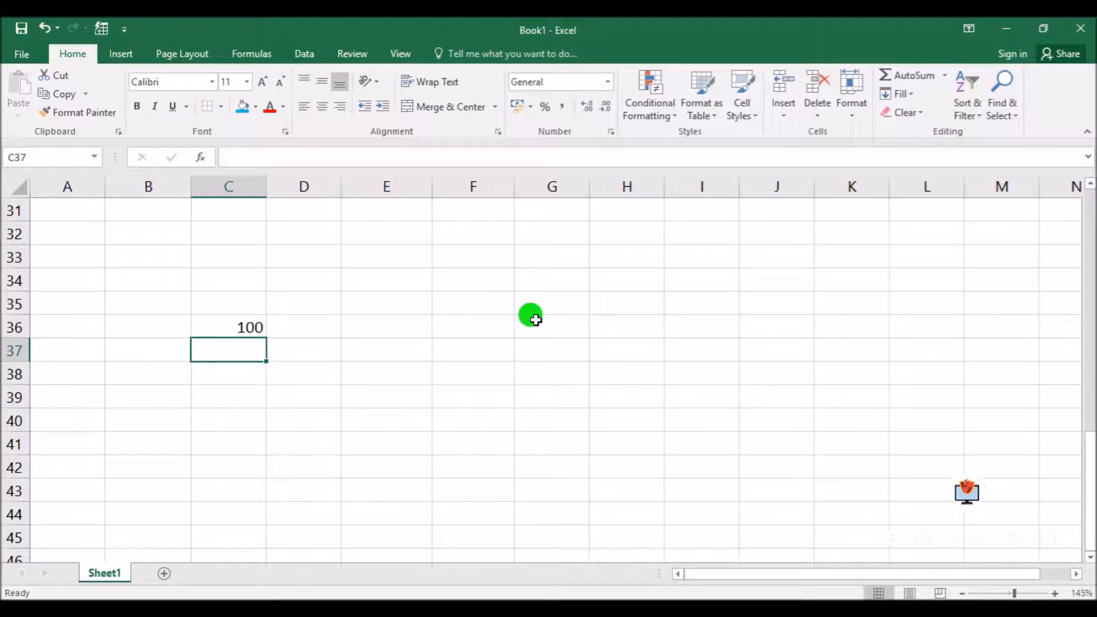
text(Shyam)
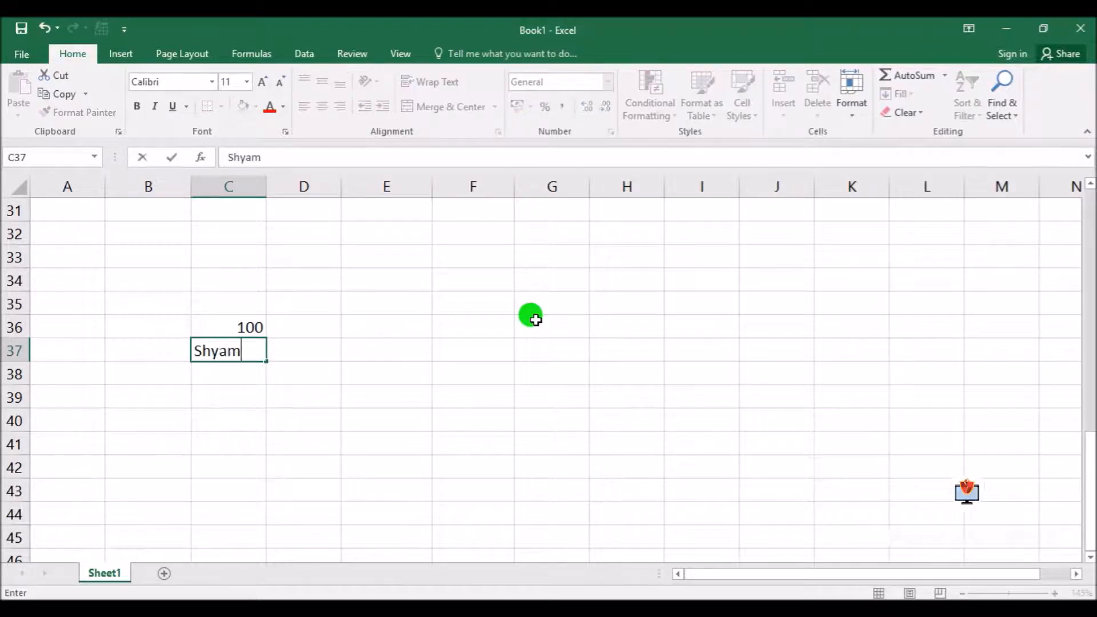
key(Return)
drag(268, 188, 316, 188)
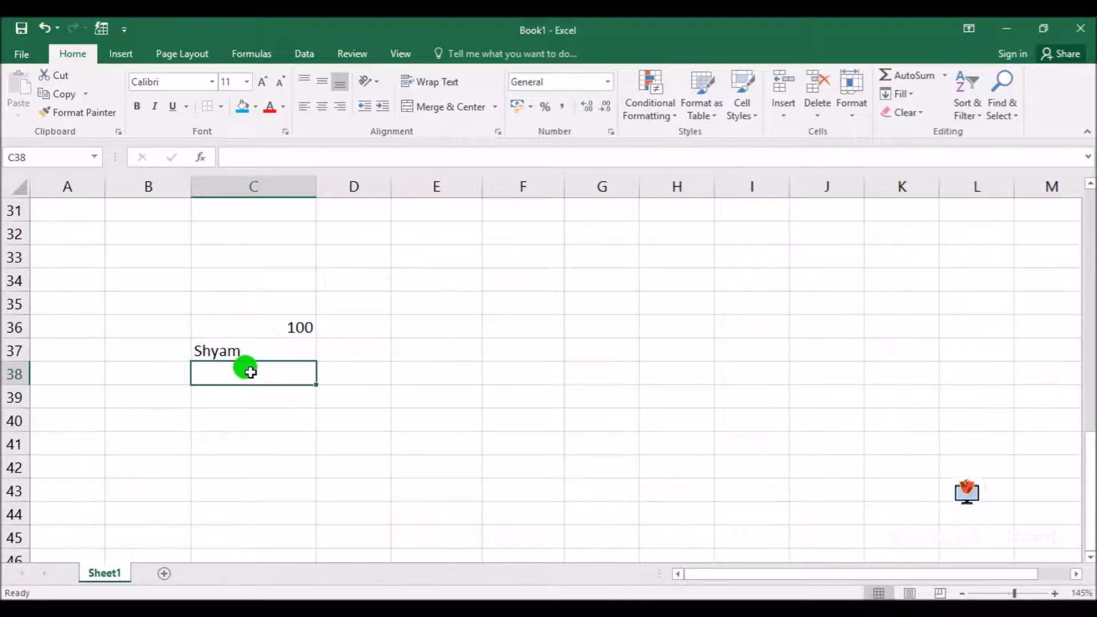
click(280, 325)
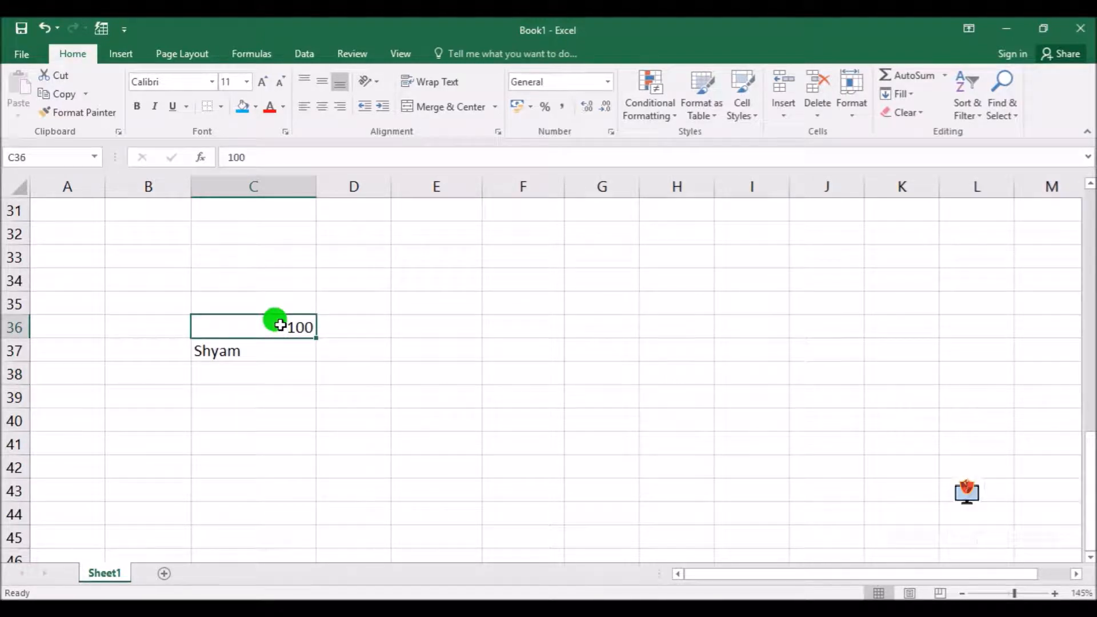
click(240, 351)
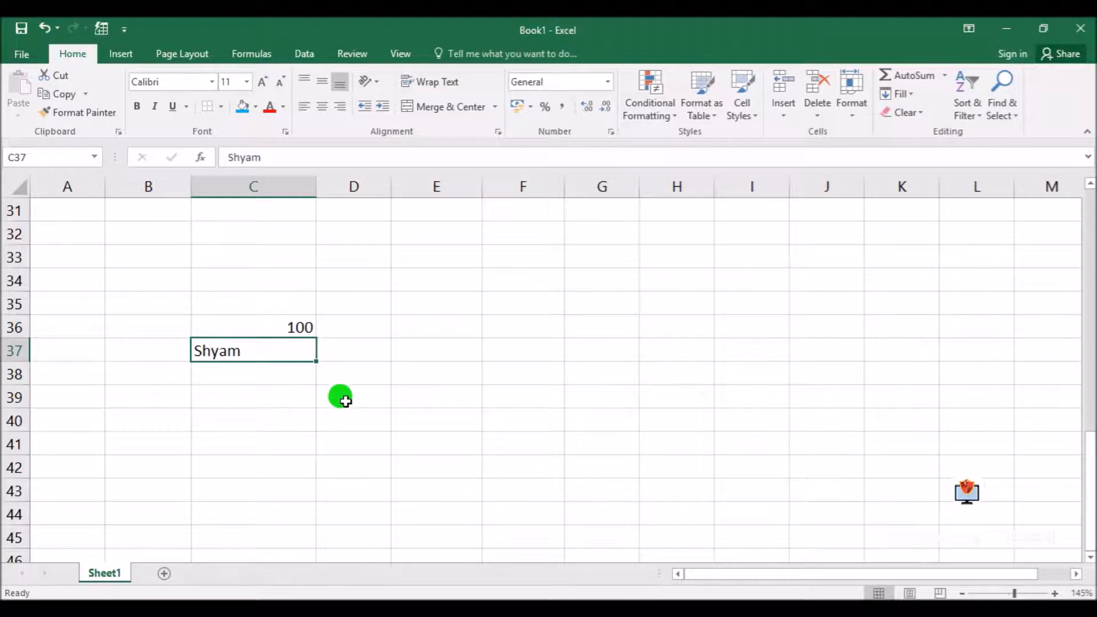
click(246, 317)
click(481, 336)
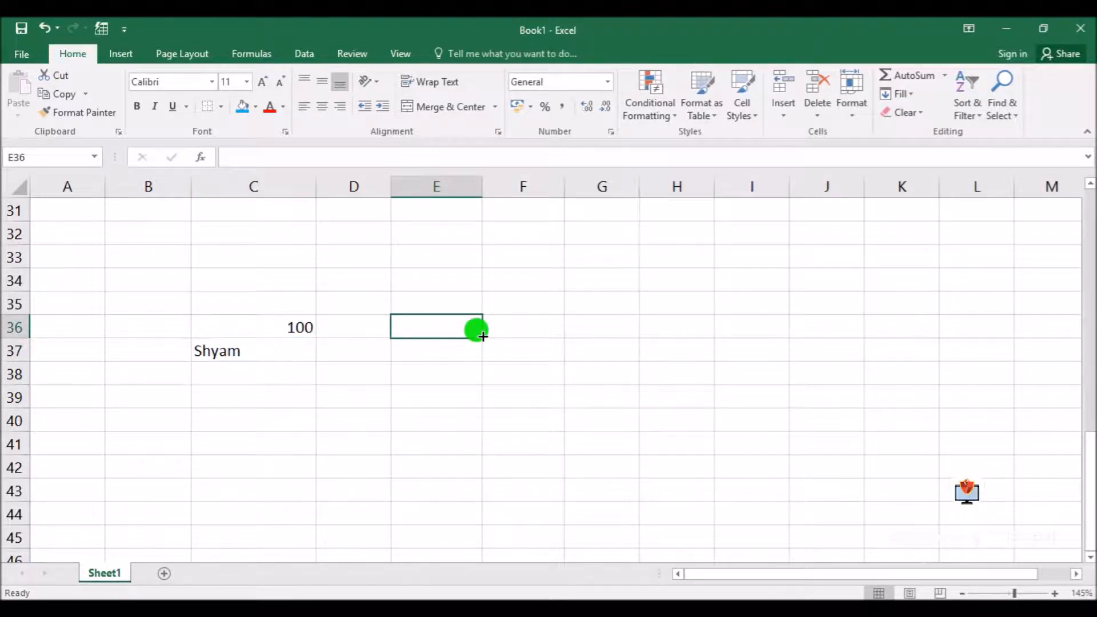
Left-align the number in cell C36 and right-align the text in cell C37
click(225, 322)
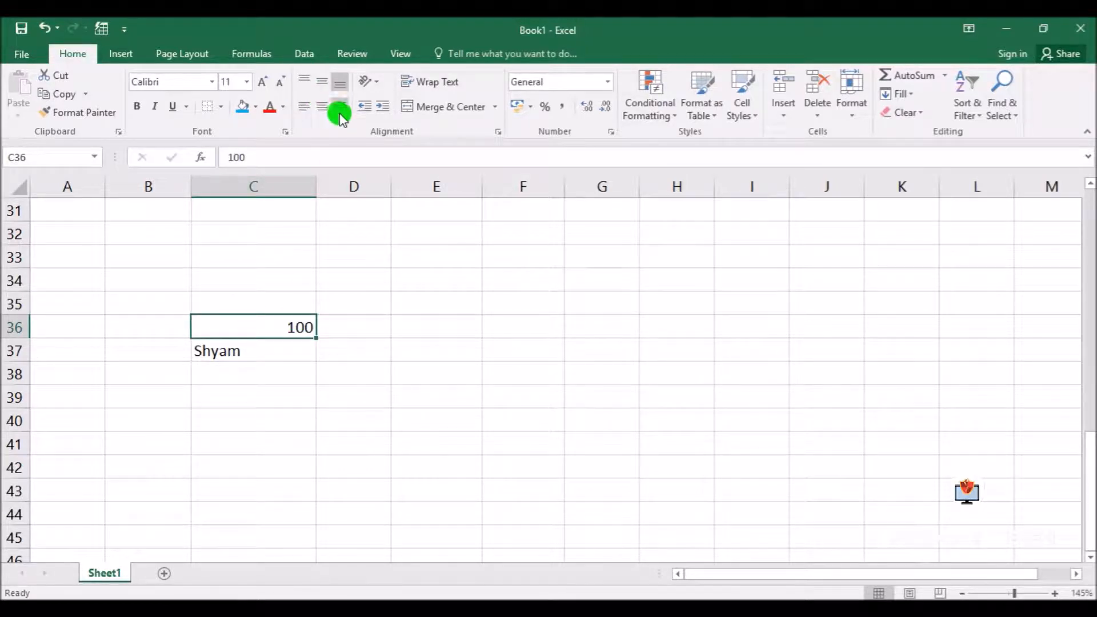
click(320, 107)
click(306, 108)
click(245, 350)
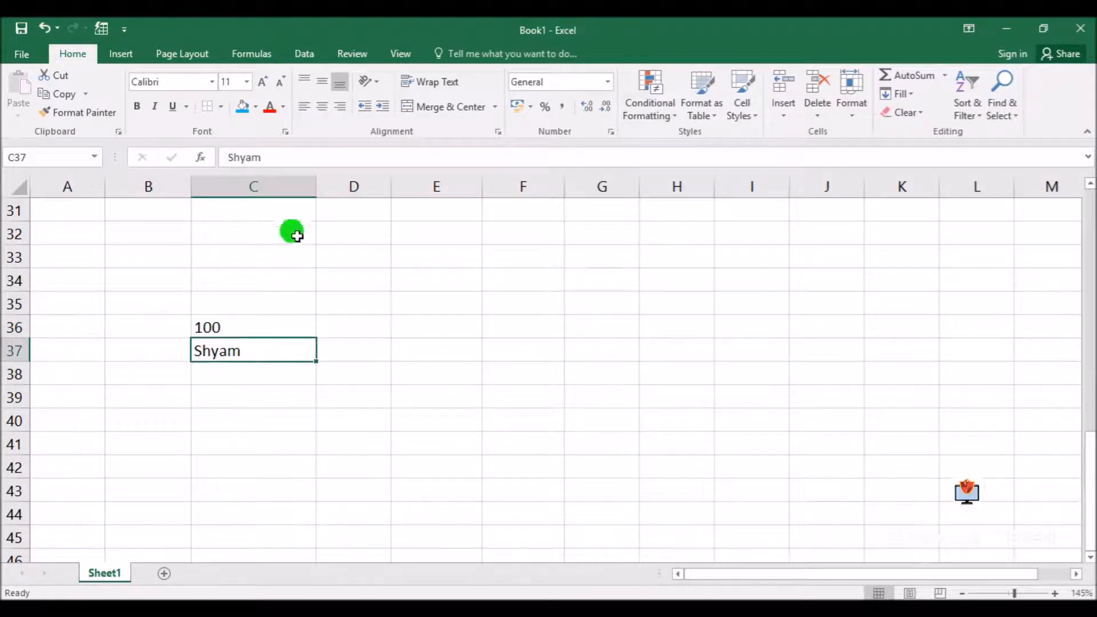
click(322, 107)
click(342, 106)
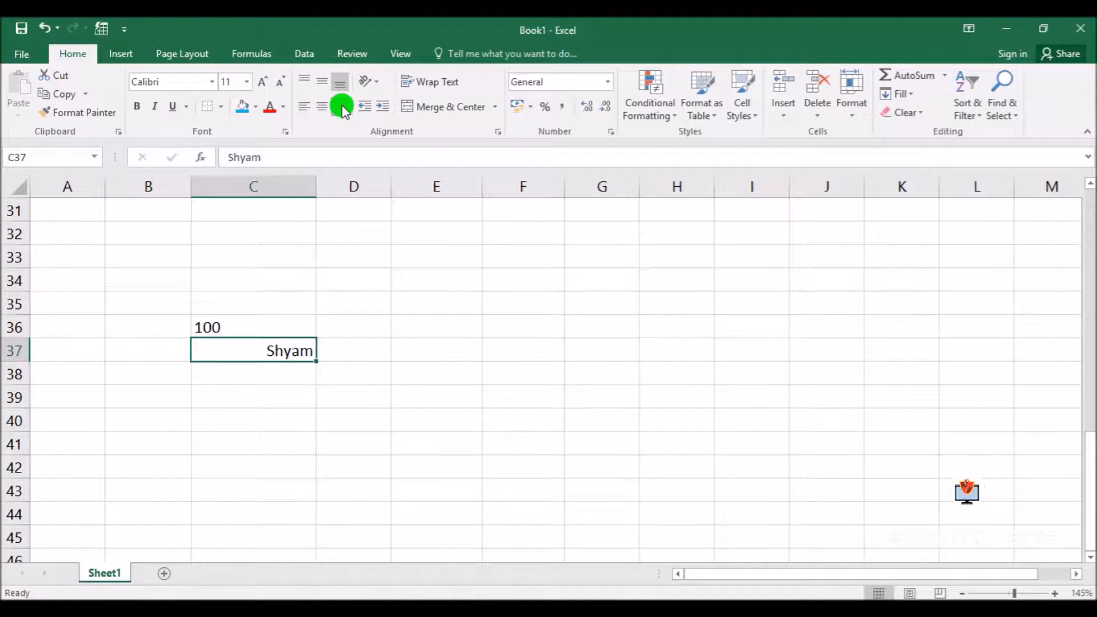
click(488, 437)
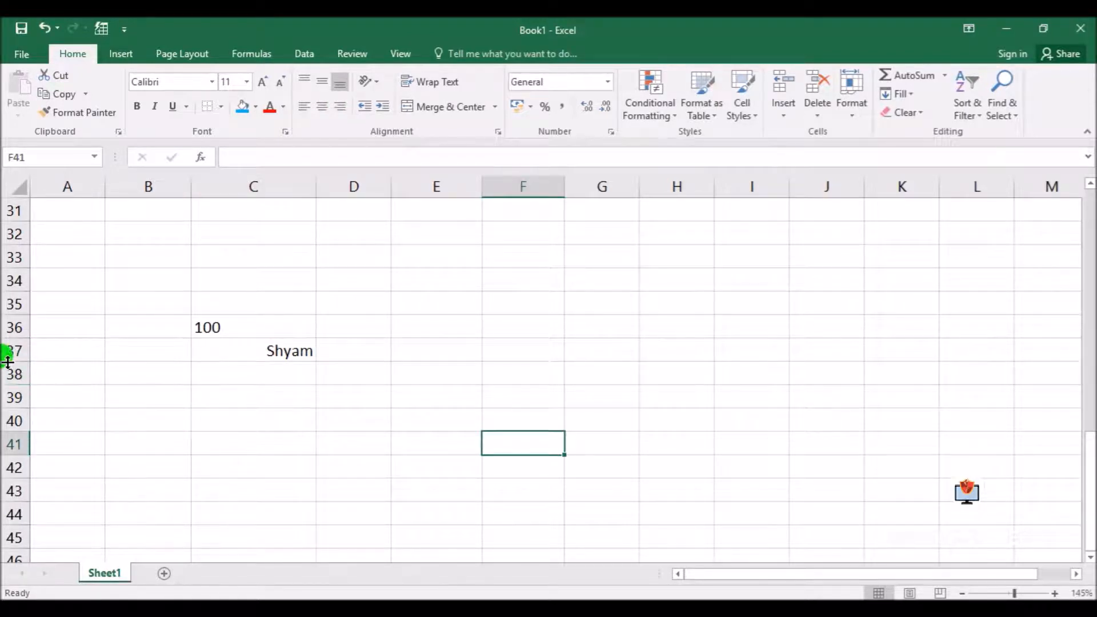
Center the text in cell C37 horizontally and increase the height of row 37
drag(15, 358, 14, 424)
click(268, 380)
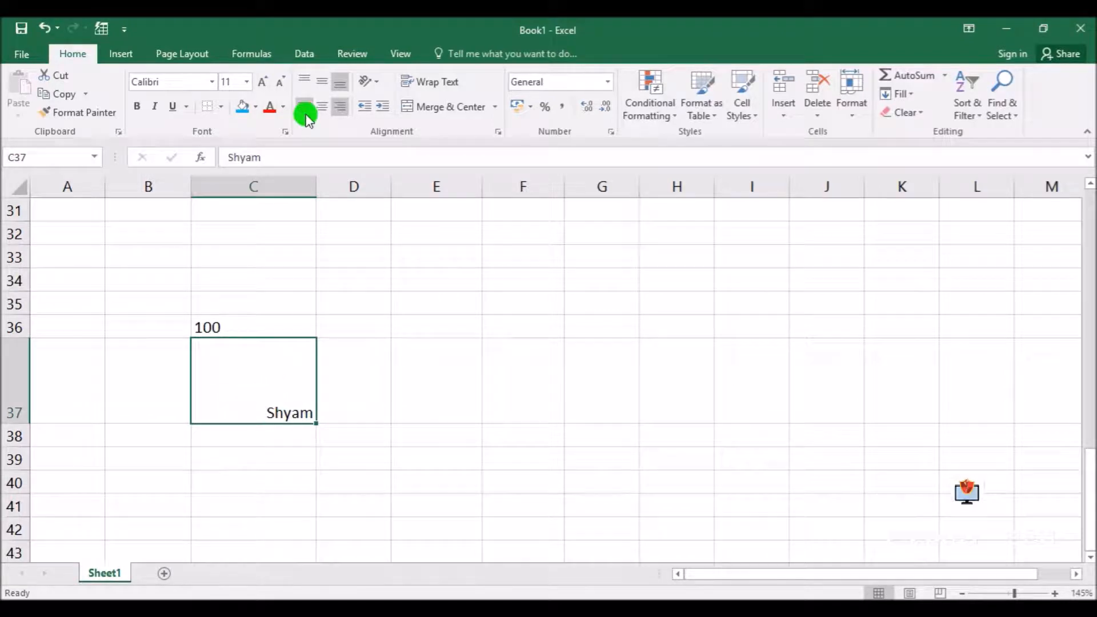
click(320, 105)
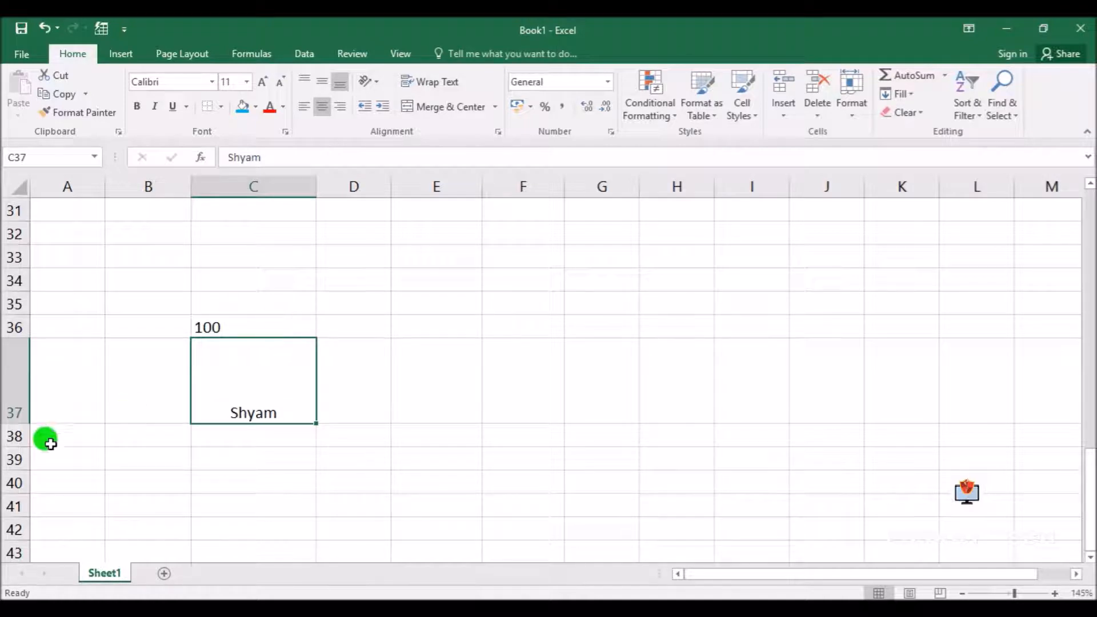
double_click(25, 423)
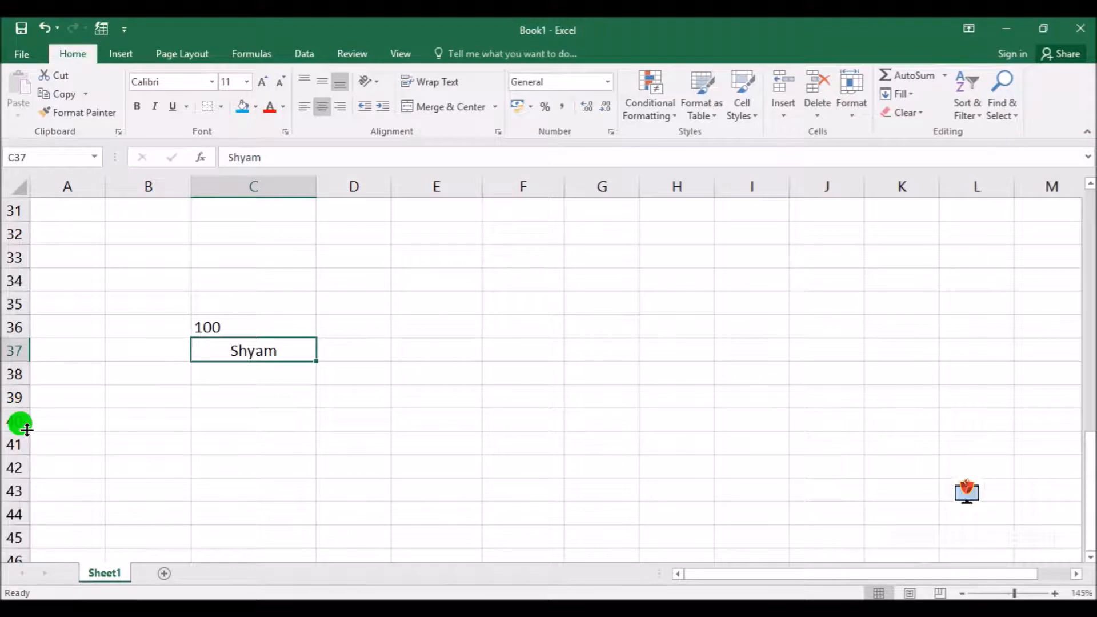
drag(17, 363, 17, 437)
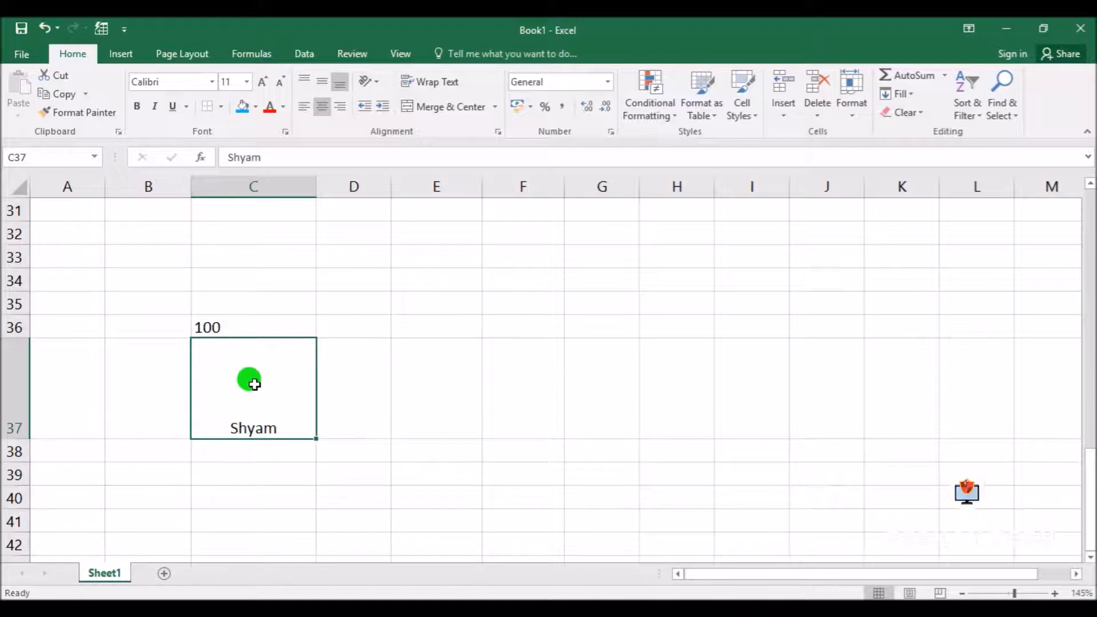
Try the vertical and horizontal alignment options on cell C37, finishing with its text middle-aligned and centered
click(324, 84)
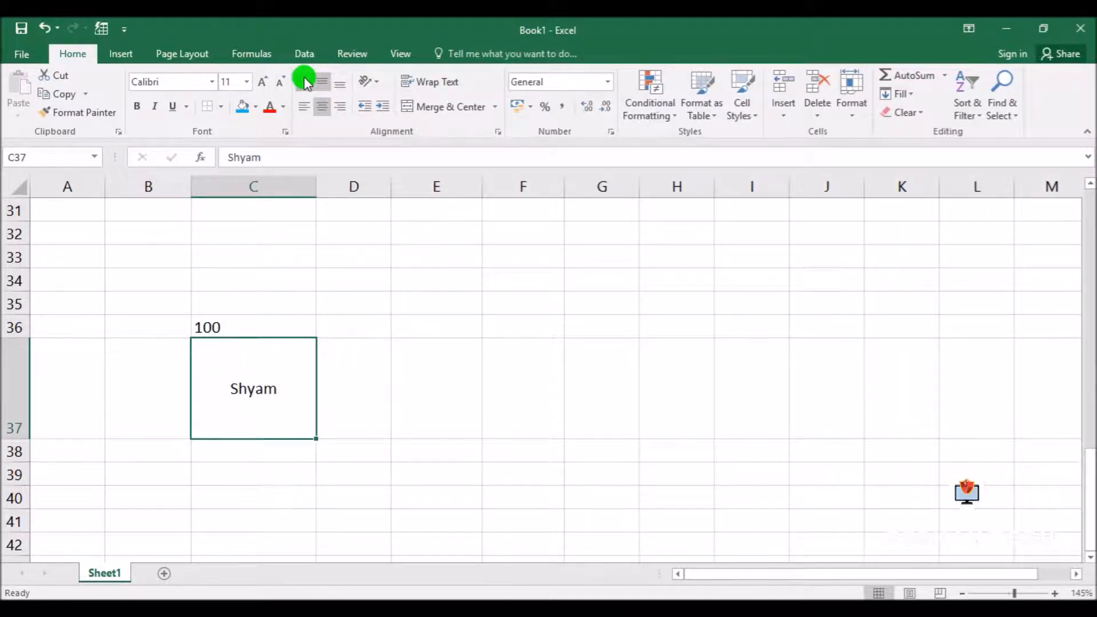
click(305, 80)
click(341, 84)
click(305, 108)
click(322, 108)
click(341, 108)
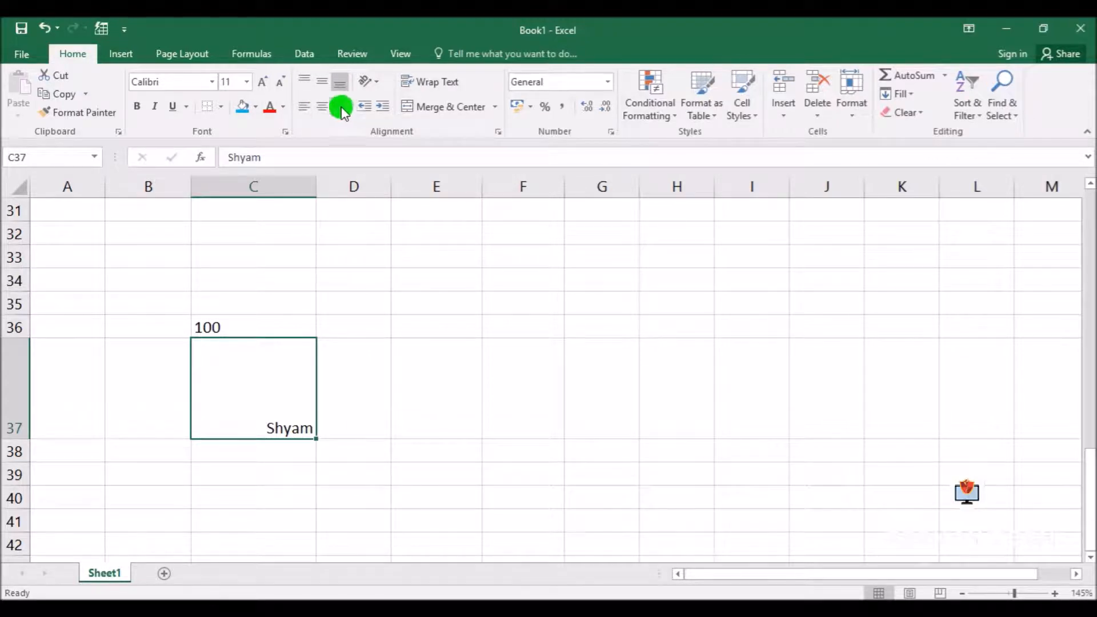
click(322, 81)
click(322, 107)
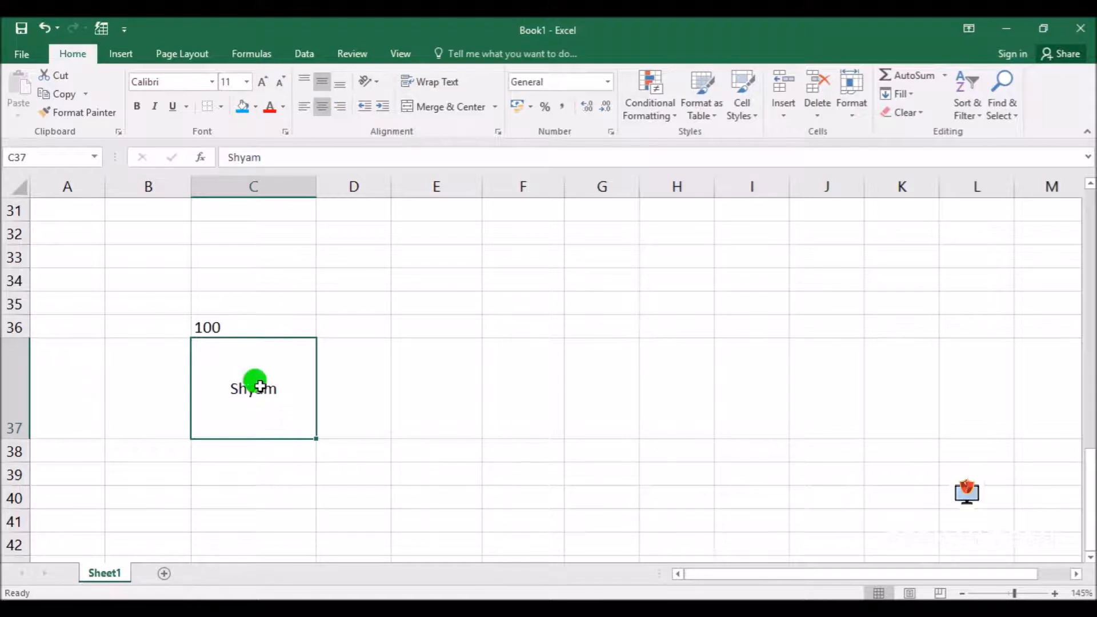
Increase the font size of the text in cell C37 to 18
click(247, 81)
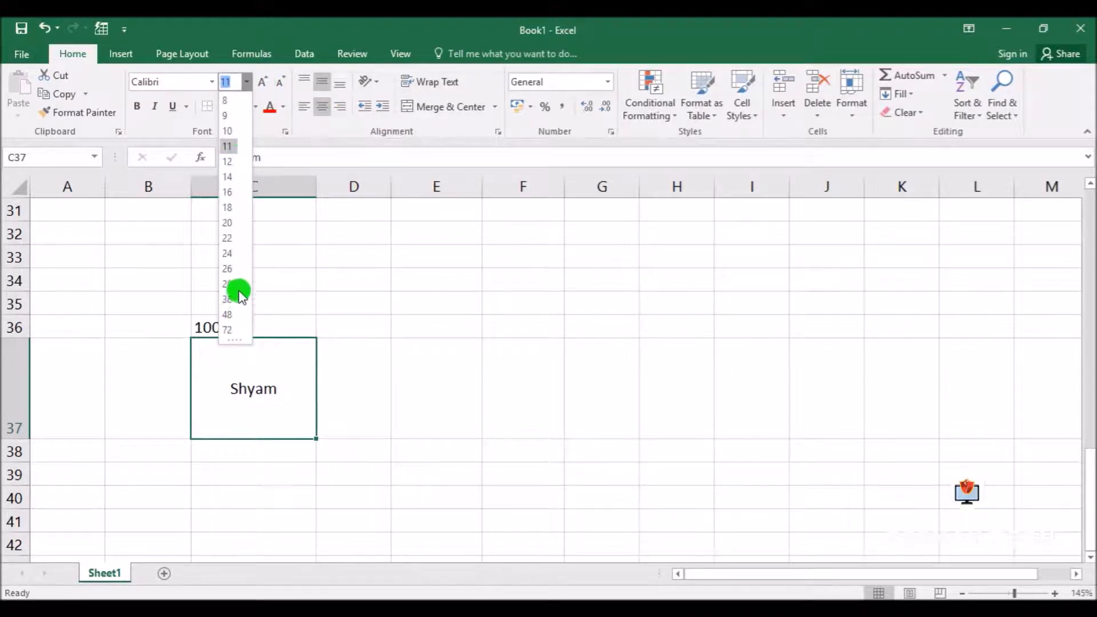
click(246, 83)
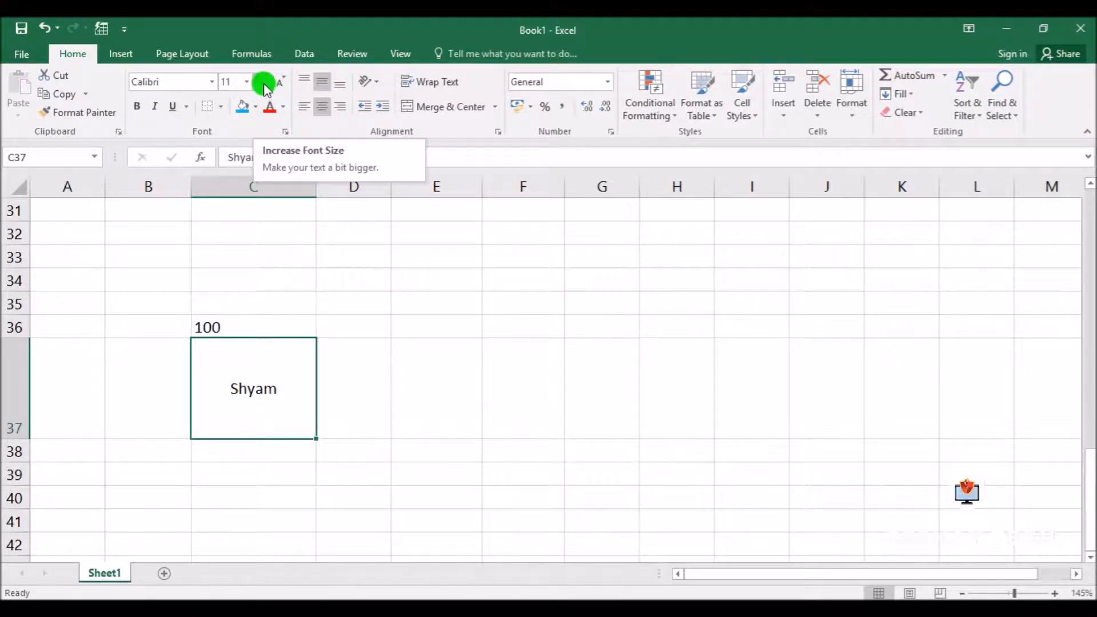
click(265, 83)
click(264, 83)
click(264, 83)
click(264, 84)
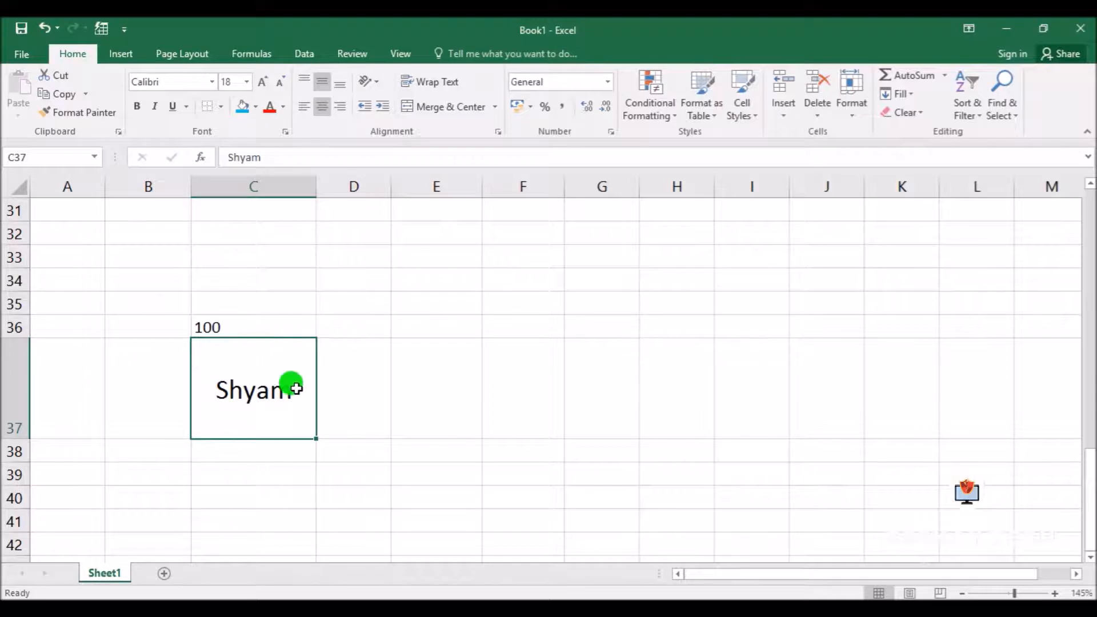
Widen column C and format the text in cell C37 as bold at font size 20
drag(315, 186, 350, 189)
click(263, 81)
click(139, 107)
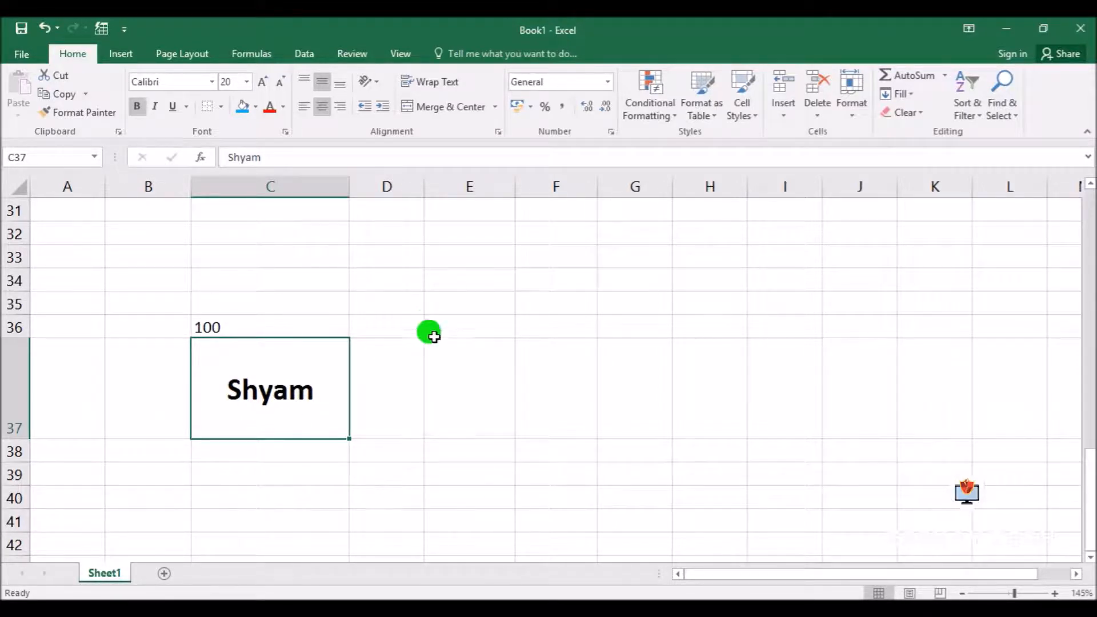
Try the Angle Counterclockwise, Angle Clockwise and Rotate Text Down orientations on cell C37
click(376, 81)
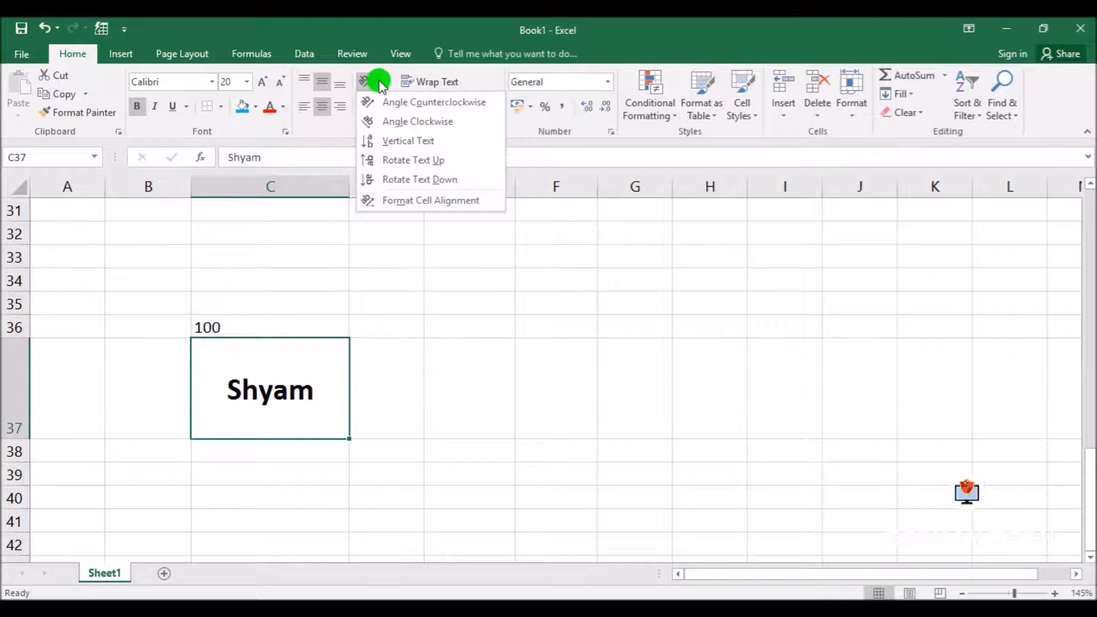
click(421, 103)
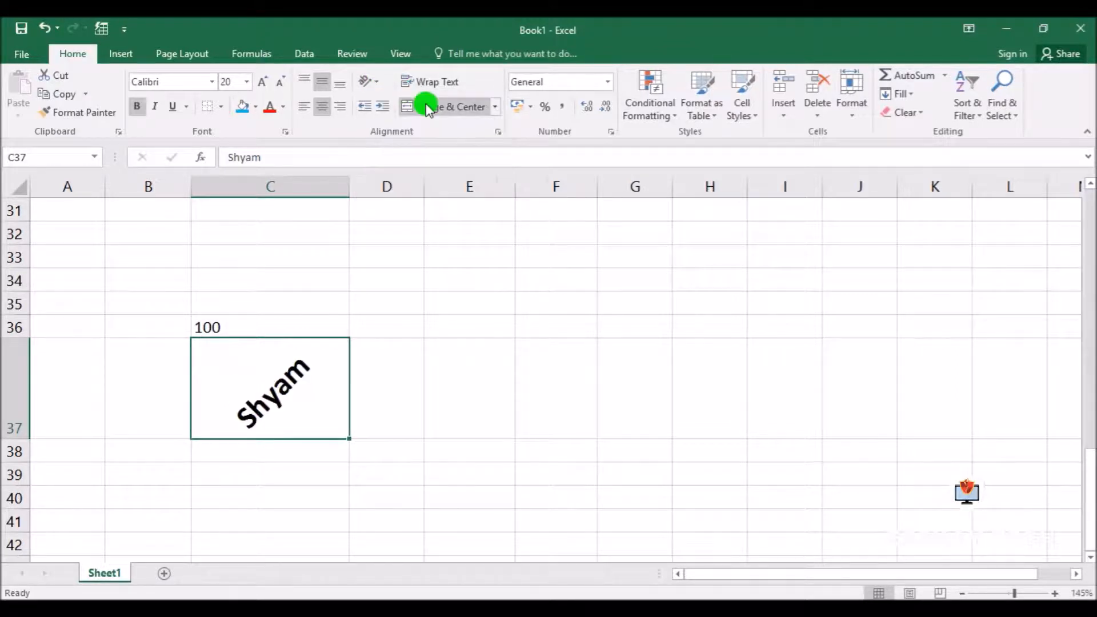
click(369, 81)
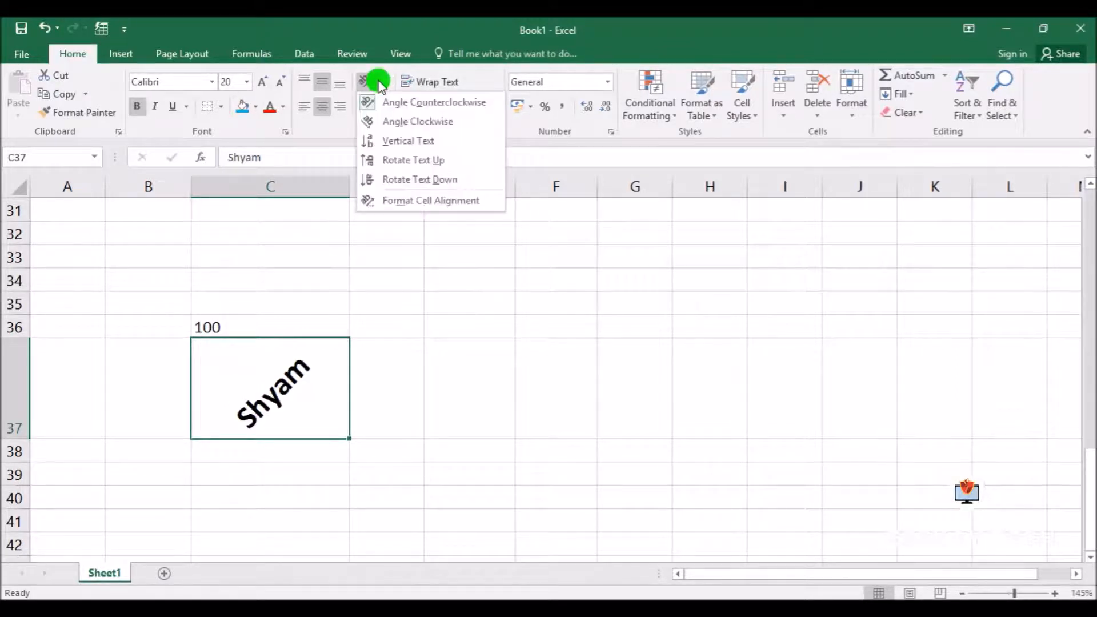
click(393, 122)
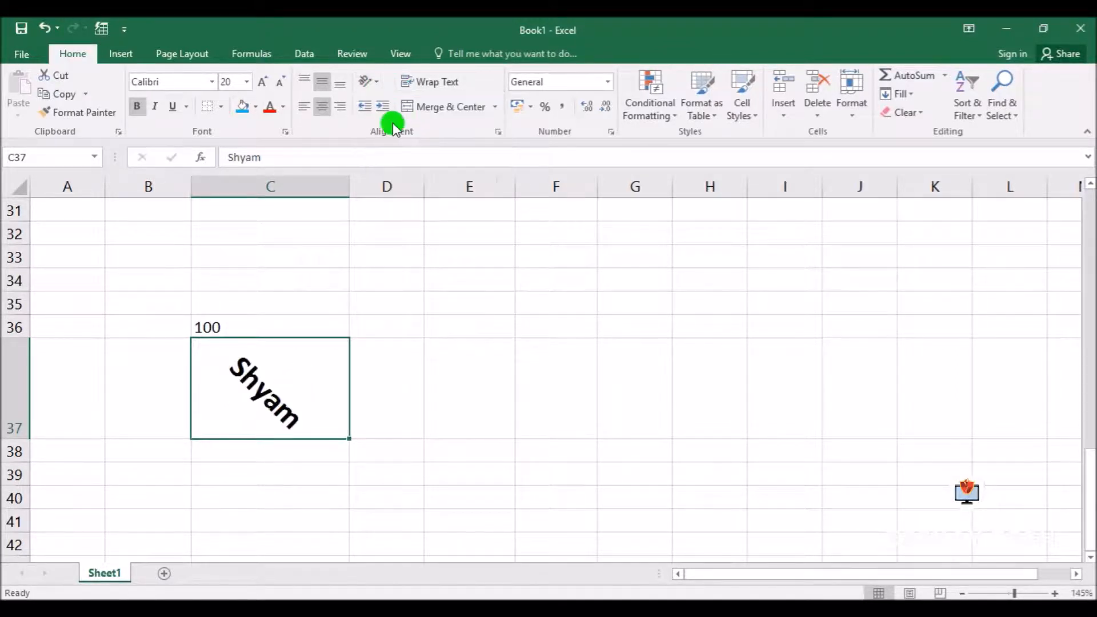
click(368, 81)
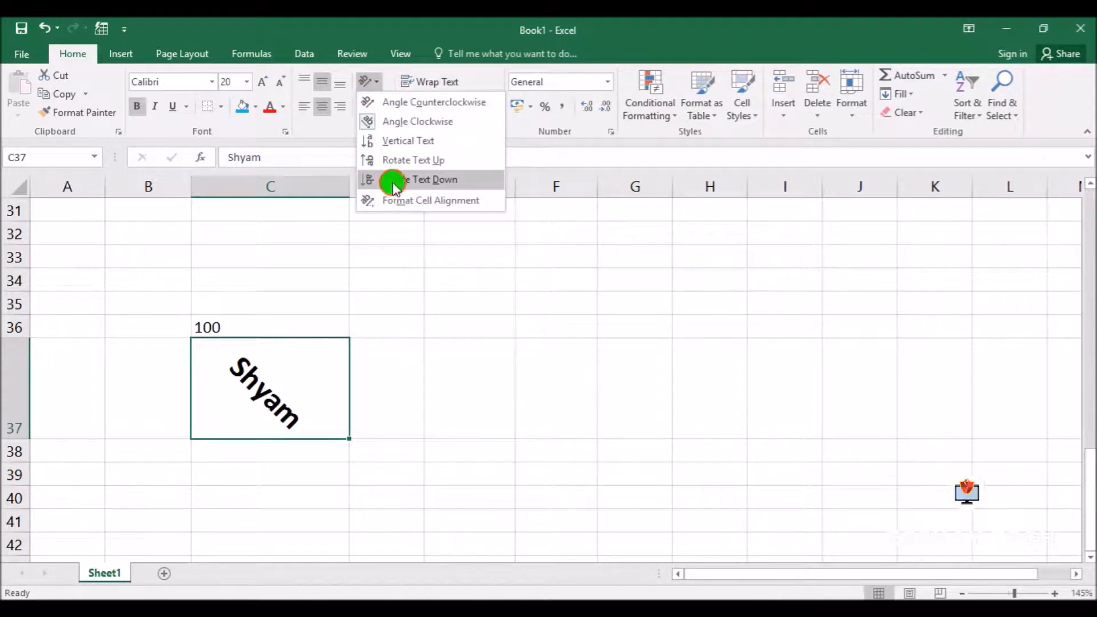
click(393, 182)
Try Vertical Text on cell C37 with row 37 auto-fitted, and set the orientation to Angle Clockwise
click(369, 81)
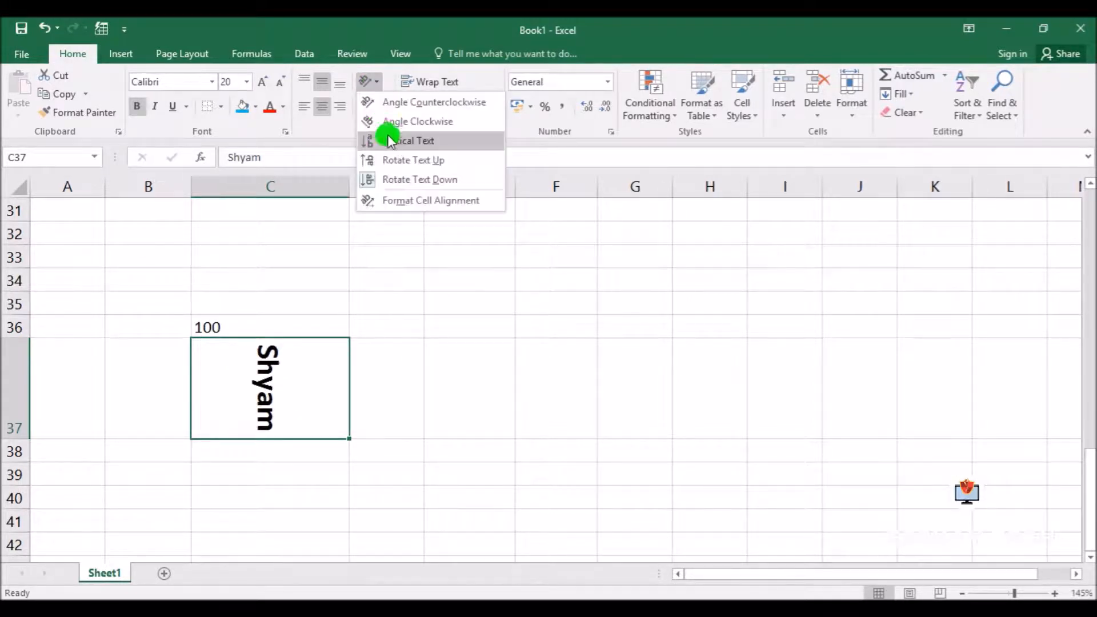
click(403, 143)
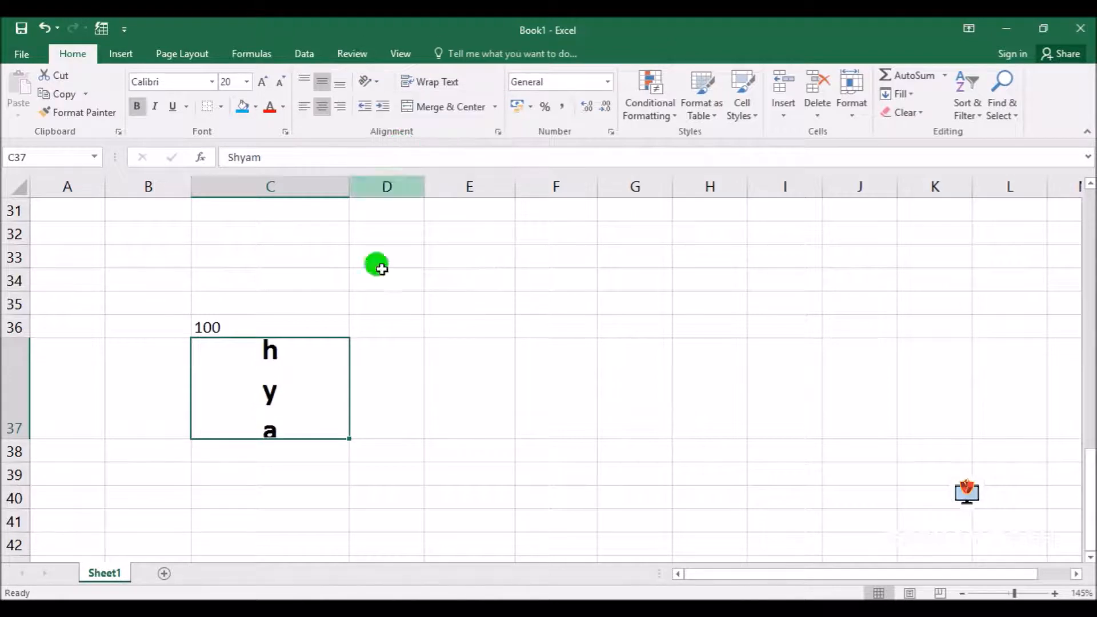
double_click(24, 436)
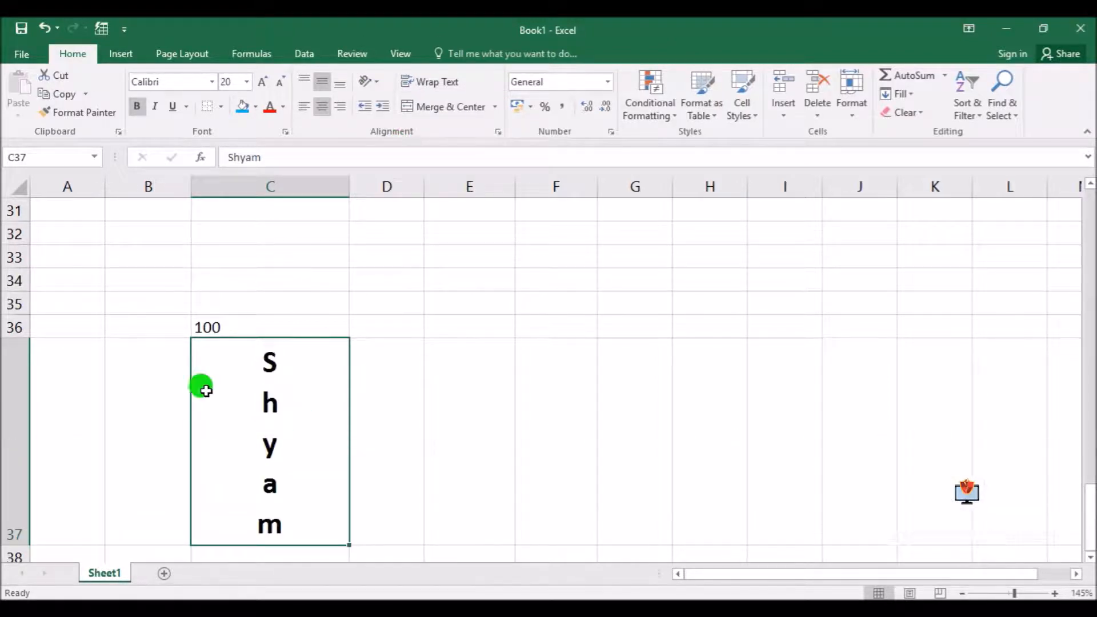
click(369, 81)
click(394, 120)
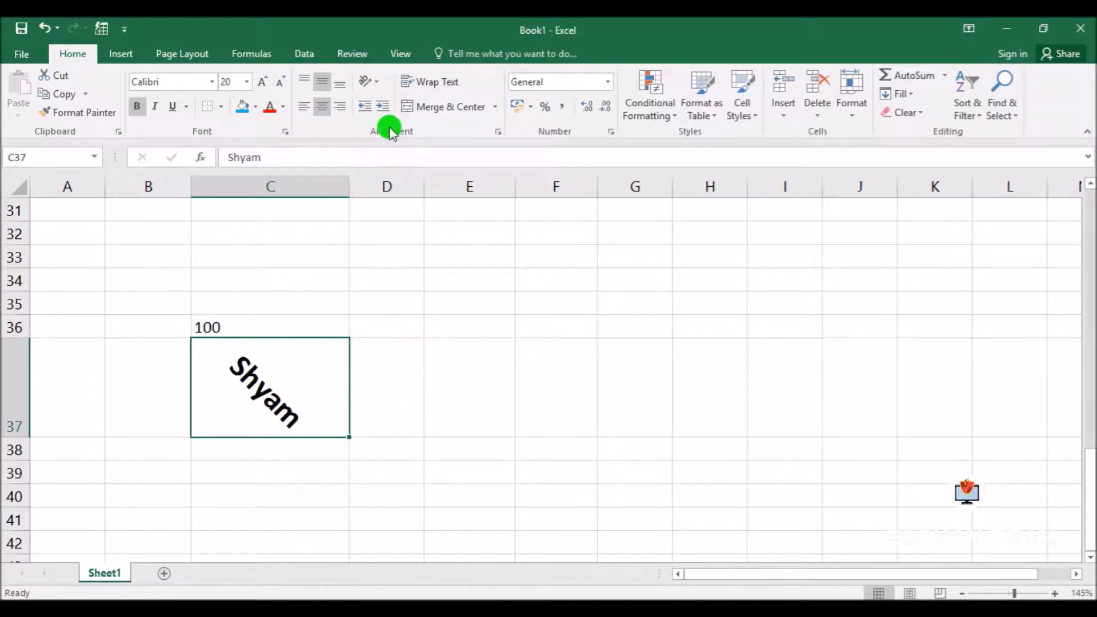
Set a custom orientation angle for cell C37 in Format Cells so its text slants slightly downward
click(500, 134)
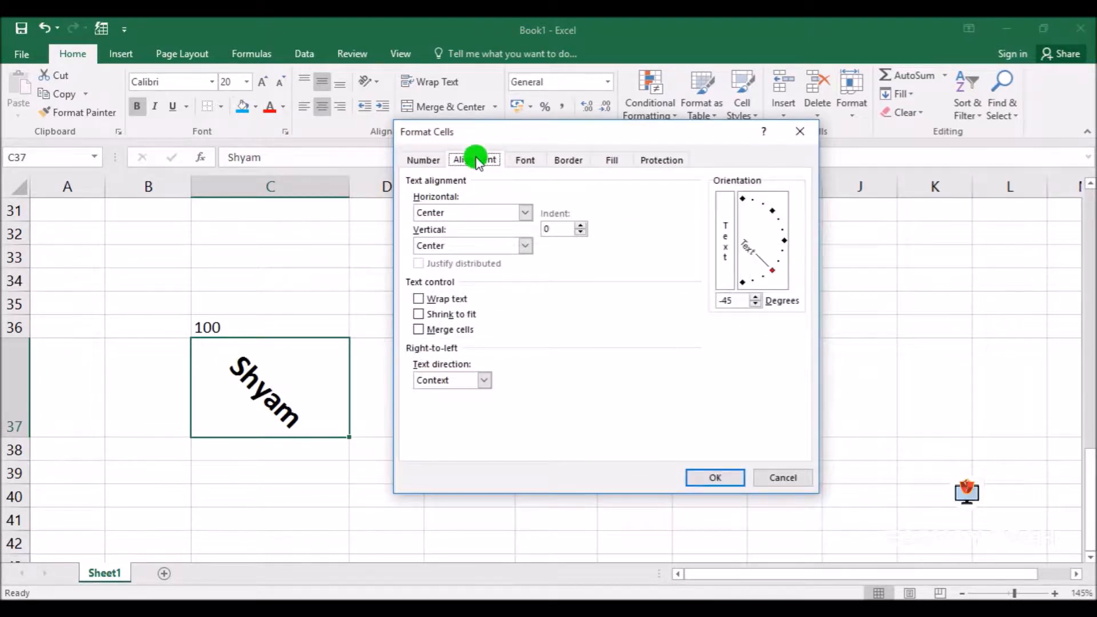
drag(500, 125, 477, 166)
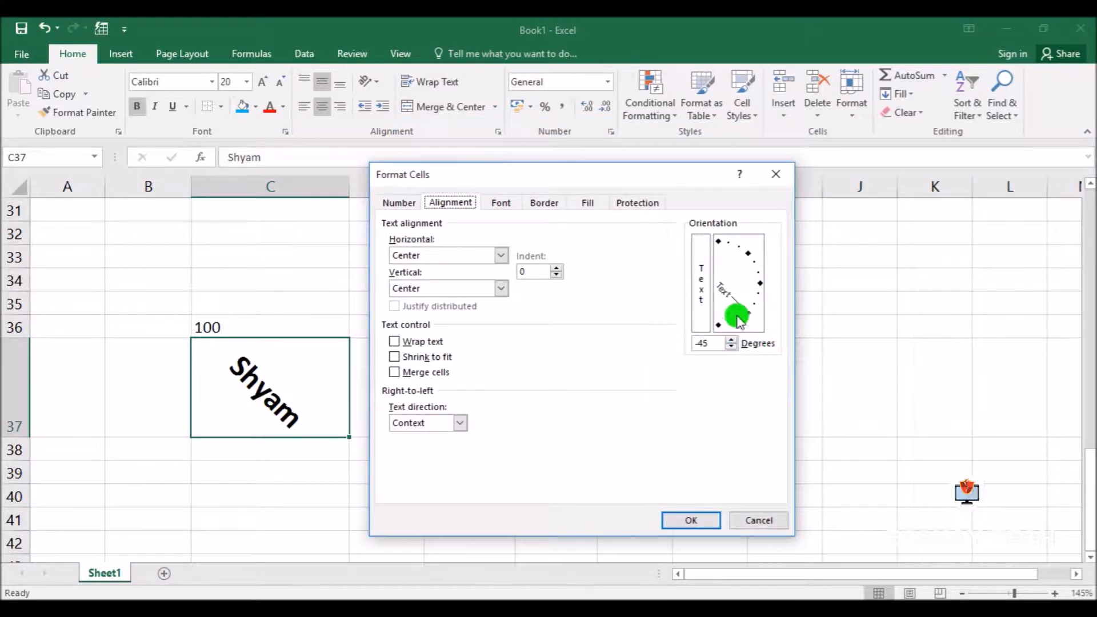
drag(725, 296, 759, 281)
click(692, 349)
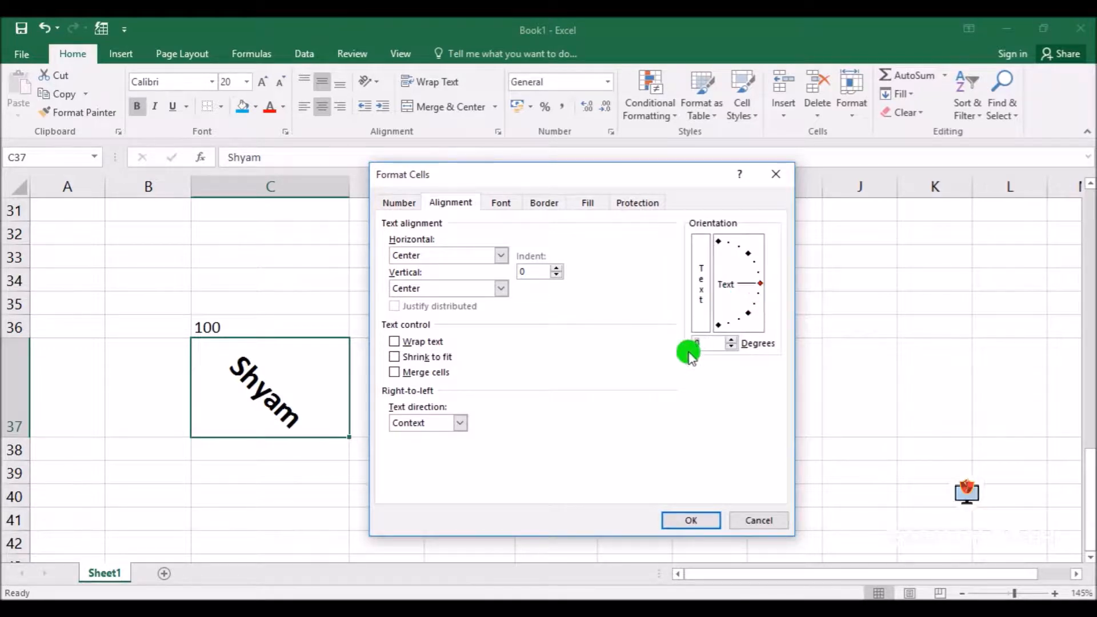
drag(760, 283, 761, 296)
click(695, 520)
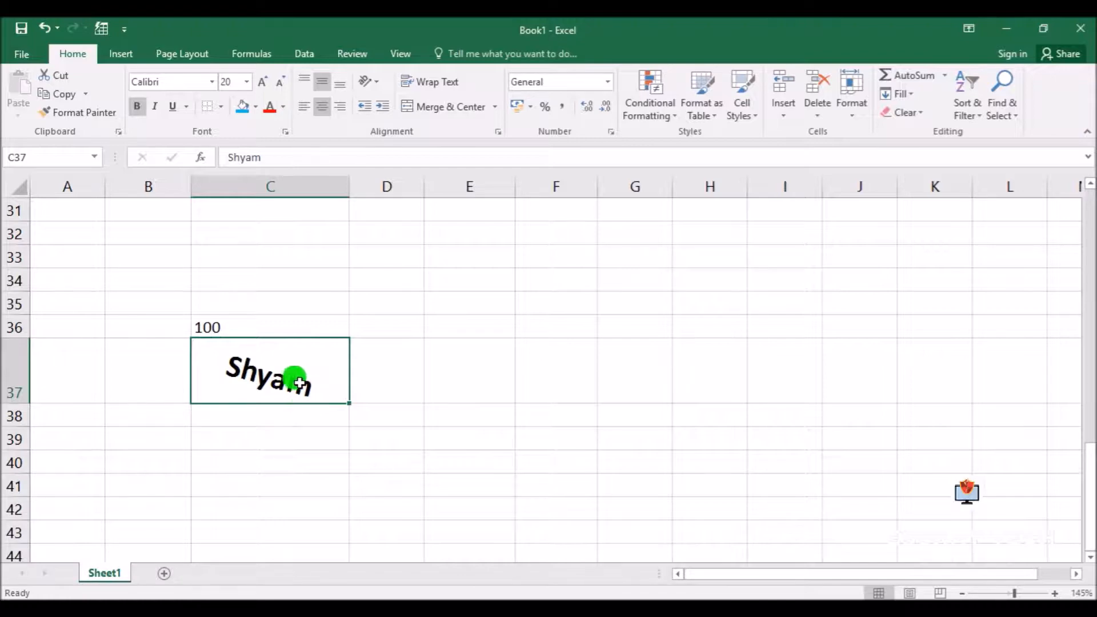
Enter "Today is a very important day of my life" in cell F37 and widen column F to about the word "important"
drag(598, 182, 661, 180)
click(584, 381)
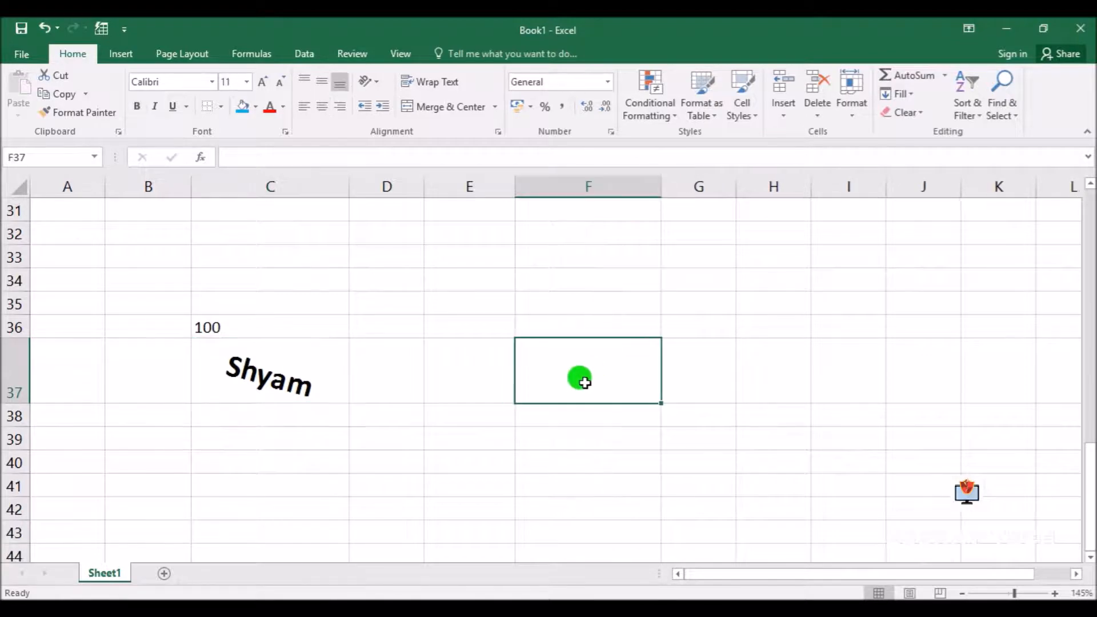
text(Today is)
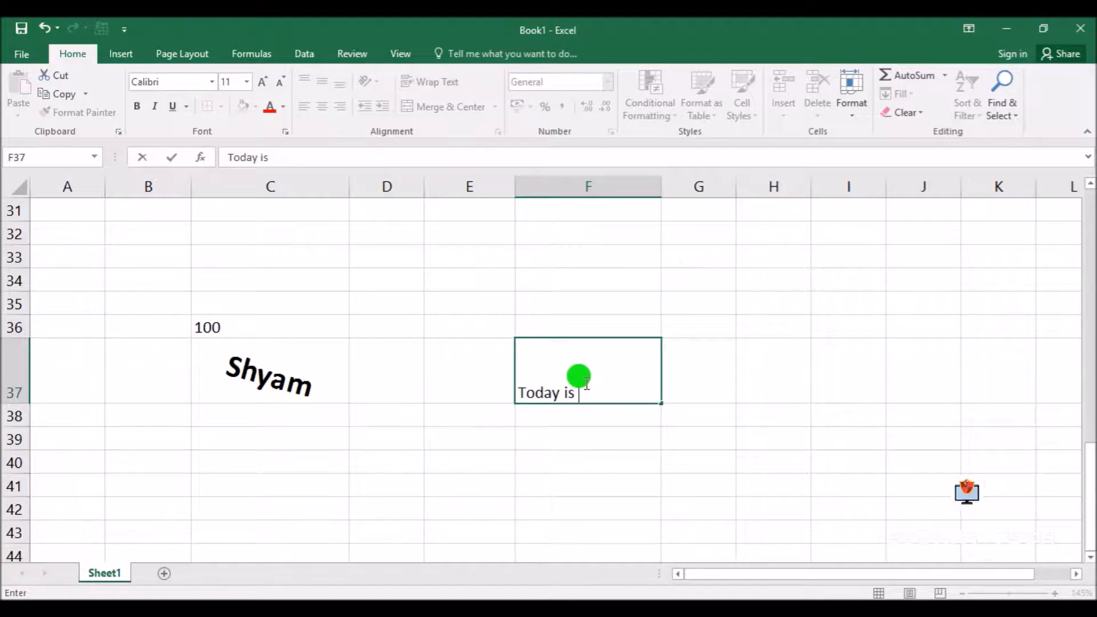
text(a very important)
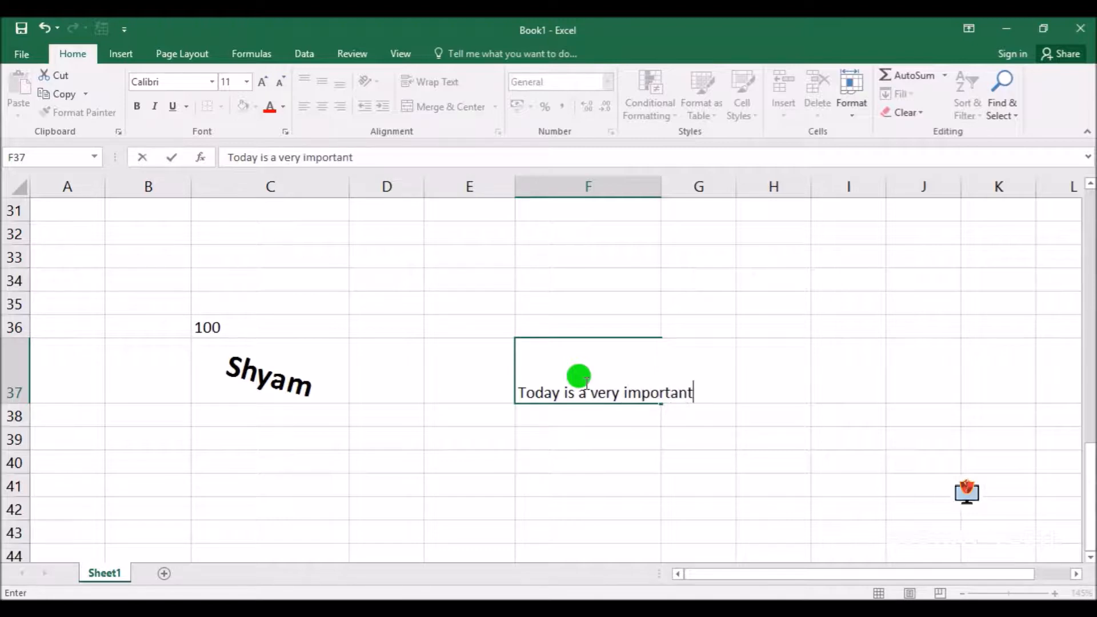
text( day of )
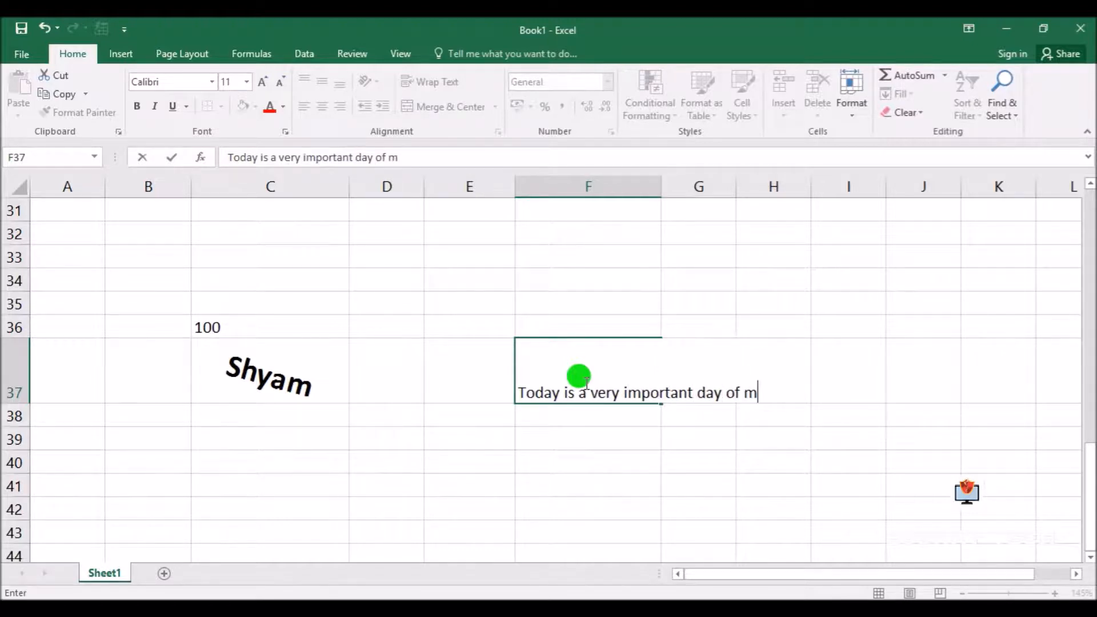
text(my life)
key(Return)
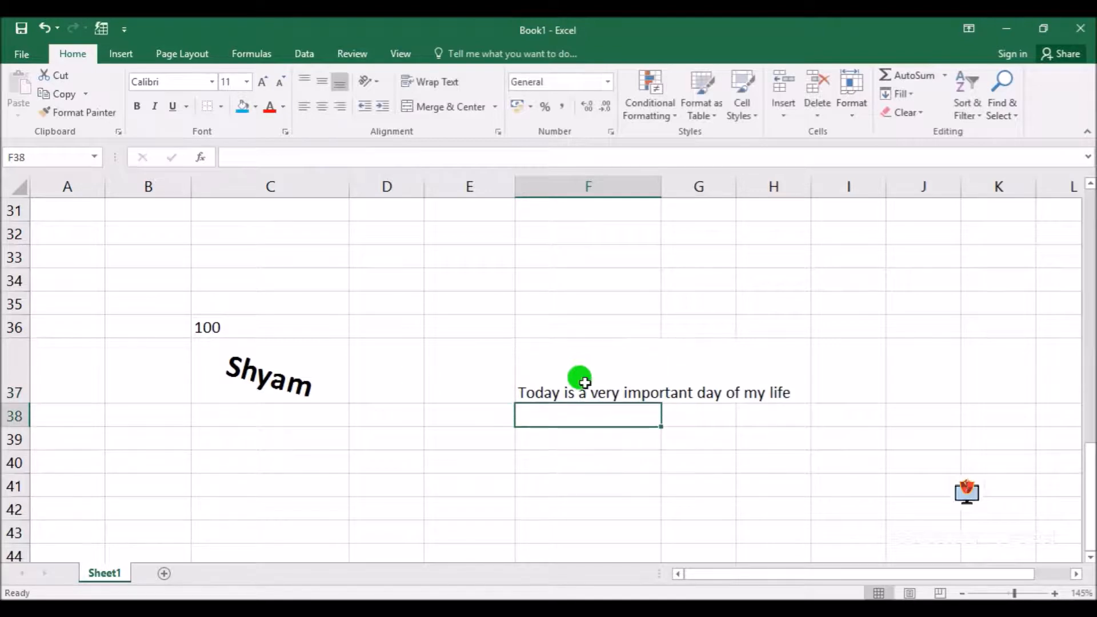
click(723, 406)
click(586, 384)
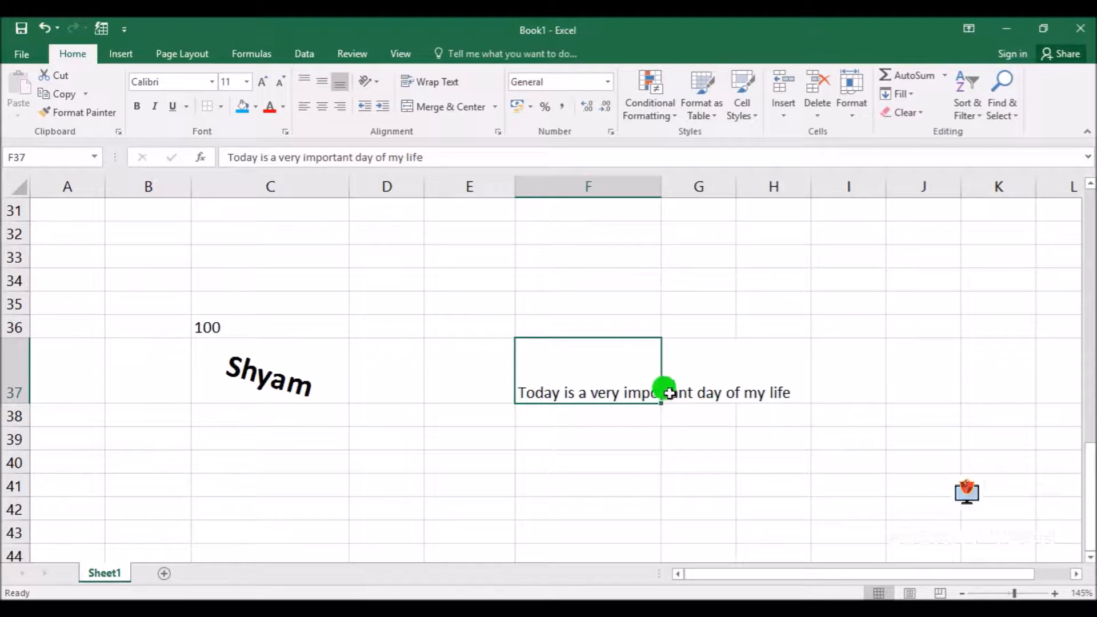
drag(661, 184, 694, 183)
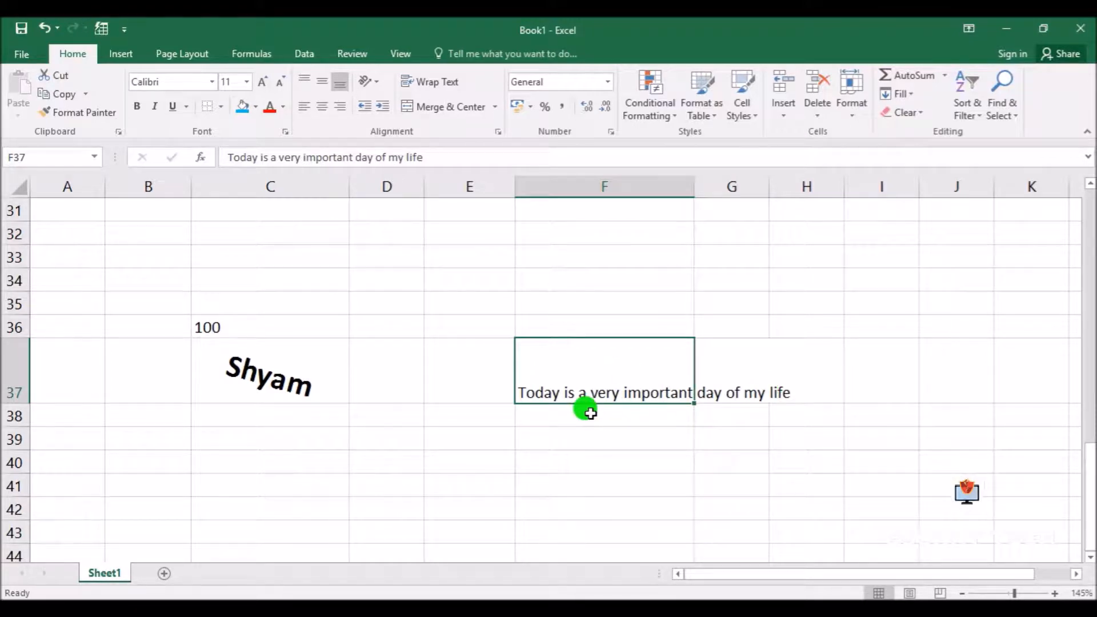
Enter "Today is Wednesday" in cell G37
click(716, 366)
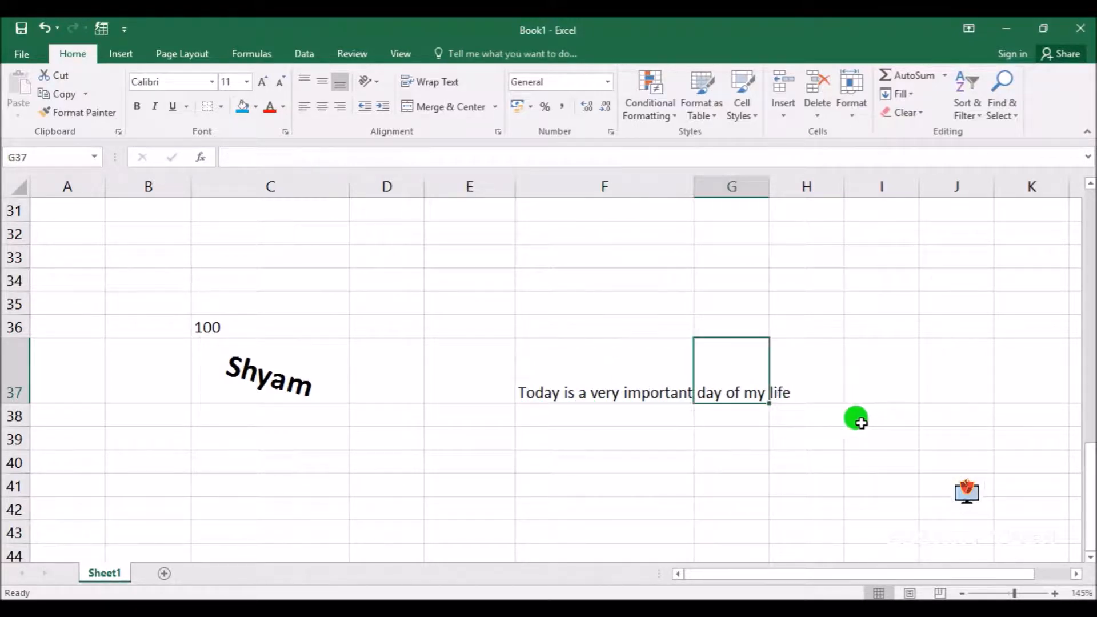
text(T)
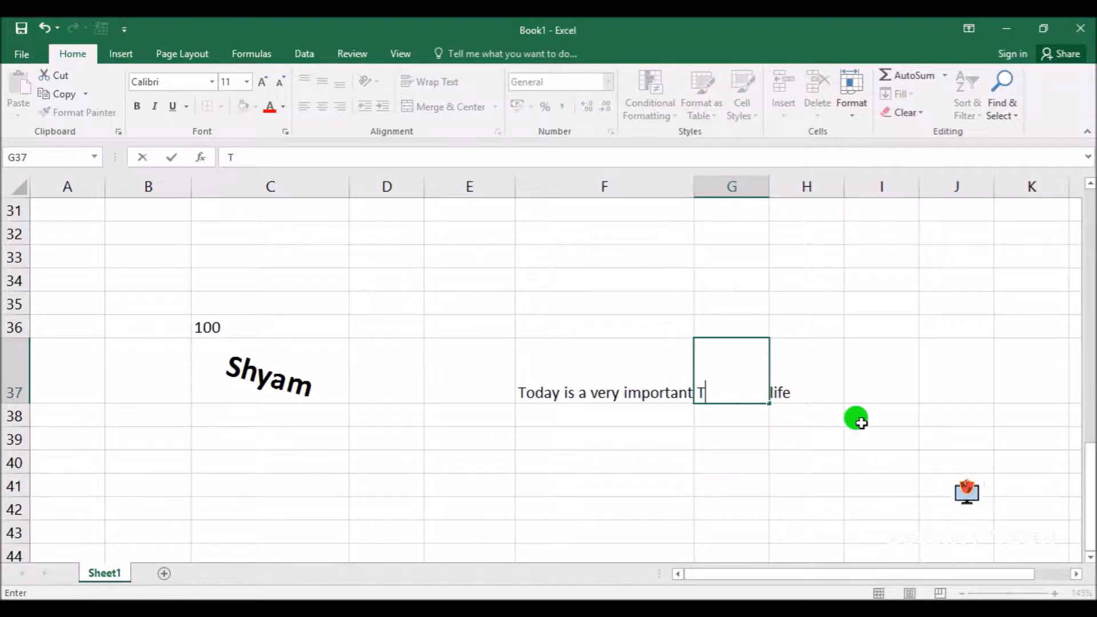
text(poday is w)
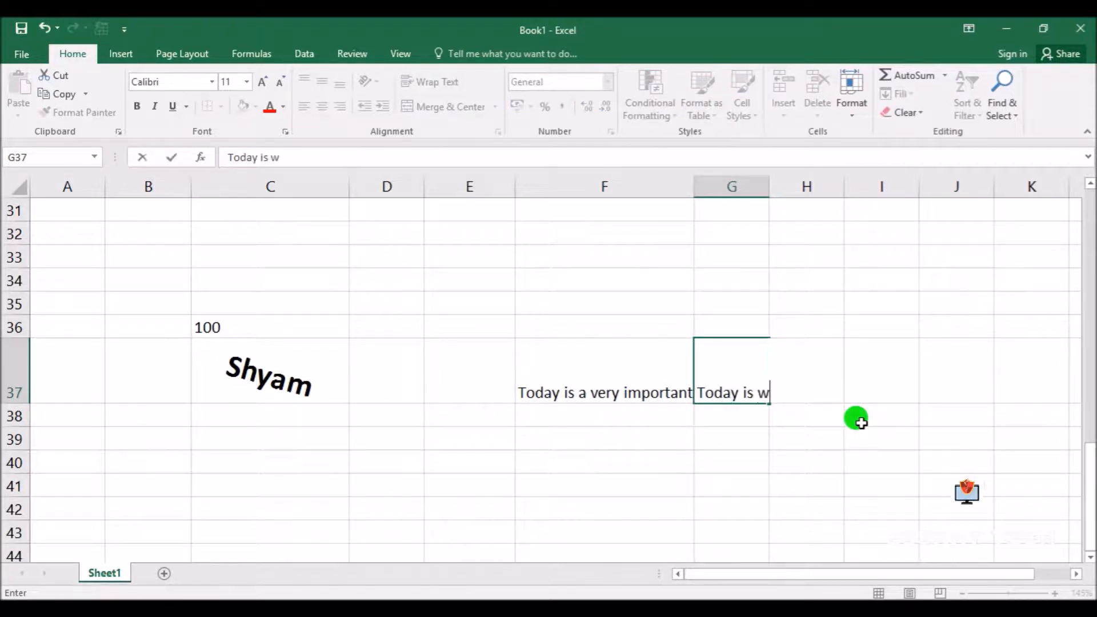
text(edme)
key(BackSpace)
key(BackSpace)
text(nesday)
key(Return)
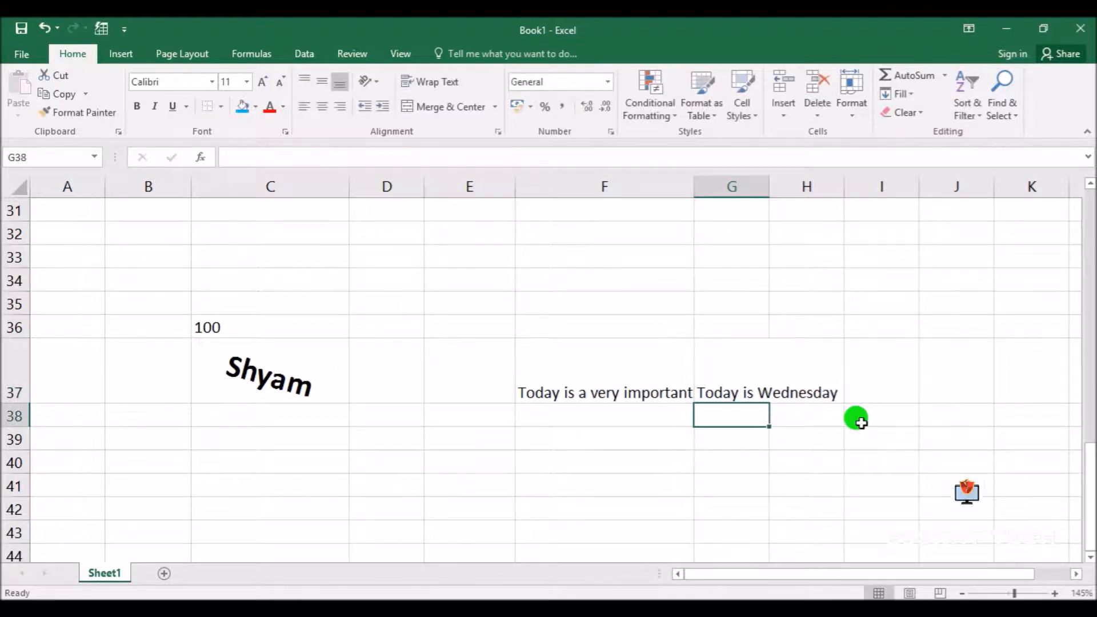
Turn on Wrap text for cell F37 through Format Cells and widen column G slightly
click(737, 387)
click(598, 383)
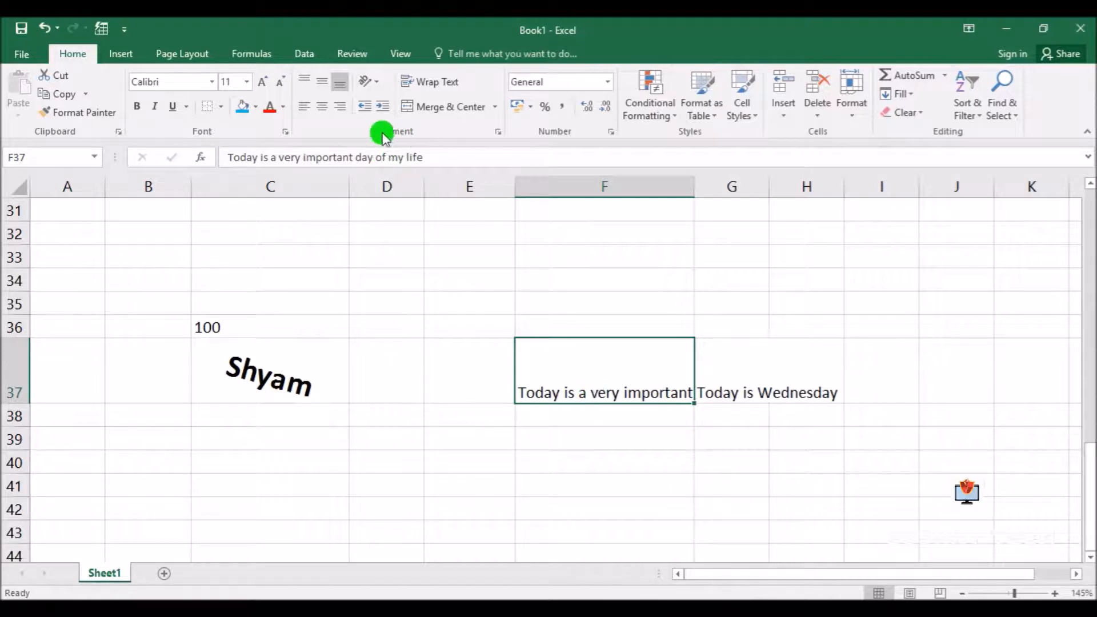
click(498, 132)
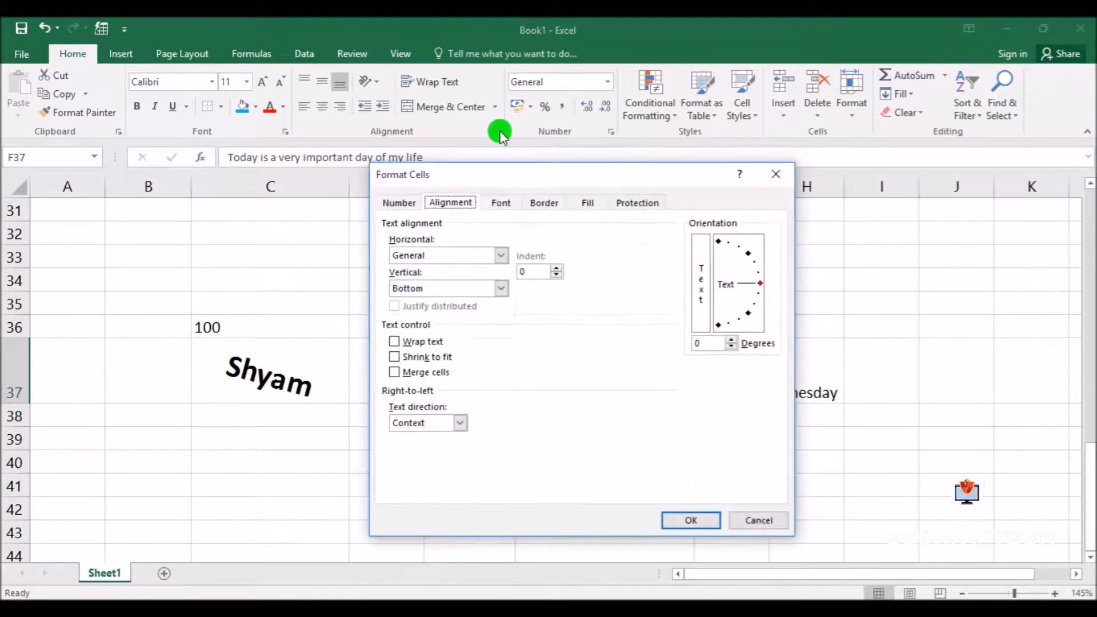
click(394, 343)
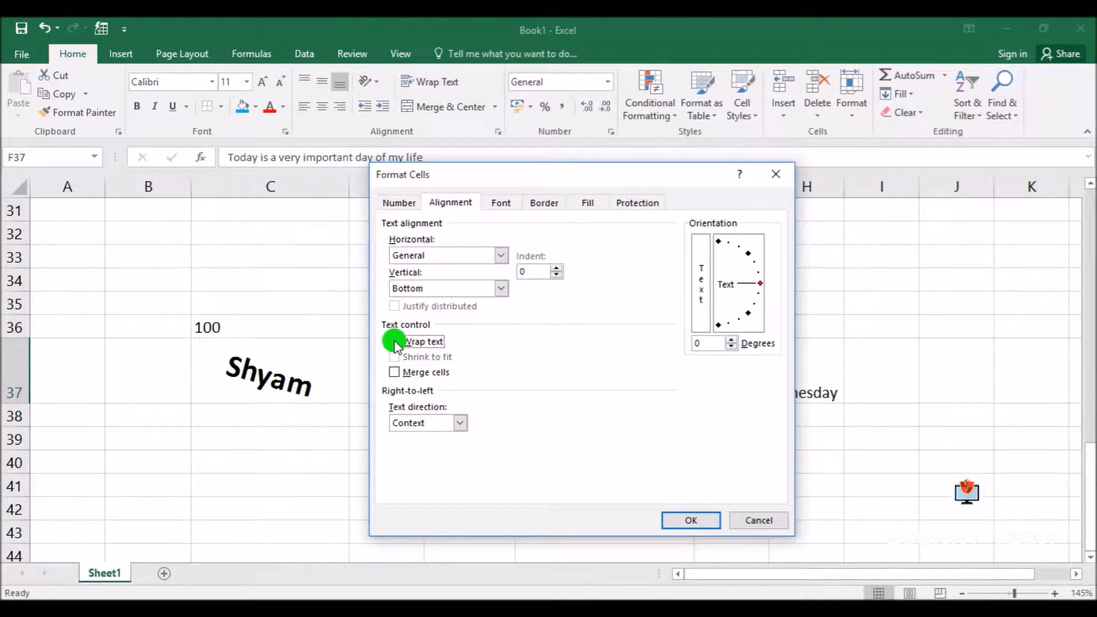
click(695, 519)
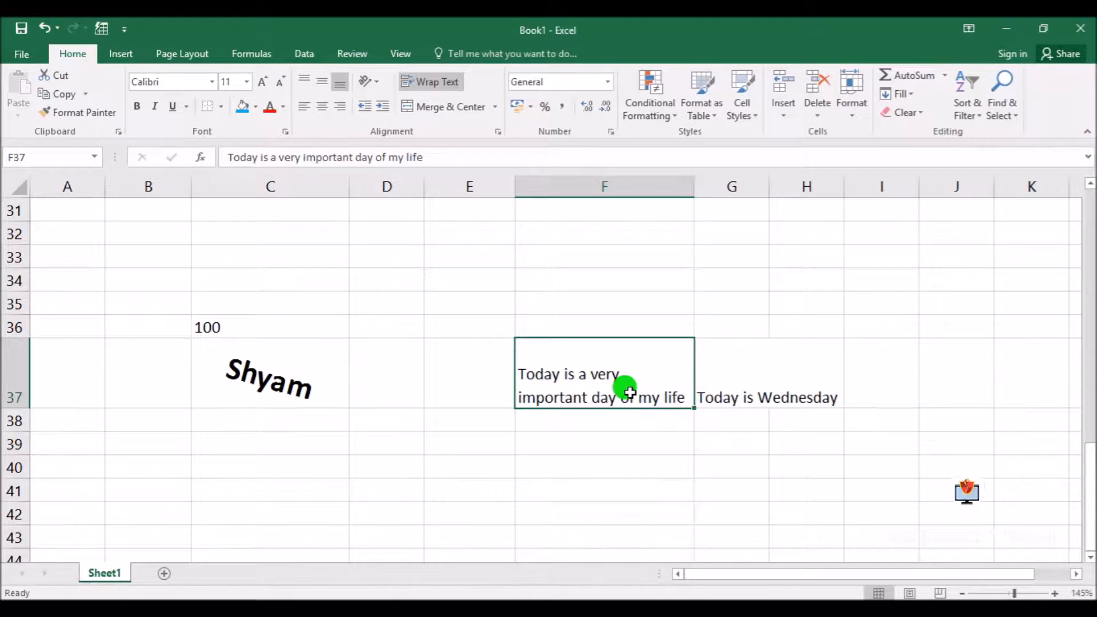
drag(769, 187, 779, 186)
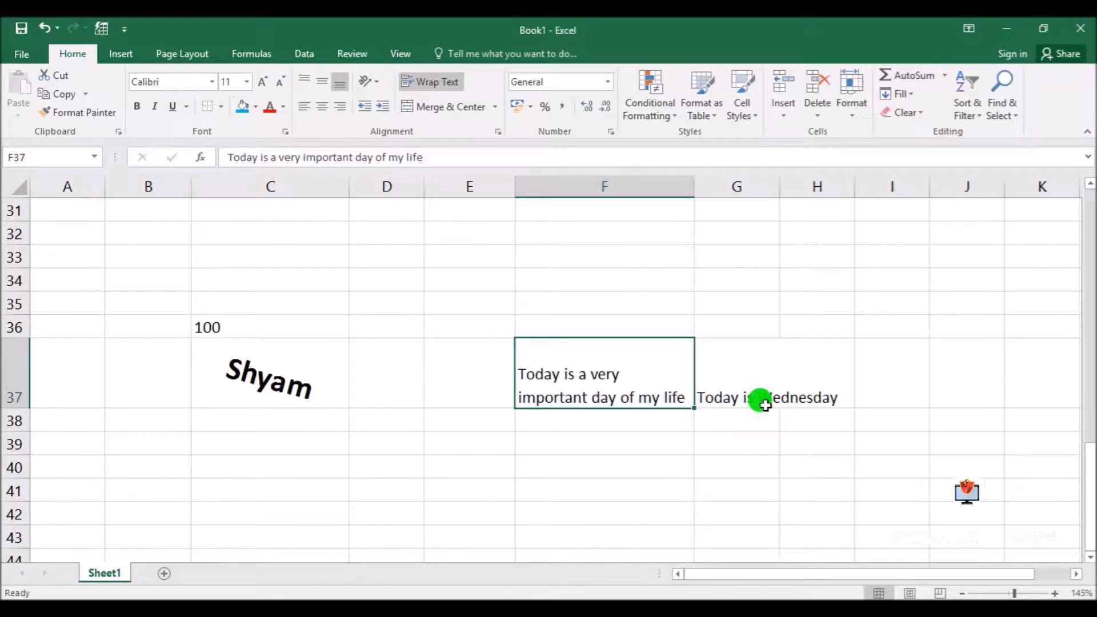
click(747, 393)
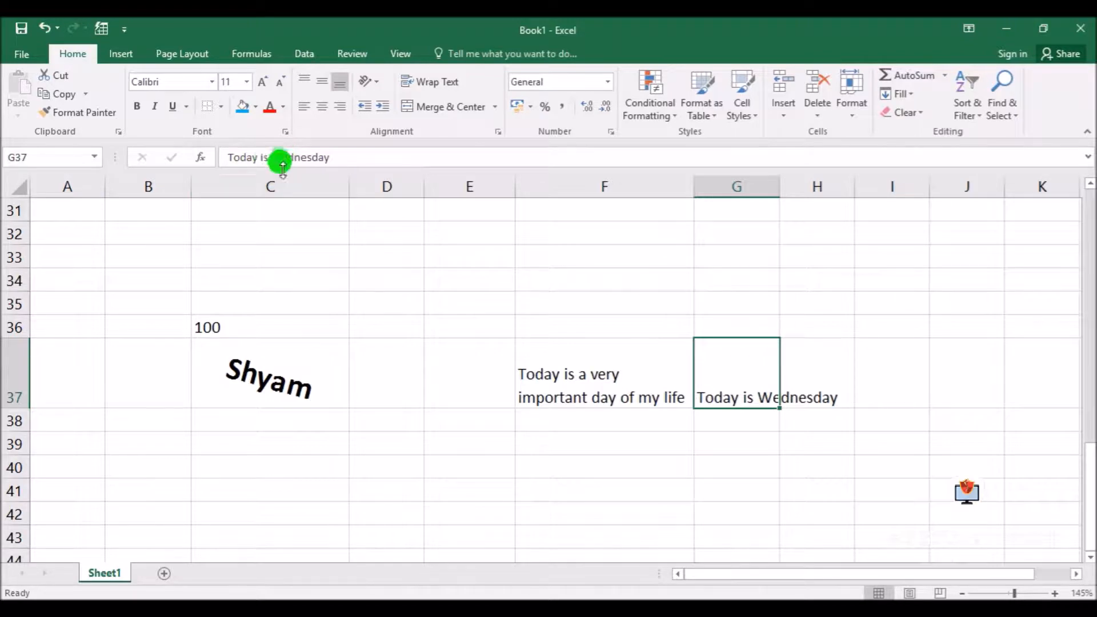
click(260, 156)
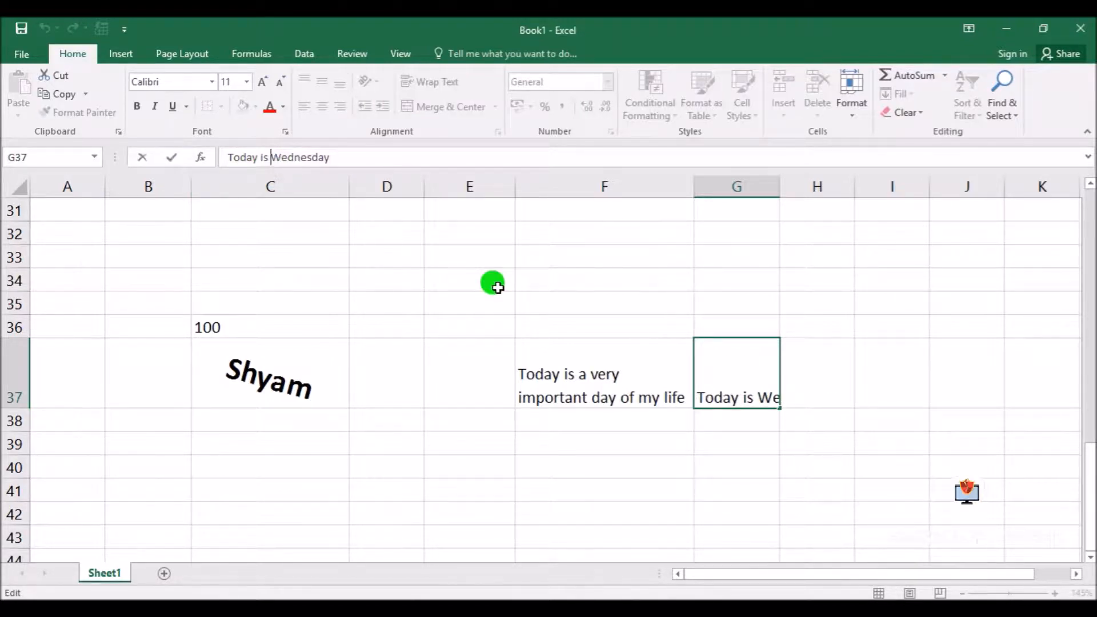
key(alt)
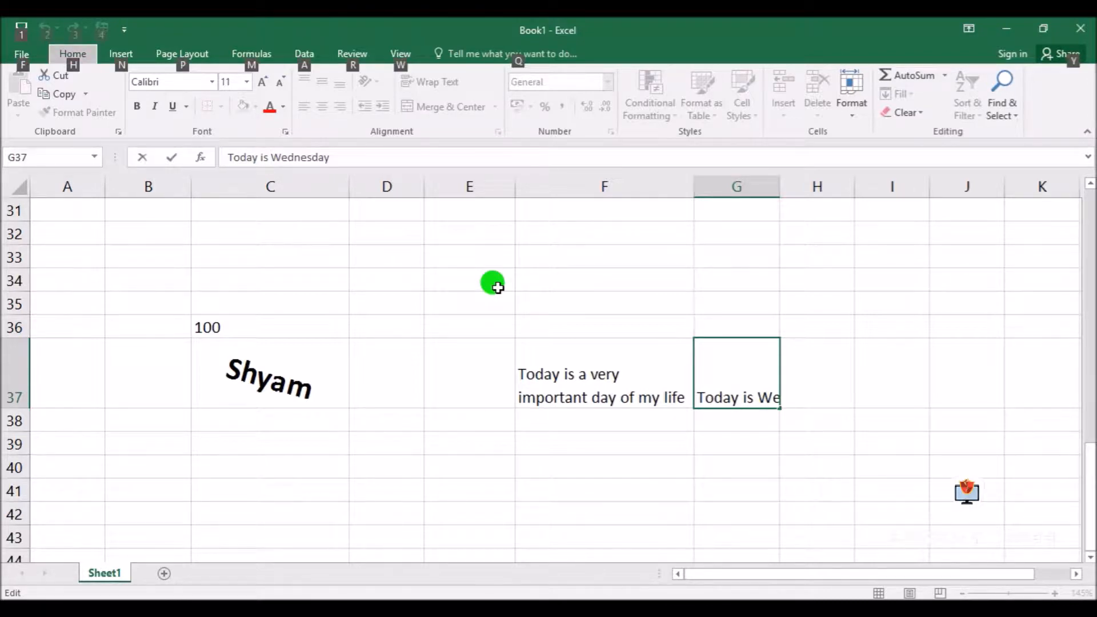
key(Escape)
key(Escape)
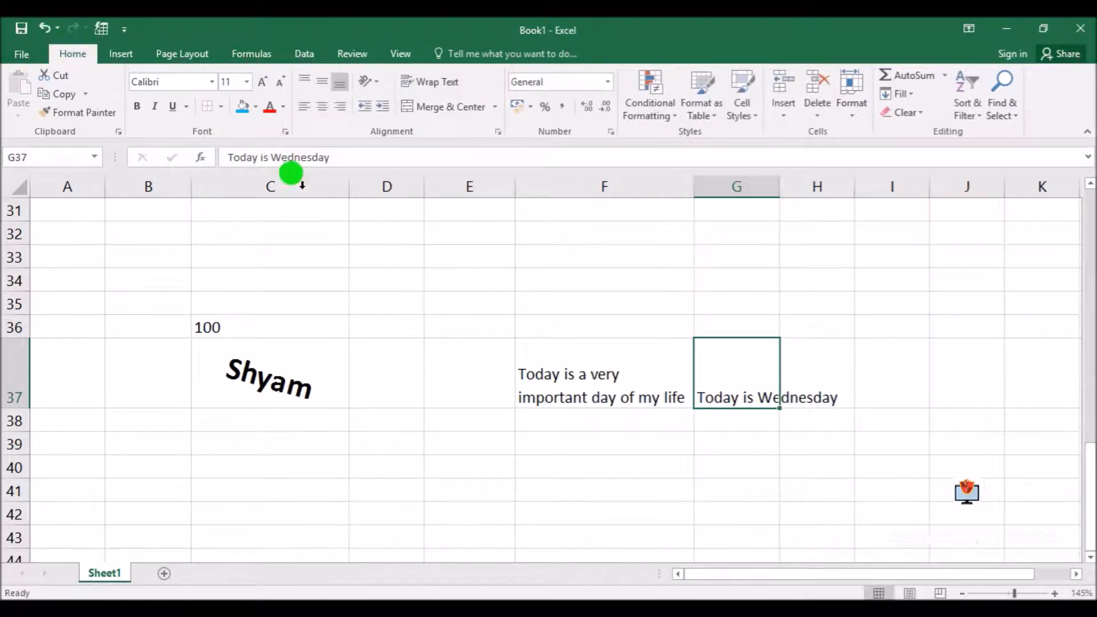
Insert a line break before "Wednesday" within the text of cell G37
click(269, 157)
key(BackSpace)
key(BackSpace)
key(BackSpace)
key(BackSpace)
key(BackSpace)
key(BackSpace)
key(BackSpace)
key(BackSpace)
key(BackSpace)
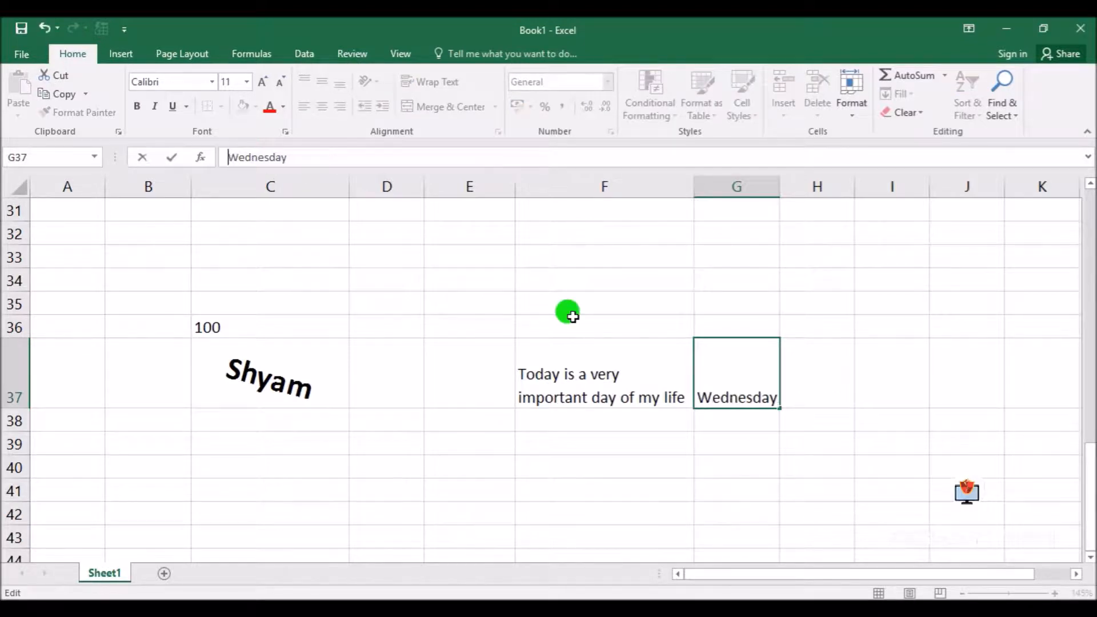
key(Escape)
click(783, 458)
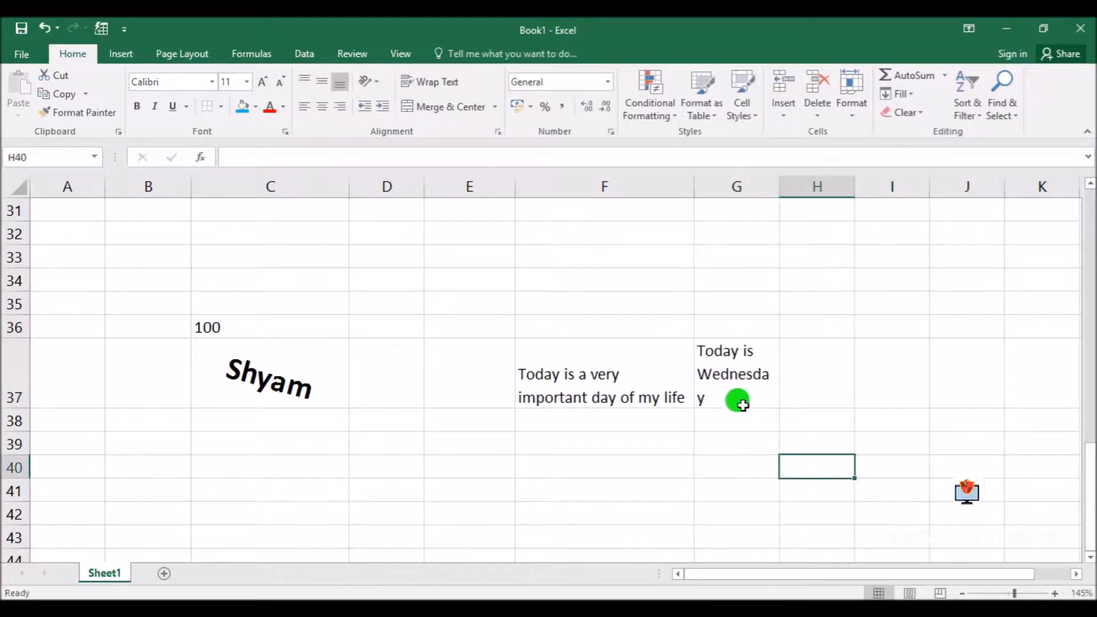
Widen column G so that "Wednesday" in cell G37 fits on a single line
click(746, 403)
drag(780, 189, 793, 184)
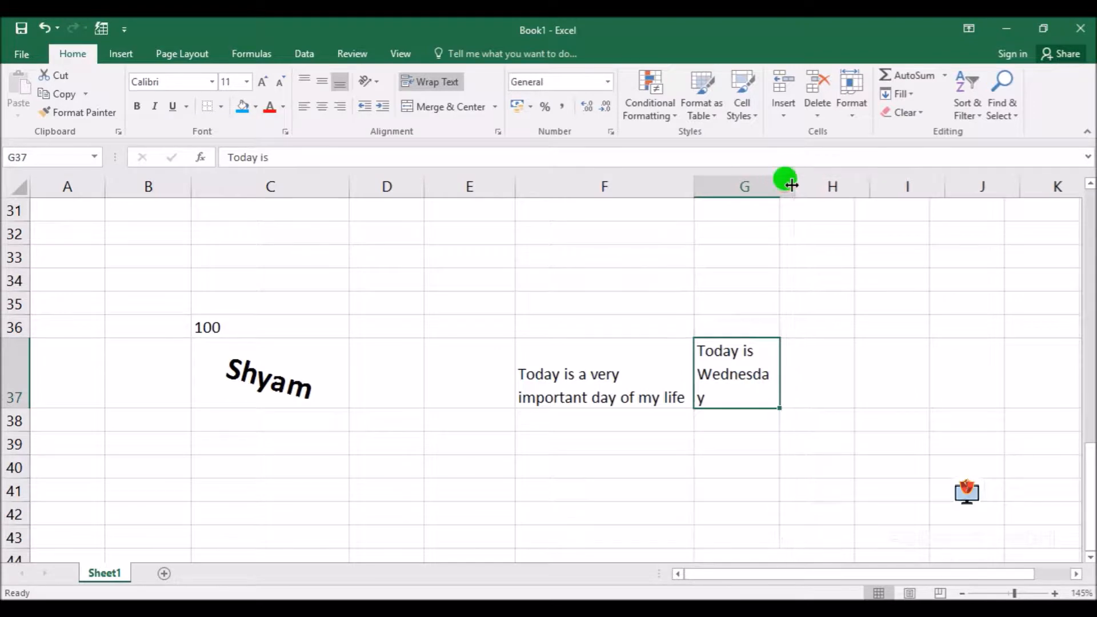
click(743, 463)
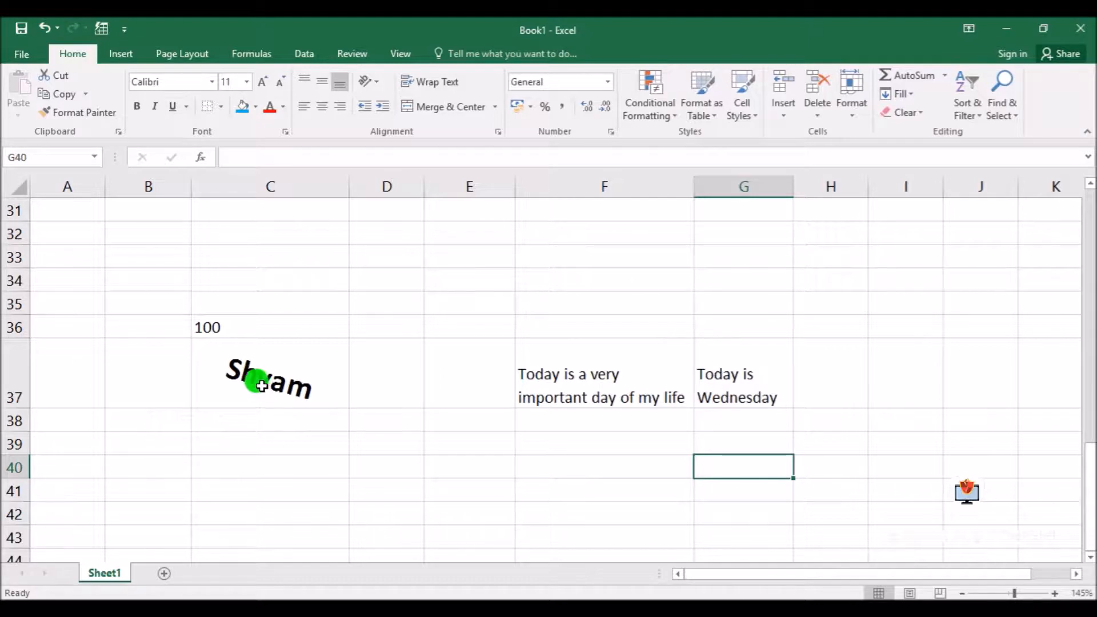
Move the number block in range D6:G13 so that it starts at cell B1, and narrow column C
scroll(297, 389, up, 10)
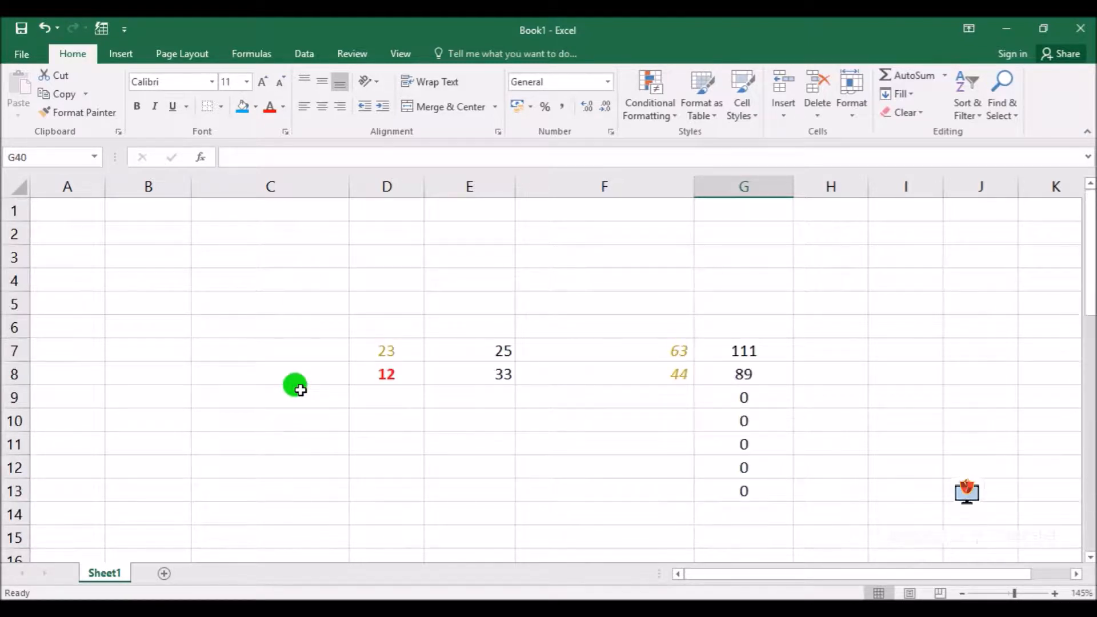
click(612, 437)
drag(372, 343, 744, 491)
click(299, 372)
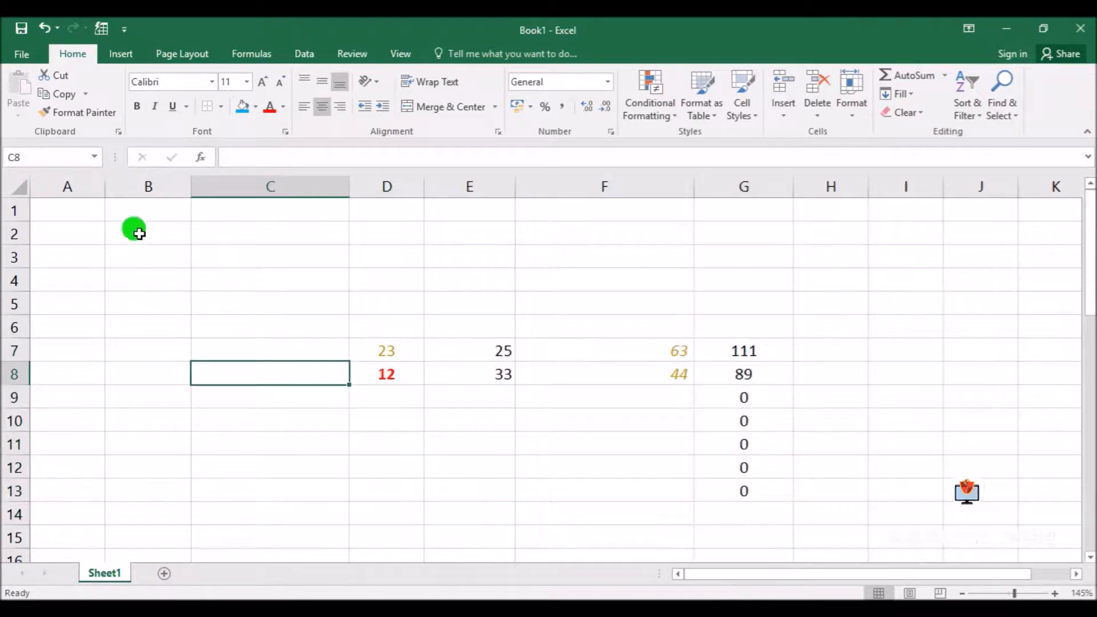
click(136, 217)
drag(386, 324, 740, 482)
drag(654, 503, 387, 387)
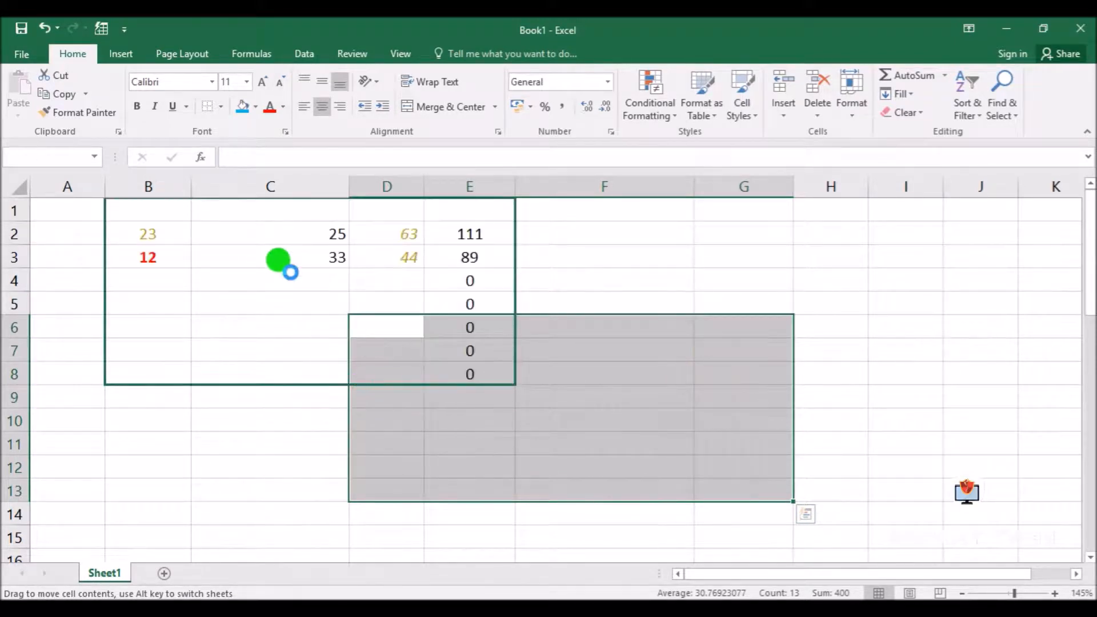
click(736, 395)
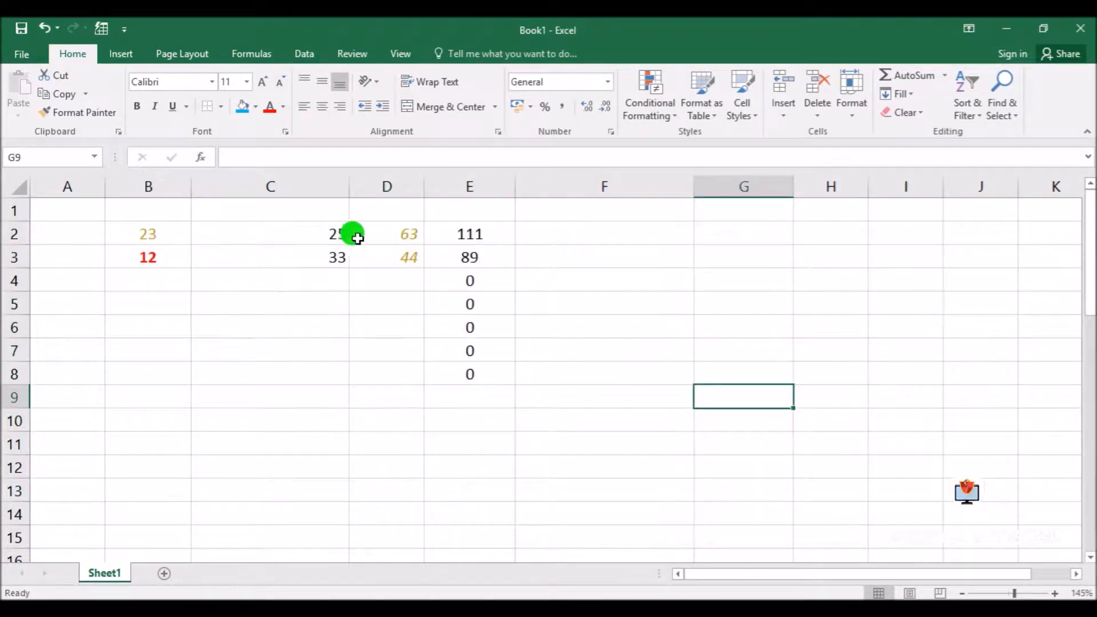
drag(350, 186, 301, 186)
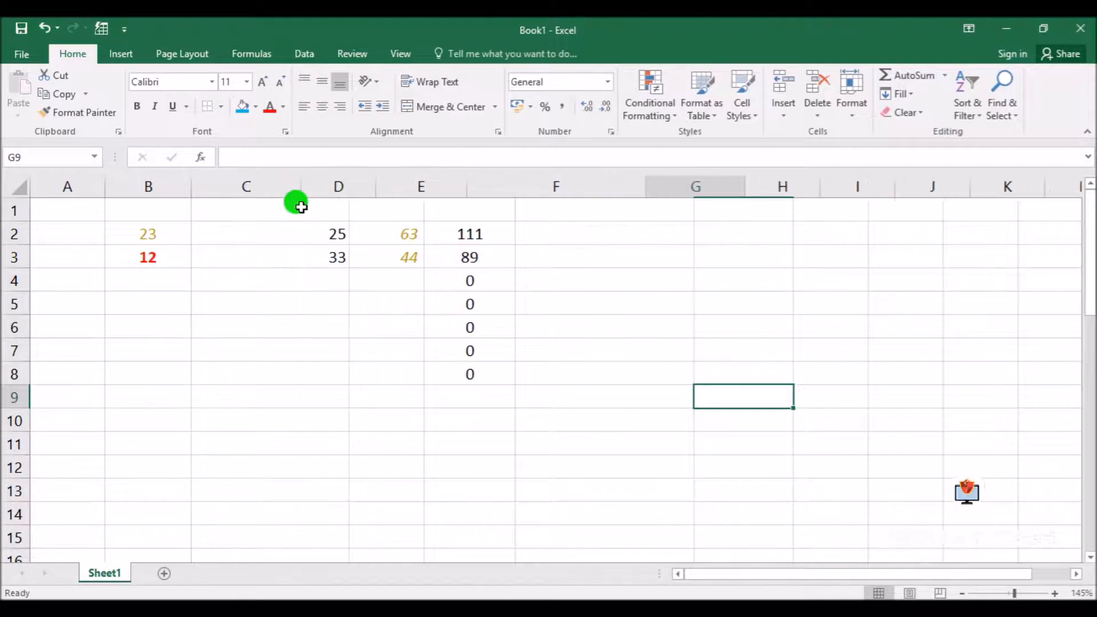
In Format Cells for range B2:E8, set red medium solid lines as the left and right borders
drag(150, 233, 413, 376)
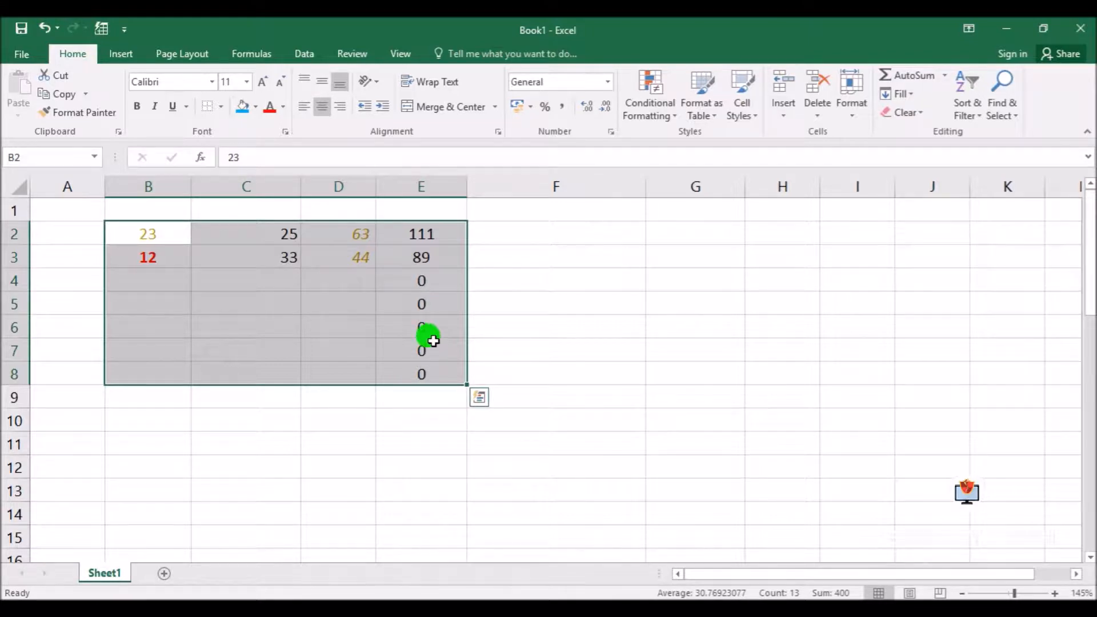
click(221, 107)
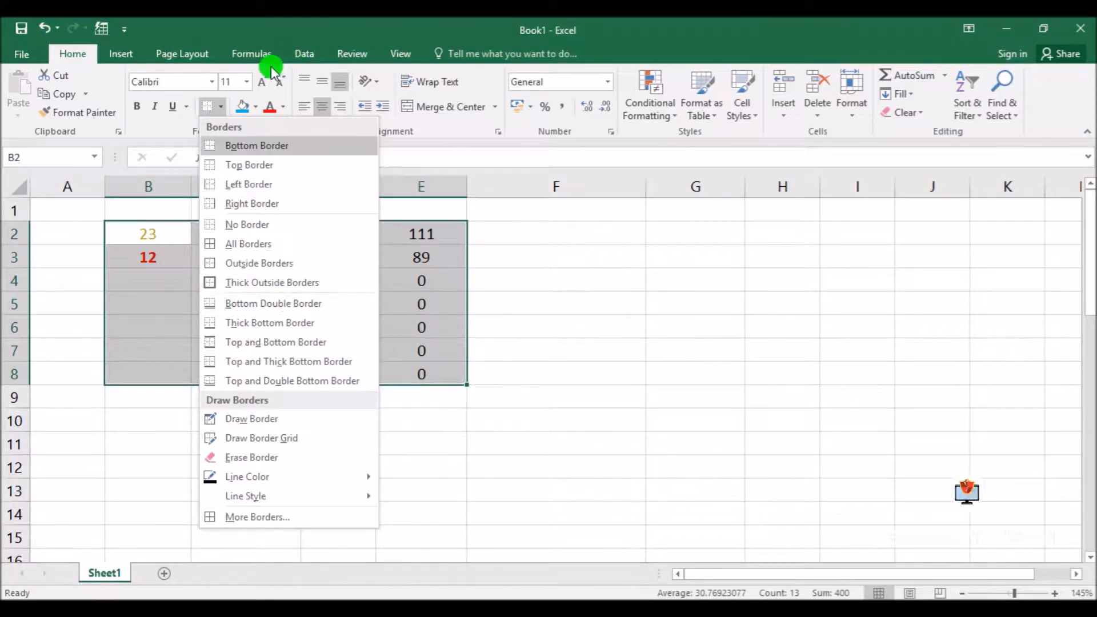
click(333, 20)
click(499, 133)
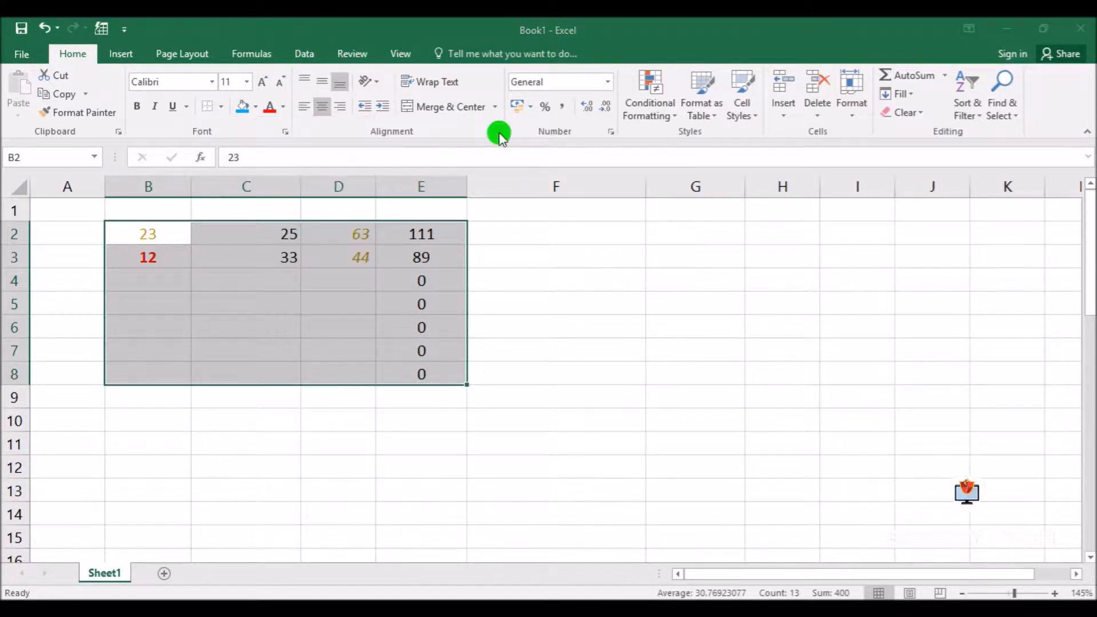
drag(537, 176, 673, 150)
click(676, 176)
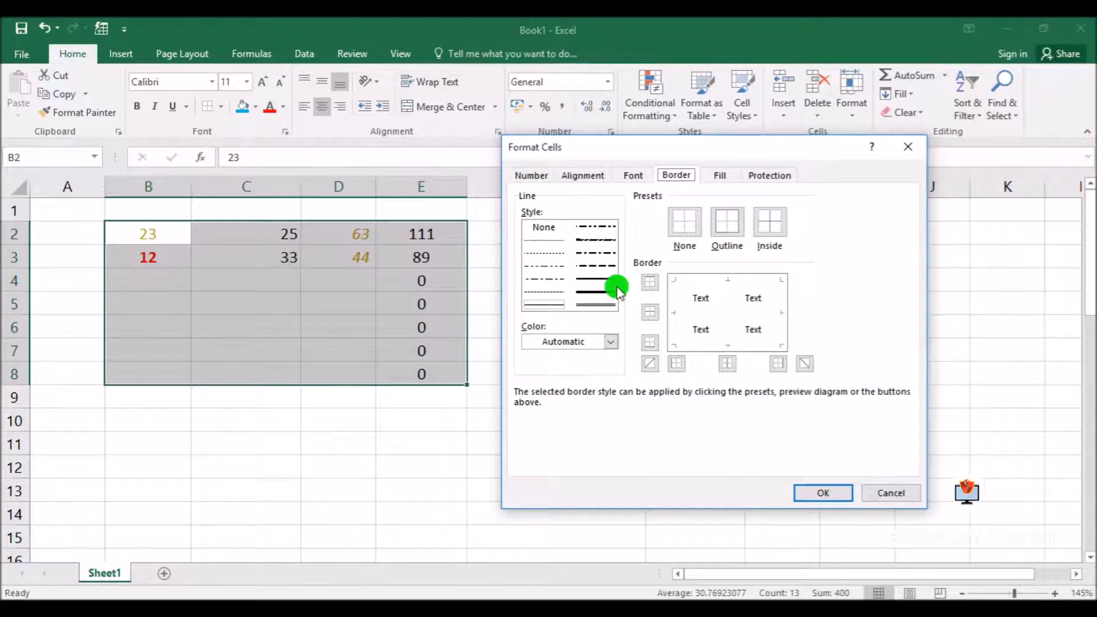
click(598, 279)
click(611, 341)
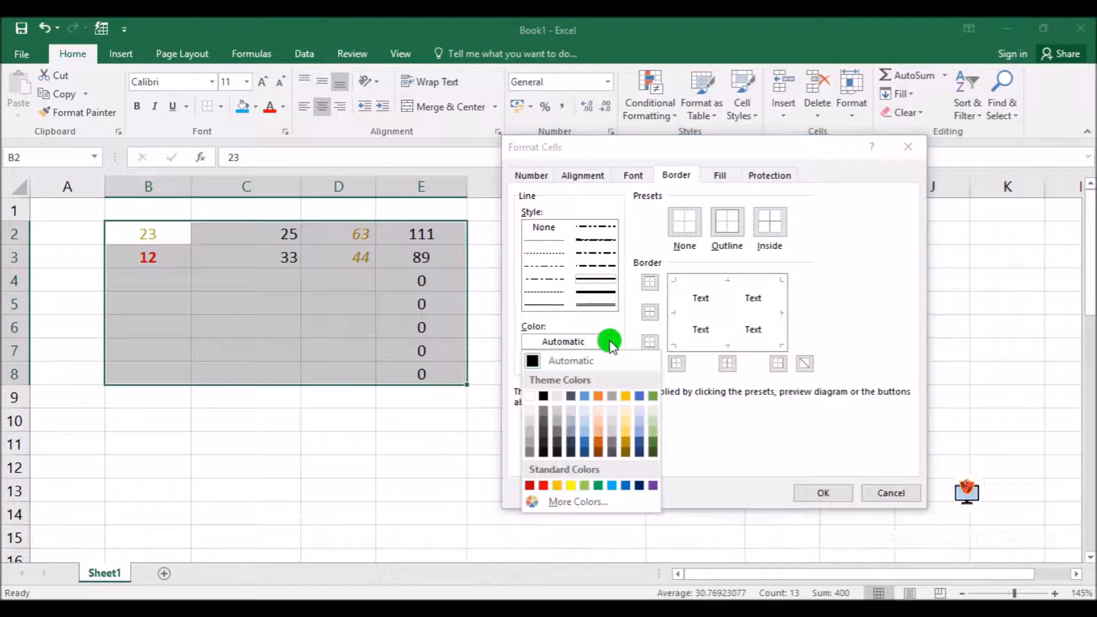
click(543, 485)
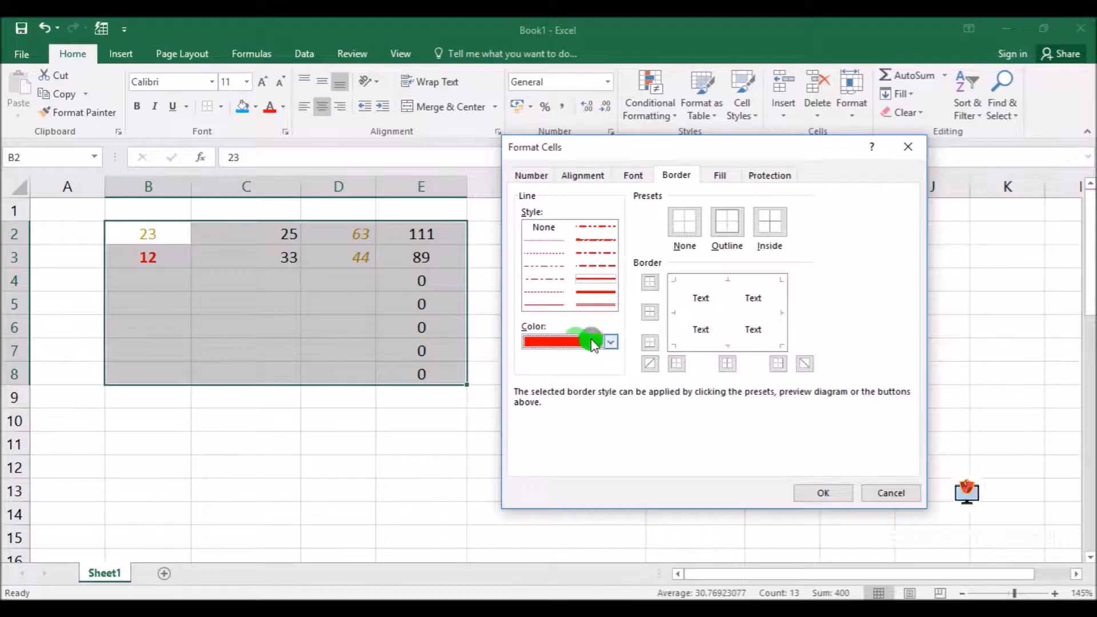
click(584, 280)
click(669, 311)
click(780, 317)
Set blue double lines as the top and bottom borders of range B2:E8
click(596, 297)
click(611, 341)
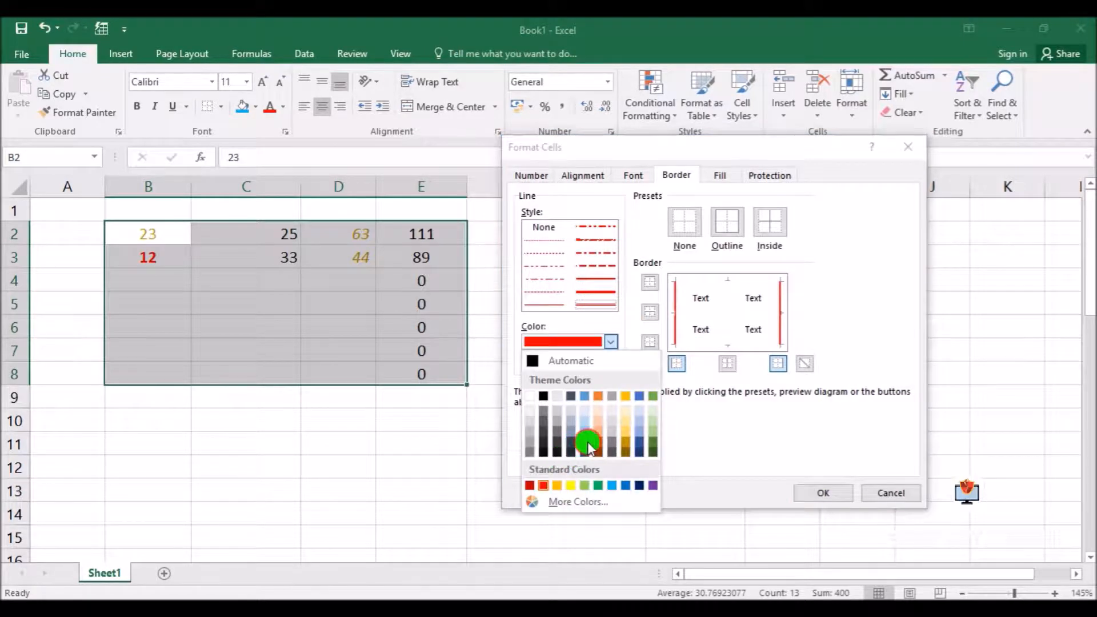
click(587, 449)
click(719, 289)
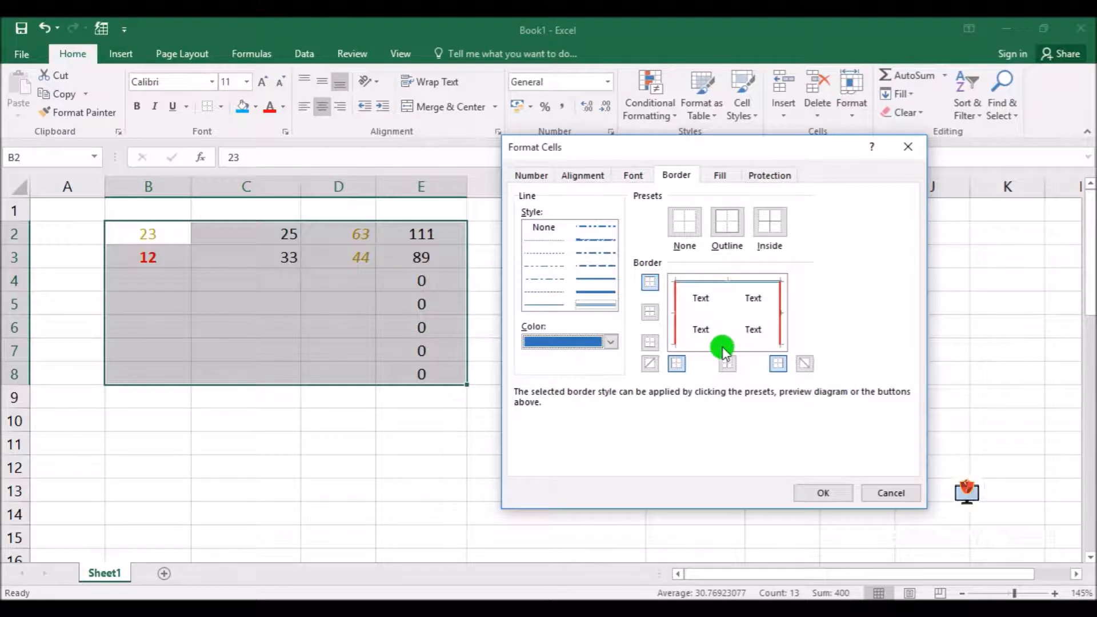
Set orange thin dash-dot lines as the inside horizontal and vertical borders of the range
click(543, 279)
click(611, 342)
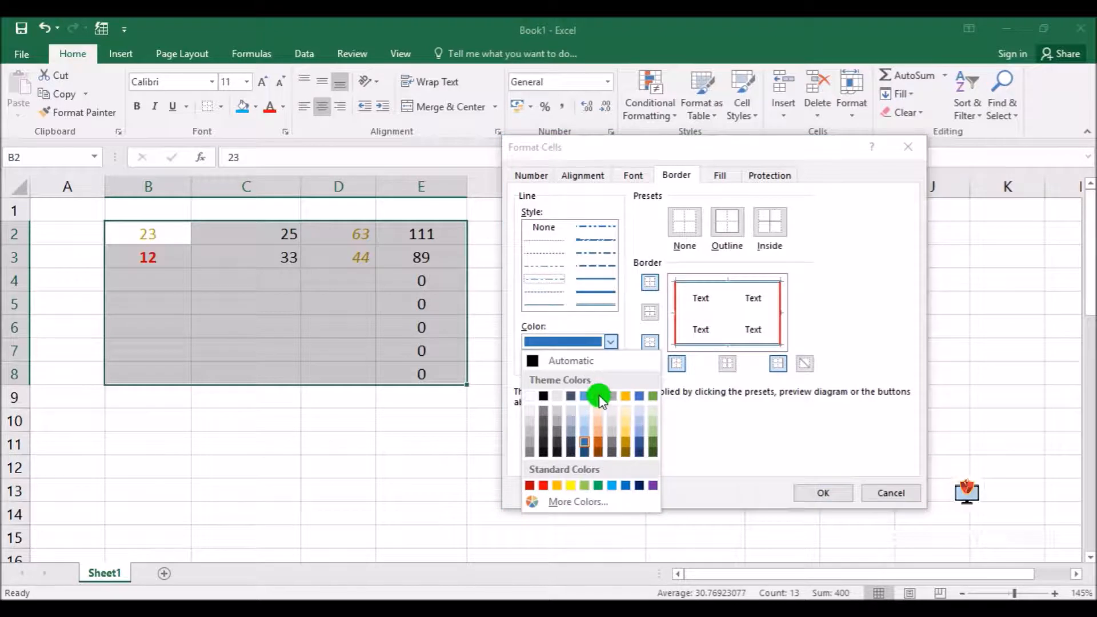
click(598, 443)
click(727, 296)
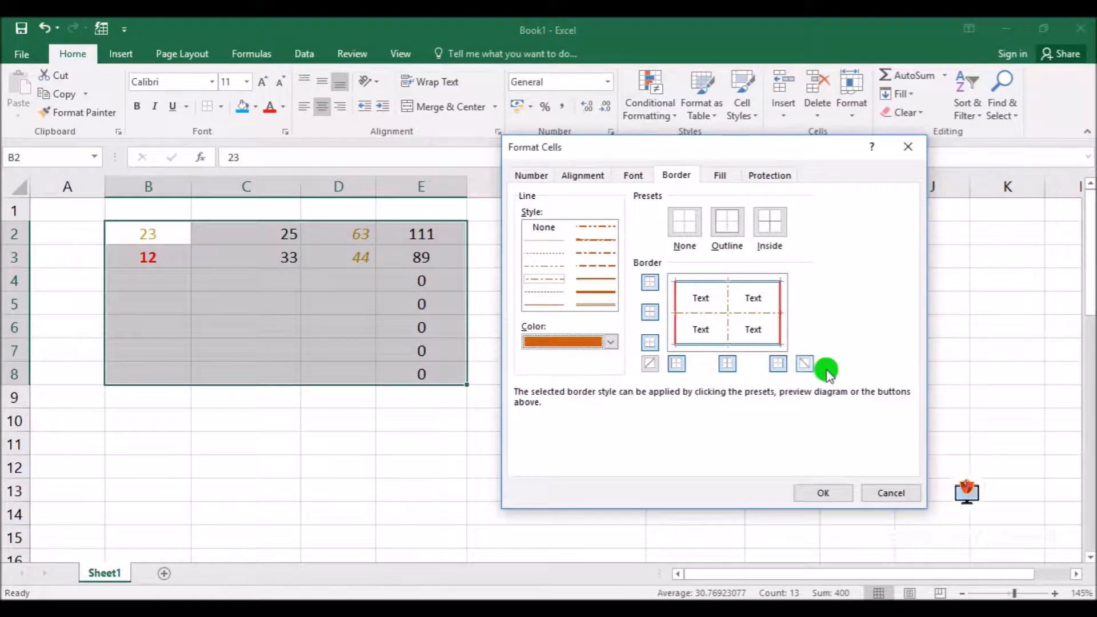
Add green dash-dot upward diagonal borders to the cells of the range
click(611, 341)
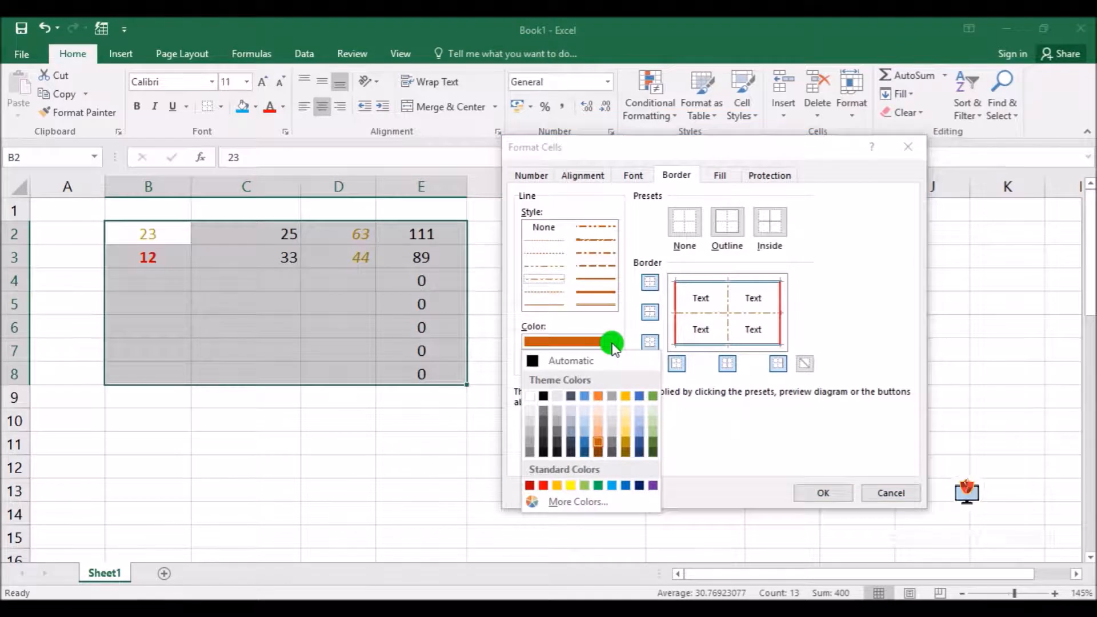
click(600, 487)
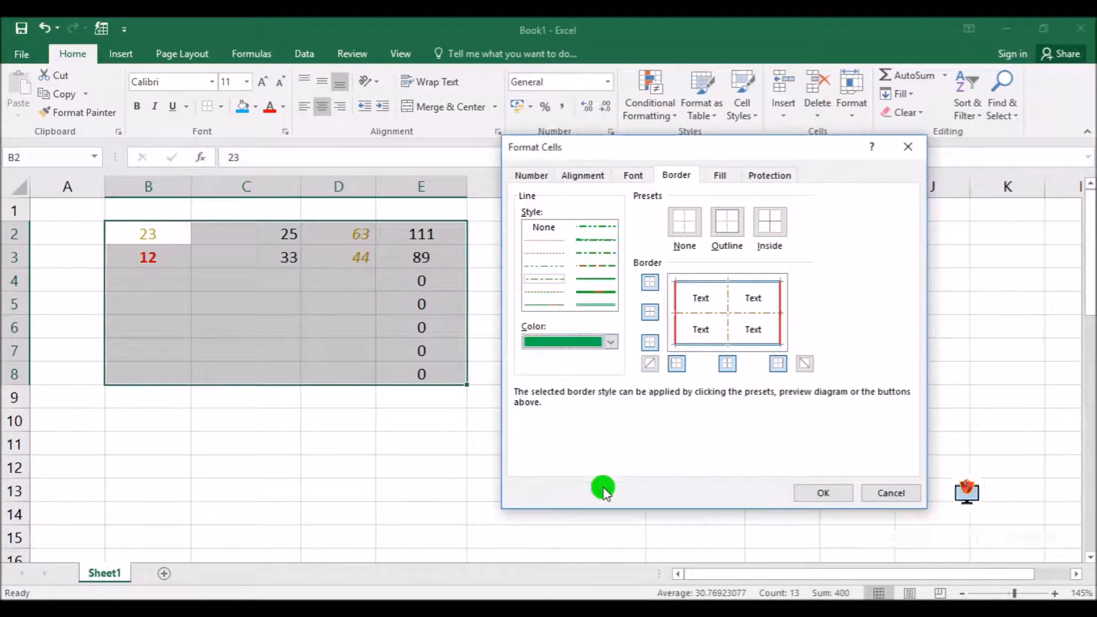
click(651, 365)
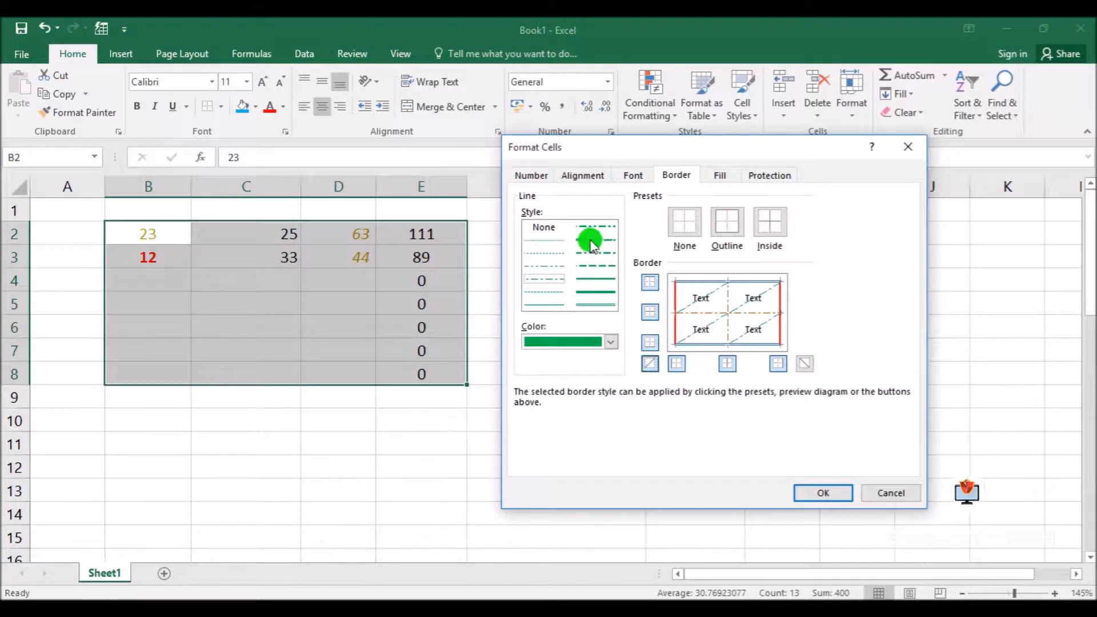
Add purple slanted dash-dot downward diagonal borders and apply all border settings to range B2:E8
click(611, 341)
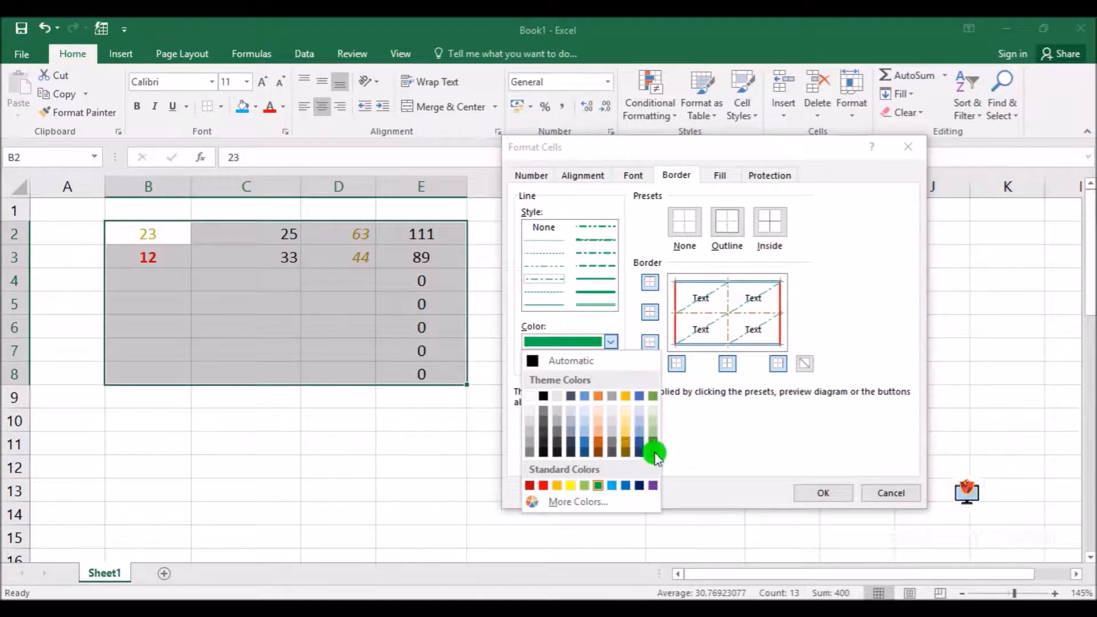
click(653, 486)
click(596, 305)
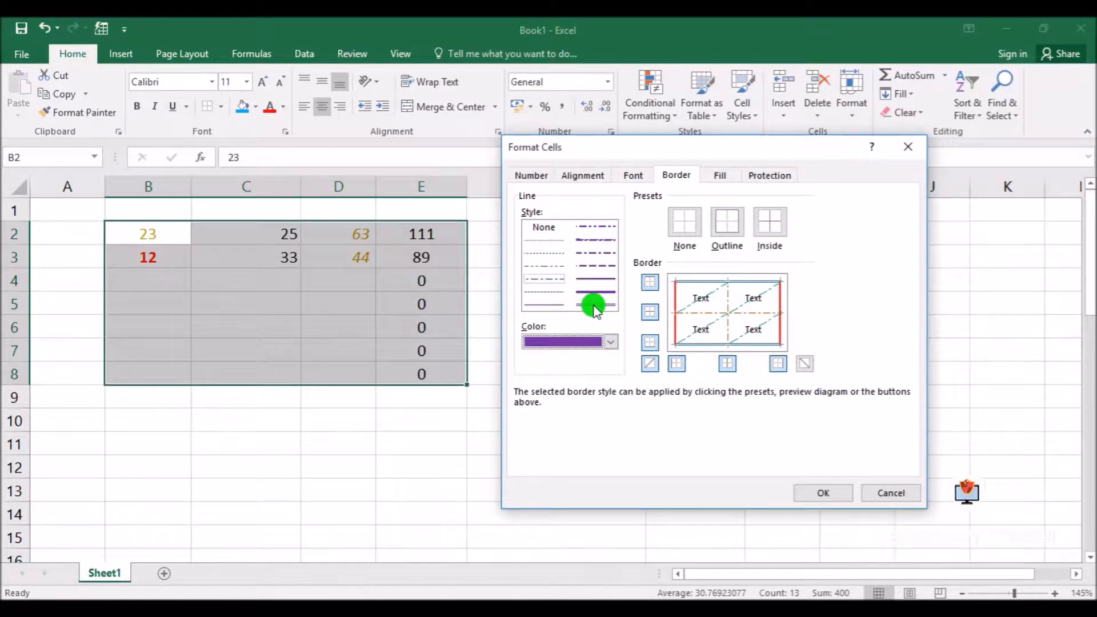
click(605, 267)
click(598, 240)
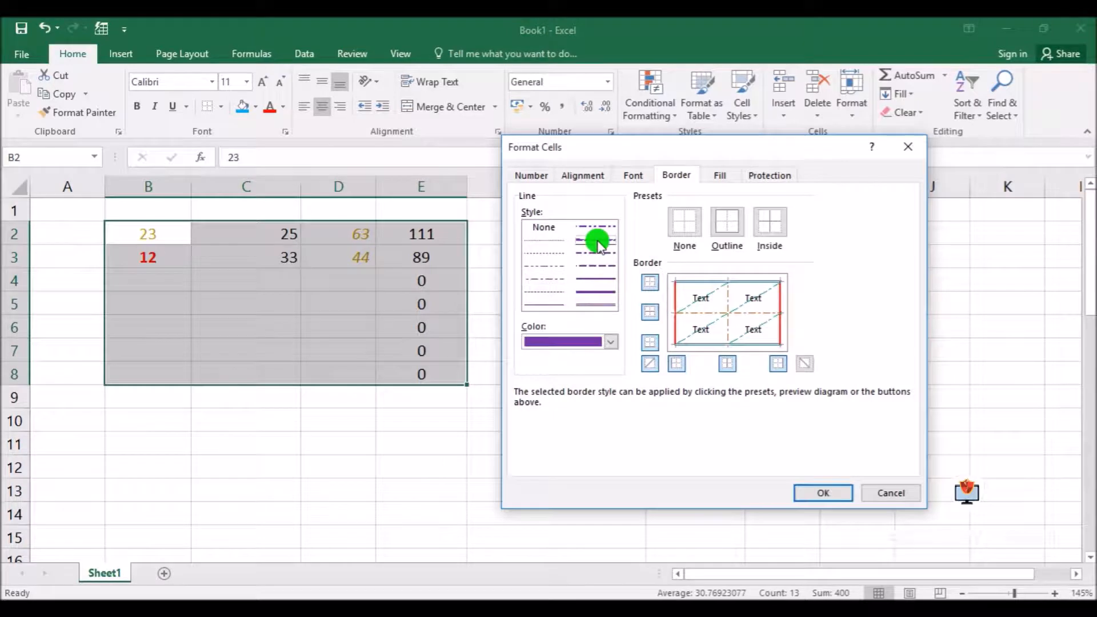
click(804, 364)
click(826, 493)
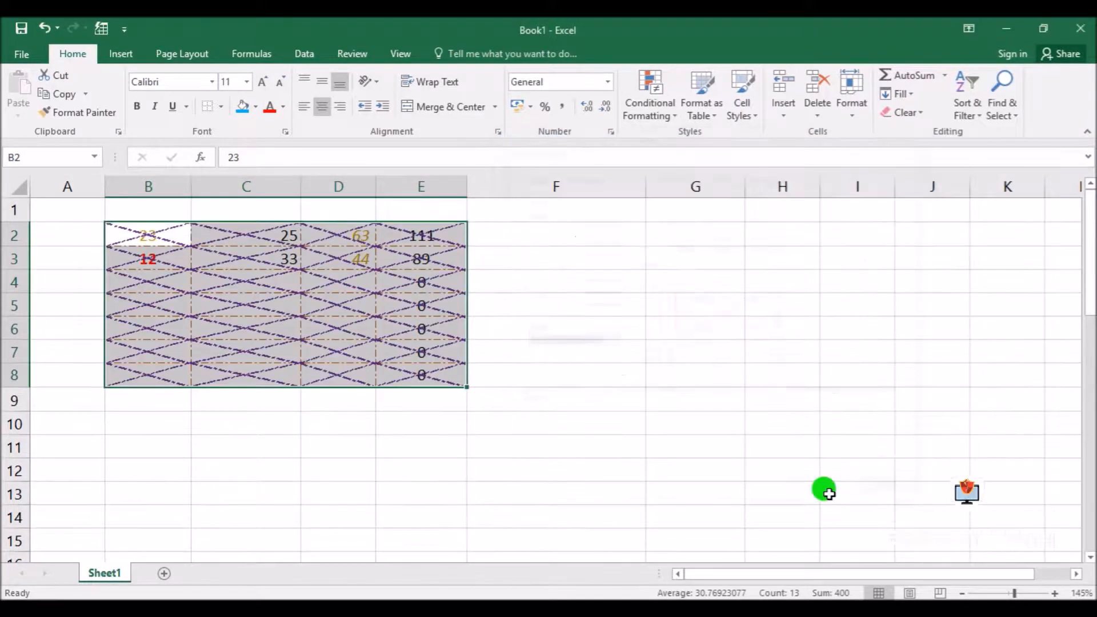
click(350, 508)
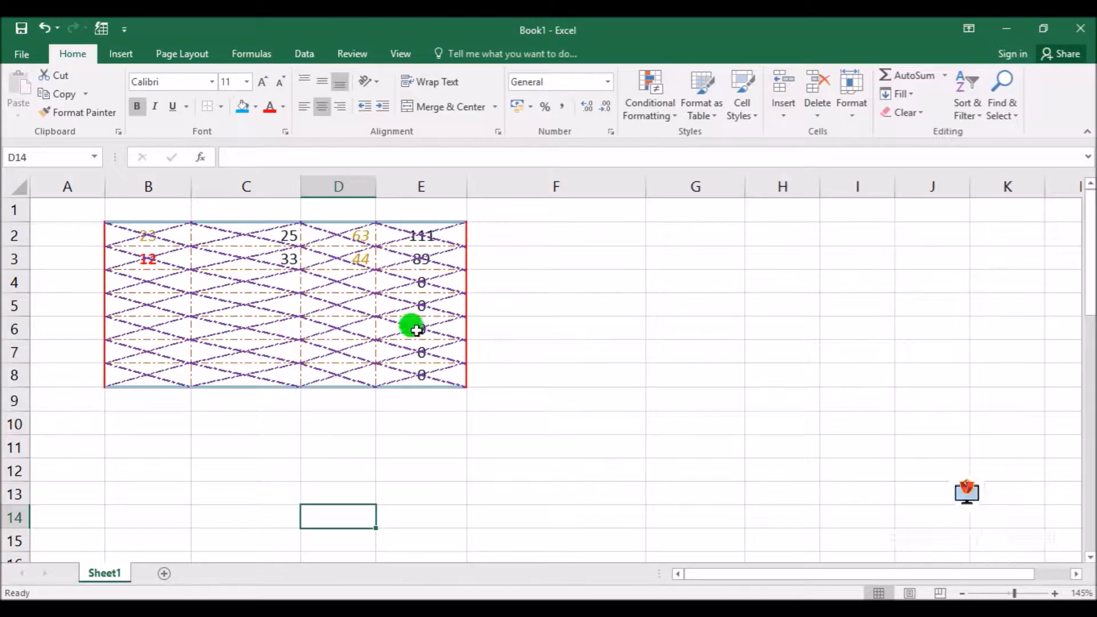
Insert a new blank row above row 1
click(19, 207)
right_click(19, 210)
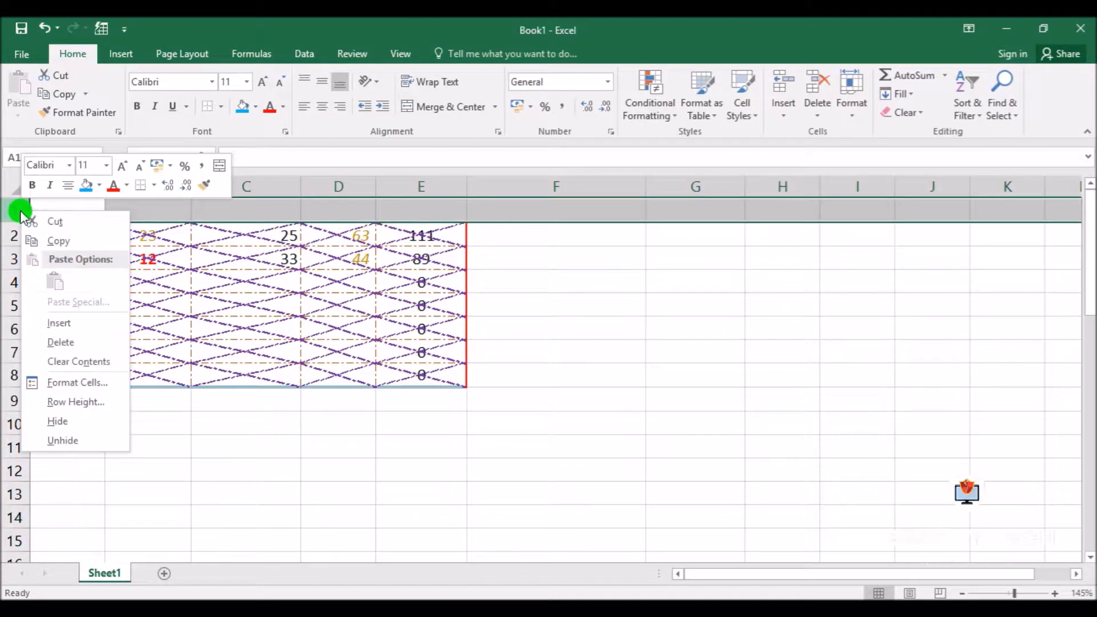
click(68, 324)
click(583, 350)
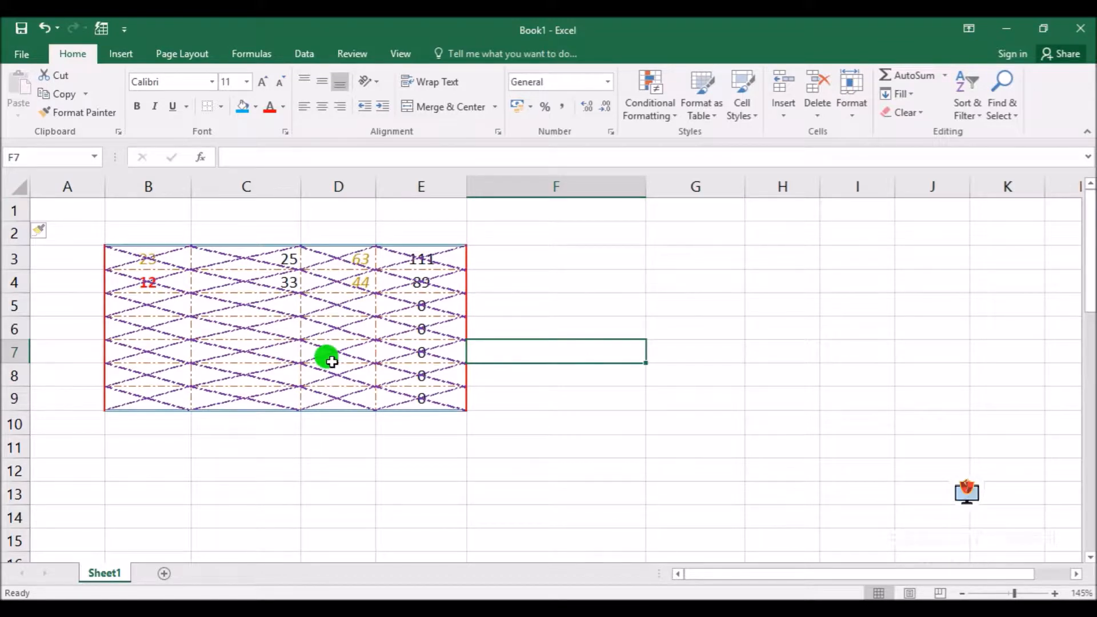
click(479, 495)
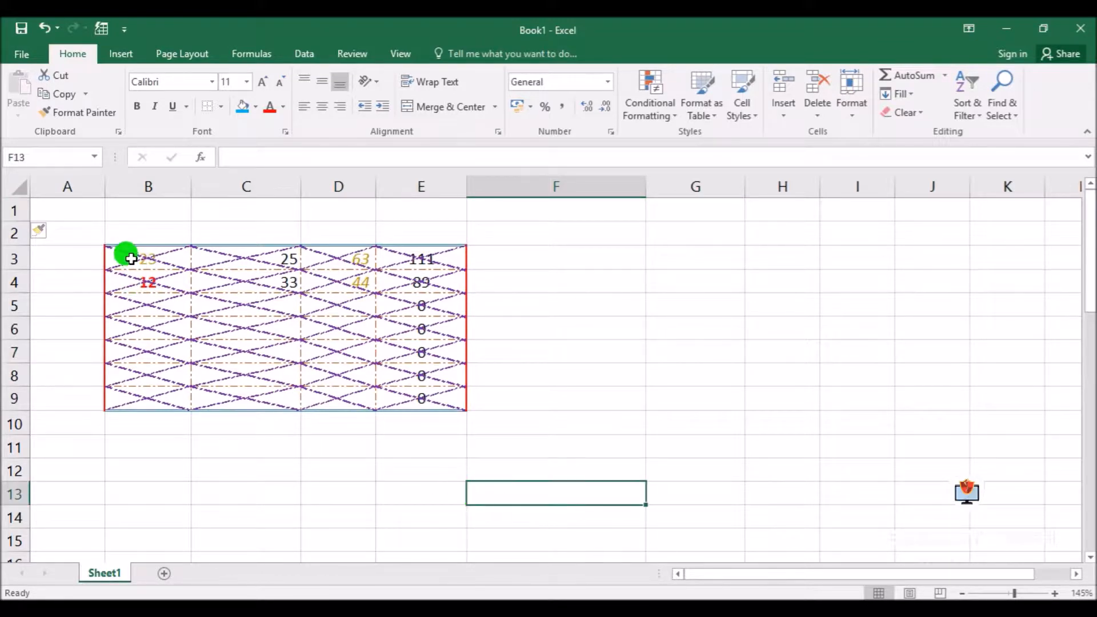
Enter the title "Marksheet of the Students" in cell B2 above the bordered table
drag(138, 230, 436, 239)
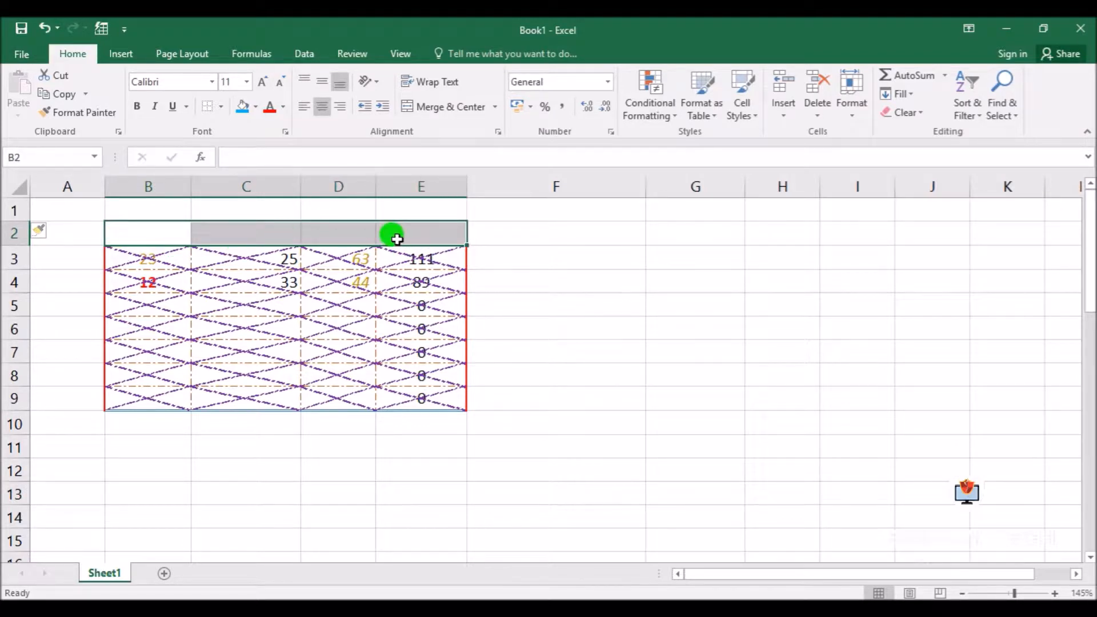
text(M)
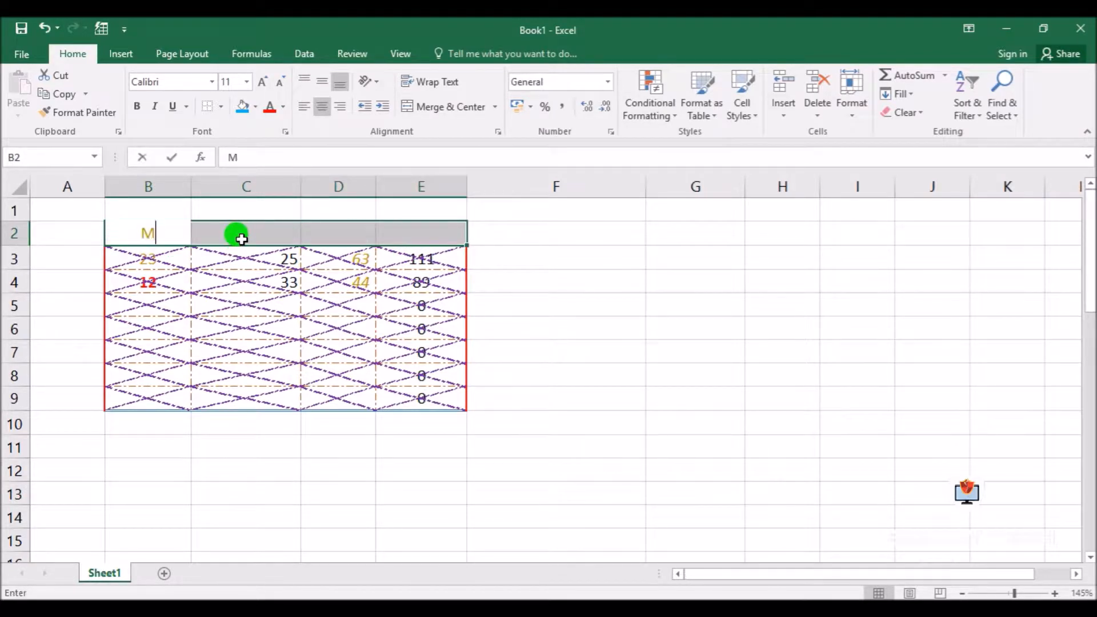
text(arksheet o)
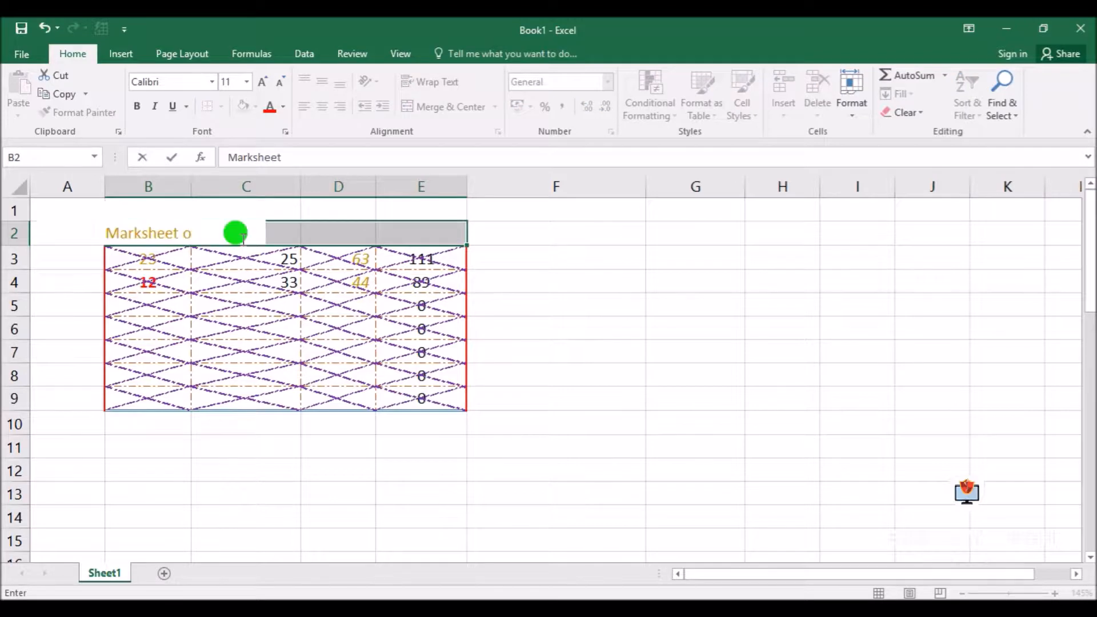
text(f the Students)
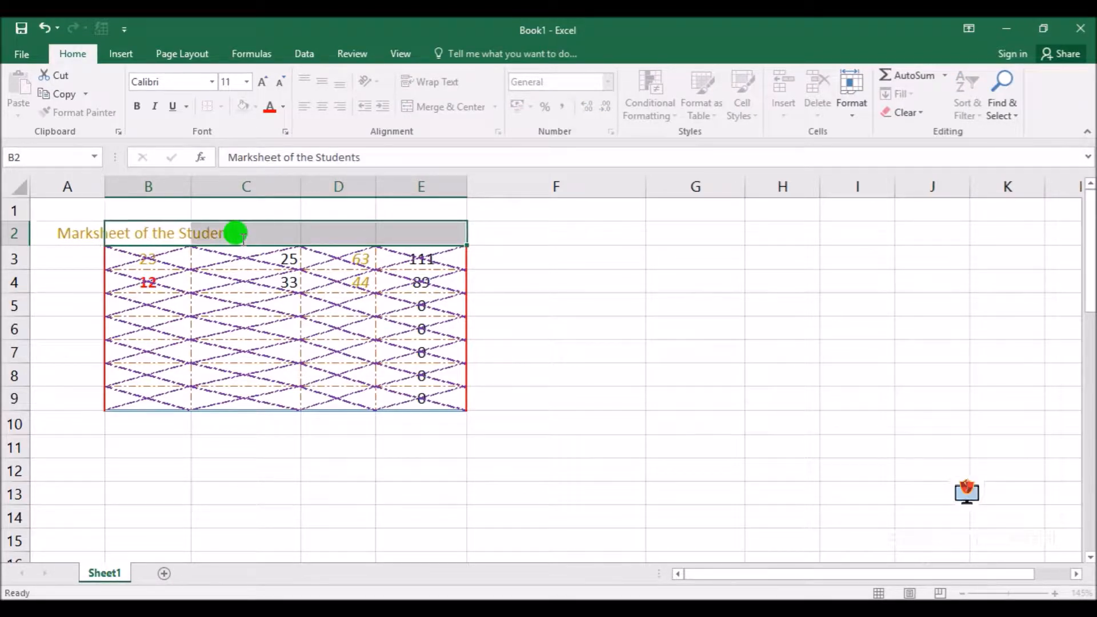
key(Tab)
click(72, 388)
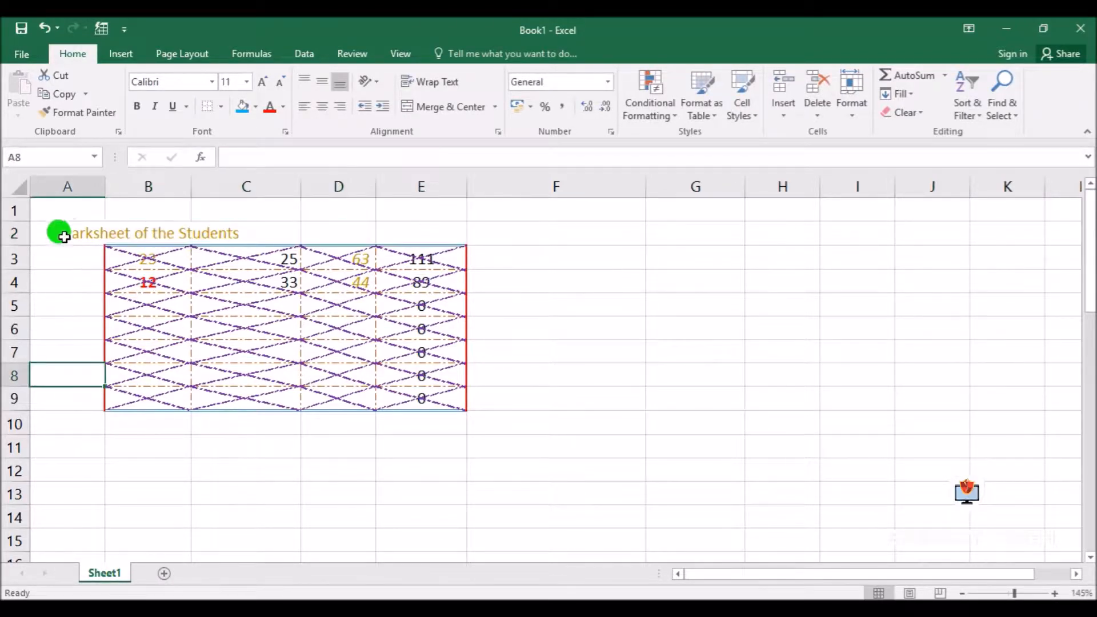
Make the title text in cell B2 red and bold
drag(115, 234, 448, 228)
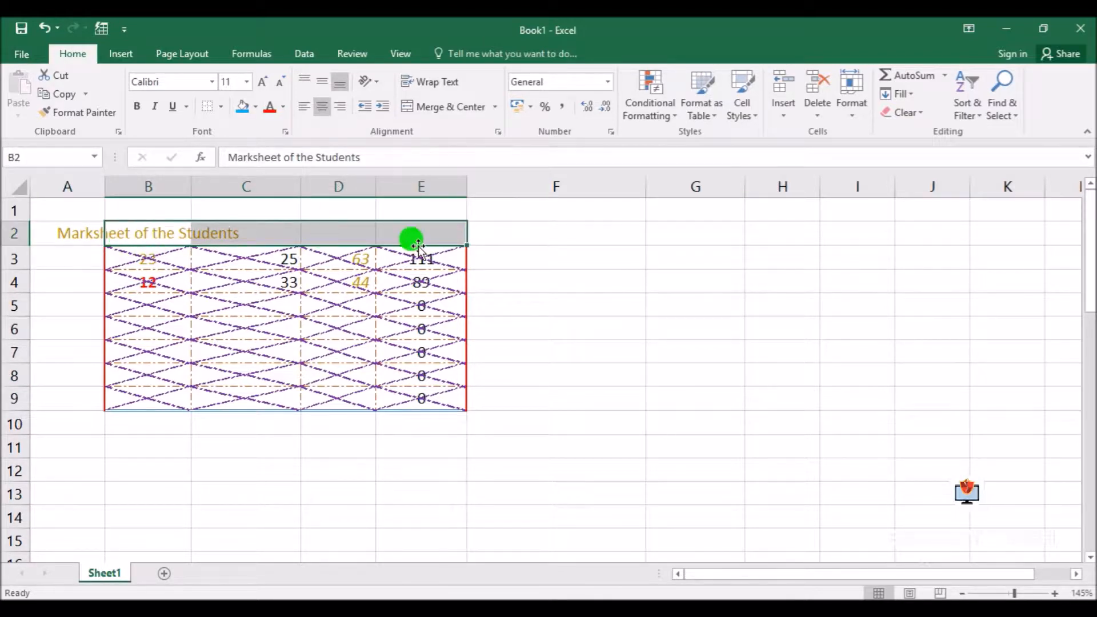
click(377, 405)
click(130, 232)
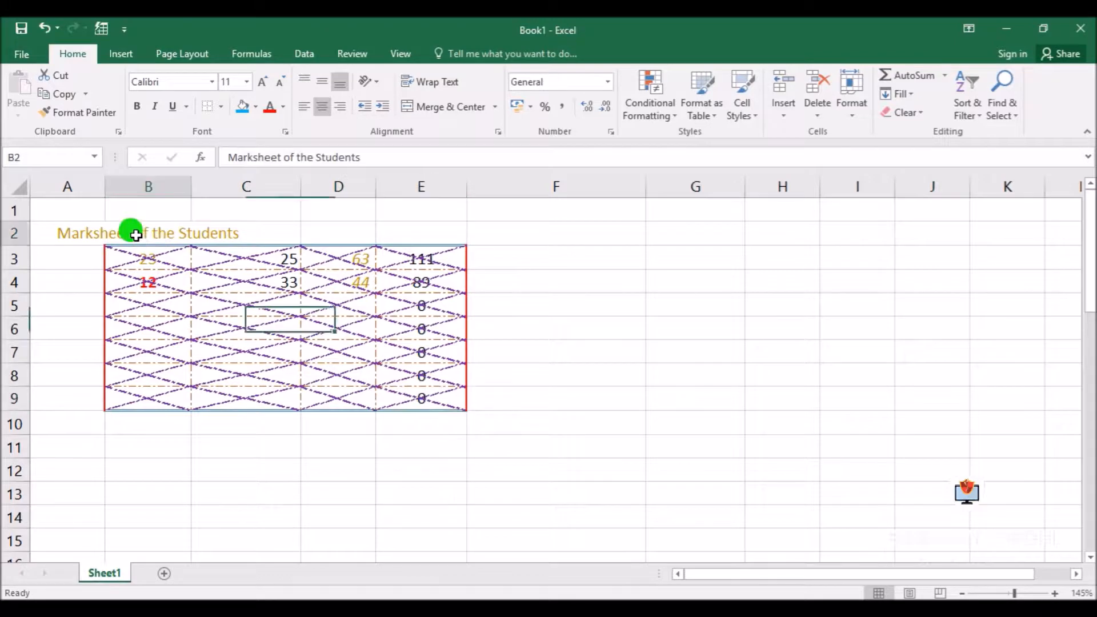
click(269, 107)
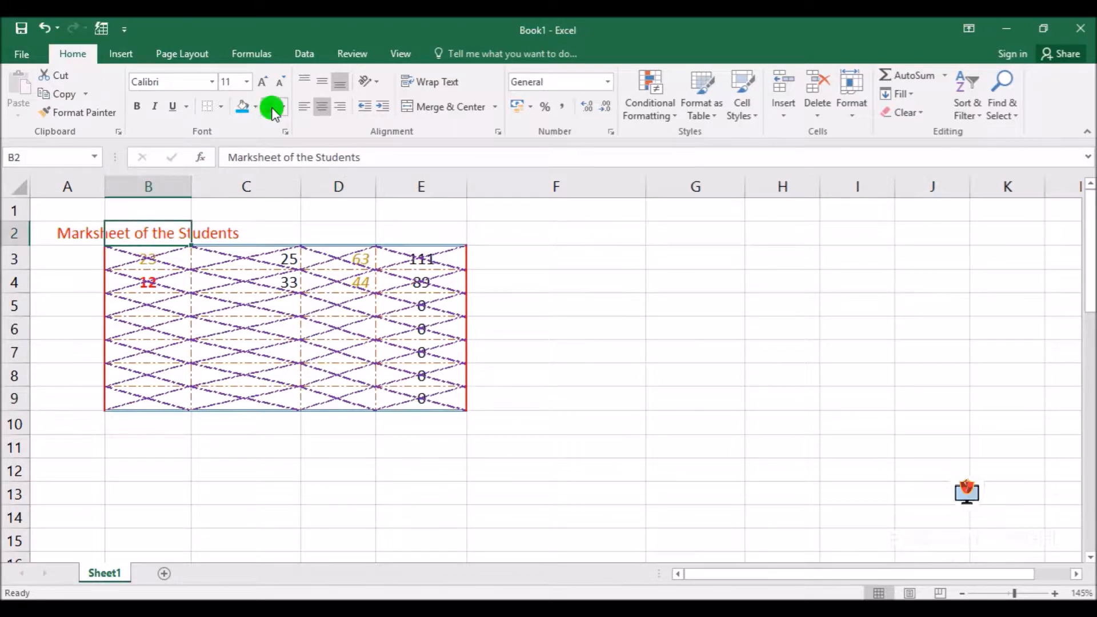
click(137, 106)
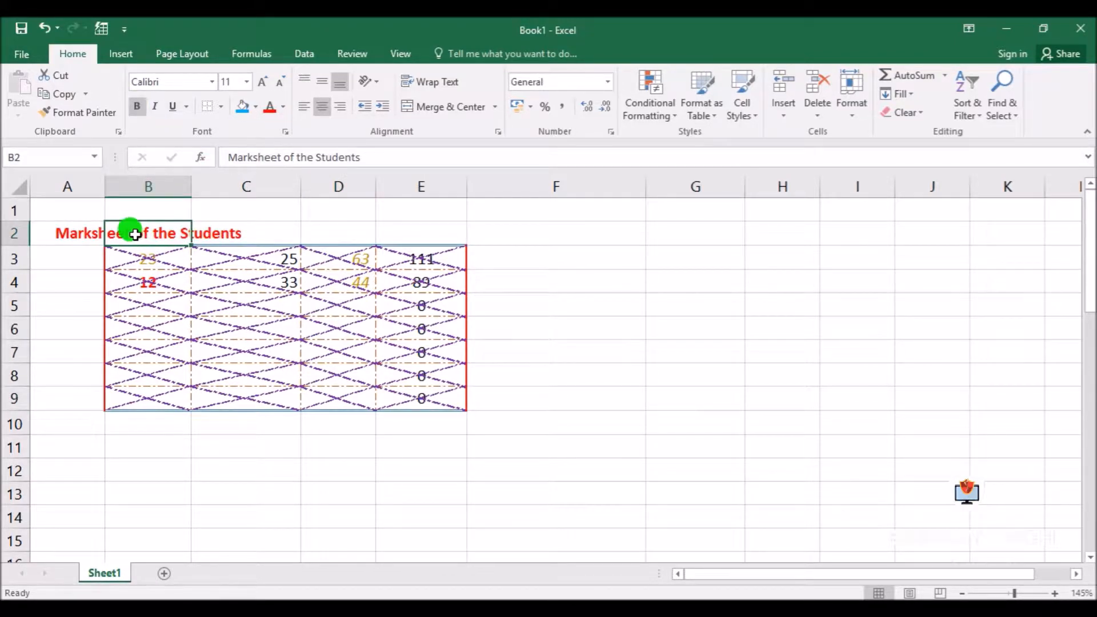
Merge and center the title "Marksheet of the Students" across cells B2:E2
click(253, 235)
drag(446, 234, 145, 230)
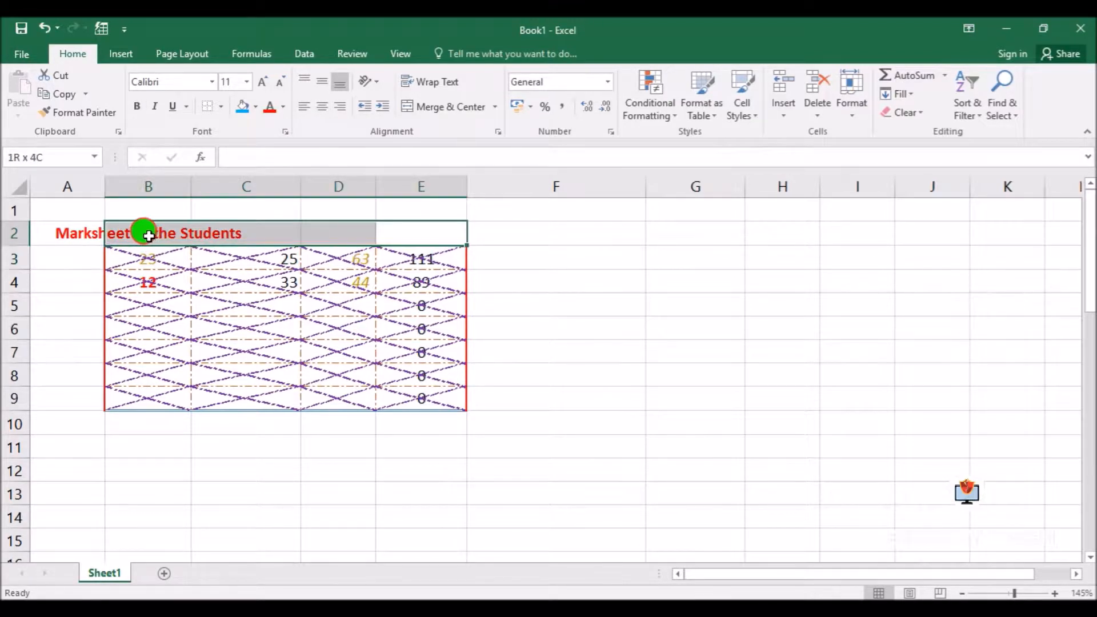
click(451, 114)
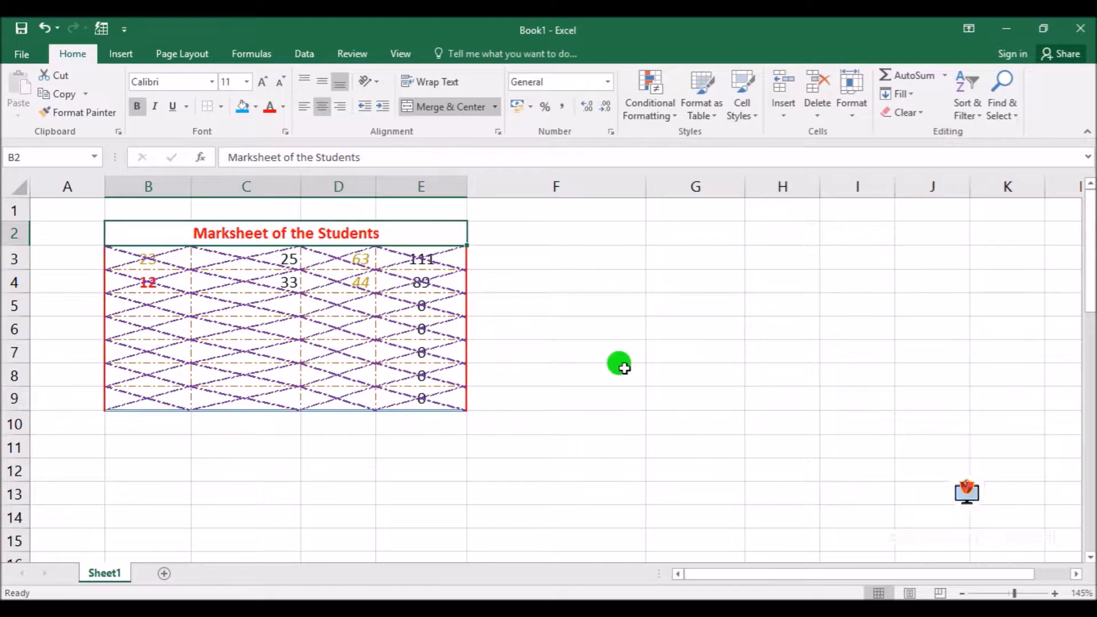
click(658, 378)
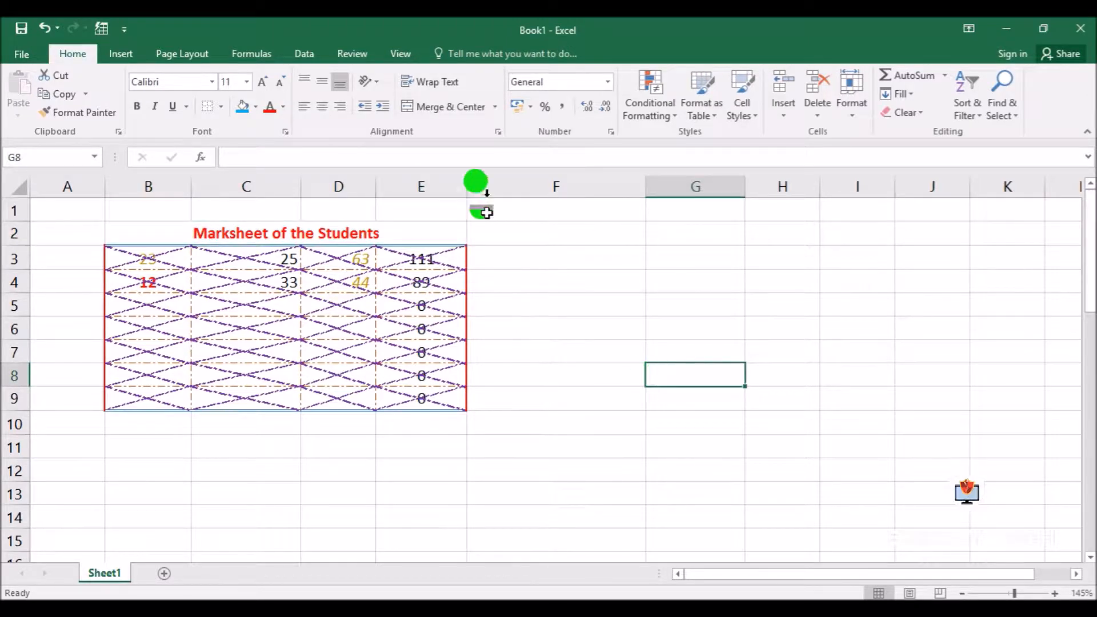
click(495, 108)
click(496, 108)
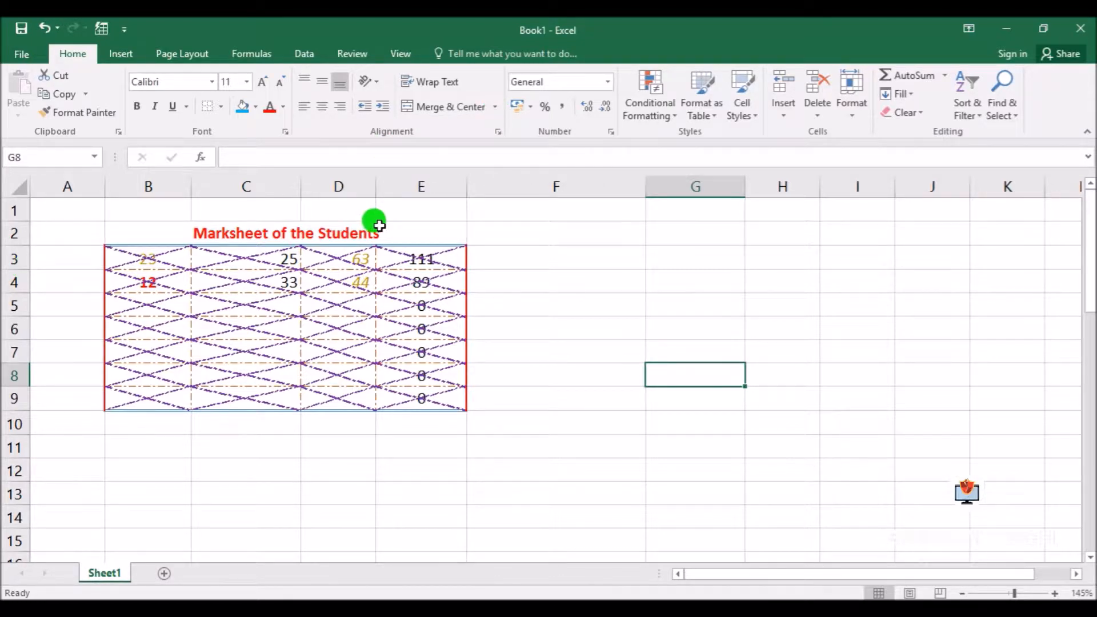
click(605, 450)
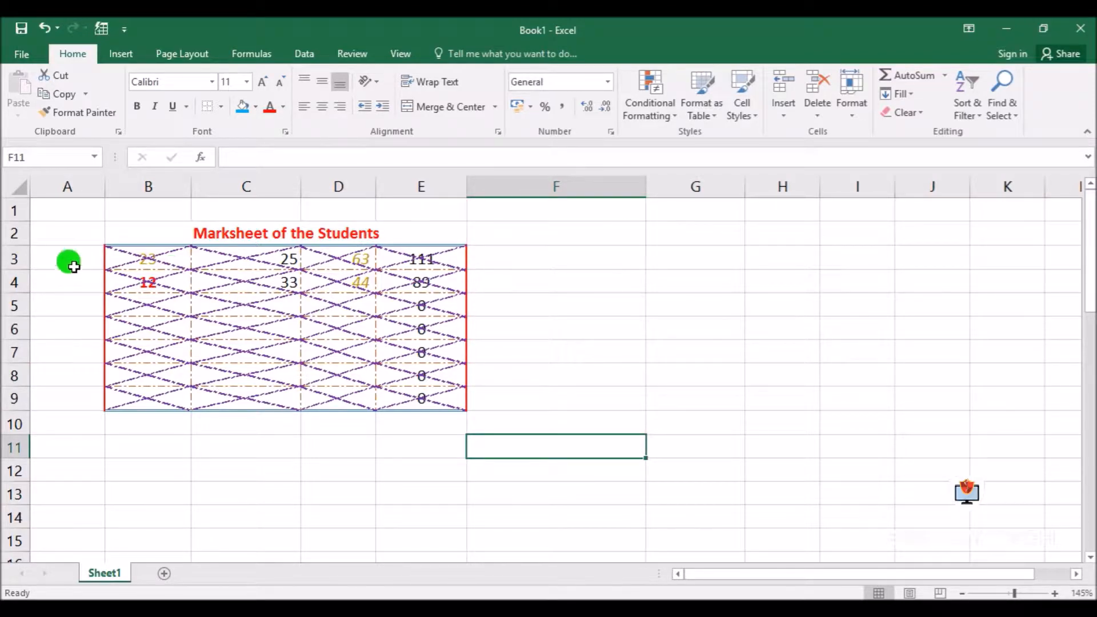
Insert a blank row above row 3, between the title and the number table
click(16, 259)
right_click(20, 264)
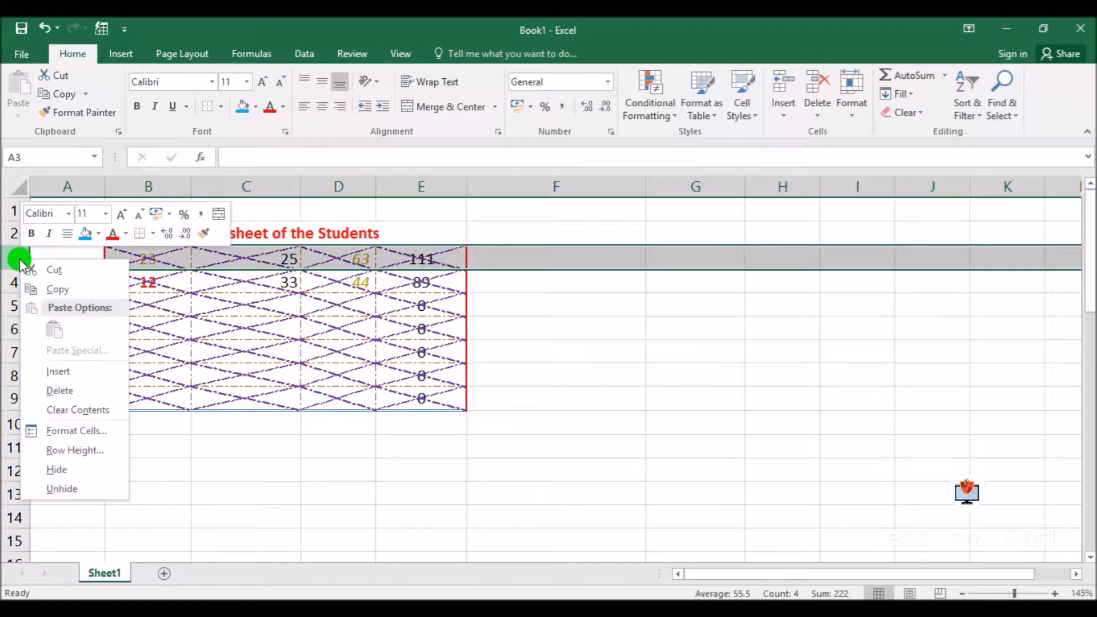
click(63, 371)
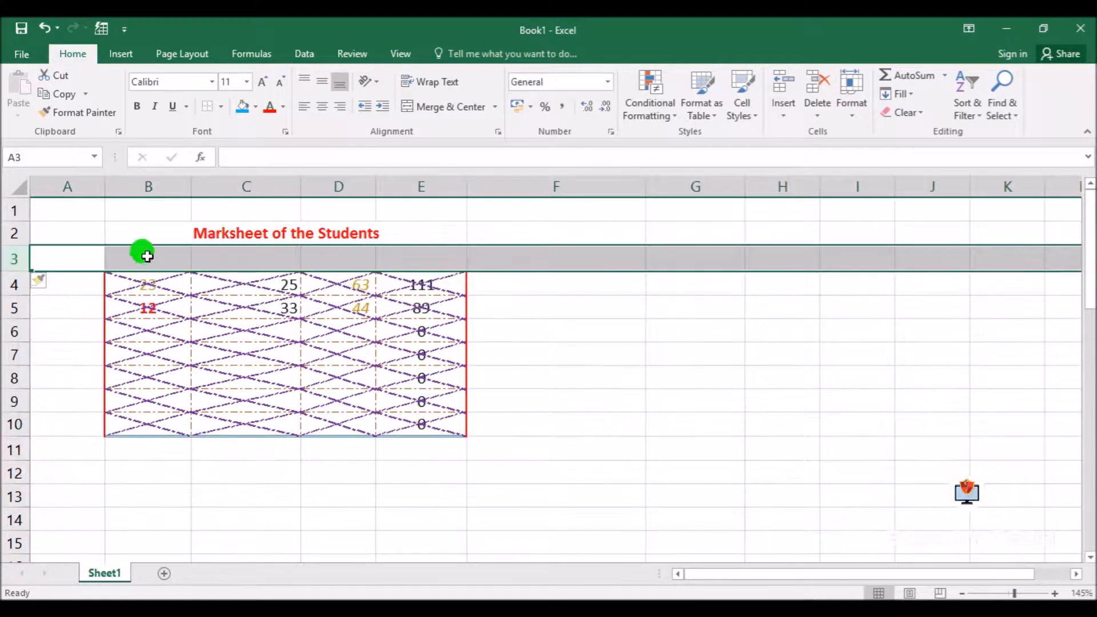
Enter the column headings "Sl No", "Eng", "Maths" and "Scie" in cells B3:E3
click(147, 256)
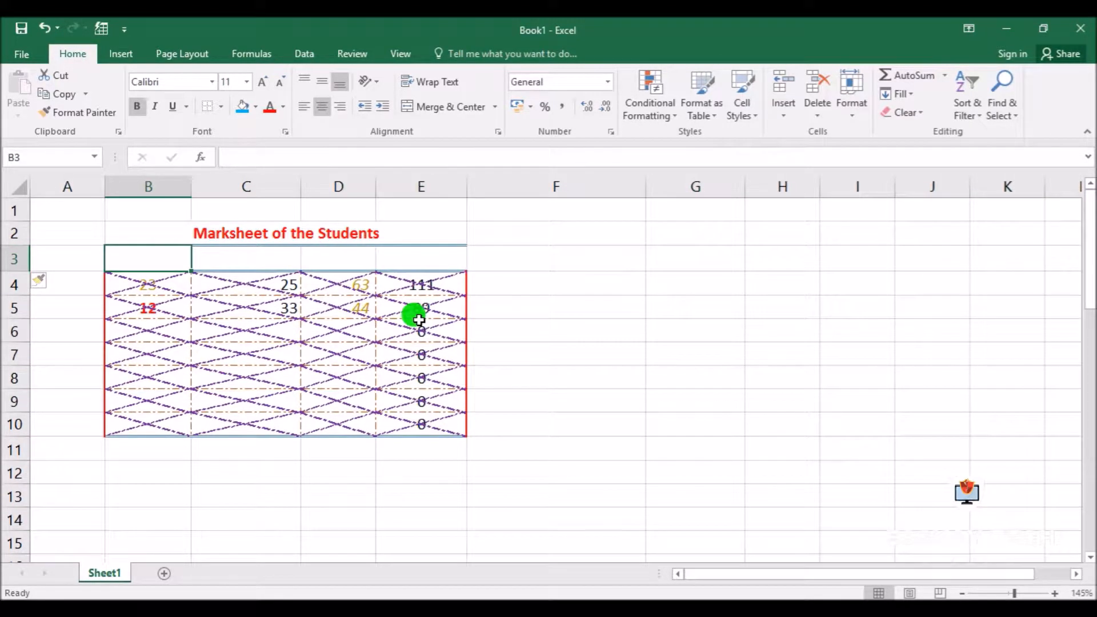
text(Sl No)
key(Tab)
text(AN)
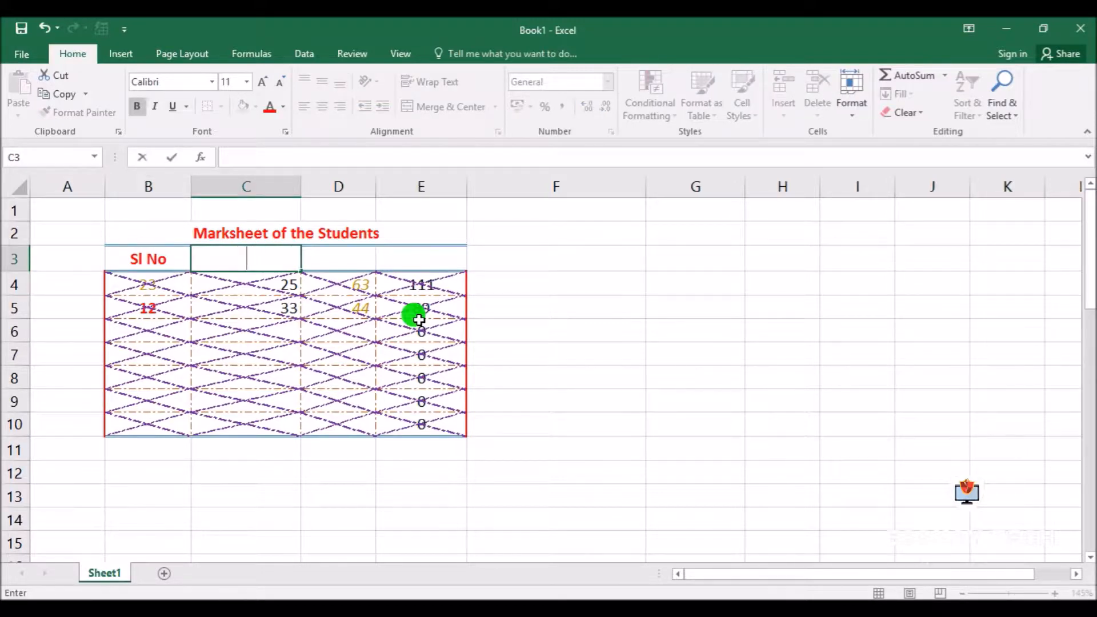
text(g)
key(Tab)
text(Maths)
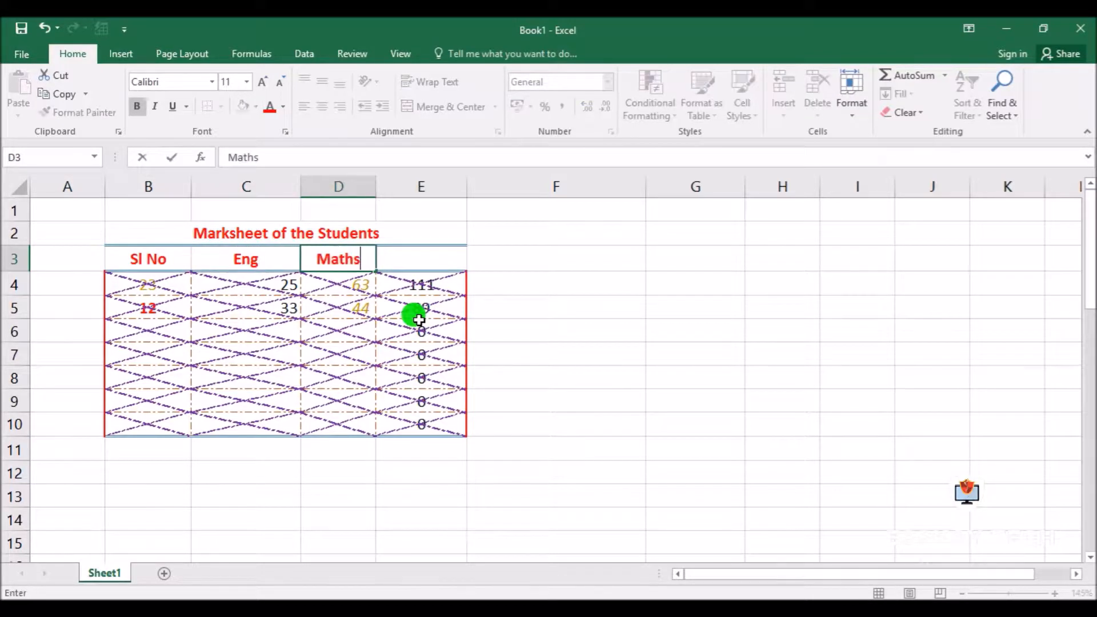
key(Tab)
text(Sci)
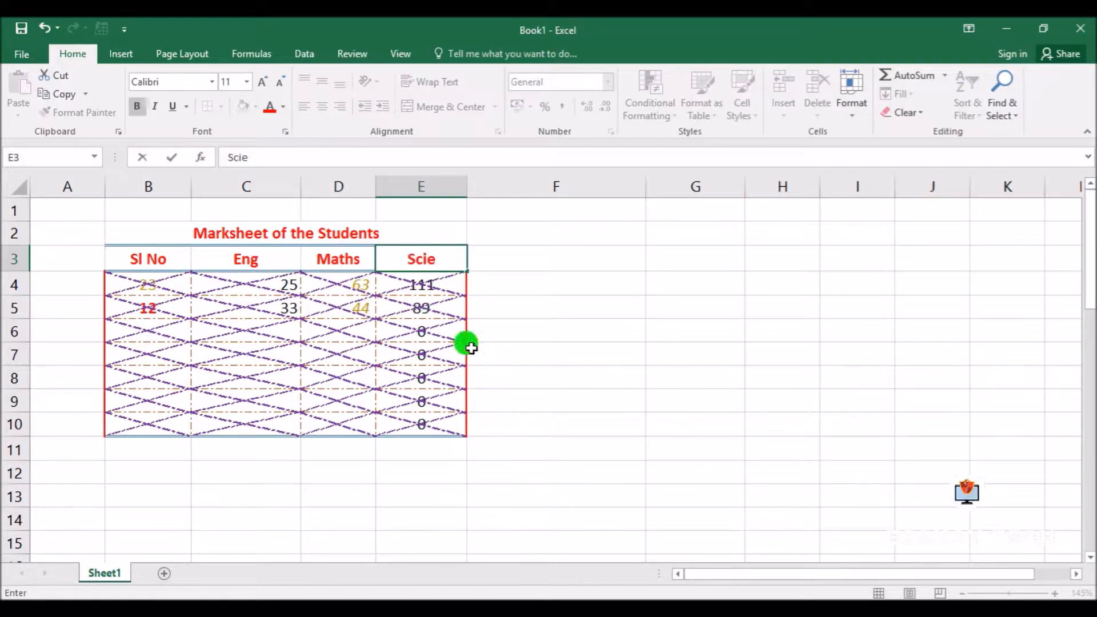
click(498, 343)
Fill the heading cells B3:E3 with a custom bright light-blue colour
drag(118, 256, 425, 259)
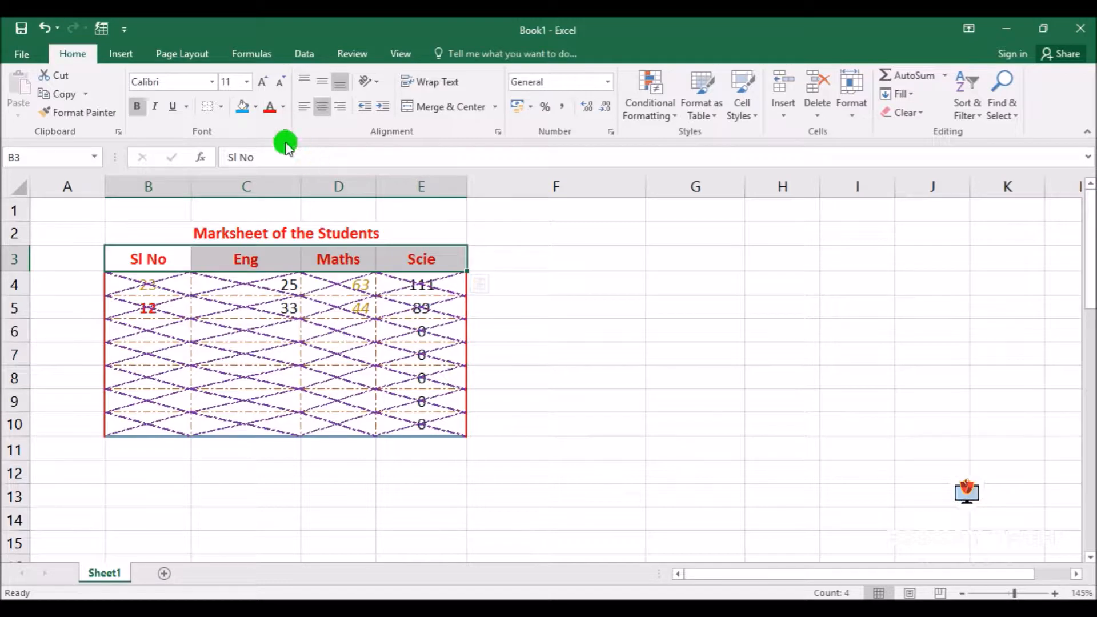
click(255, 107)
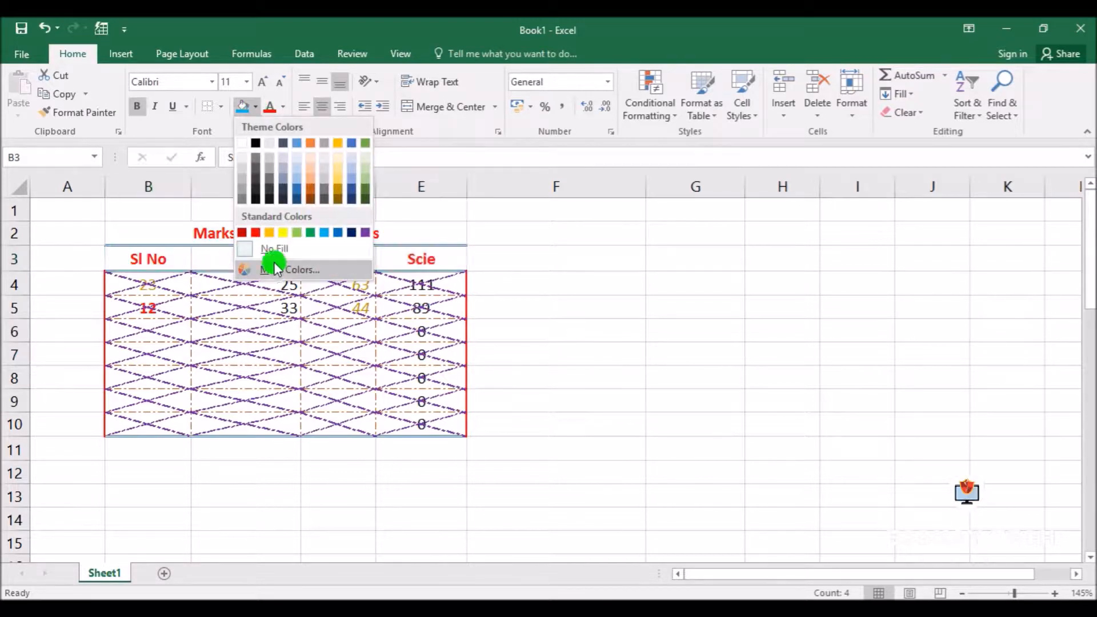
click(292, 271)
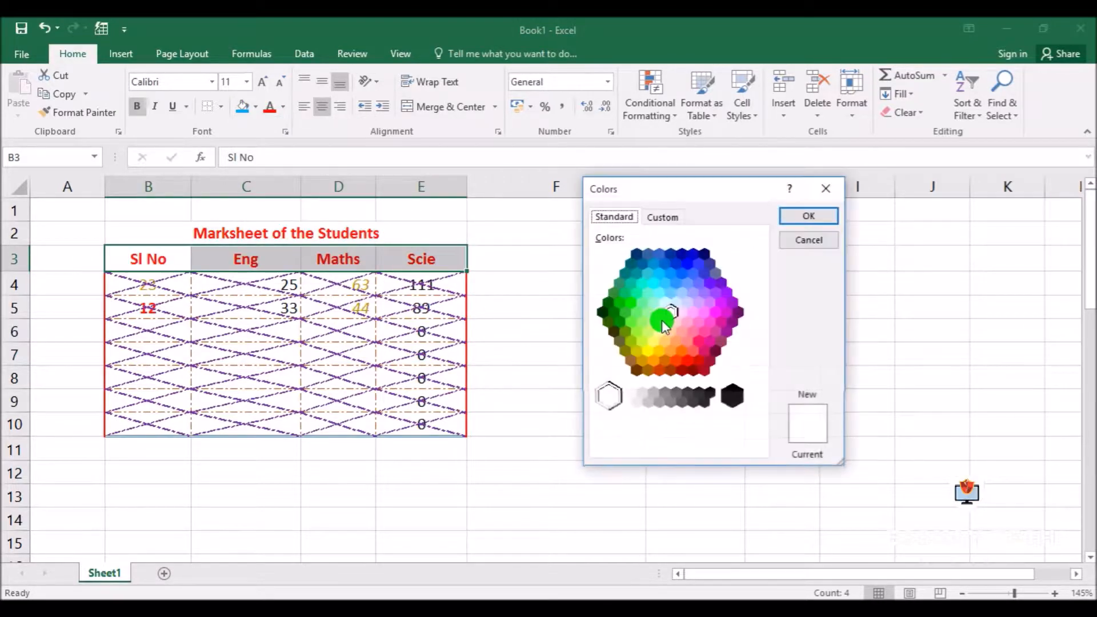
click(663, 216)
drag(672, 341, 666, 272)
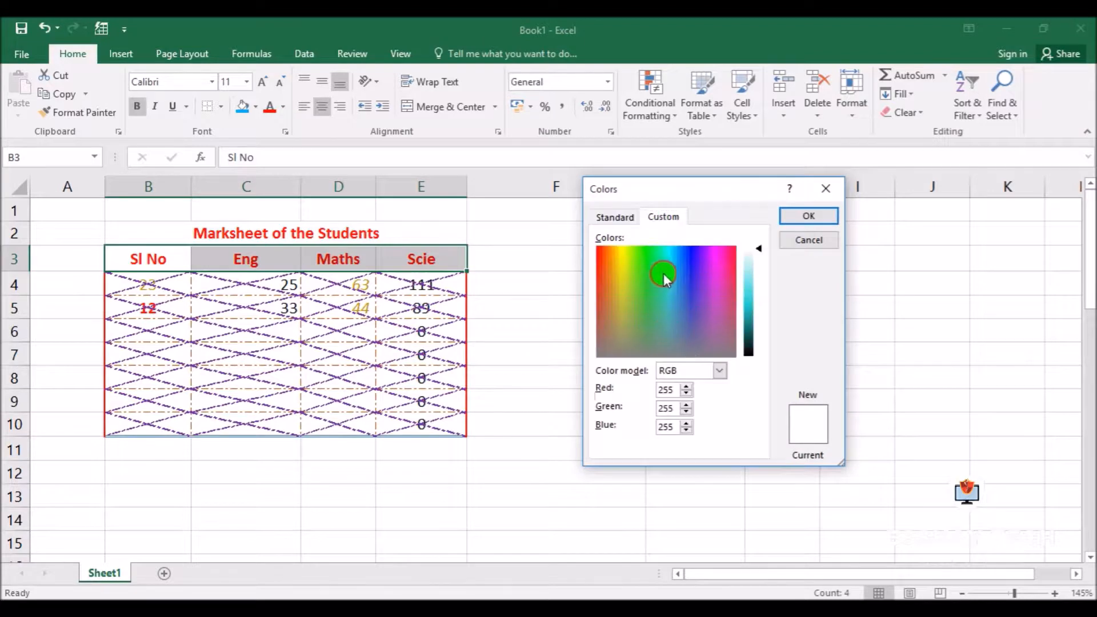
mouse_move(751, 284)
mouse_down()
mouse_move(758, 316)
mouse_move(752, 294)
mouse_up()
click(809, 216)
click(540, 419)
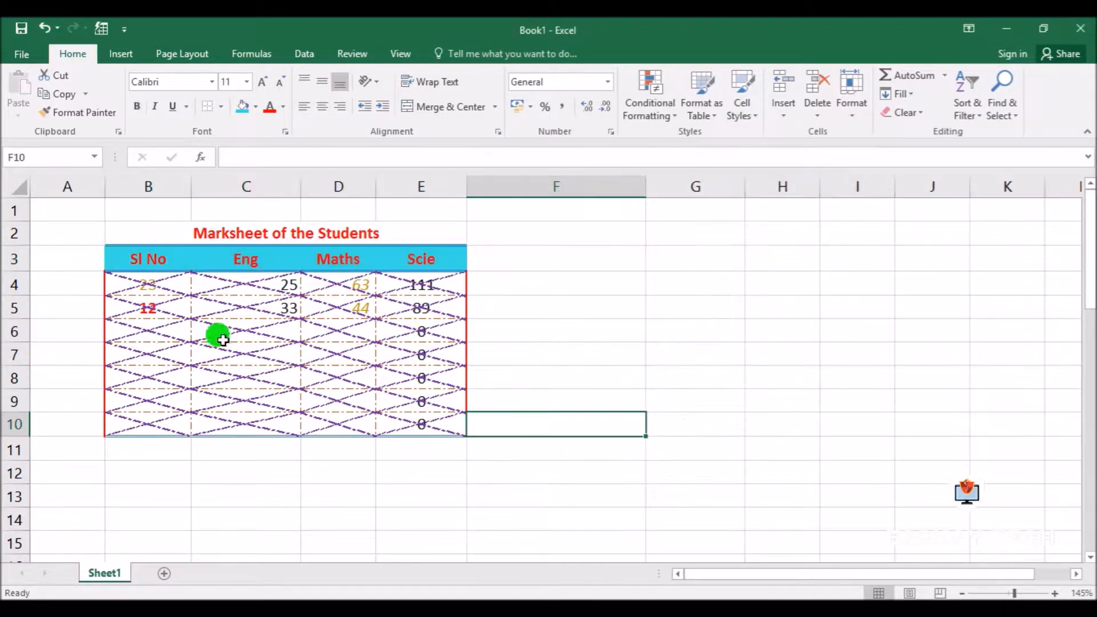
Apply All Borders to the whole table range B3:E10
drag(122, 257, 426, 421)
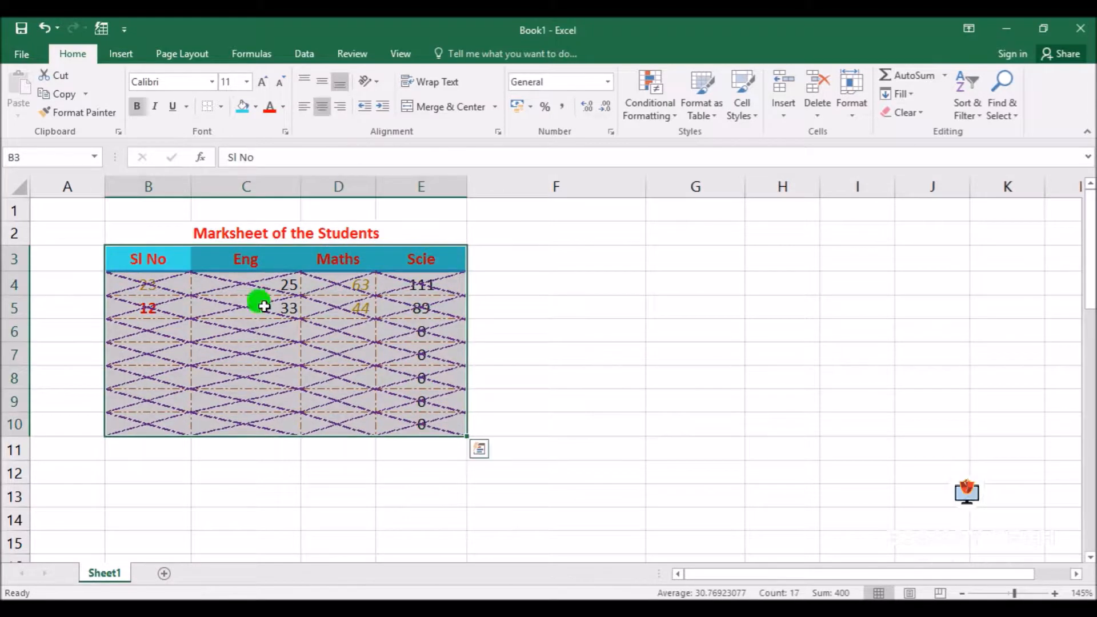
click(220, 107)
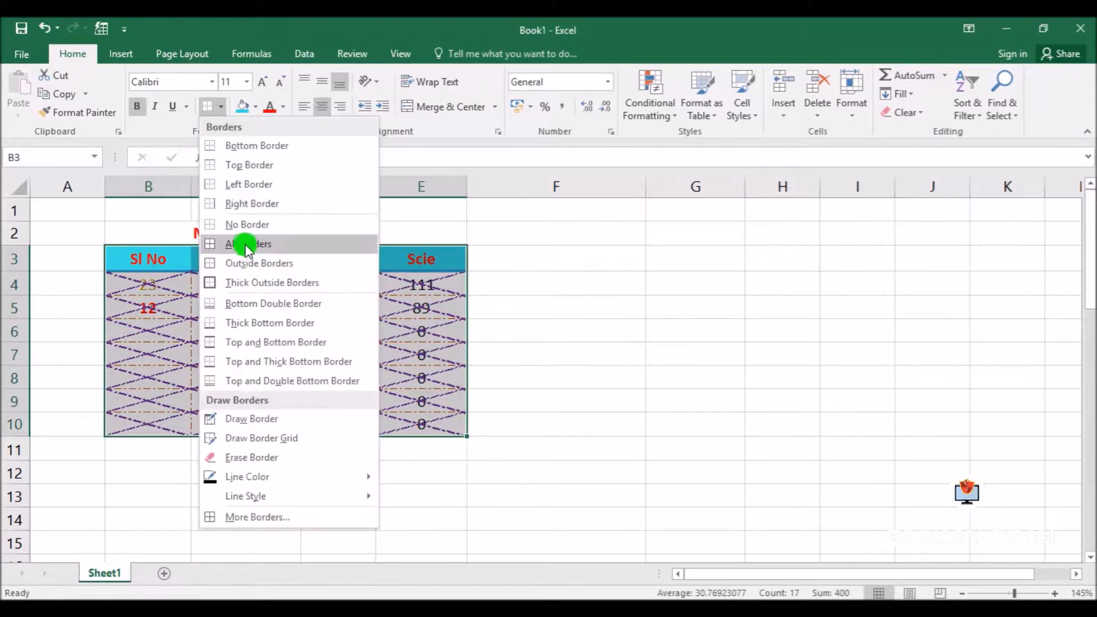
click(257, 245)
click(647, 364)
click(542, 458)
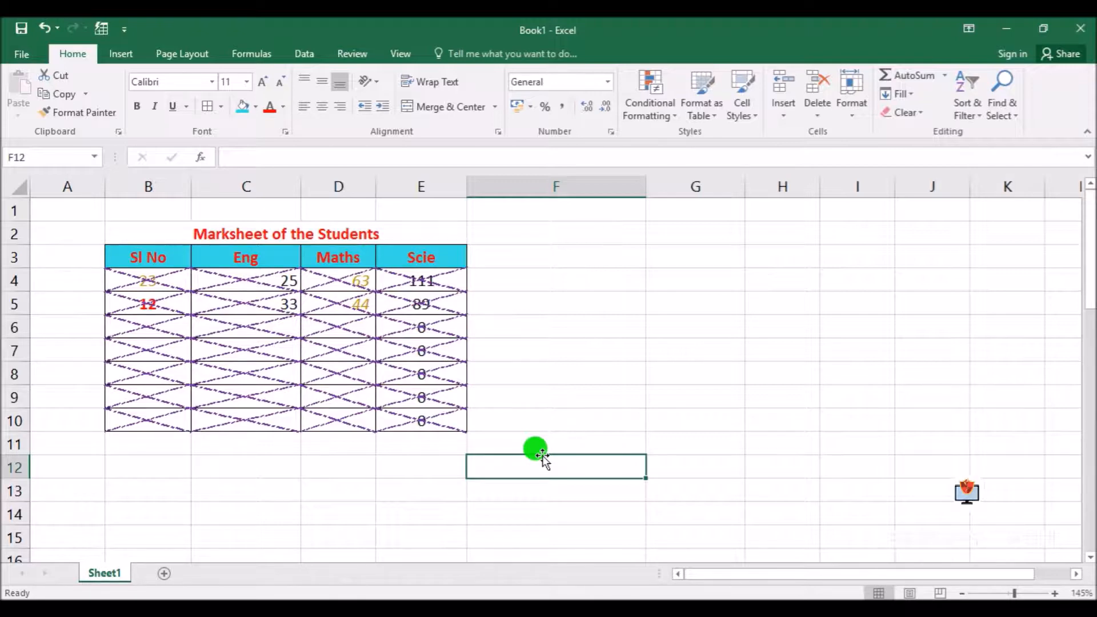
Choose a light orange background colour for the data cells B4:E10 in the cell fill formatting
drag(114, 280, 451, 424)
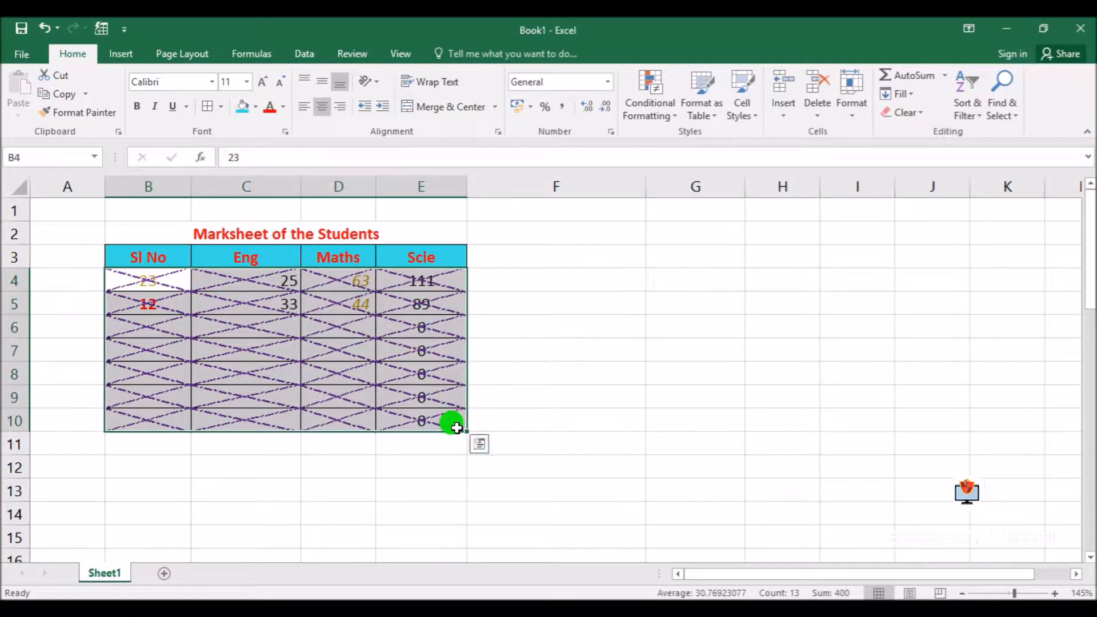
click(497, 132)
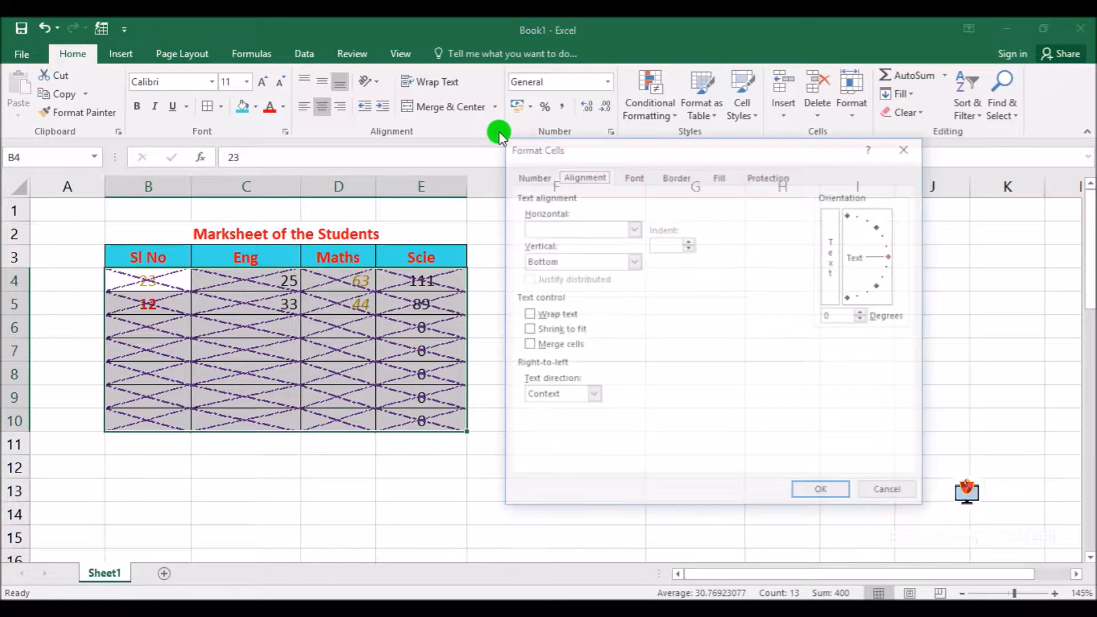
click(676, 177)
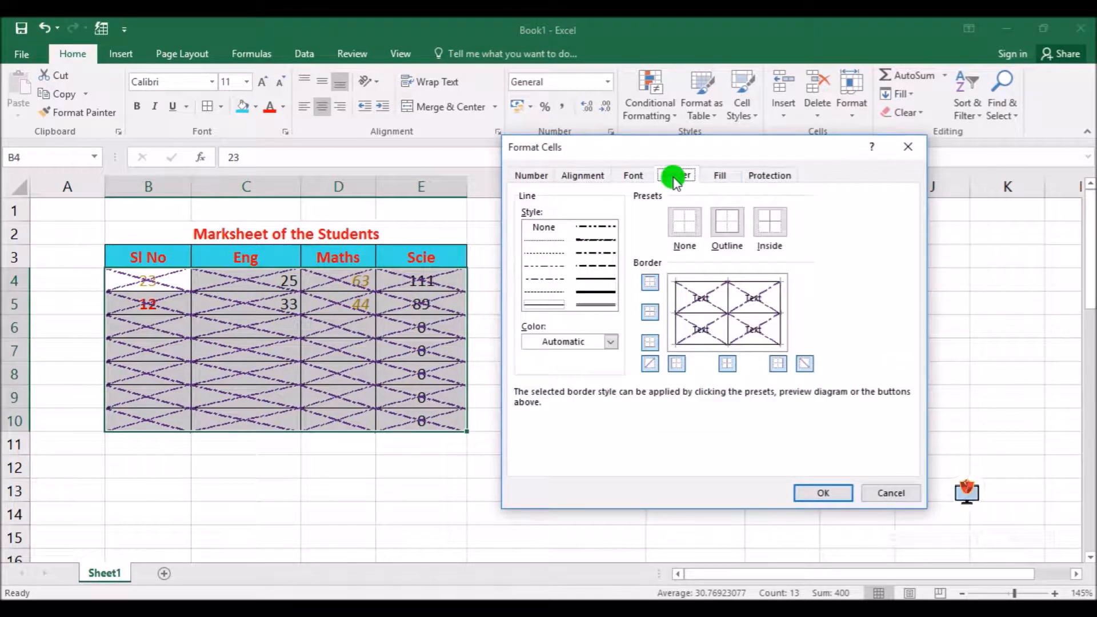
click(719, 177)
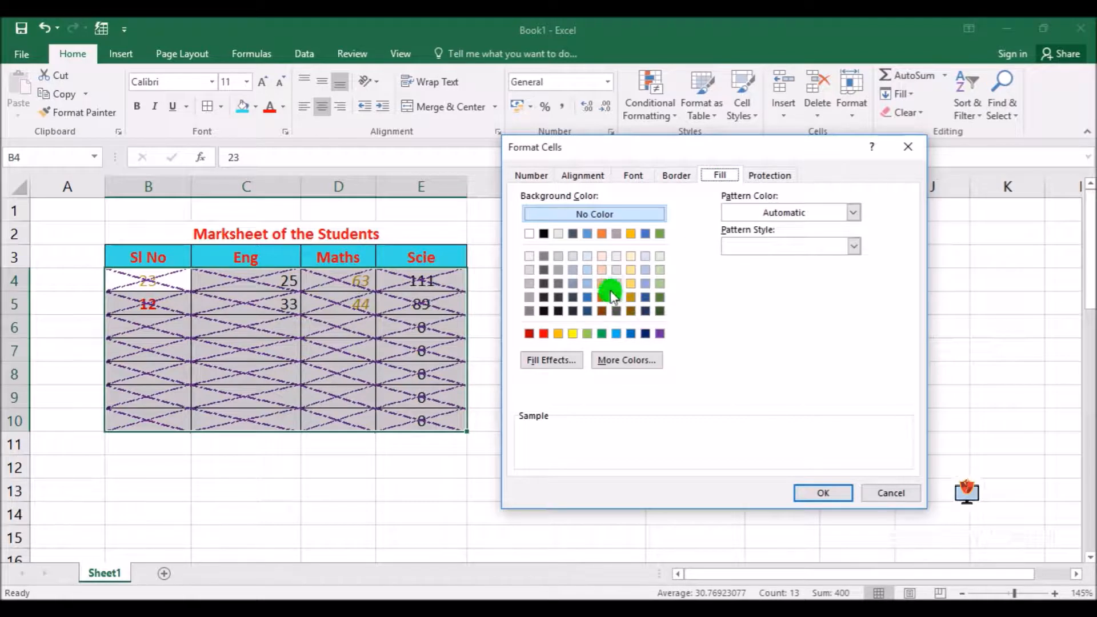
click(602, 270)
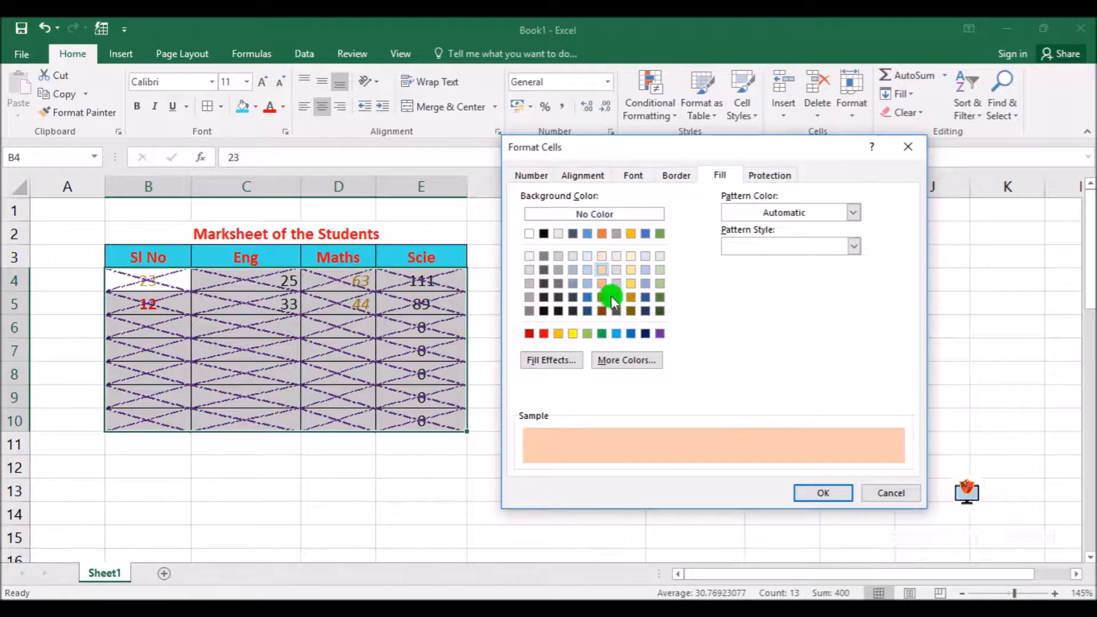
Add a light gold Thin Horizontal Crosshatch pattern to the fill and apply it to B4:E10
click(787, 213)
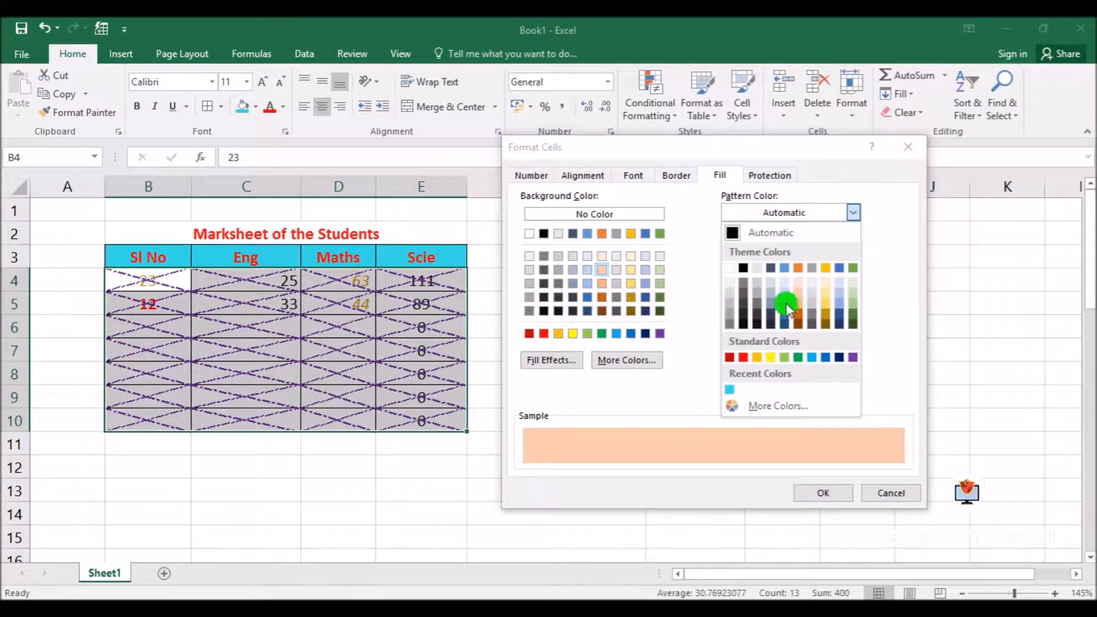
click(826, 295)
click(840, 246)
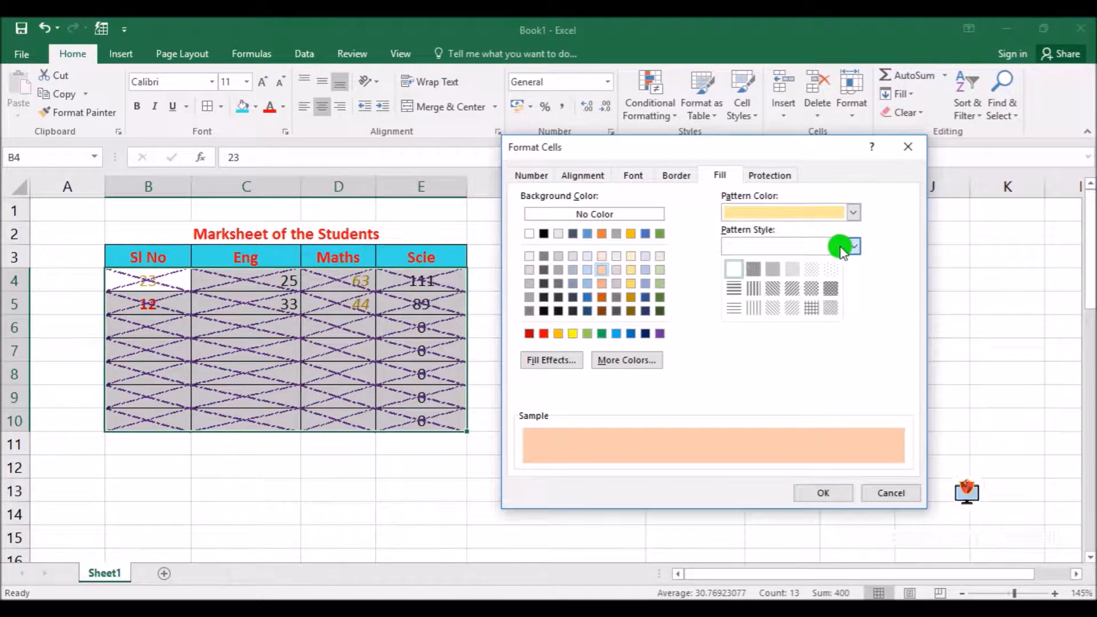
click(811, 309)
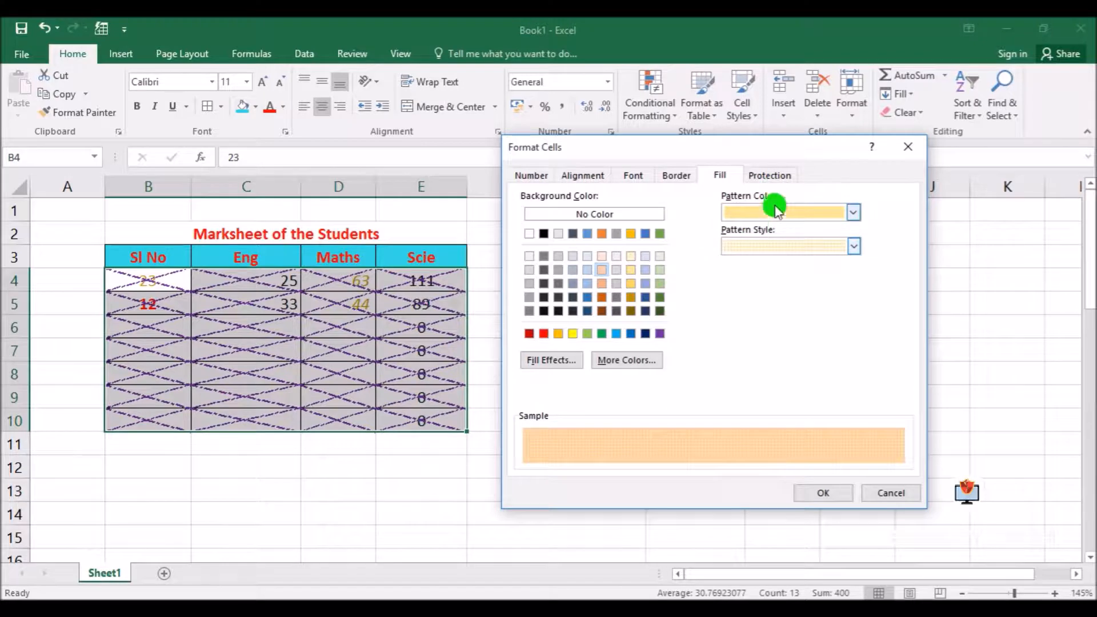
click(836, 492)
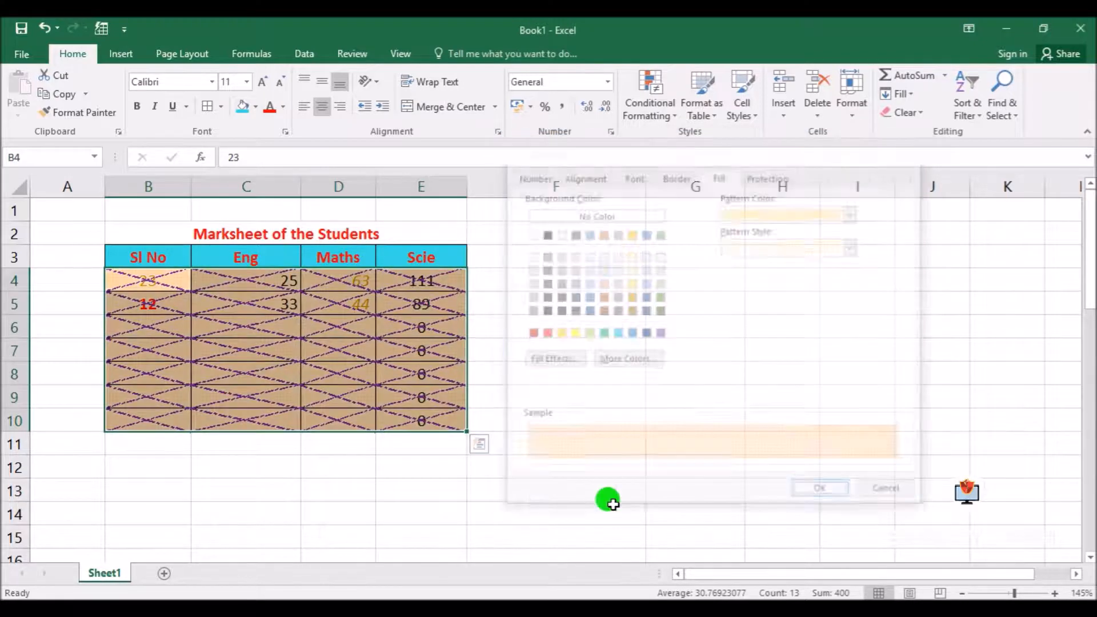
click(287, 351)
click(621, 351)
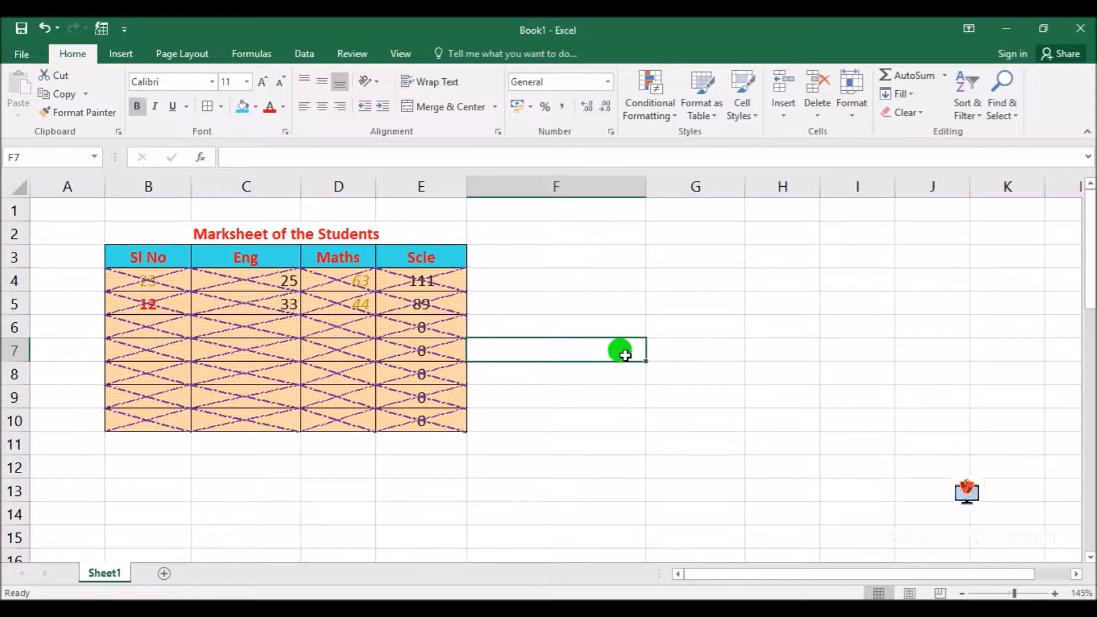
key(Return)
click(512, 488)
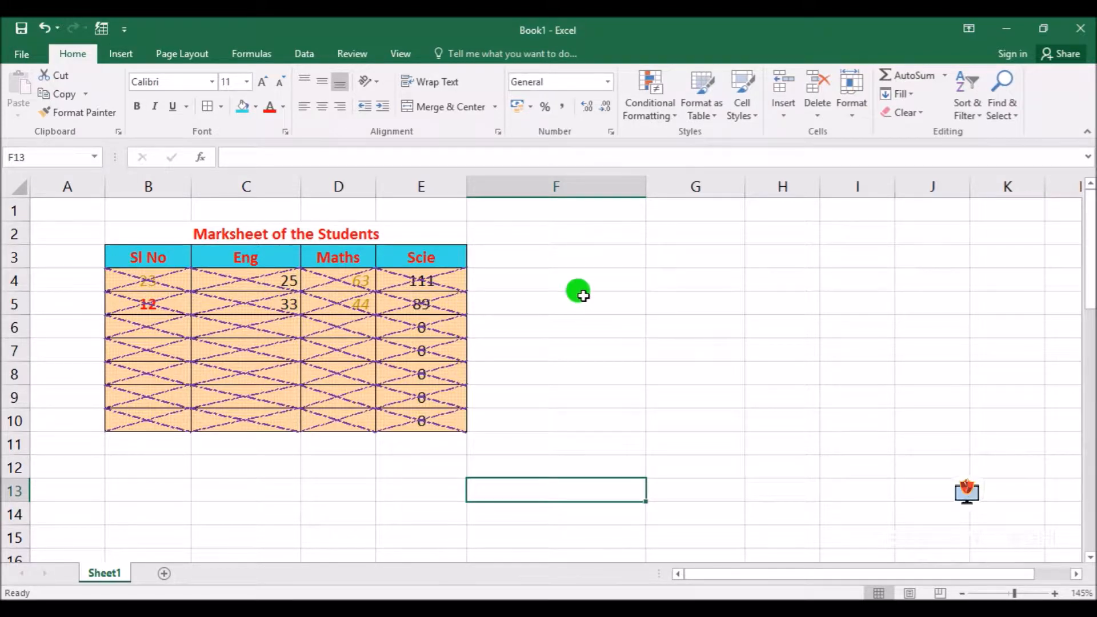
scroll(579, 293, up, 7)
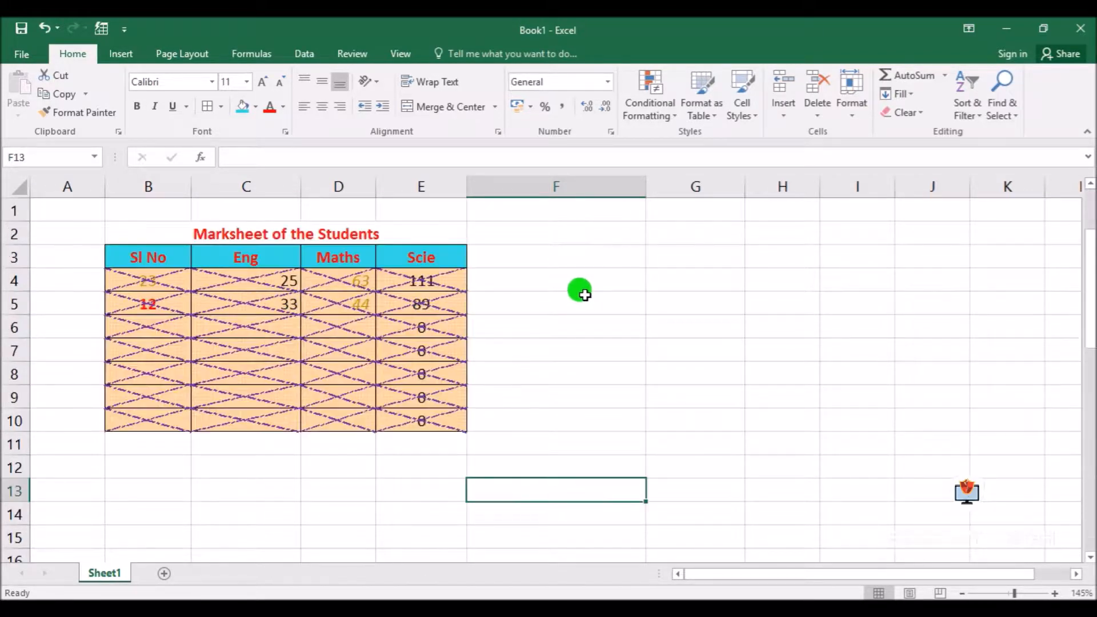
Add a new worksheet, enlarge its view, and look through the number format categories available for cell A1
click(164, 573)
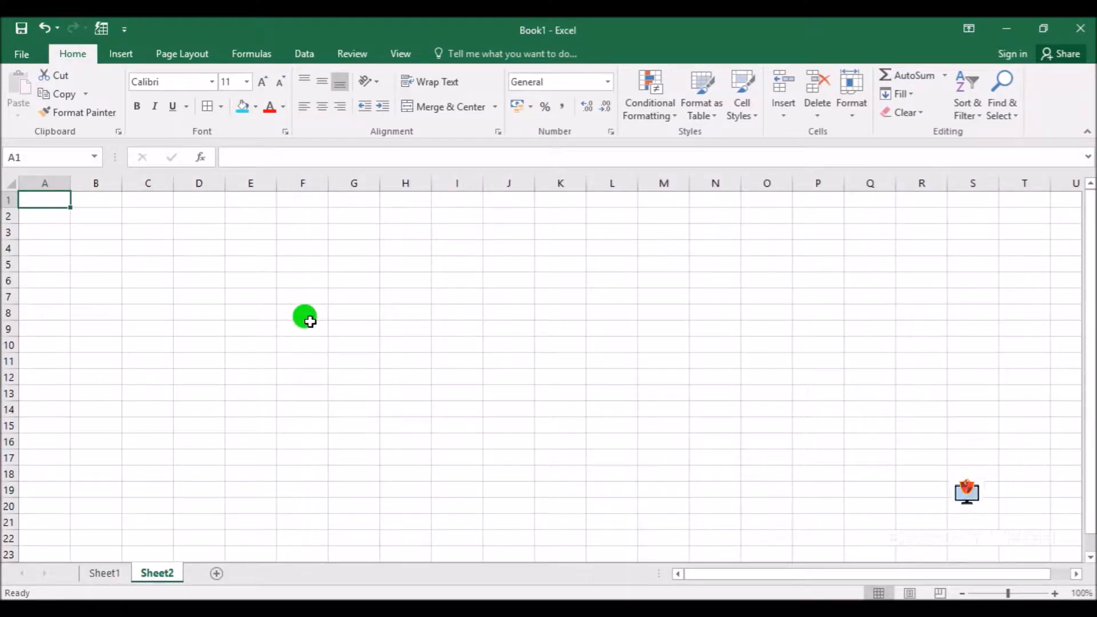
ctrl+scroll(310, 322, up, 4)
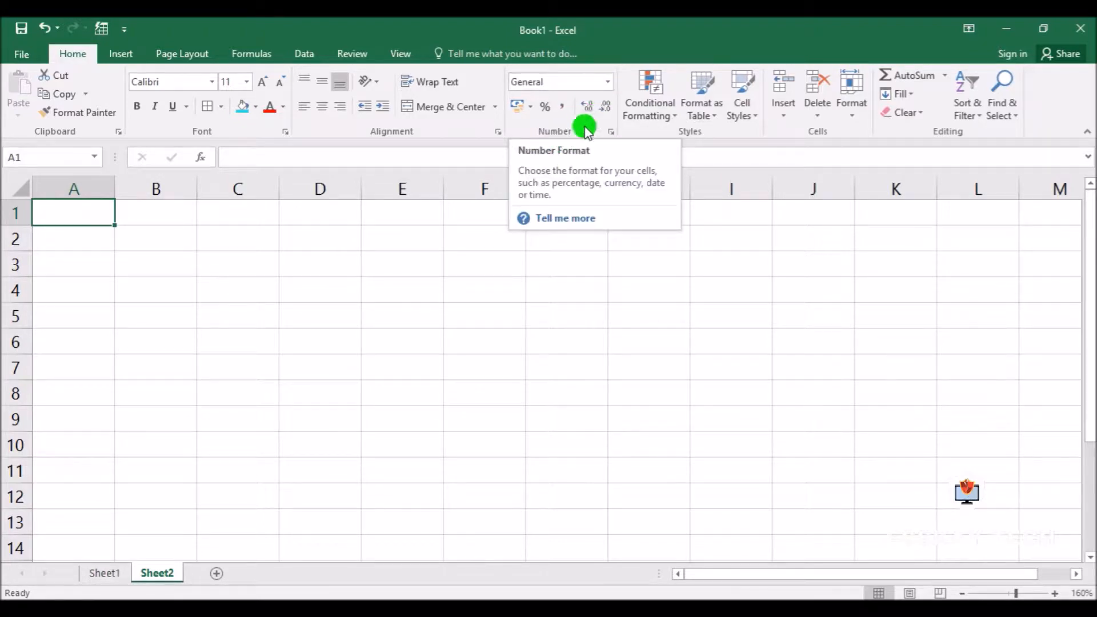
click(608, 84)
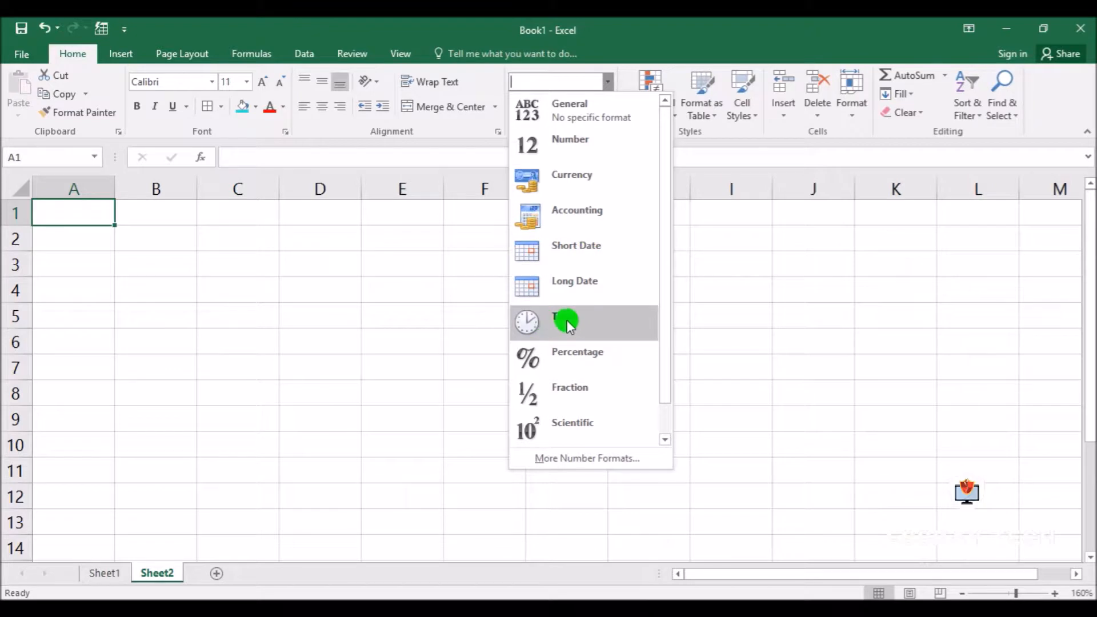
scroll(609, 396, down, 1)
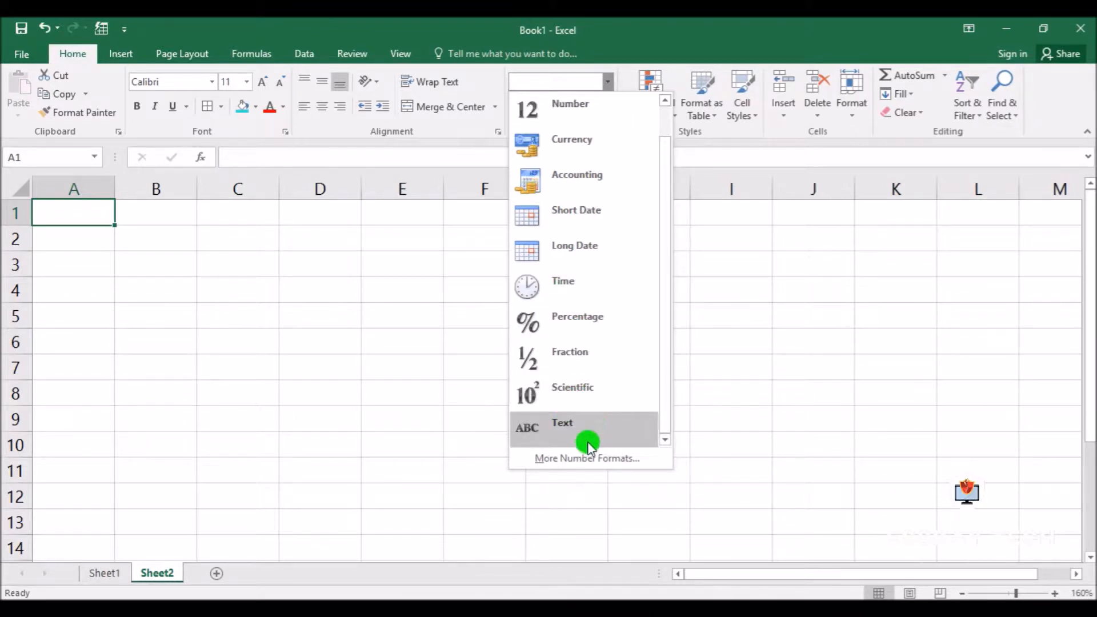
click(591, 426)
click(611, 132)
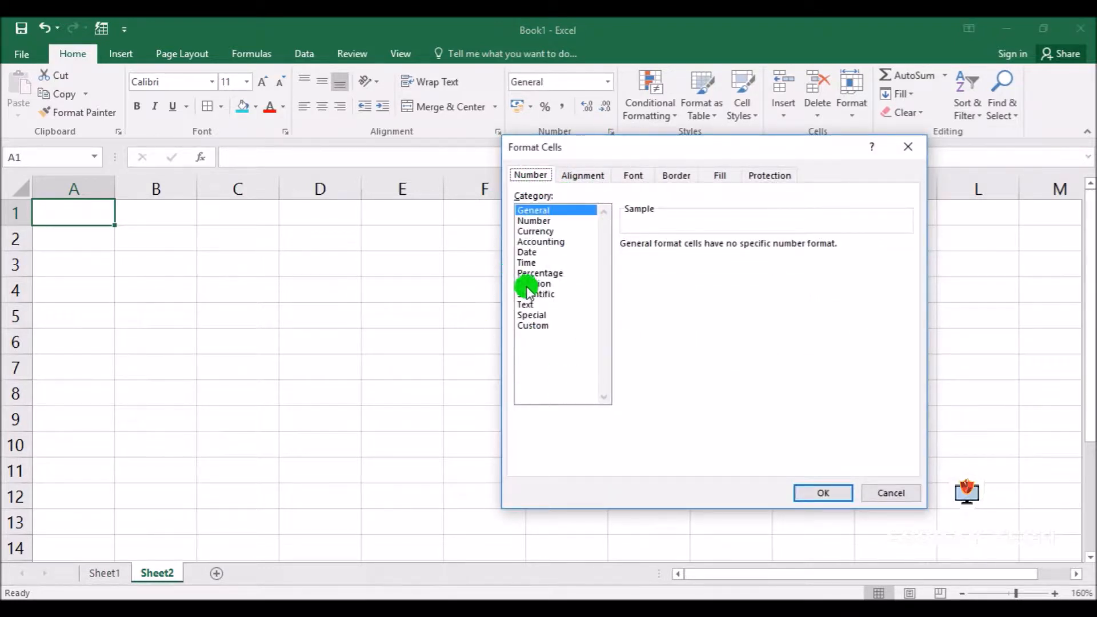
click(894, 492)
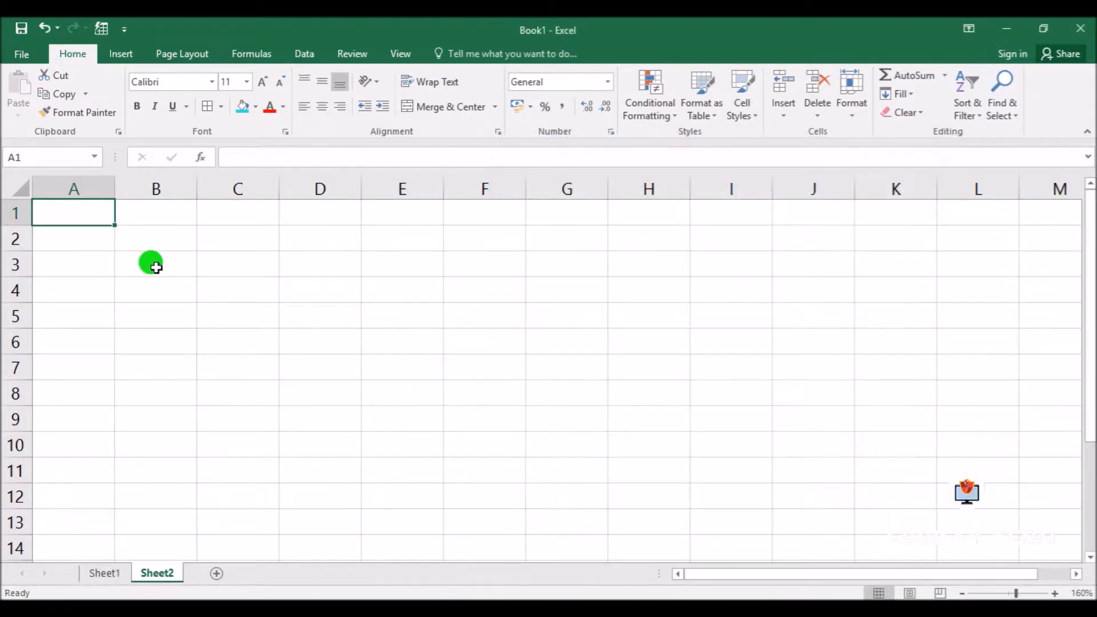
Enter the number 123456 in cell B2 of the new sheet
click(161, 238)
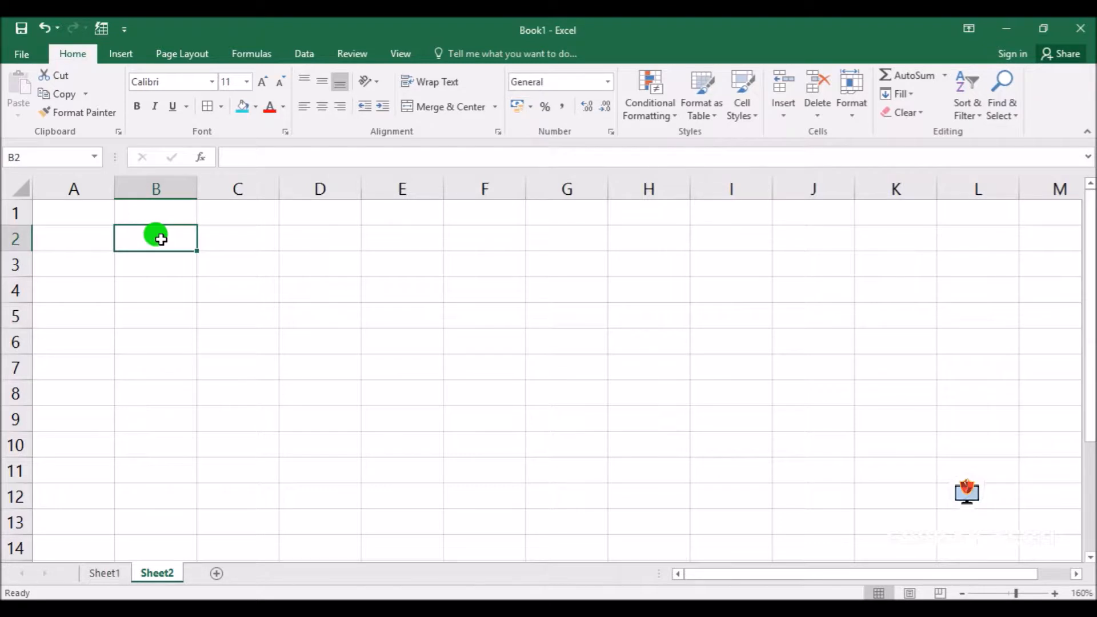
text(123456)
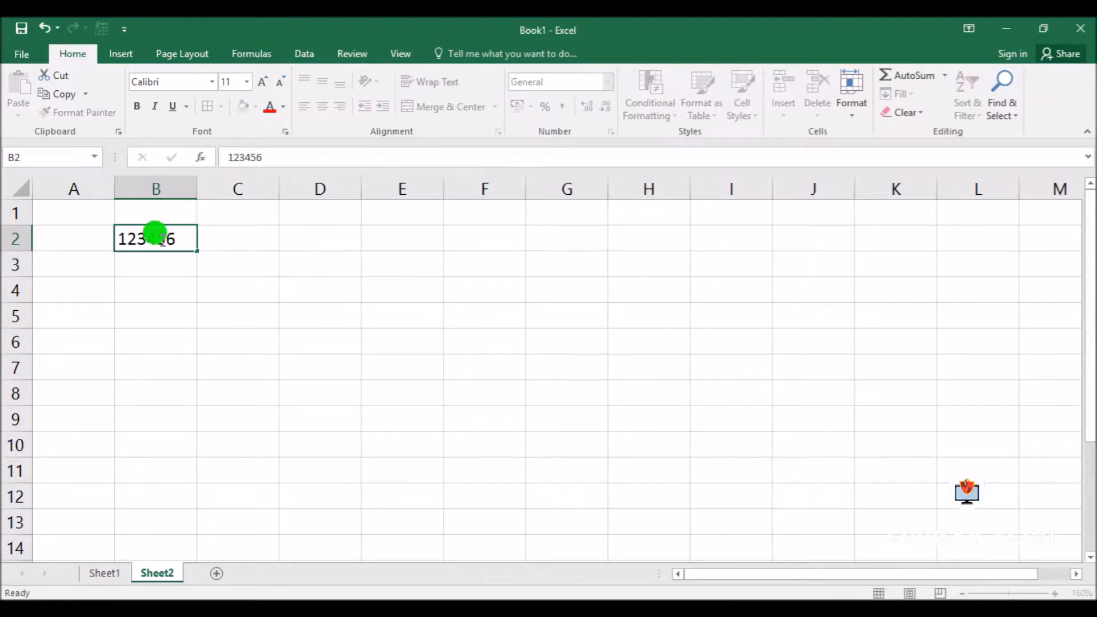
key(Return)
Apply the General number format to B2, followed by the Number format
click(161, 239)
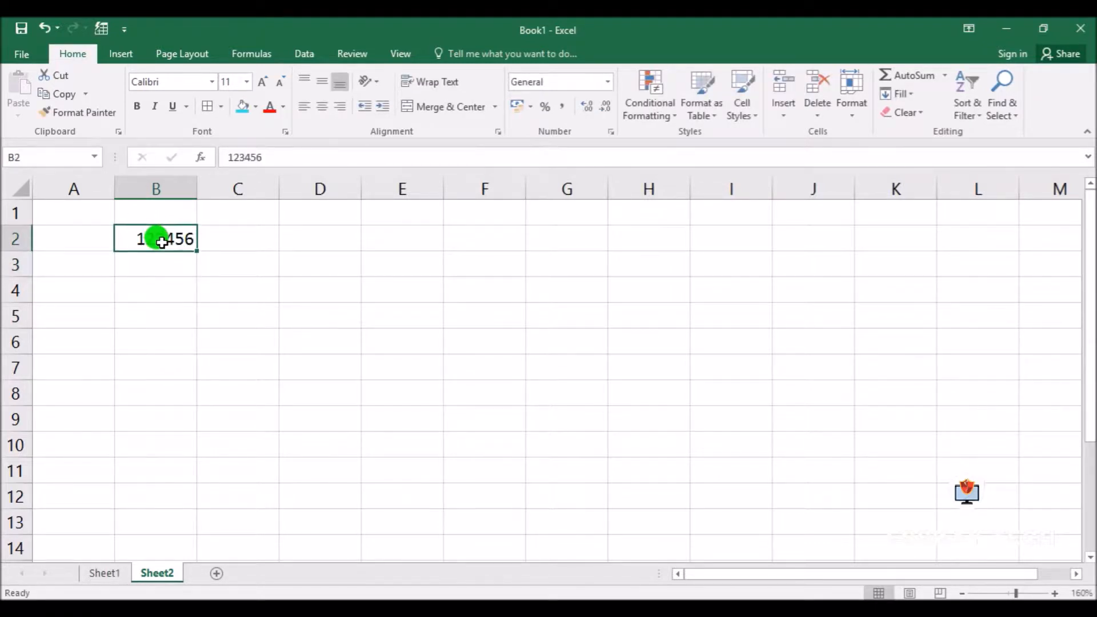
click(608, 77)
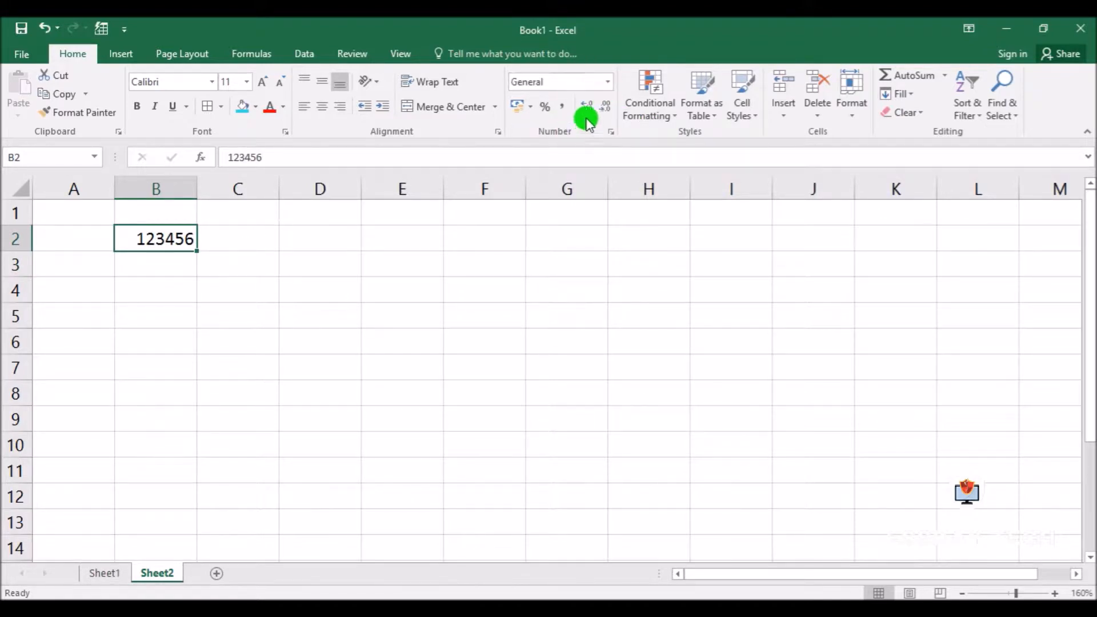
click(609, 80)
click(574, 114)
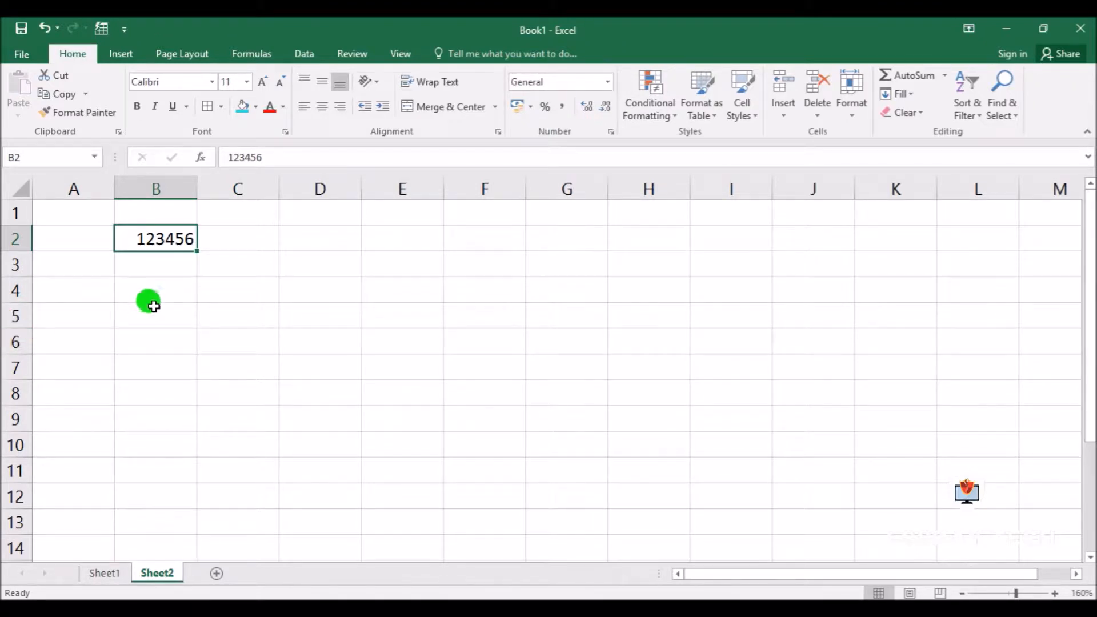
click(608, 82)
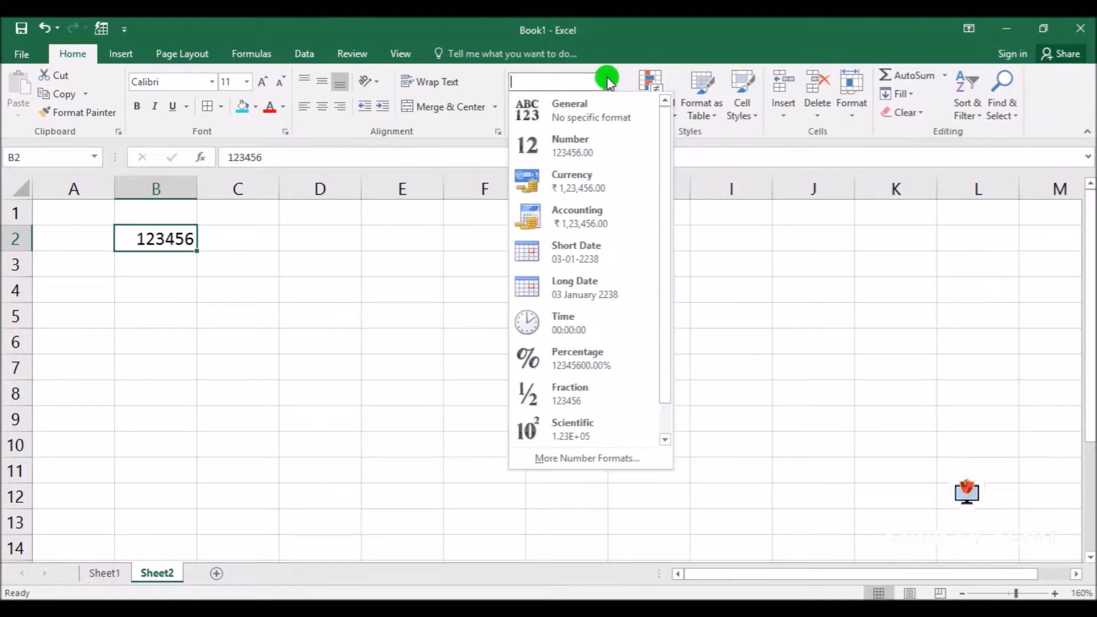
click(575, 151)
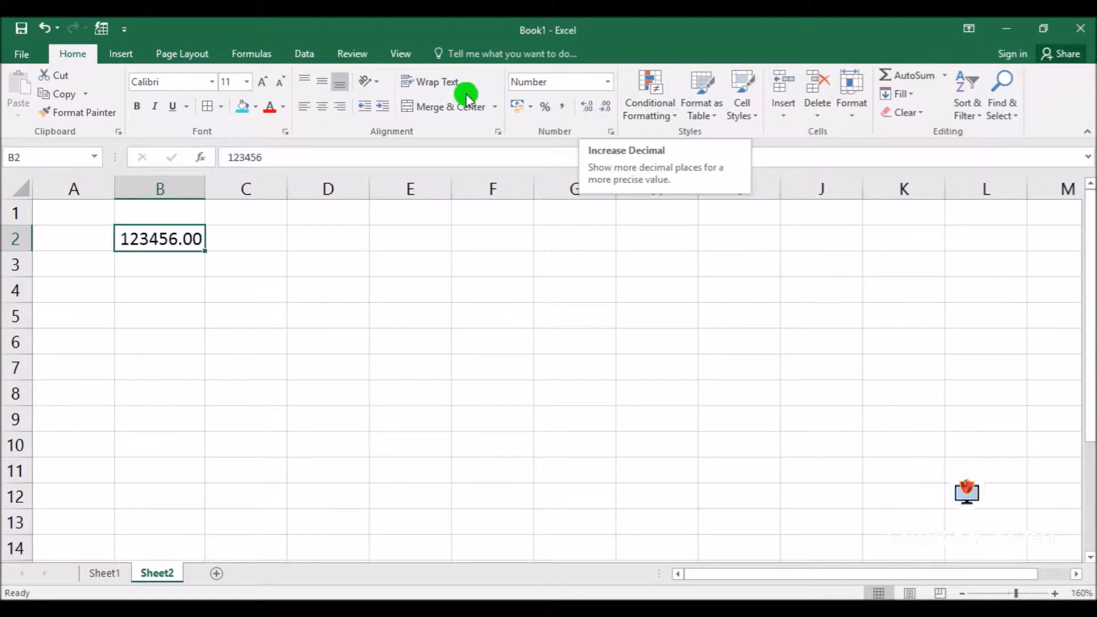
Format B2 as Currency with the ₹ symbol and two decimal places in the cell formatting options
click(611, 132)
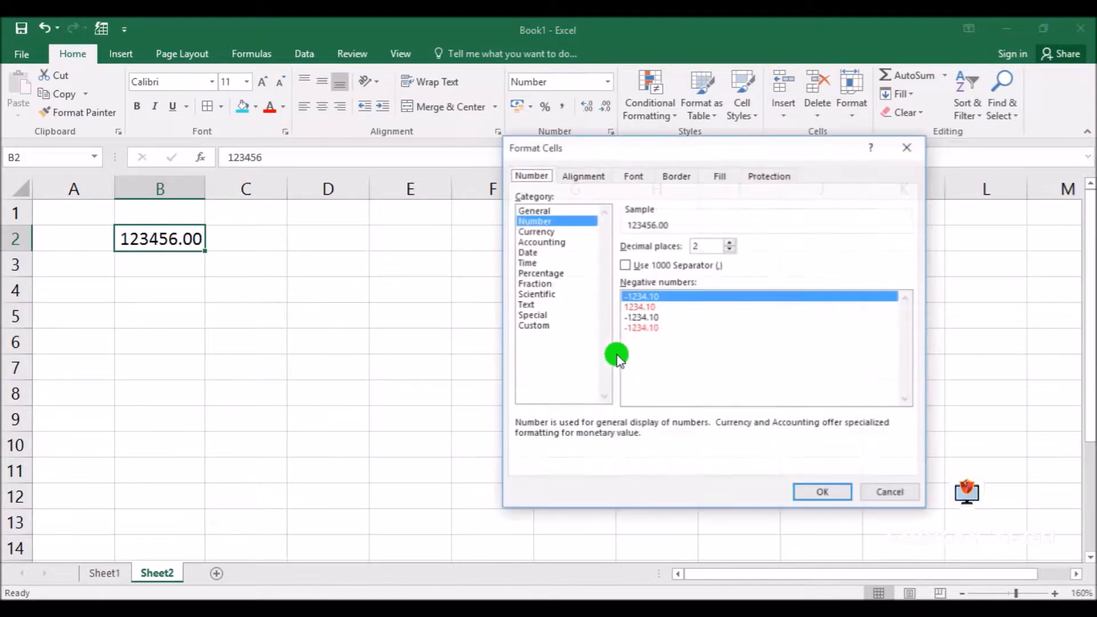
click(536, 232)
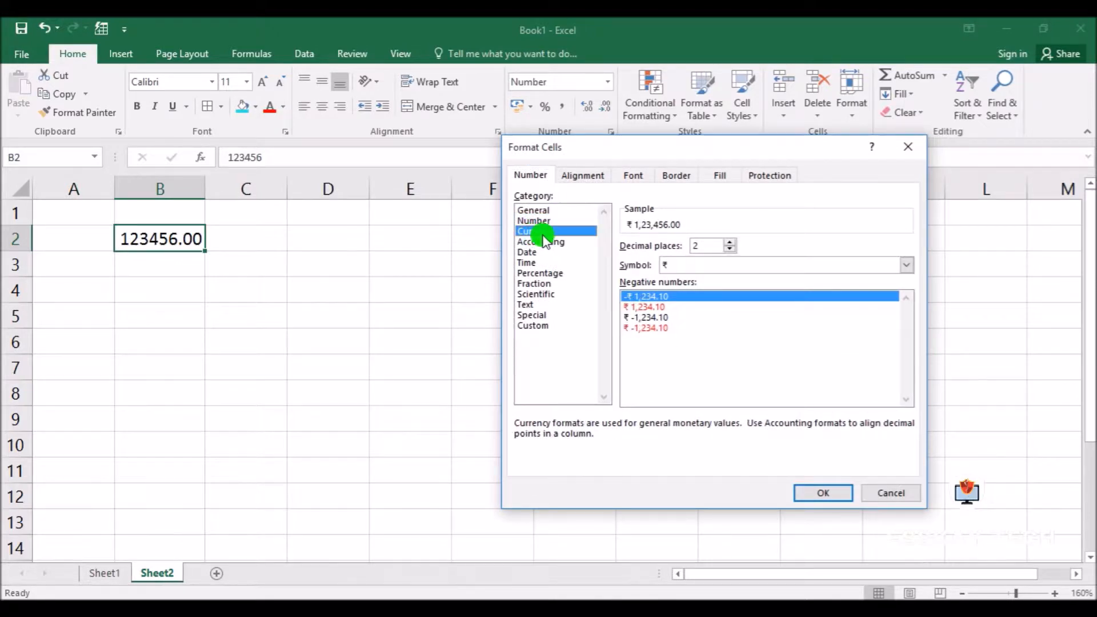
click(835, 493)
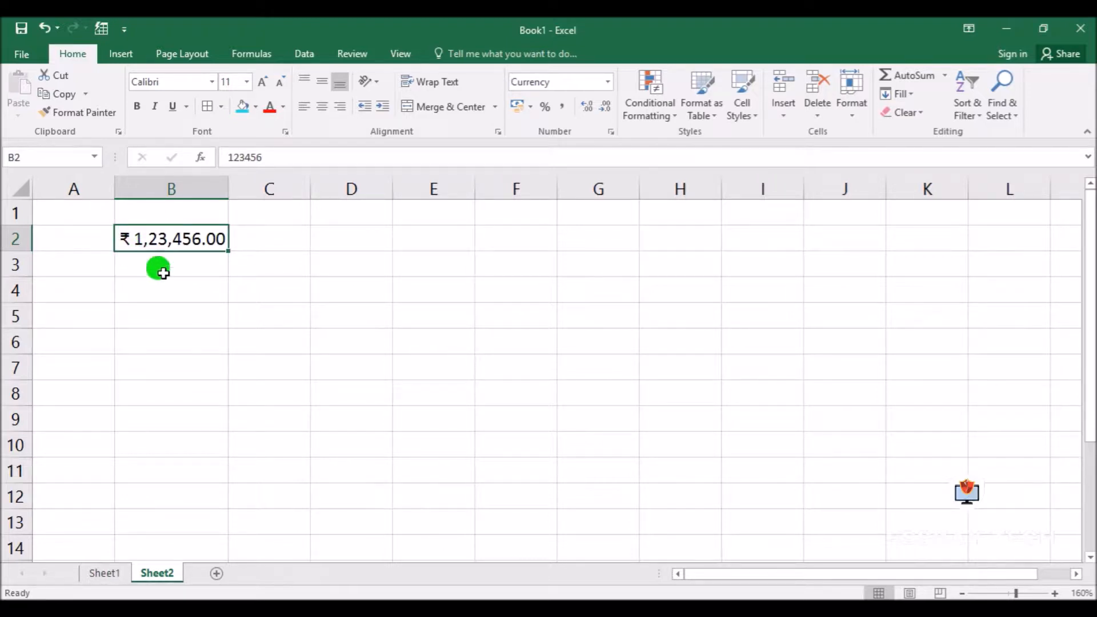
Apply the Accounting format to B2 and check its detailed format settings without changing them
click(608, 82)
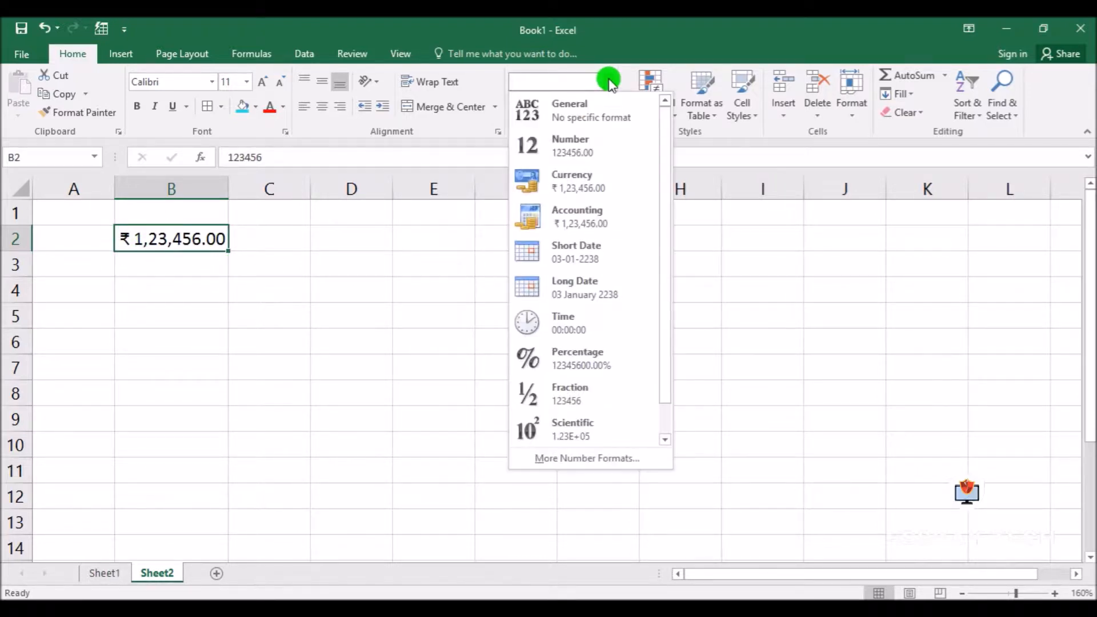
click(591, 220)
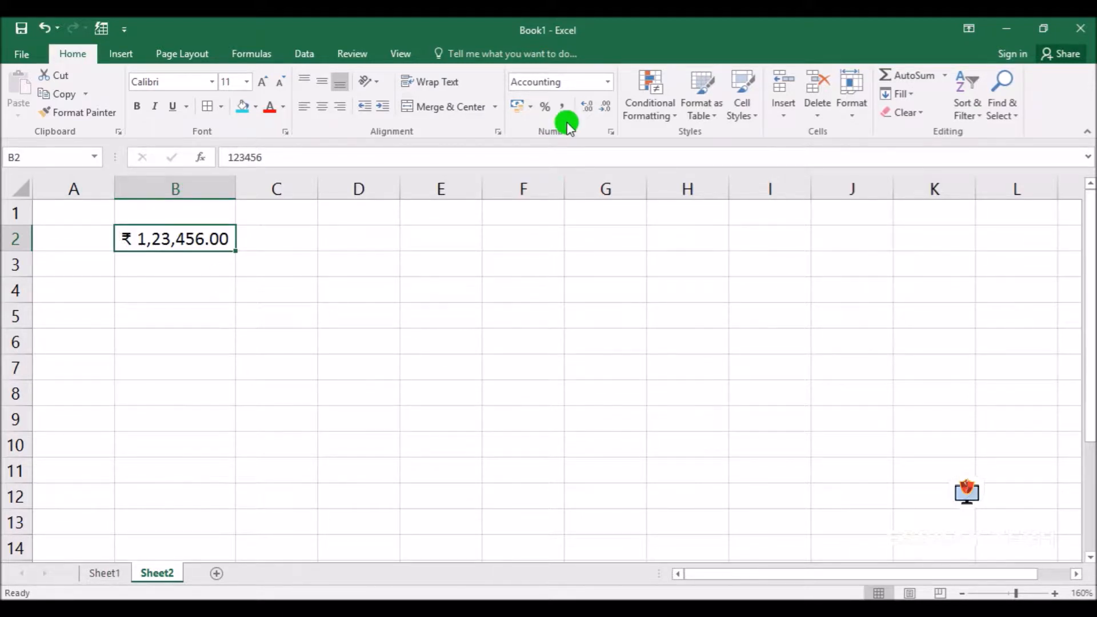
click(610, 132)
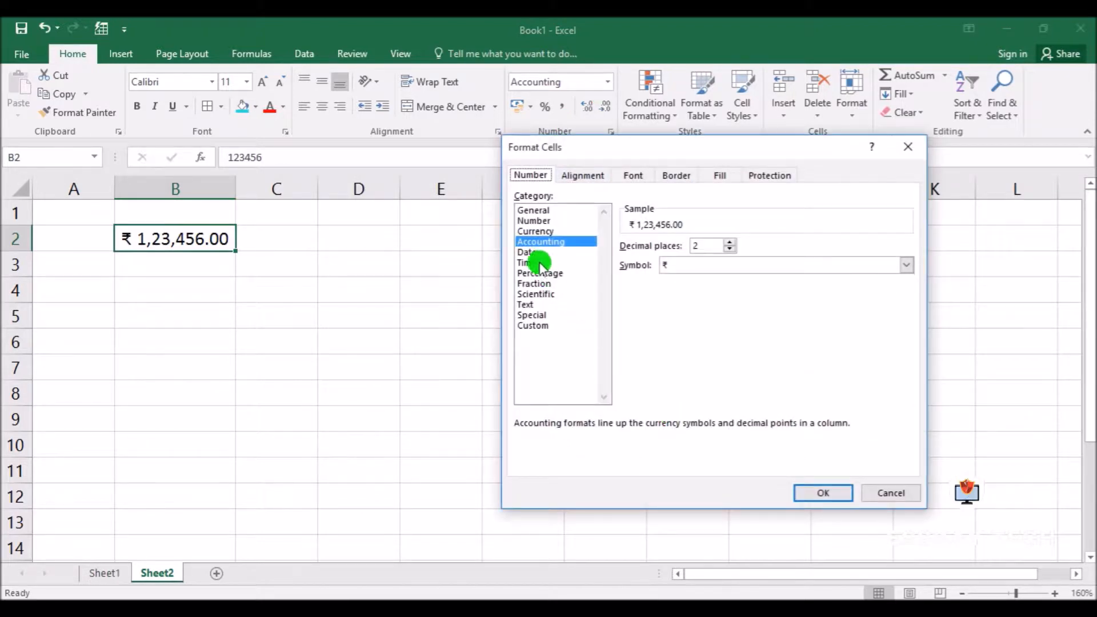
click(895, 495)
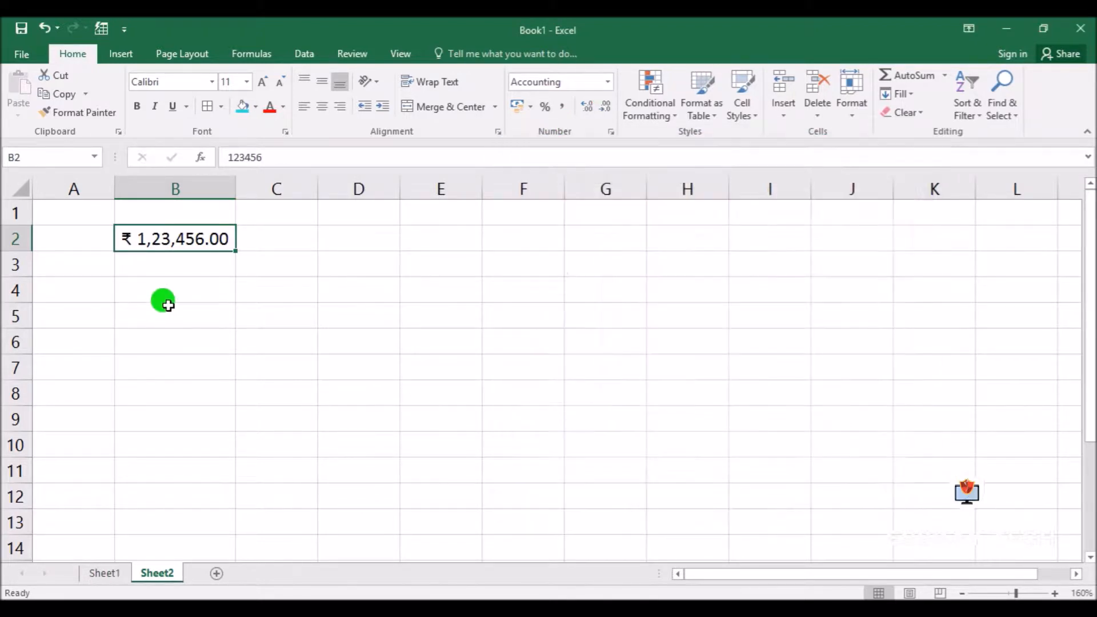
Enter the date 23-09-2020 in cell B4
click(170, 287)
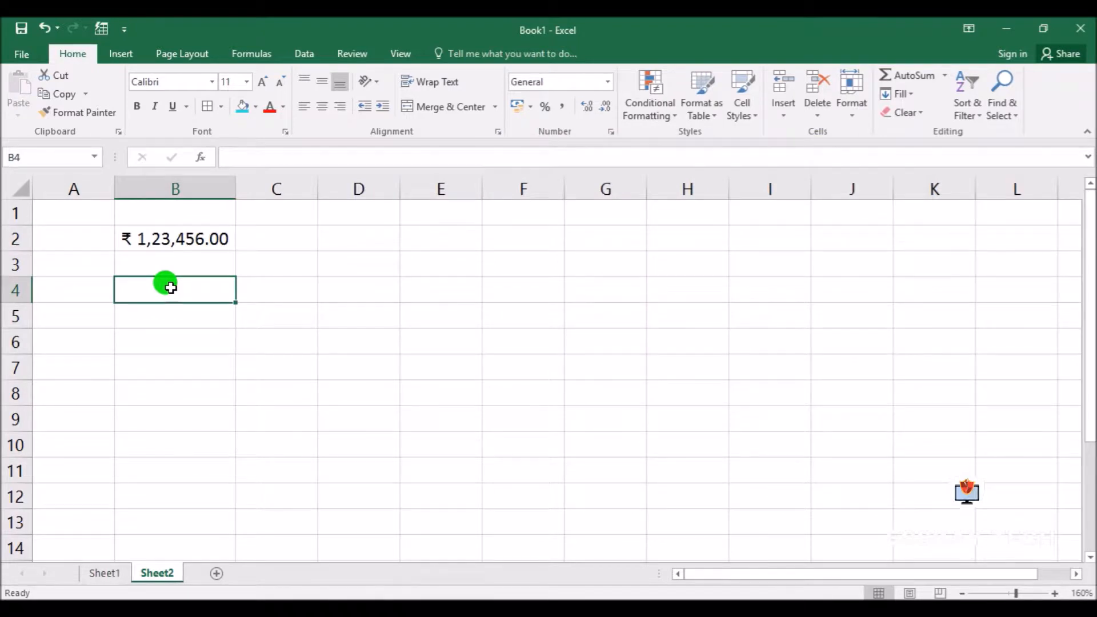
text(23-0)
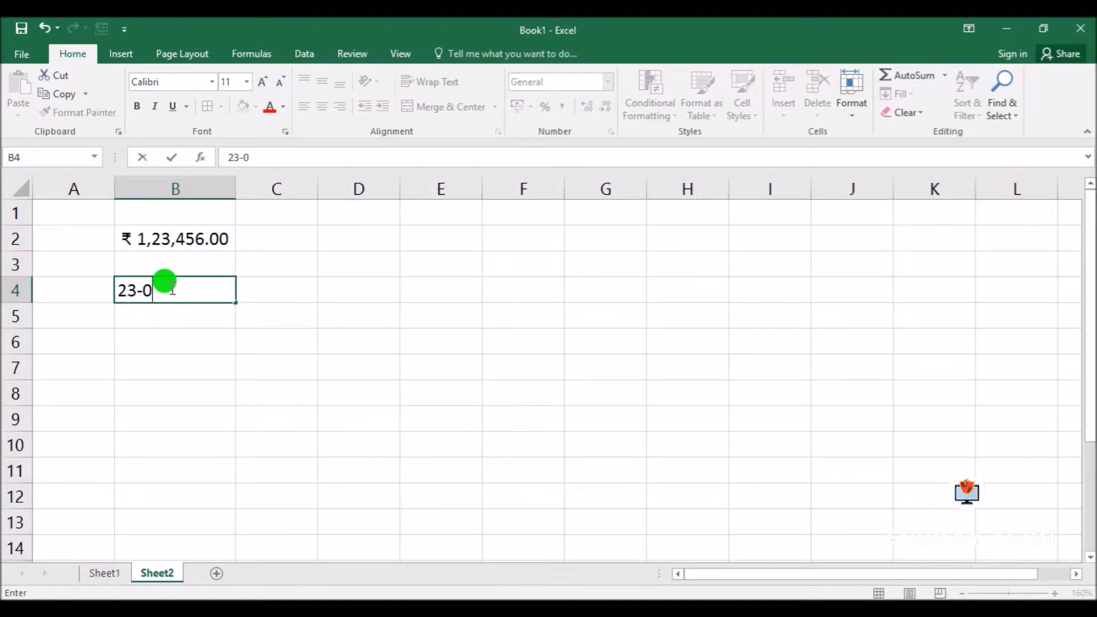
text(9-2020)
key(Return)
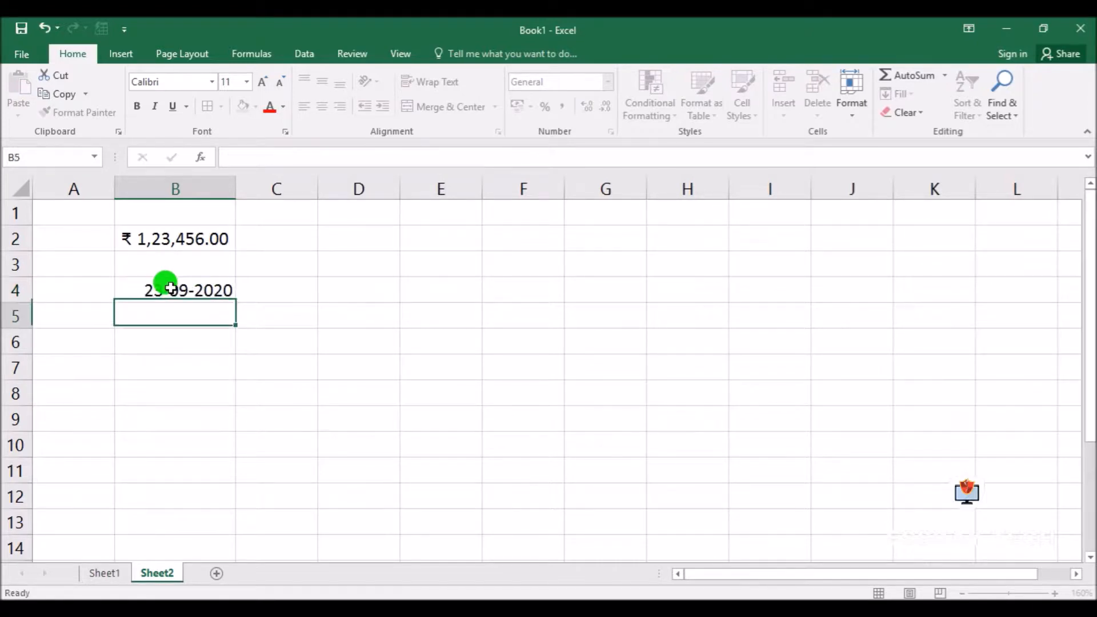
Set the date format of B4 to the long type *14 March 2012
key(Up)
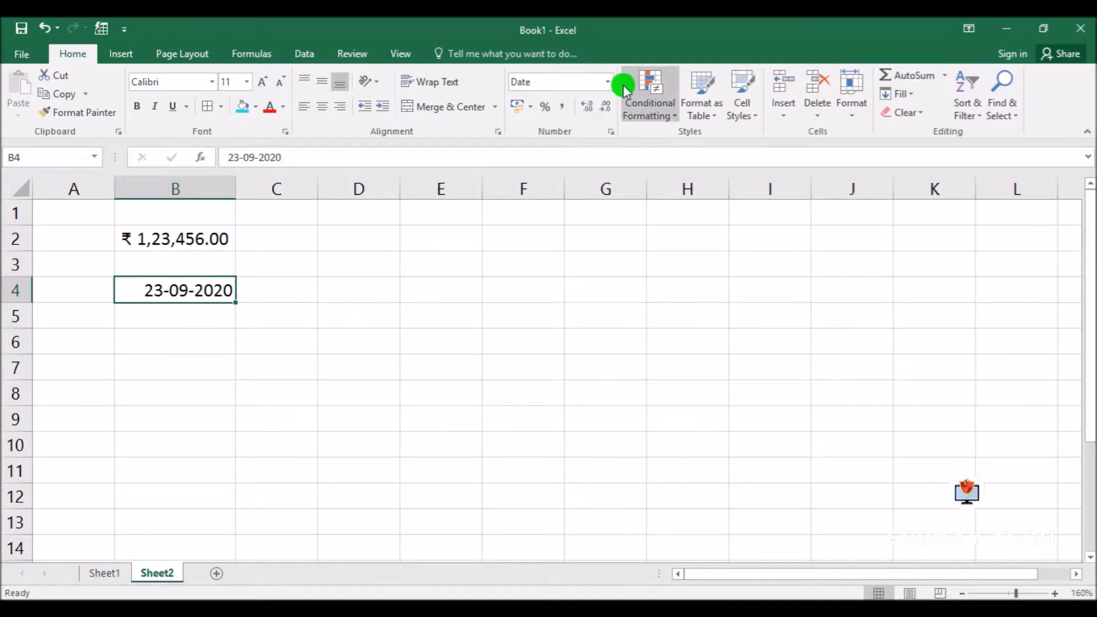
click(608, 82)
click(607, 81)
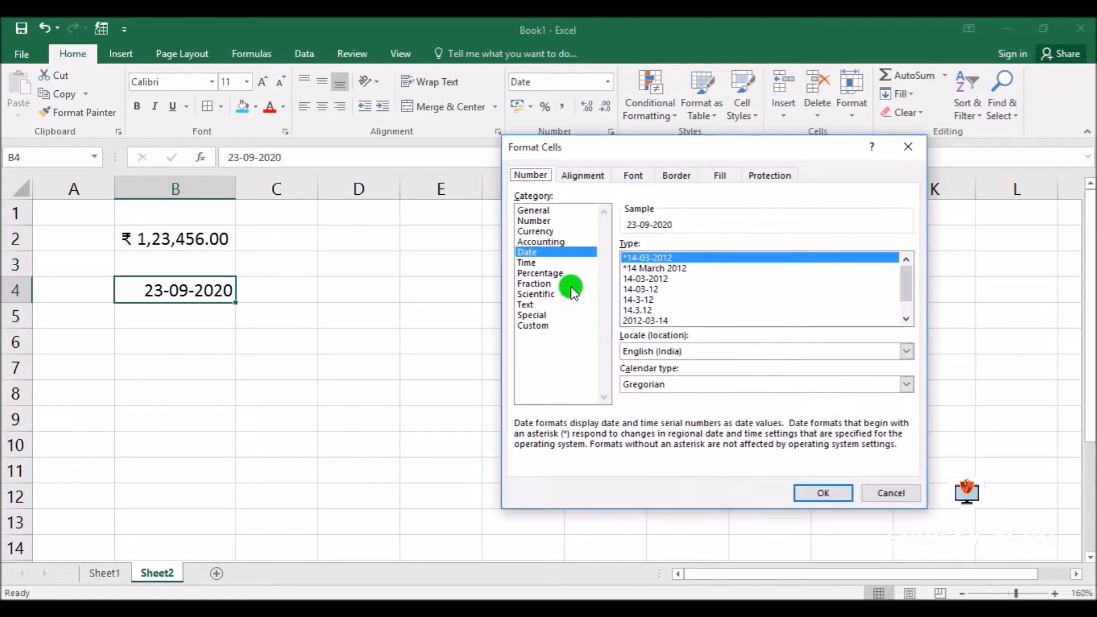
click(646, 268)
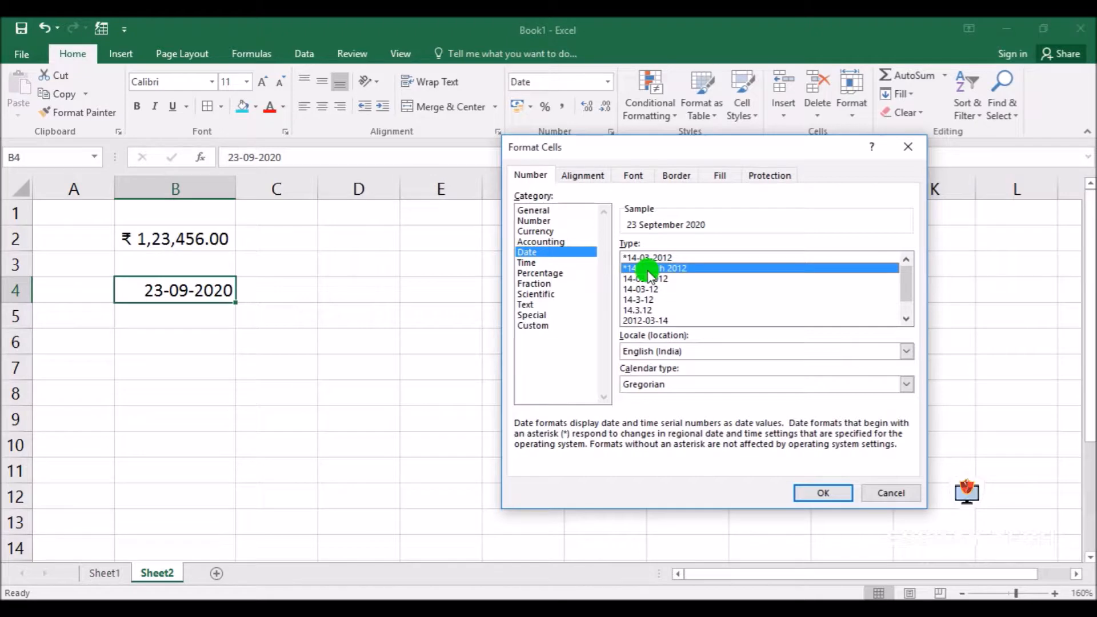
click(836, 494)
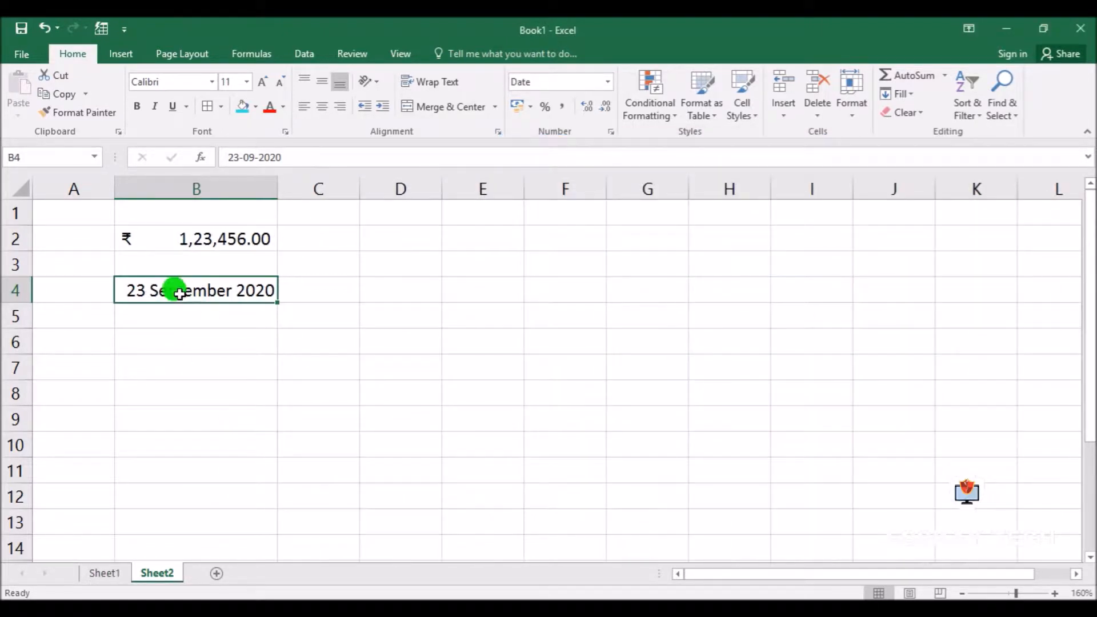
Replace the content of B4 with the date entered as 23/9/20
key(BackSpace)
text(23/9/20)
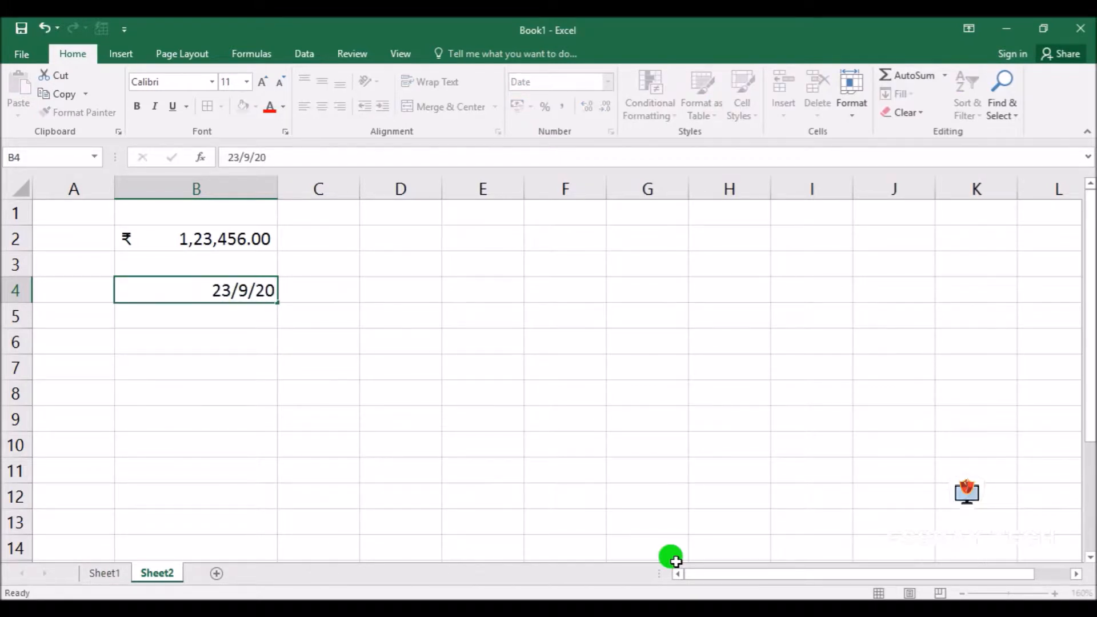
key(Return)
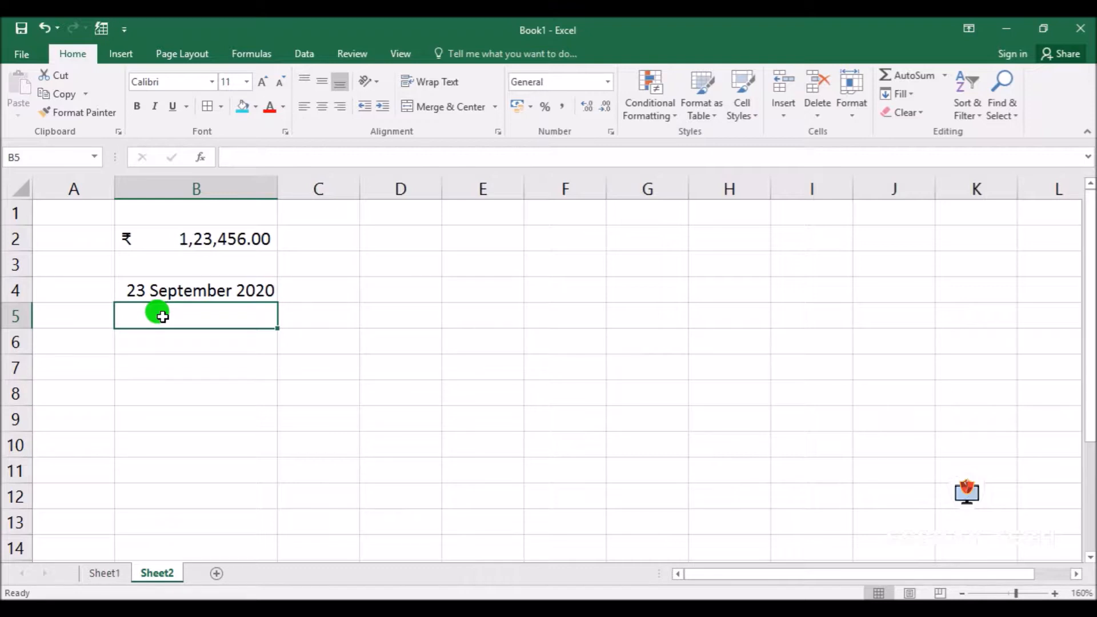
Enter the time 10.20 am in cell B5
text(10.20)
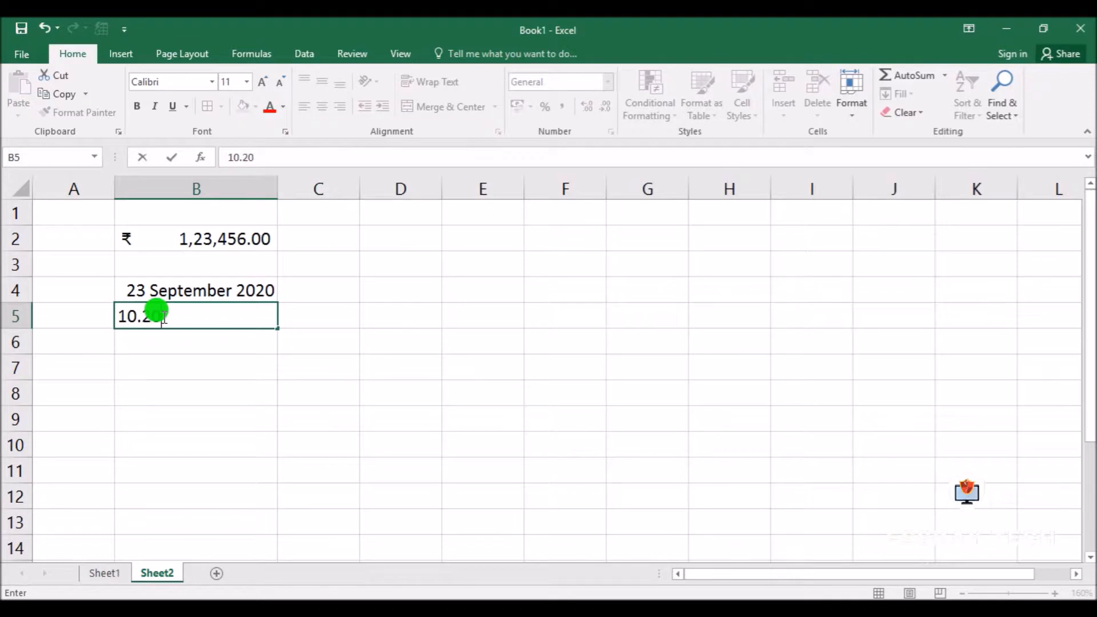
text( am)
key(Return)
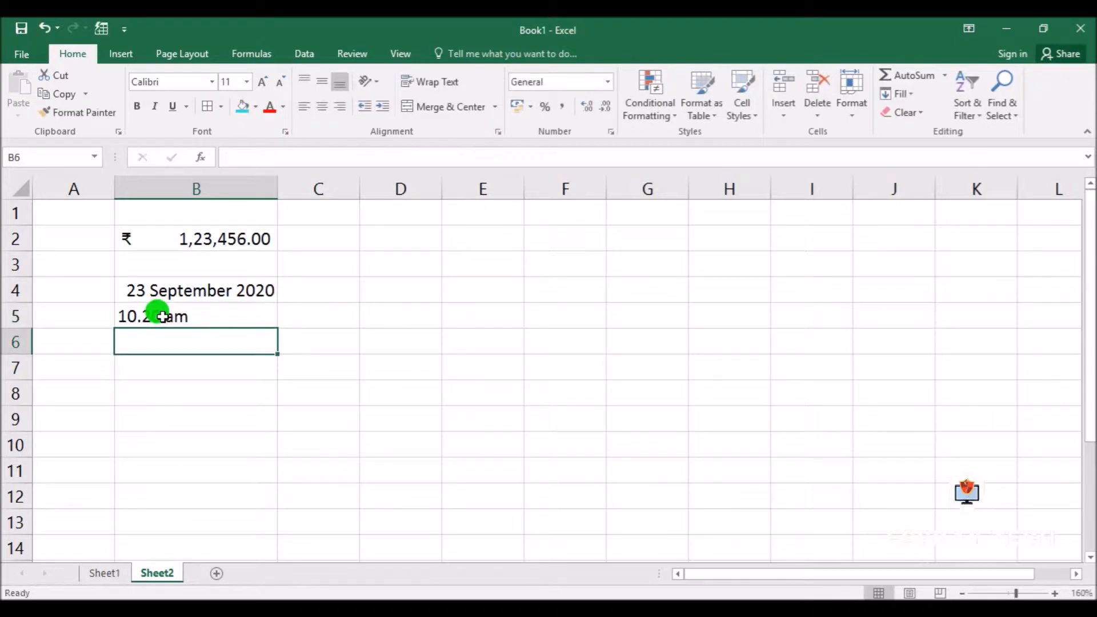
Format cell B5 with the Time category, type 1.30.55 PM
click(155, 314)
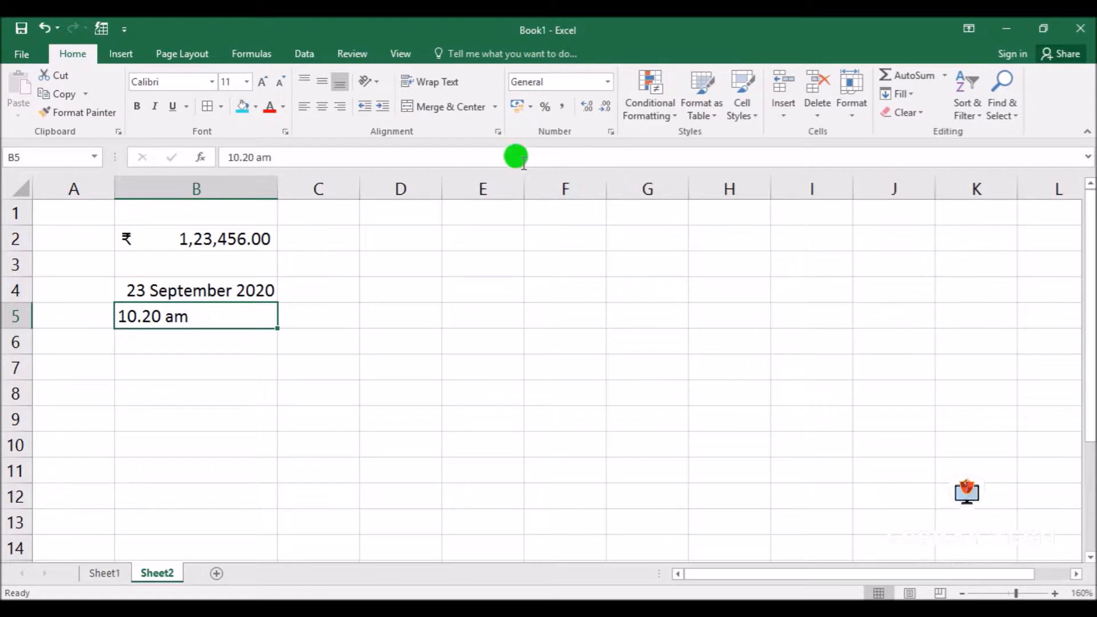
click(611, 132)
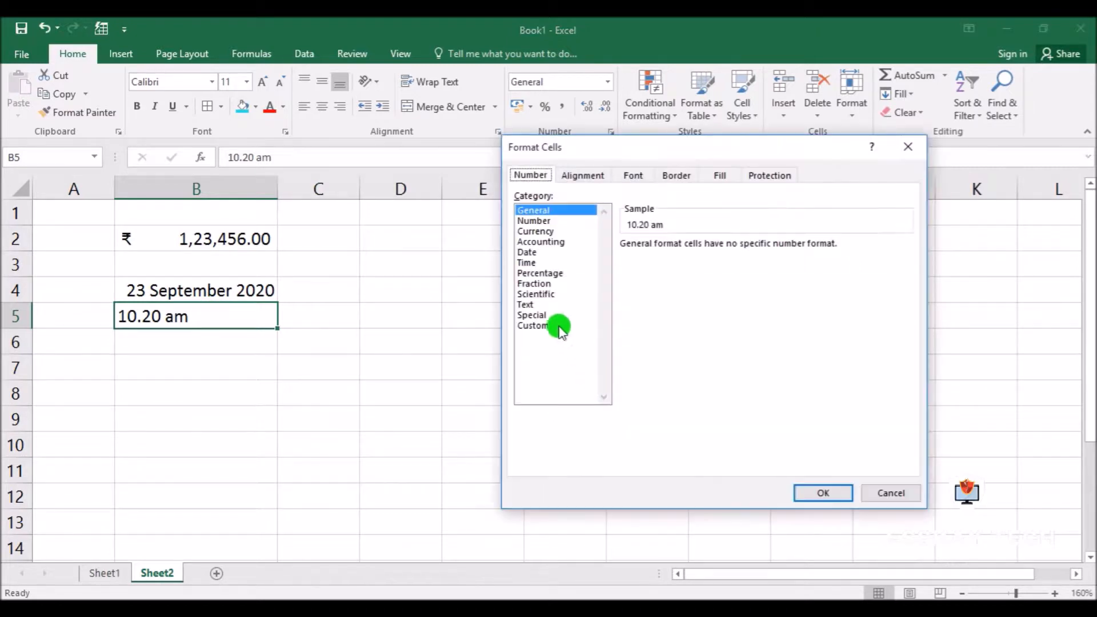
click(527, 263)
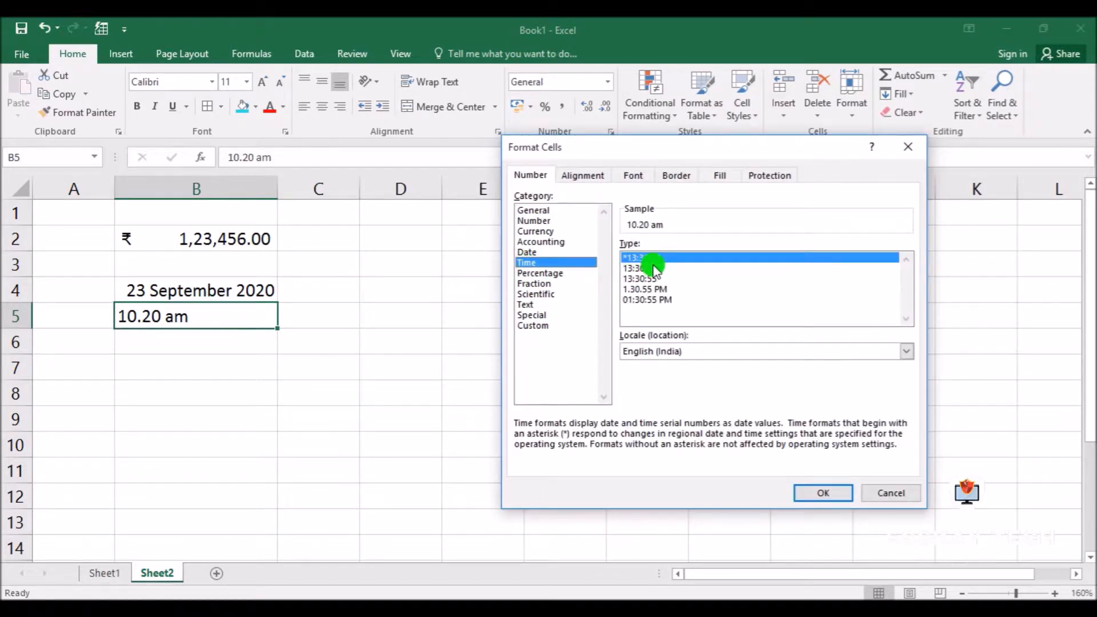
click(639, 289)
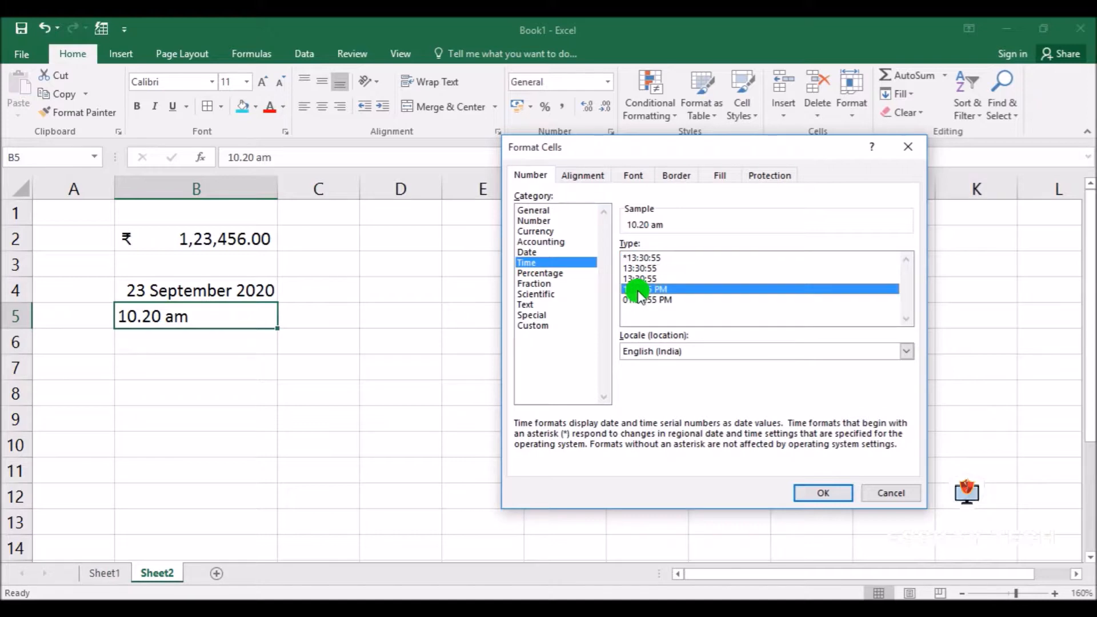
click(823, 492)
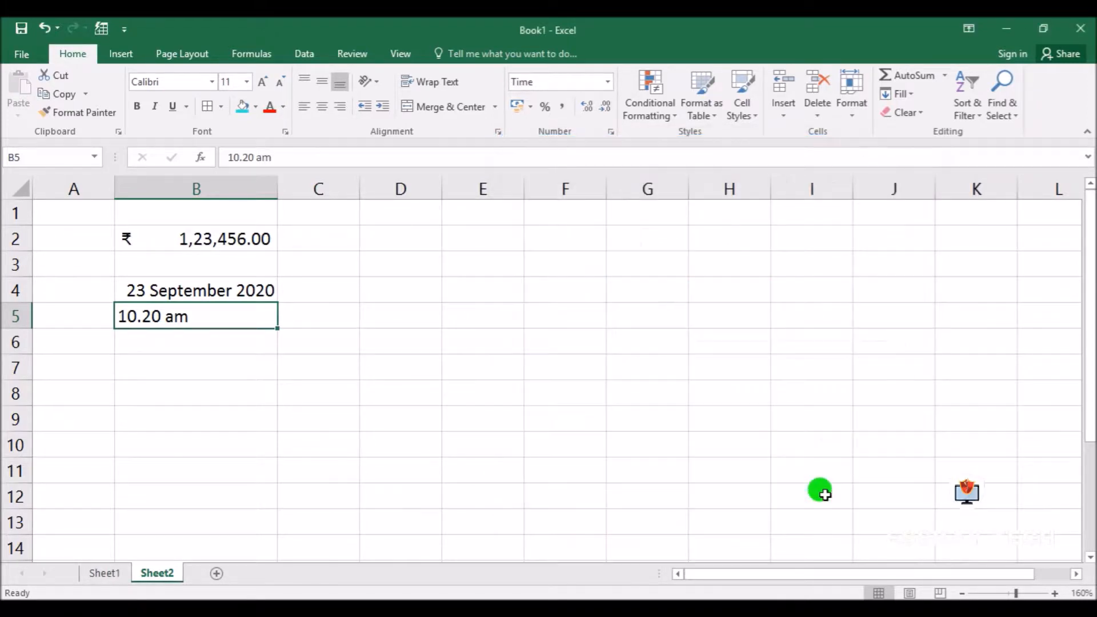
Shorten the entry in B5 to 10.20 and reapply the 1.30.55 PM time type
double_click(198, 316)
key(BackSpace)
key(BackSpace)
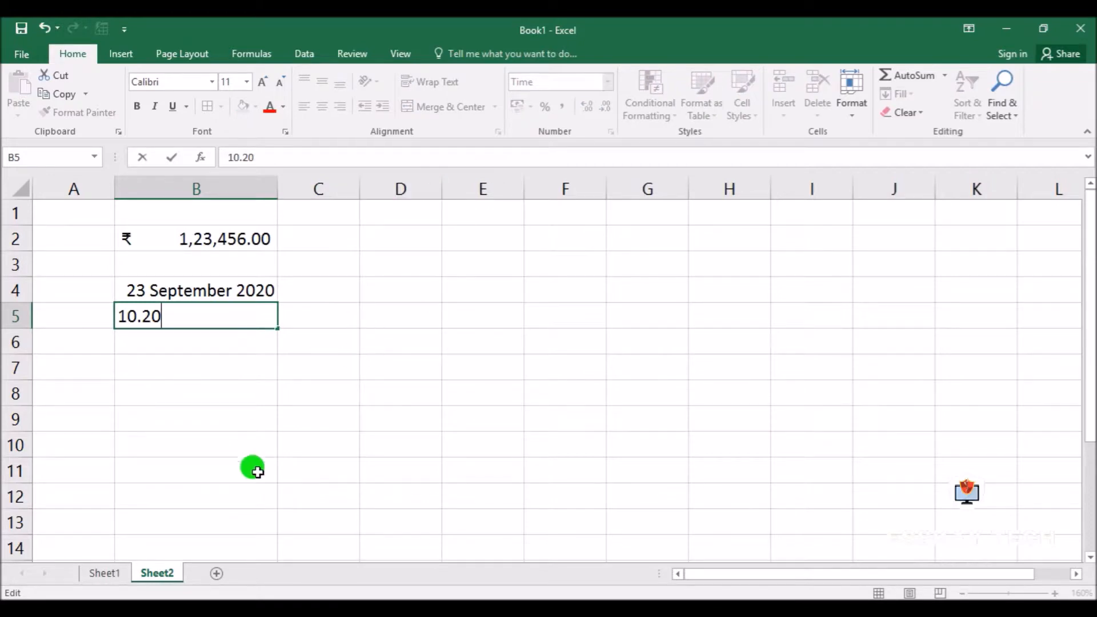
click(286, 443)
click(166, 317)
click(611, 131)
click(643, 289)
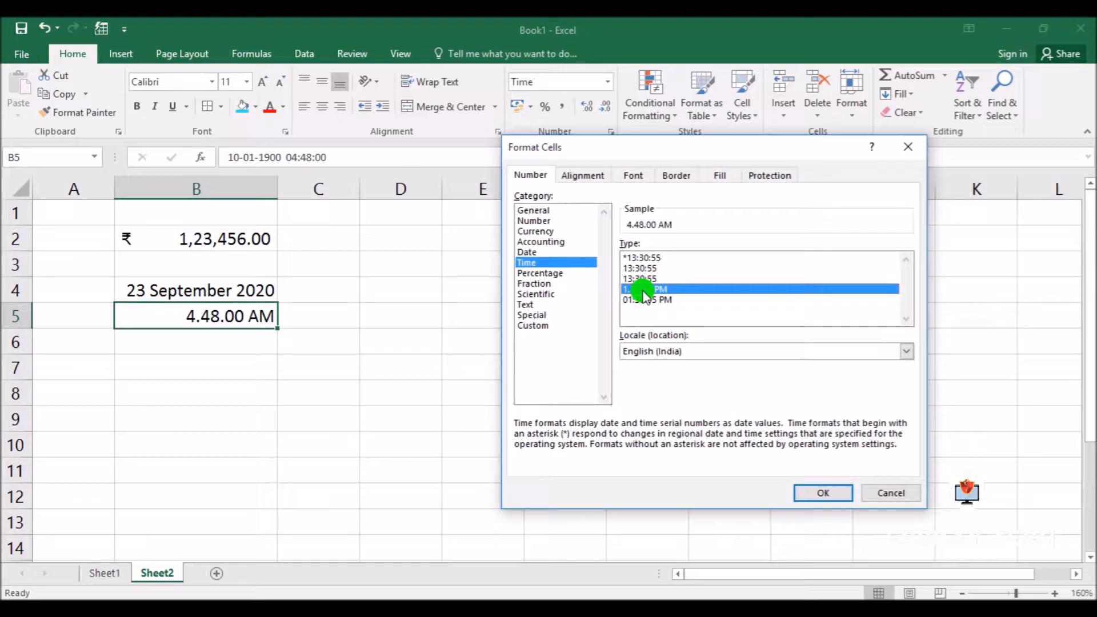
click(832, 493)
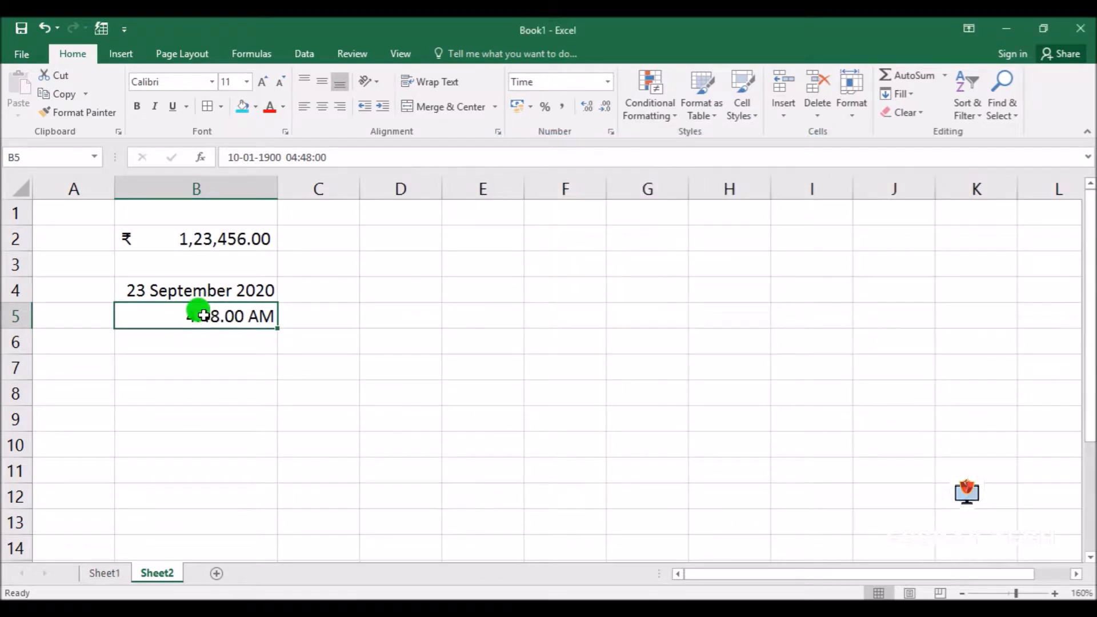
Replace the content of B5 with the time entered as 10:20
double_click(272, 329)
text(10.20)
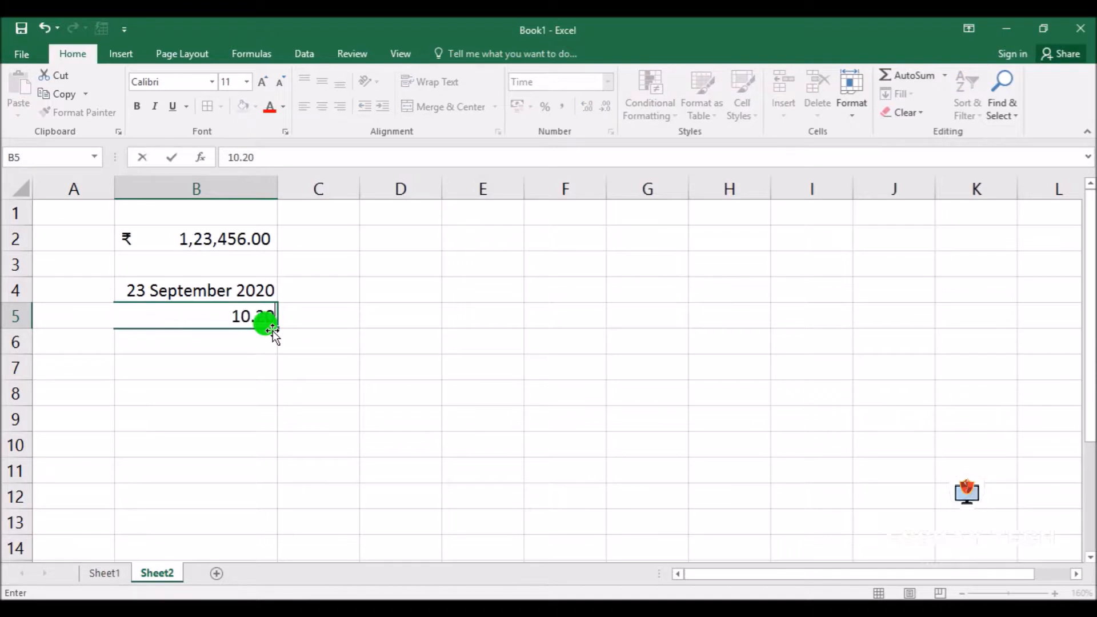
key(BackSpace)
text(:20)
key(ctrl+Return)
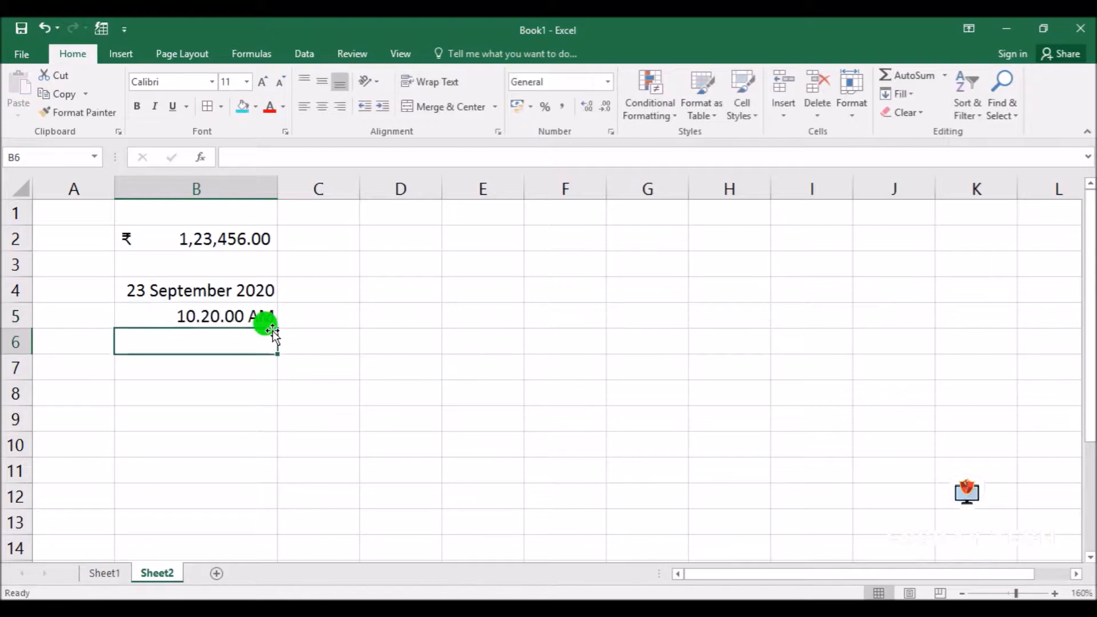
click(238, 317)
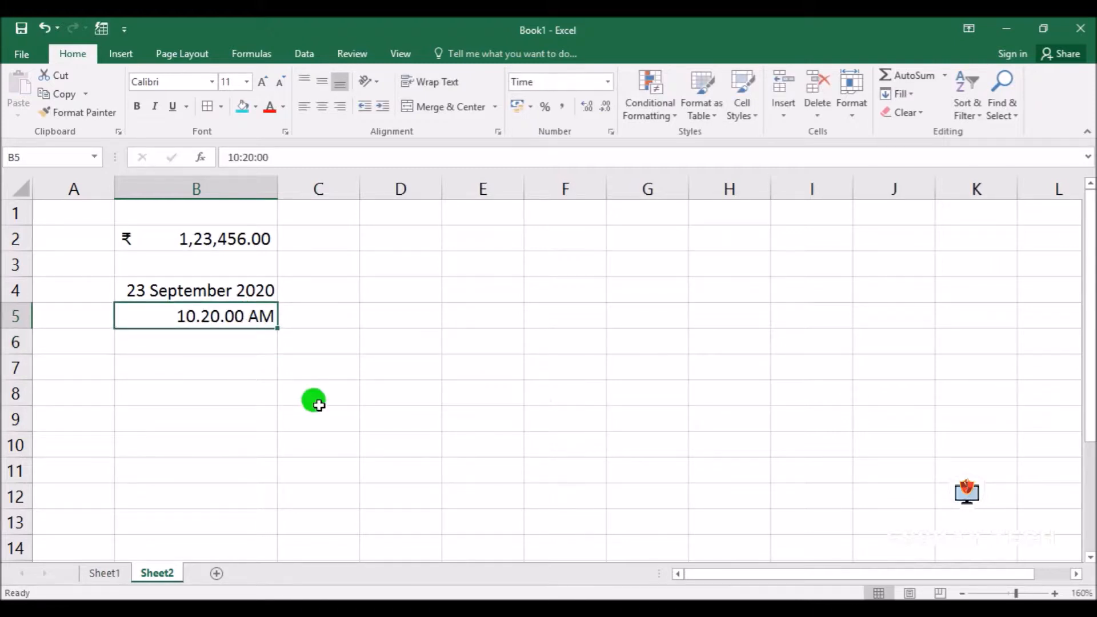
click(189, 340)
click(198, 234)
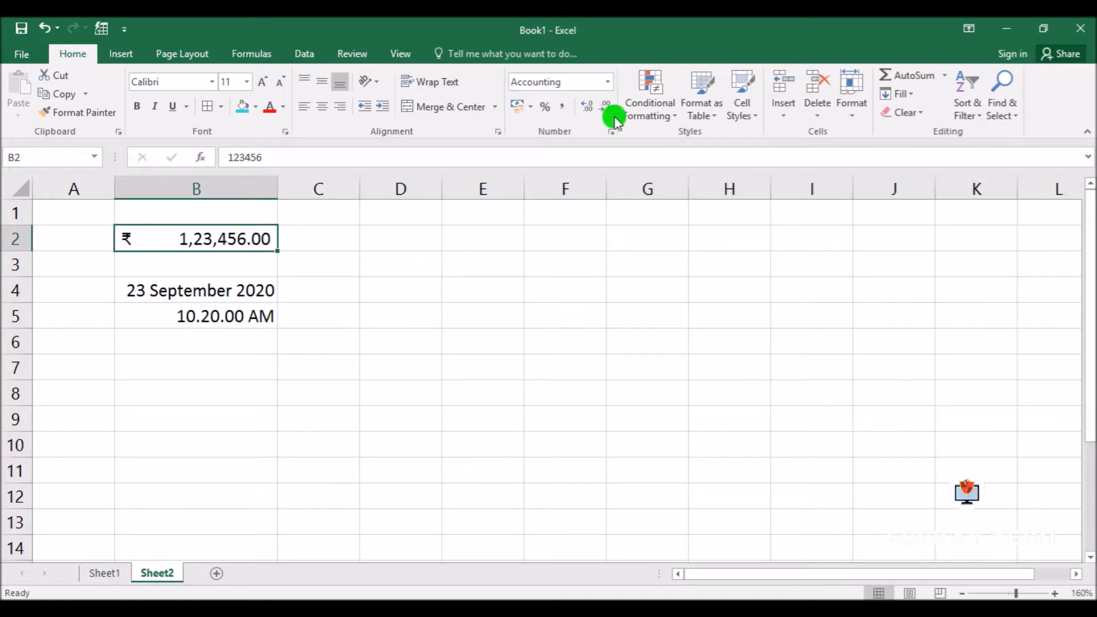
click(611, 131)
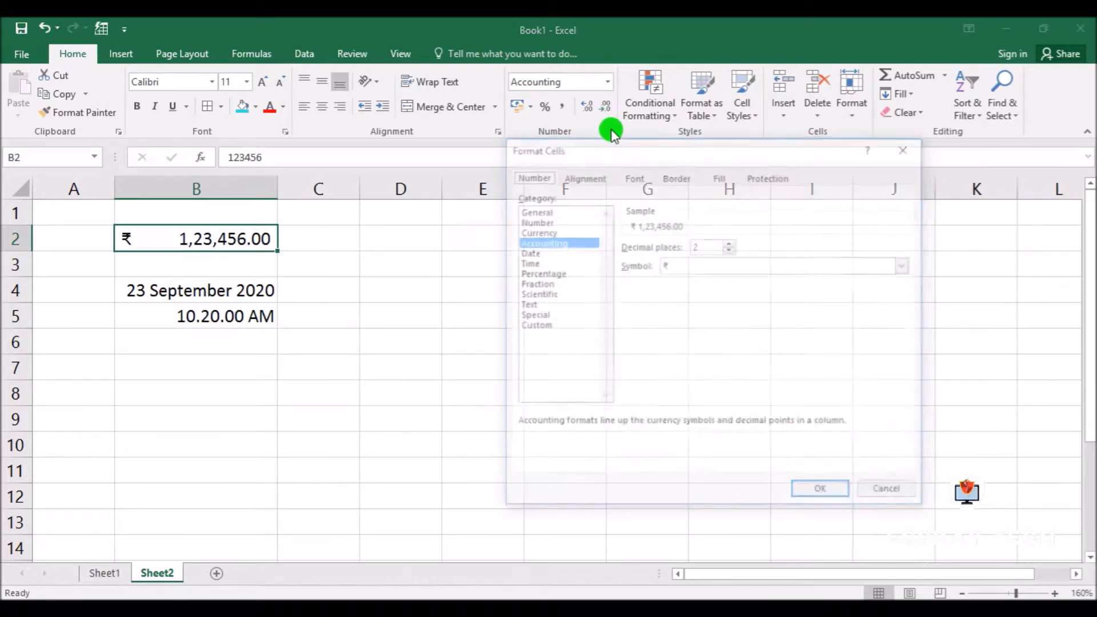
click(532, 275)
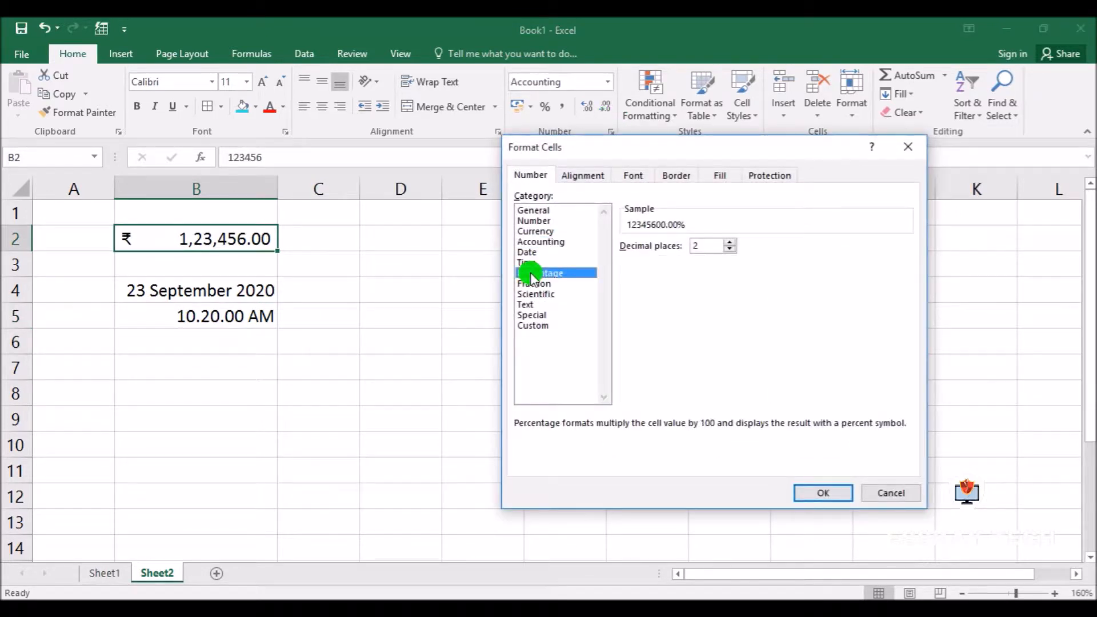
click(902, 493)
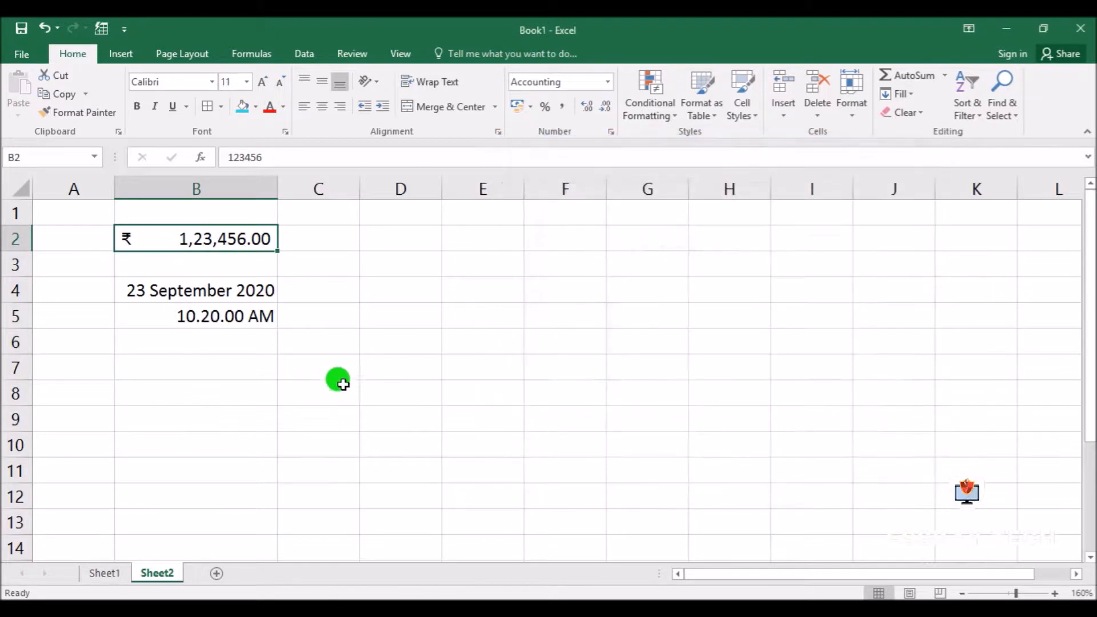
Enter the heading Percentage in D2 and widen column D to fit it
click(386, 262)
click(403, 233)
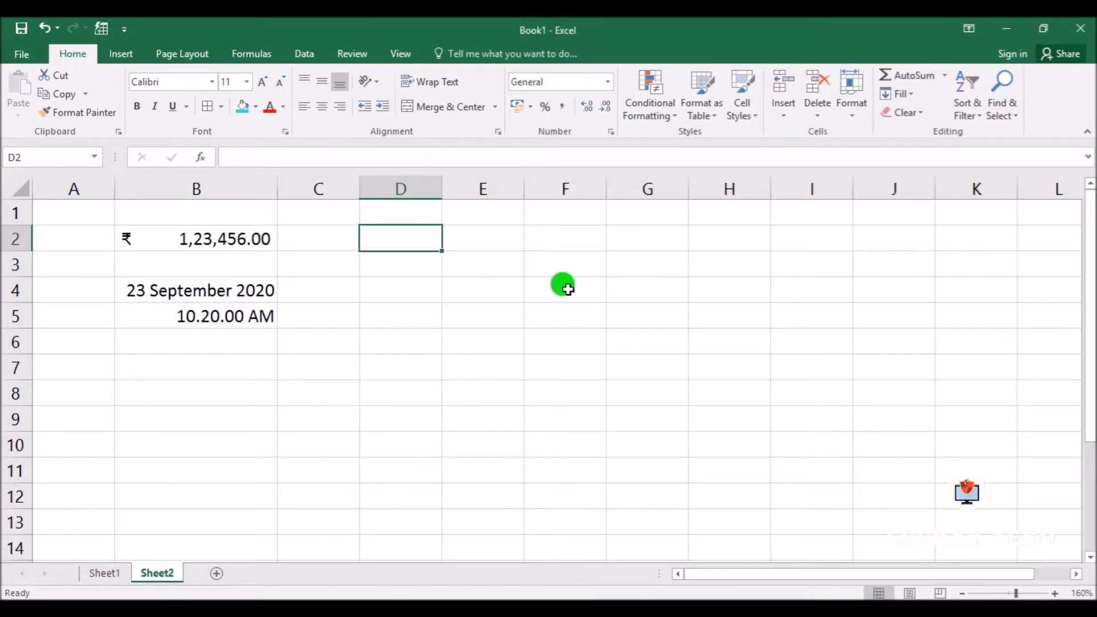
text(Percent)
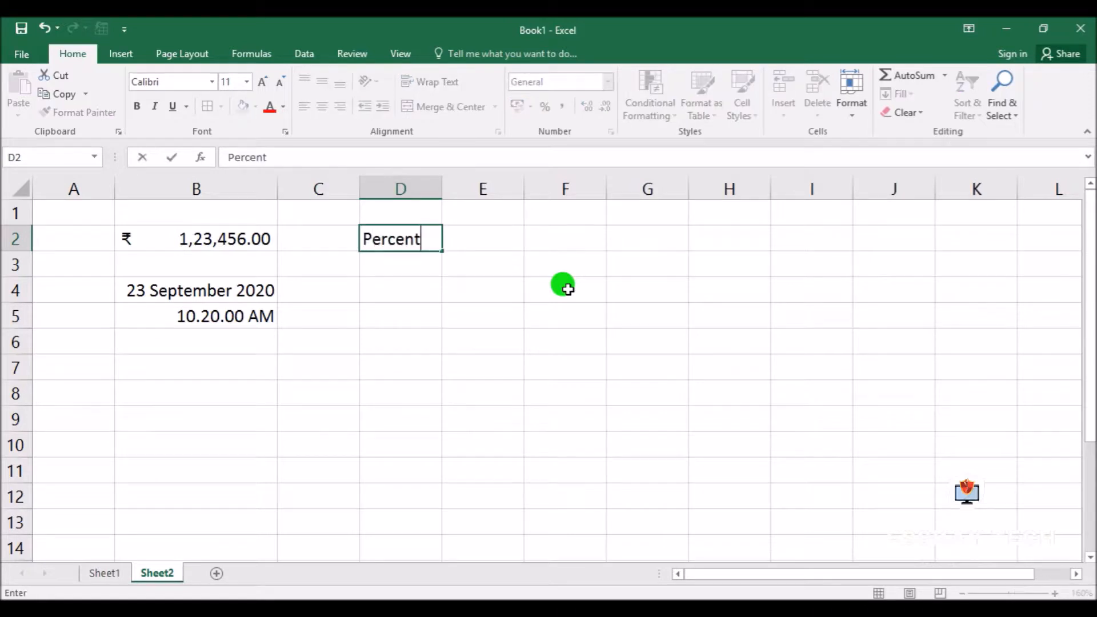
text(age)
key(Return)
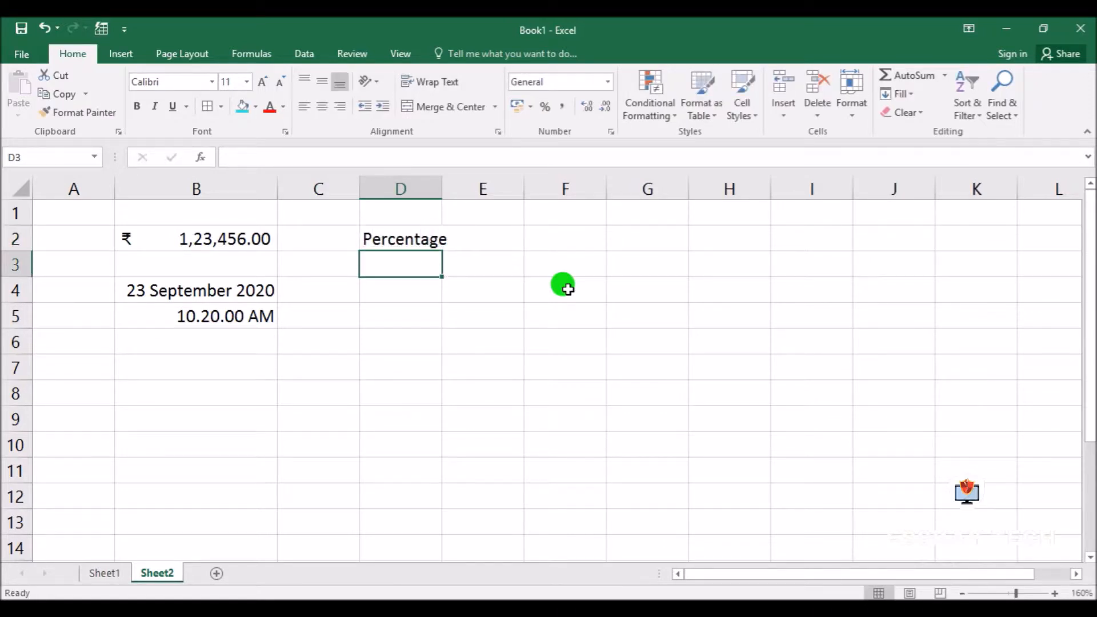
drag(442, 181, 466, 182)
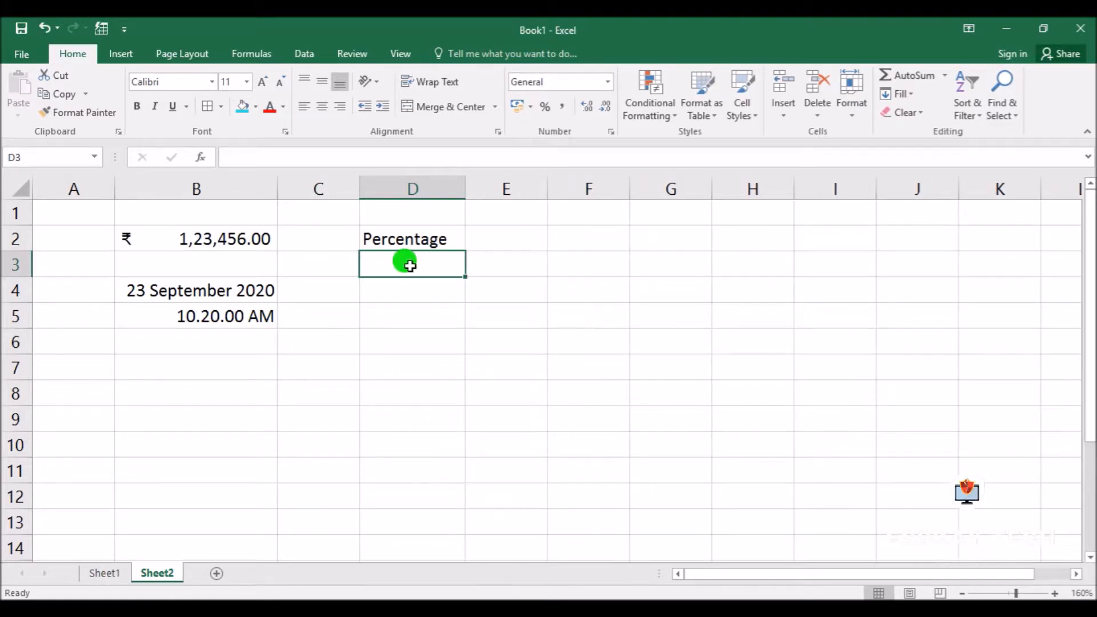
Enter 75 in cell D3 and format it as a percentage without decimal places
text(75)
key(Return)
click(412, 266)
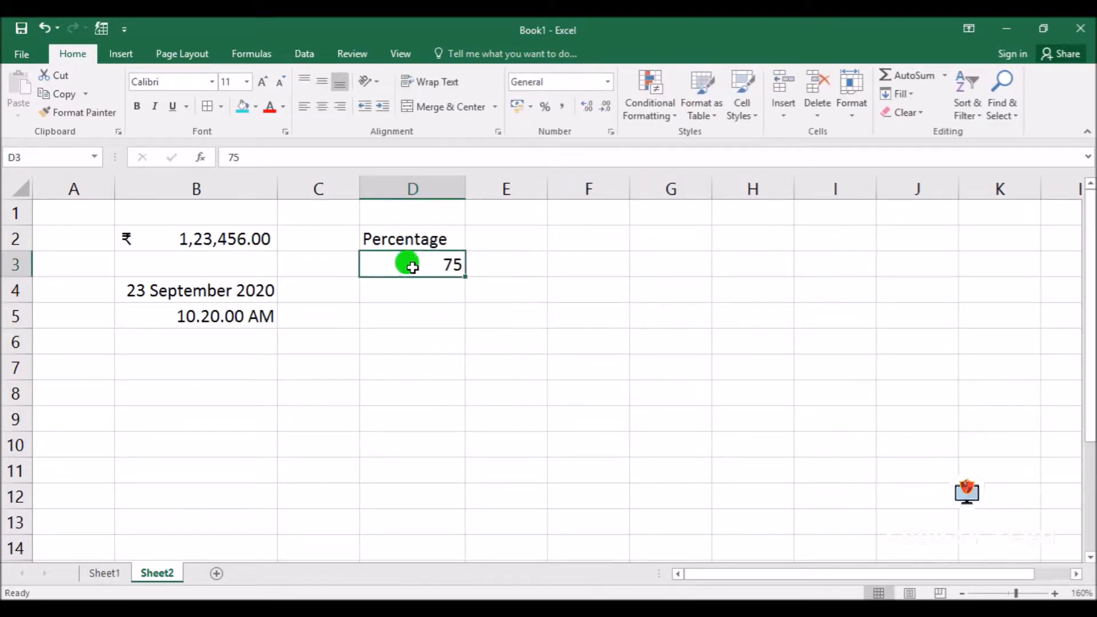
click(611, 132)
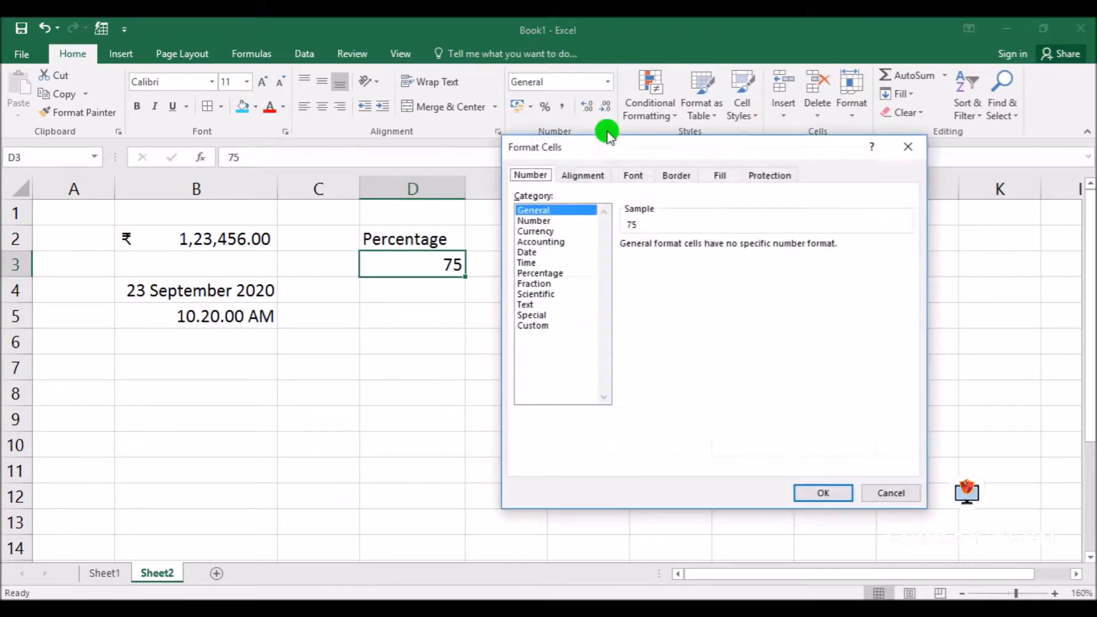
click(538, 274)
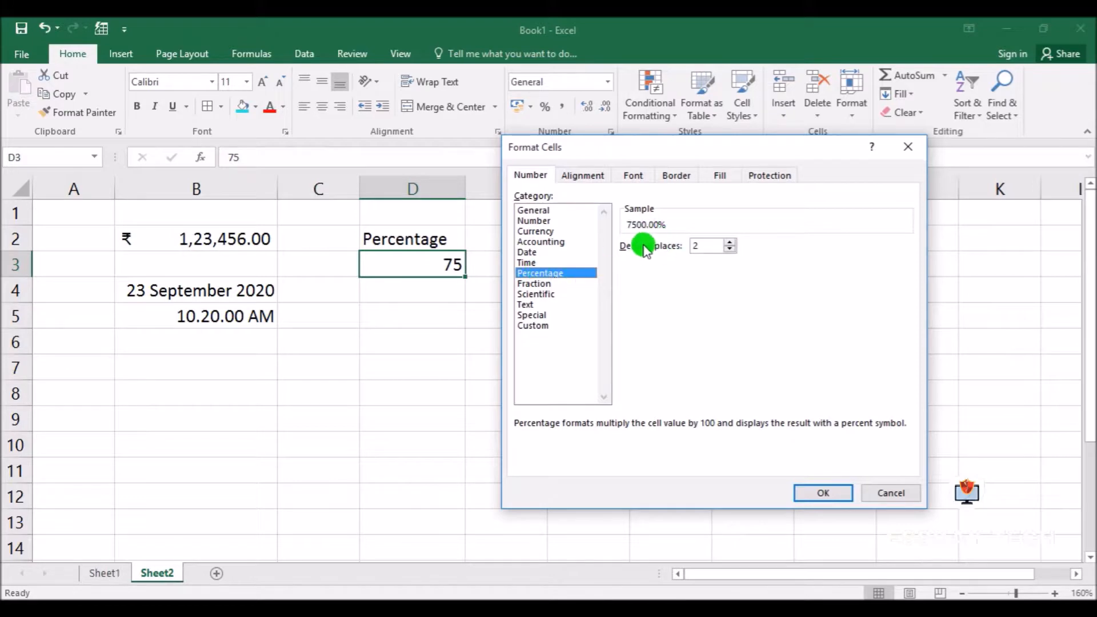
click(823, 493)
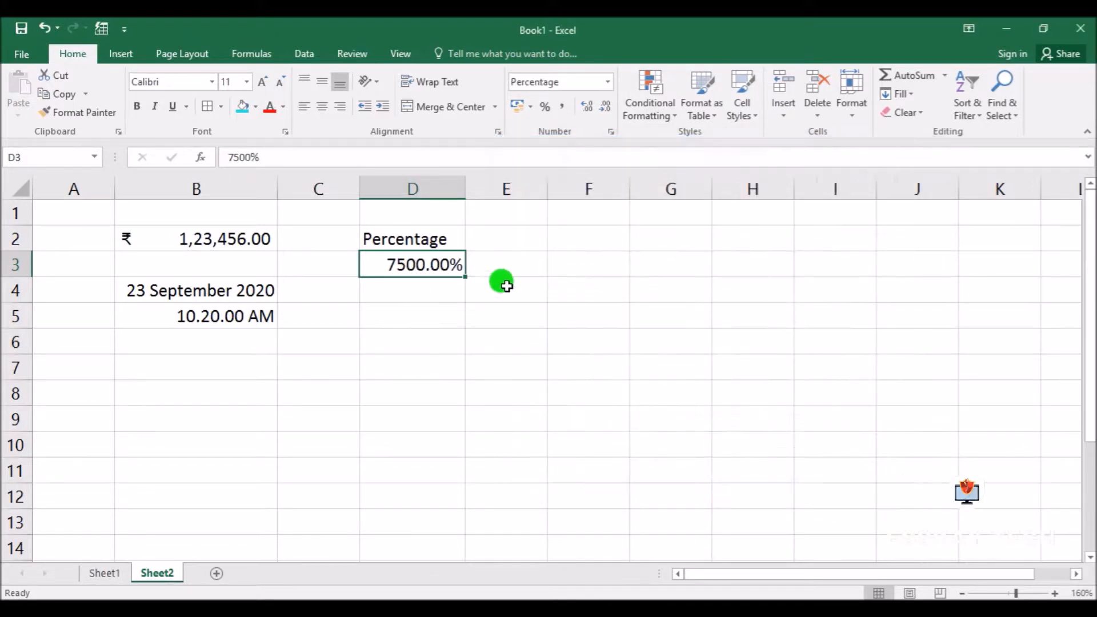
click(553, 107)
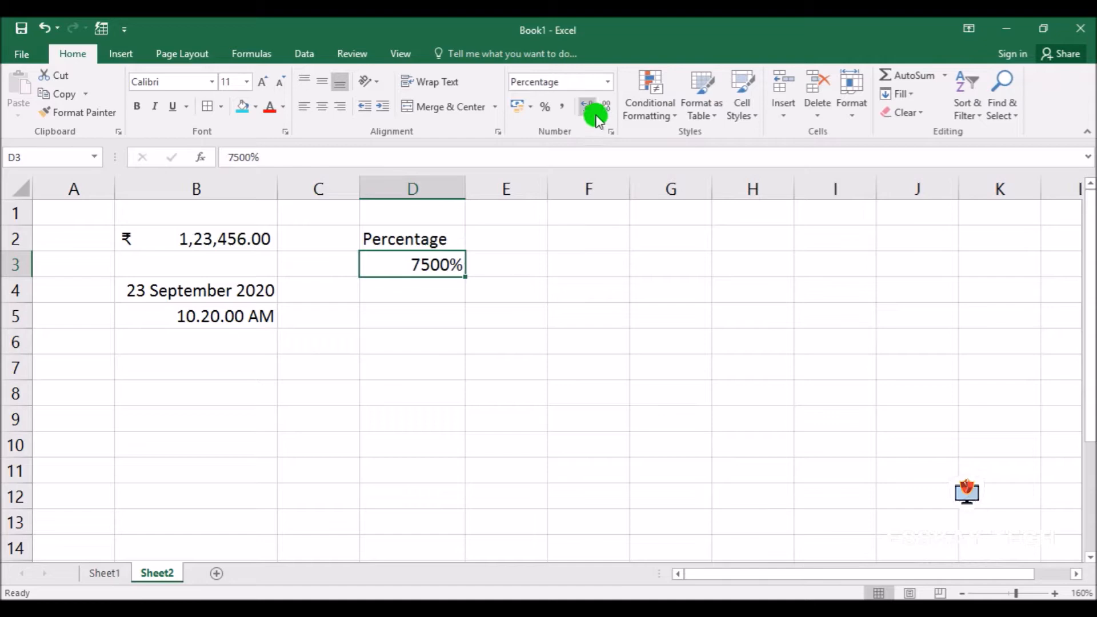
Enter the fraction 1/4 in cell D4, directly below the percentage value
click(417, 288)
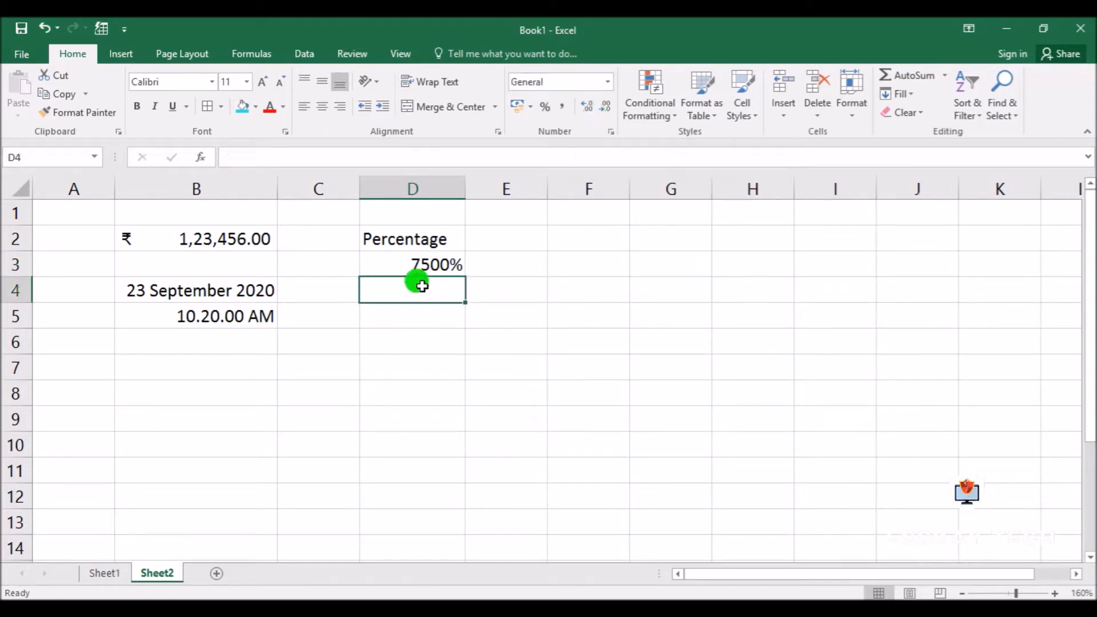
click(610, 132)
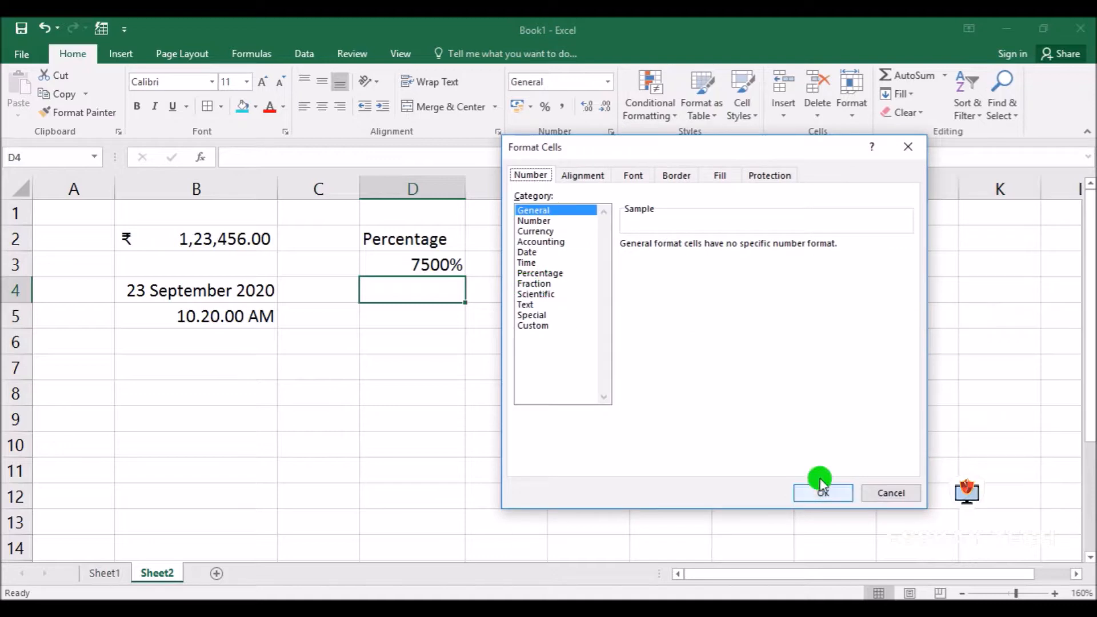
click(884, 491)
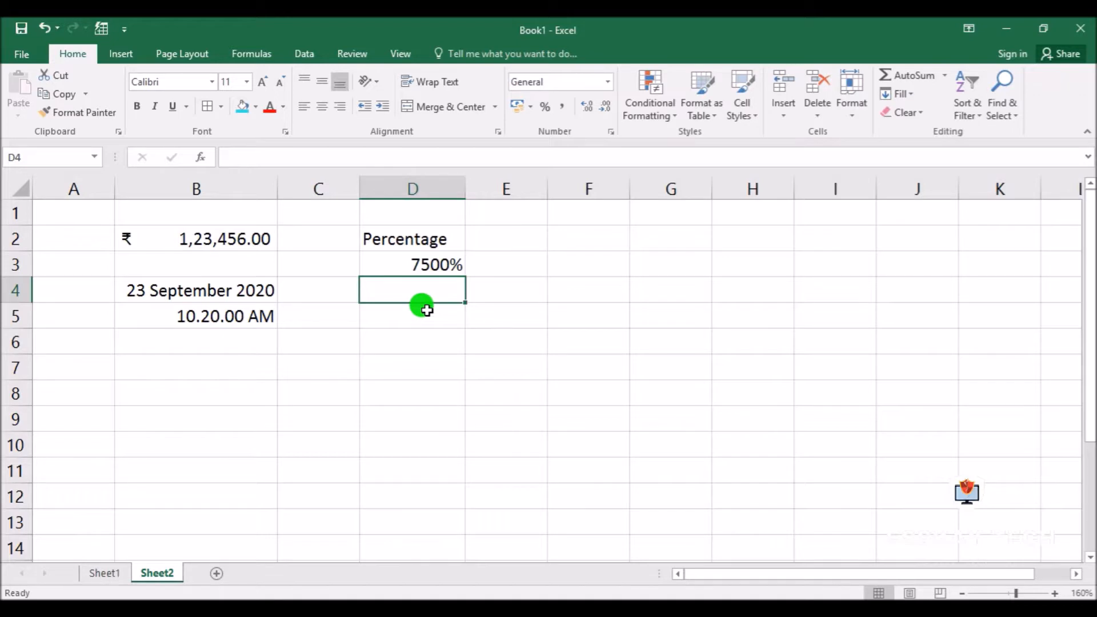
text(1/)
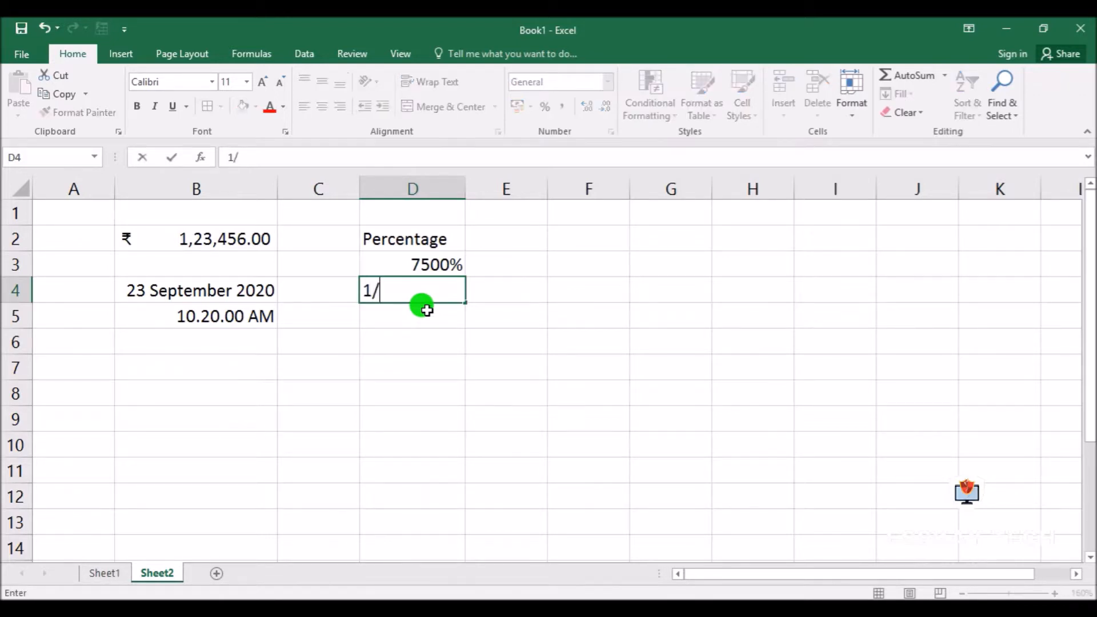
text(4)
key(Return)
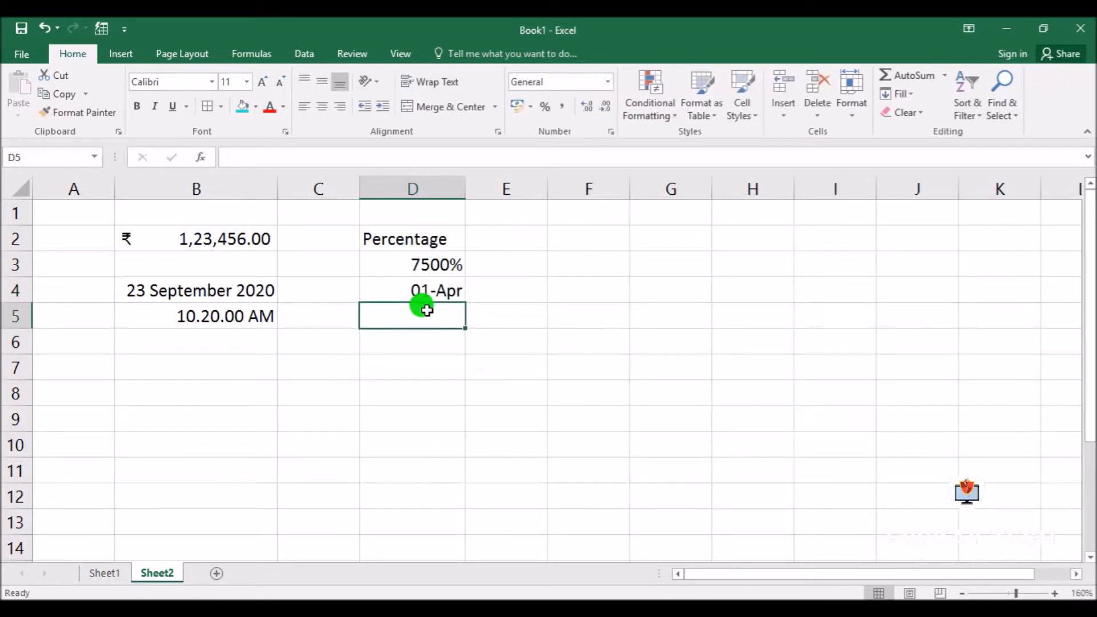
click(430, 284)
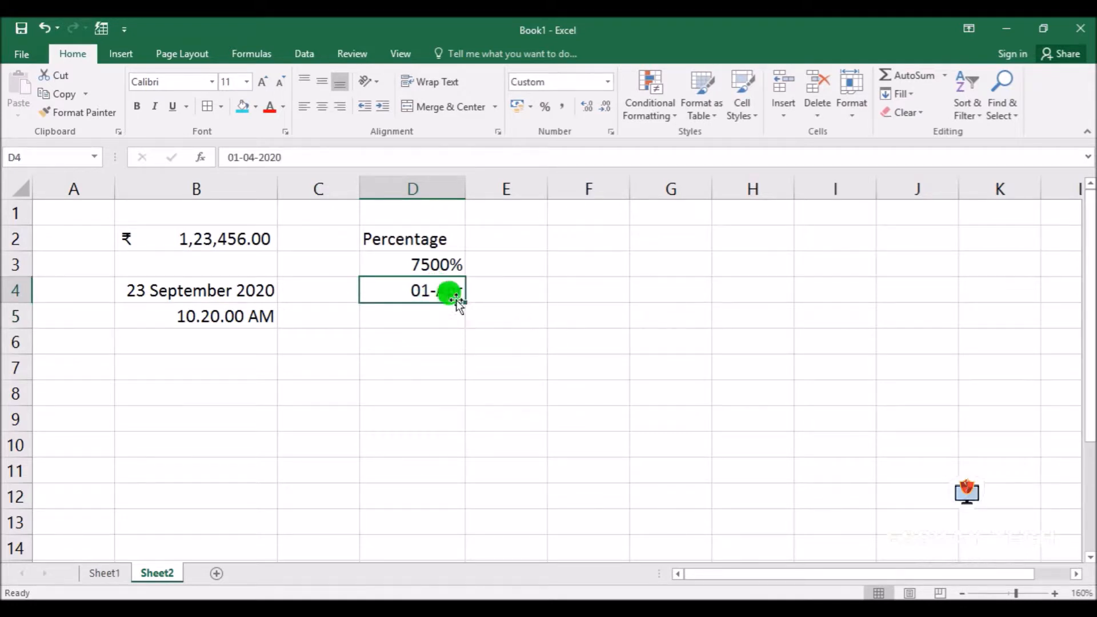
Enter the fraction 3/5 in cell D6
click(418, 343)
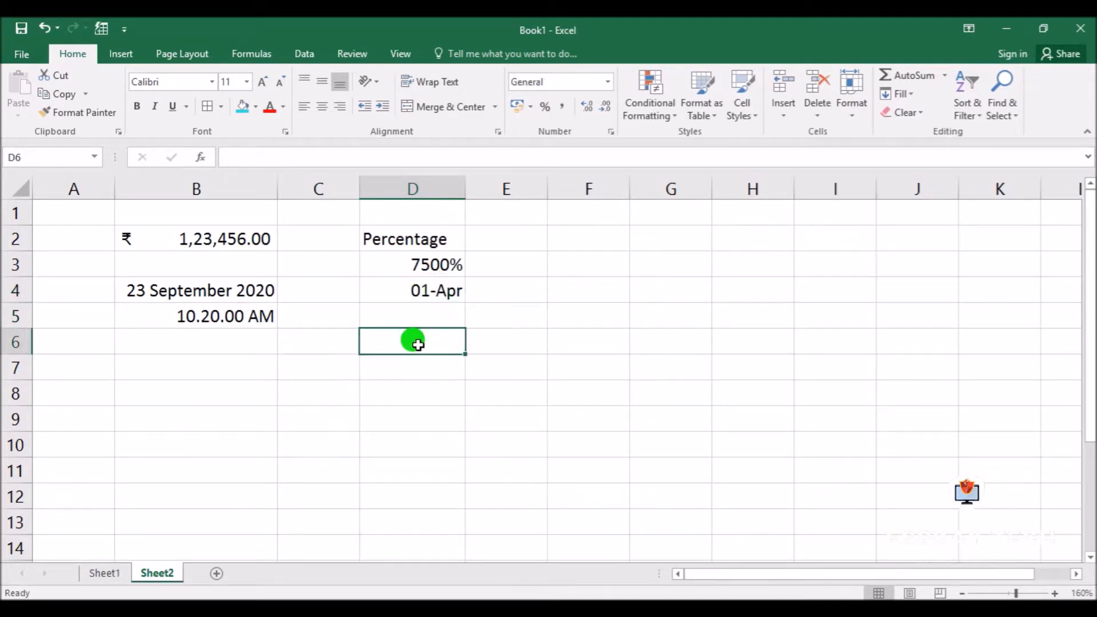
text(3/5)
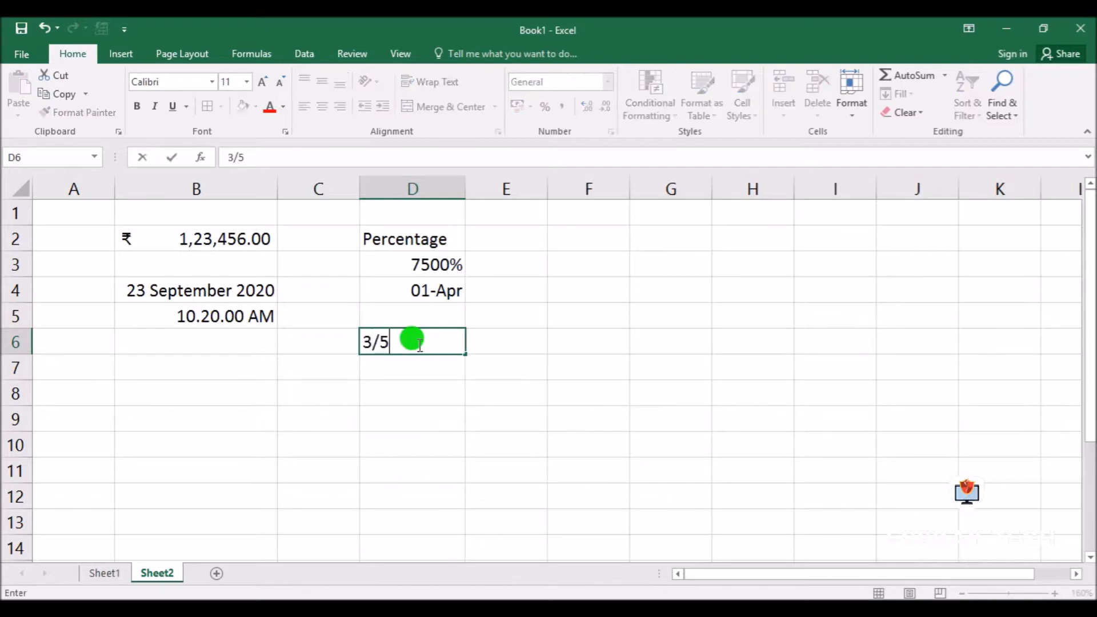
key(Return)
click(430, 346)
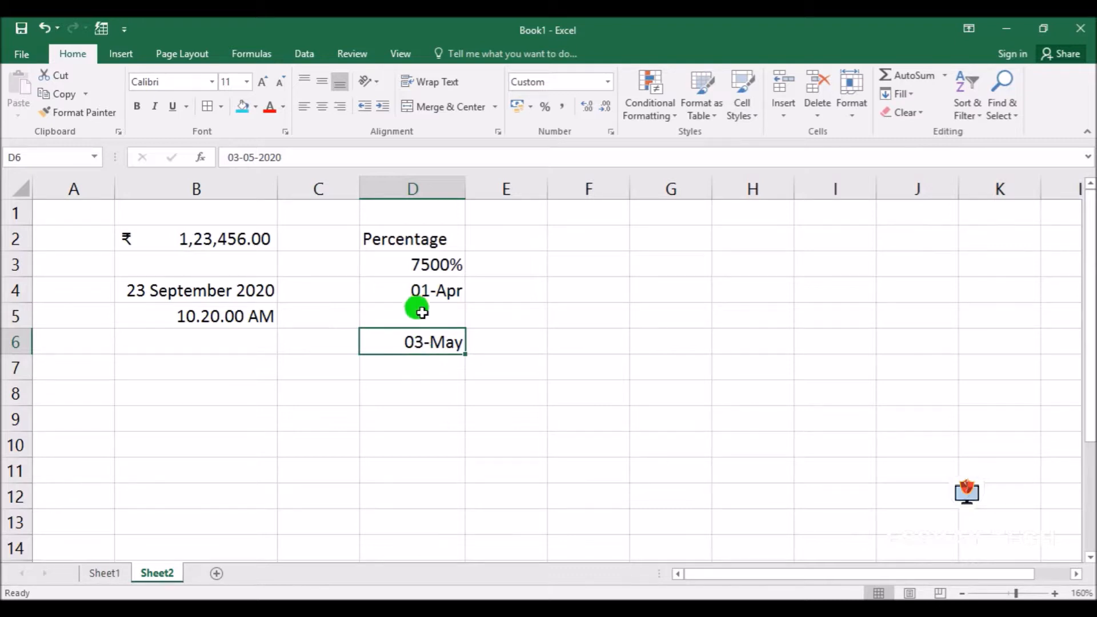
Apply the Fraction number format to cell D4, below the percentage value
click(424, 288)
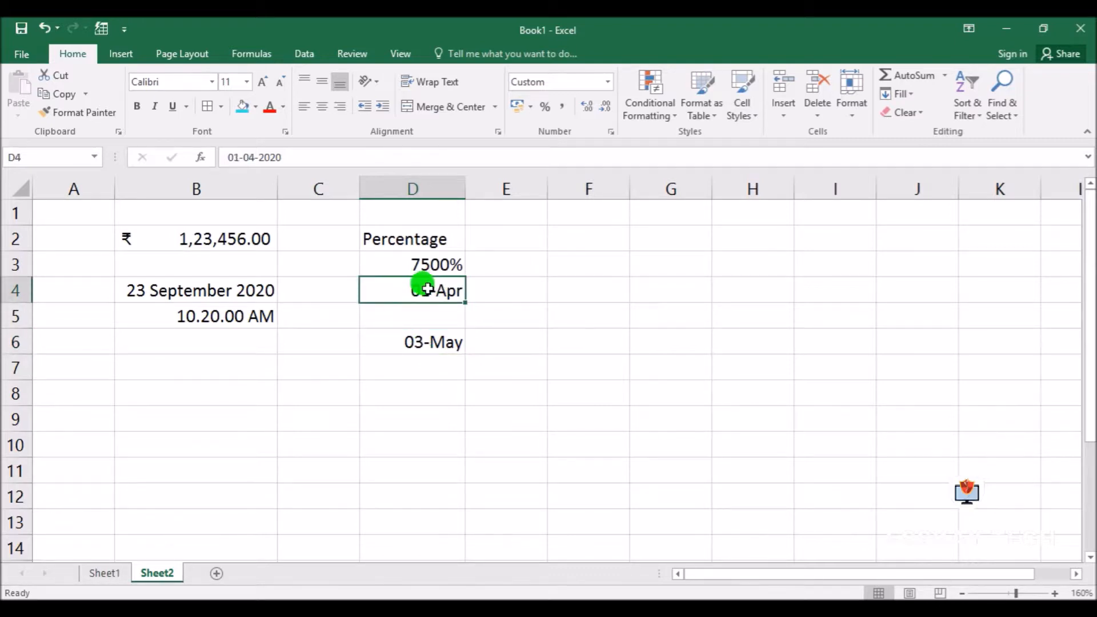
click(611, 132)
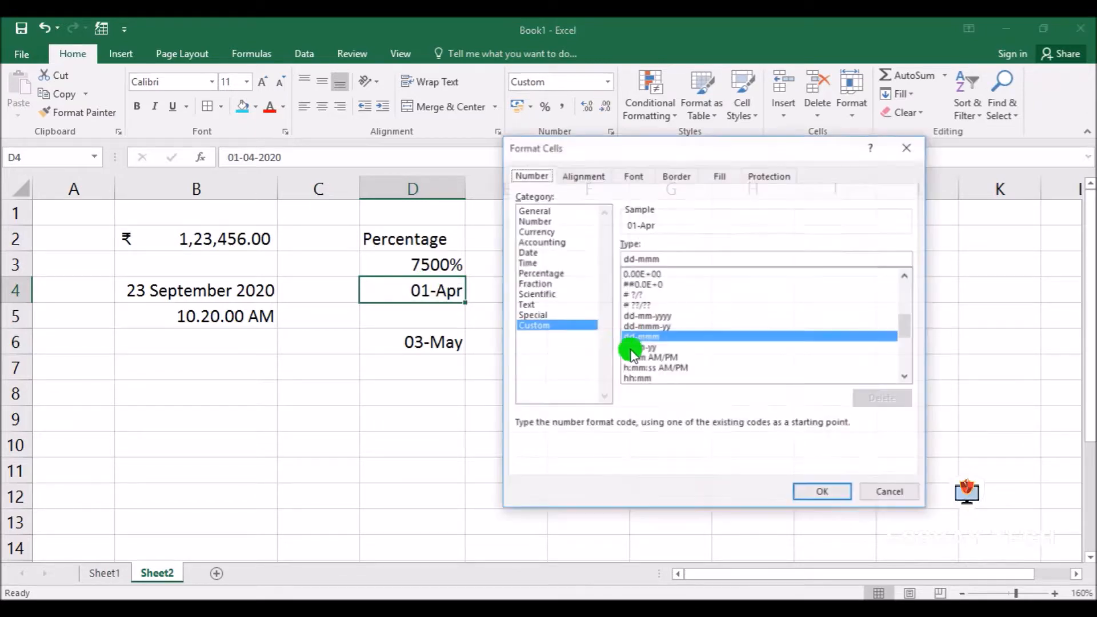
click(537, 273)
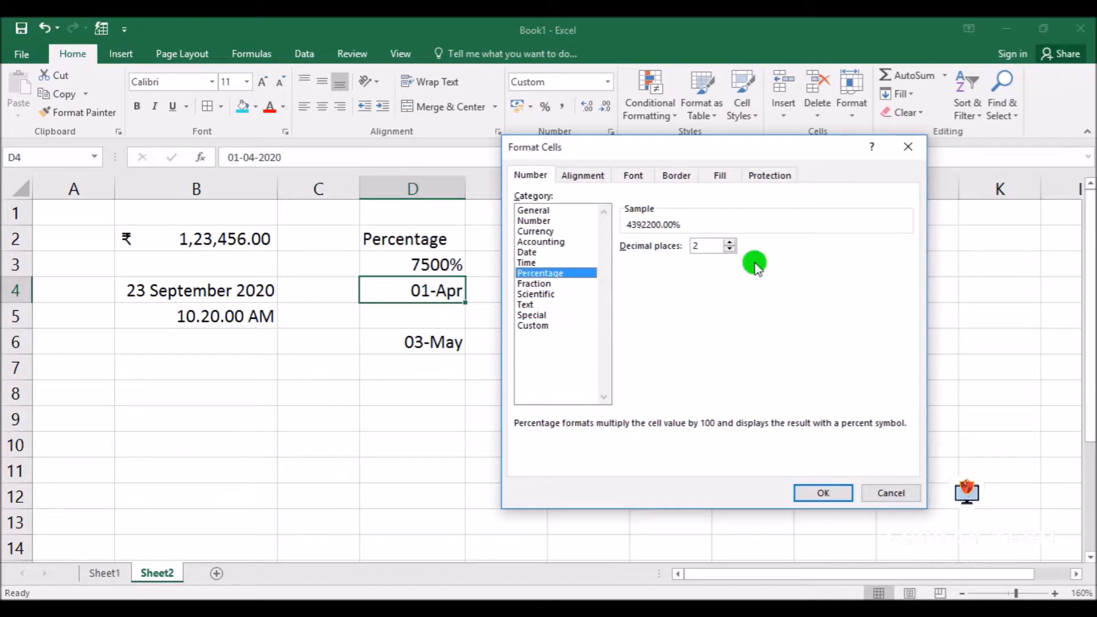
click(538, 283)
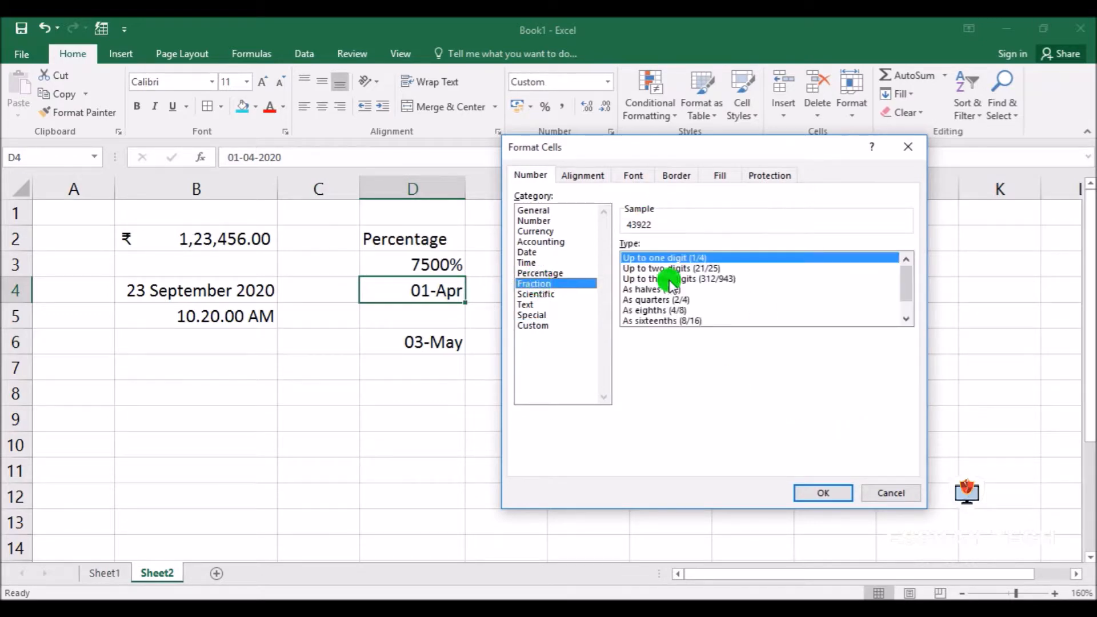
click(823, 493)
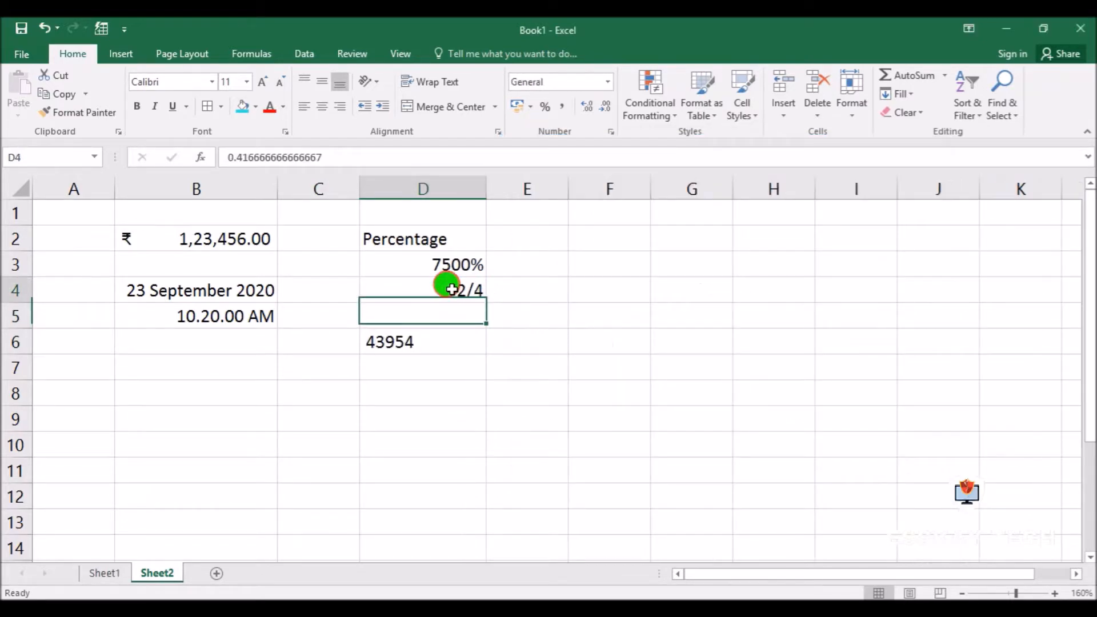
double_click(451, 290)
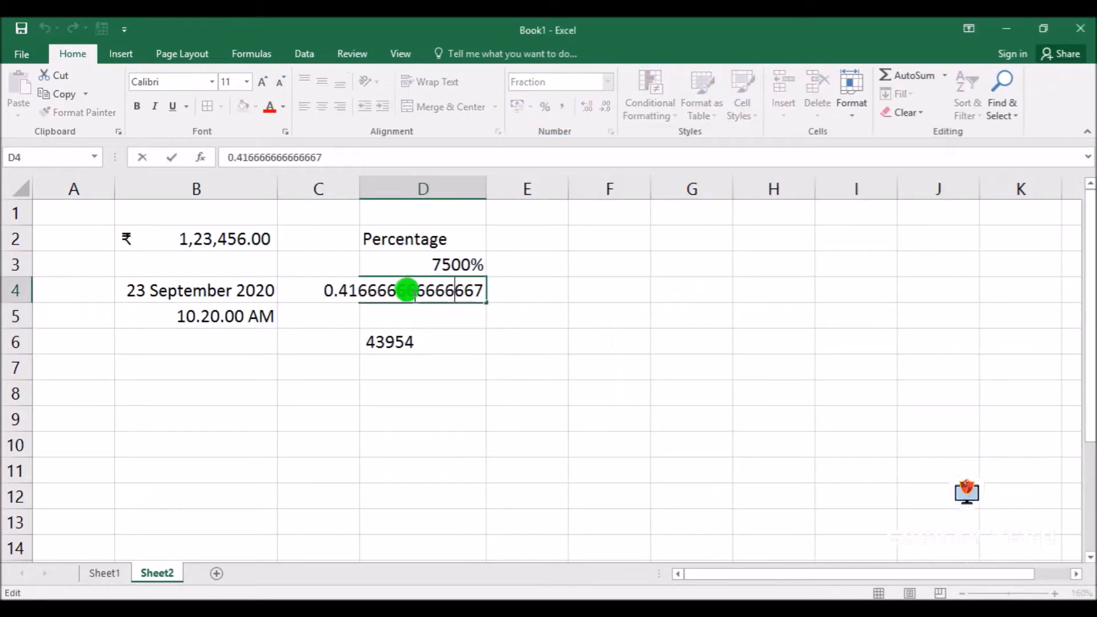
click(525, 357)
Clear the trial fraction entries from cells D4 and D6
drag(416, 289, 434, 355)
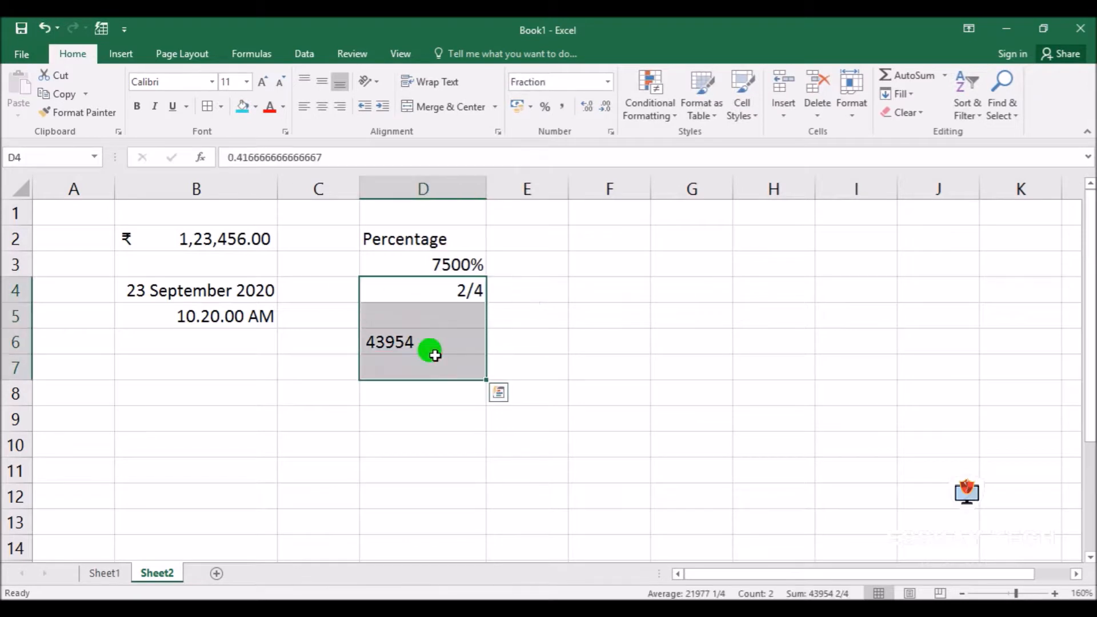
key(BackSpace)
click(434, 356)
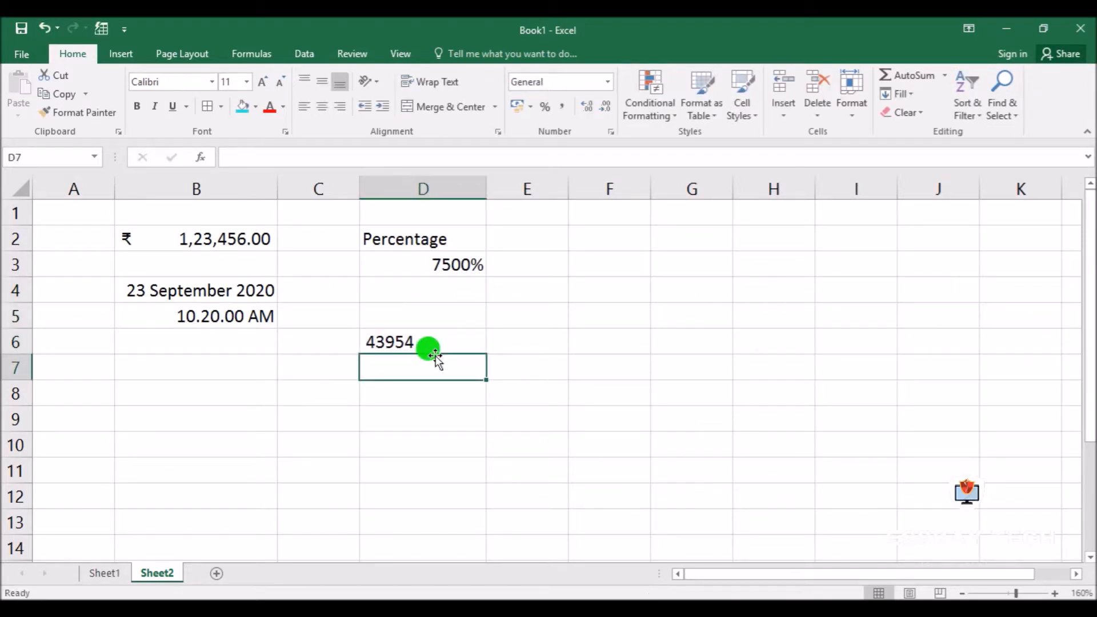
drag(417, 325, 416, 355)
key(BackSpace)
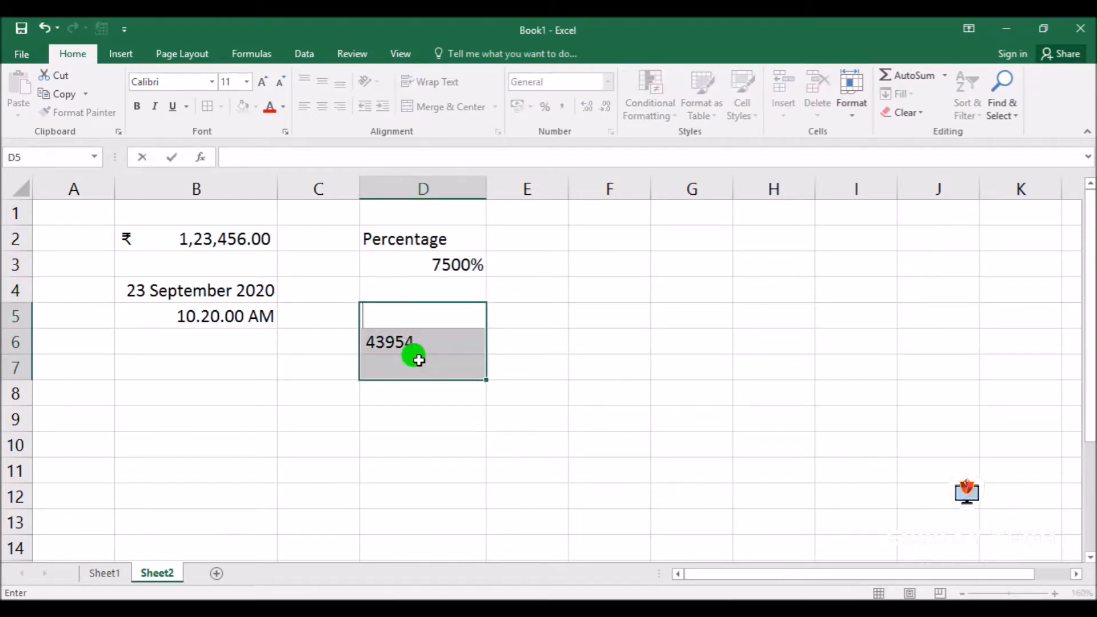
click(415, 342)
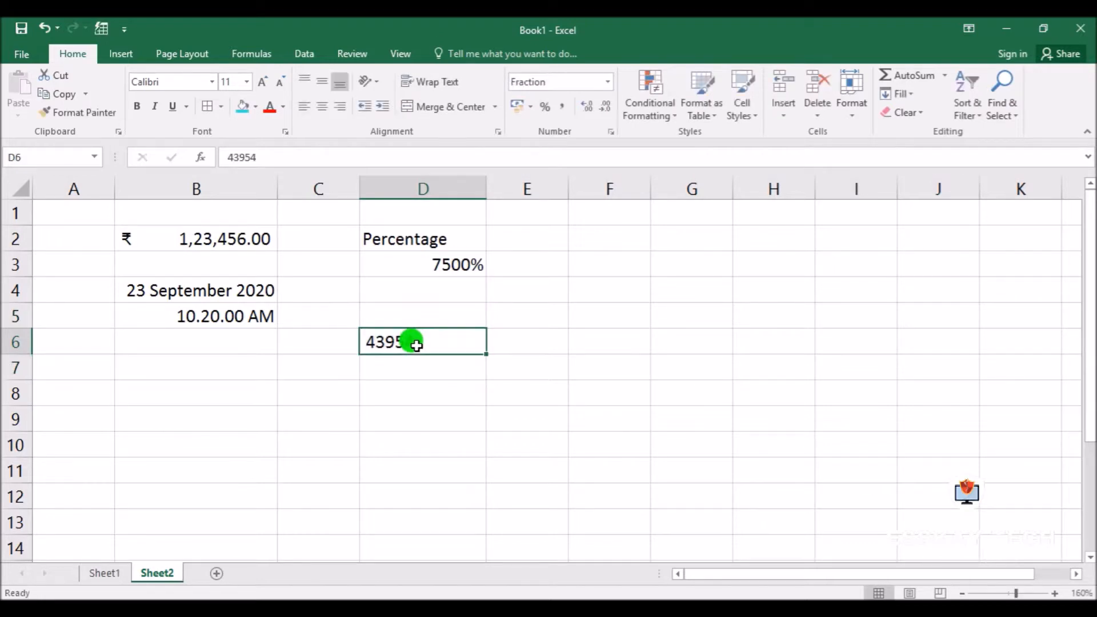
key(BackSpace)
click(655, 367)
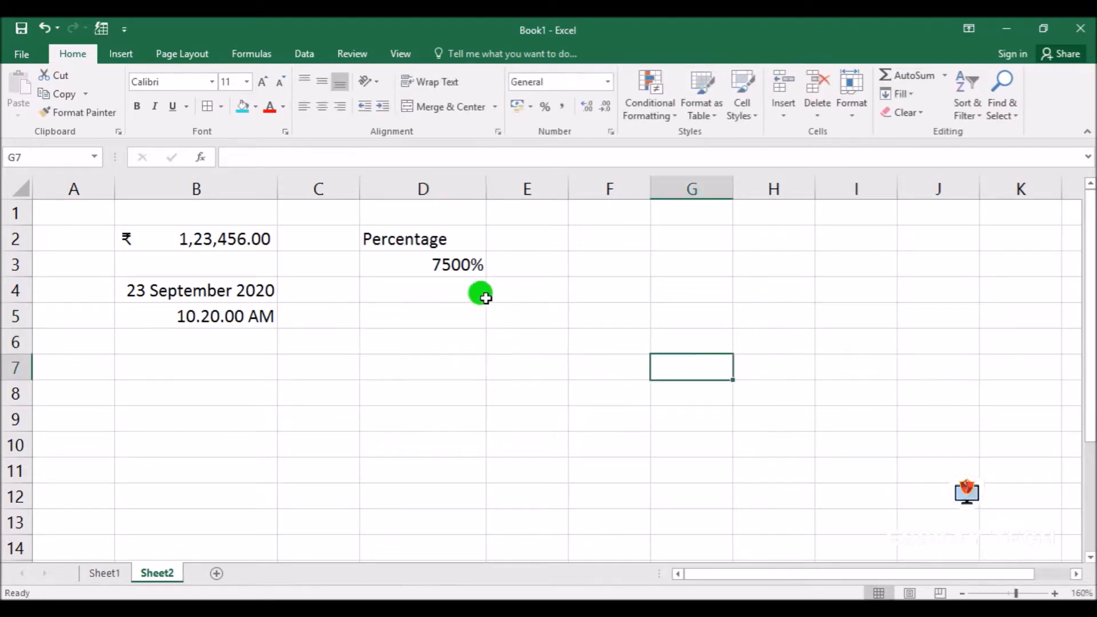
Enter the fraction 12/23 in cell D4
click(417, 291)
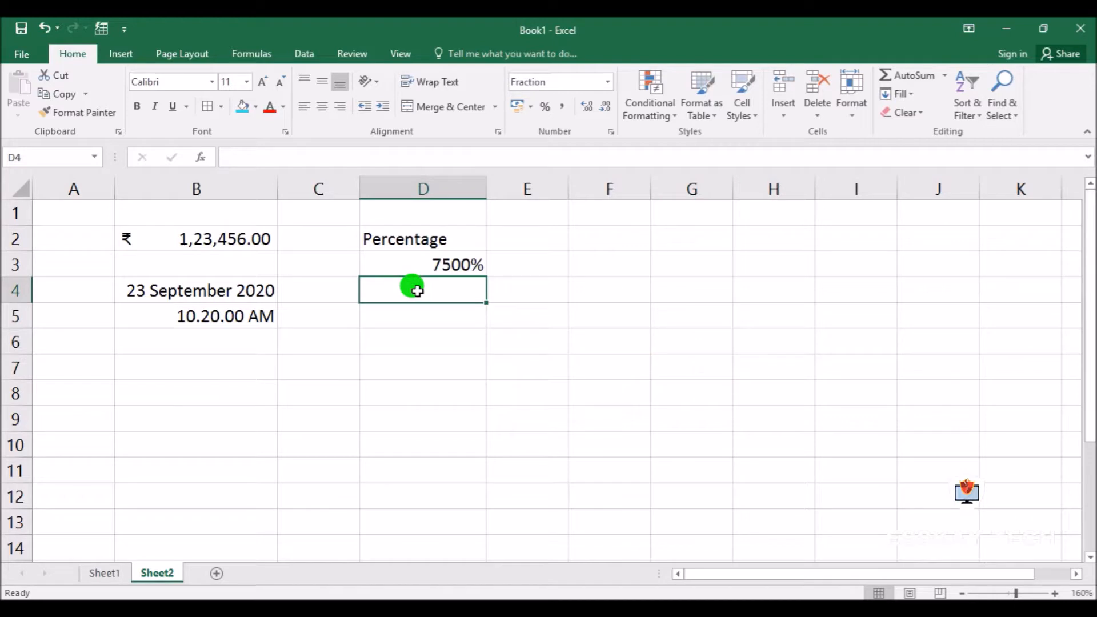
text(12)
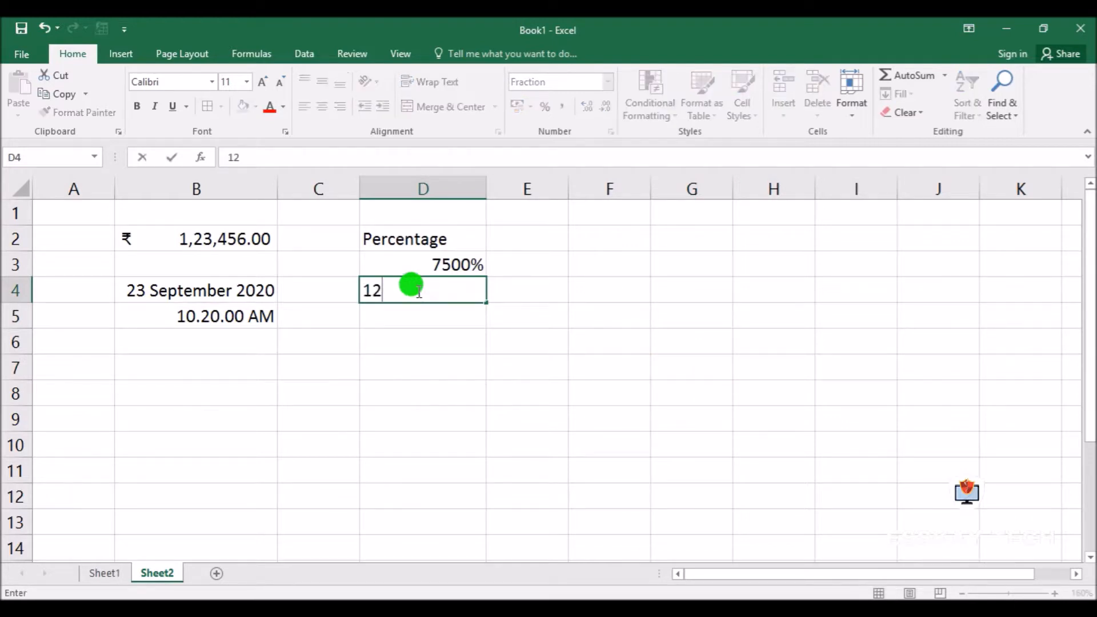
text(/23)
key(Return)
Format the fraction in cell D4 with the type As halves (1/2)
click(418, 291)
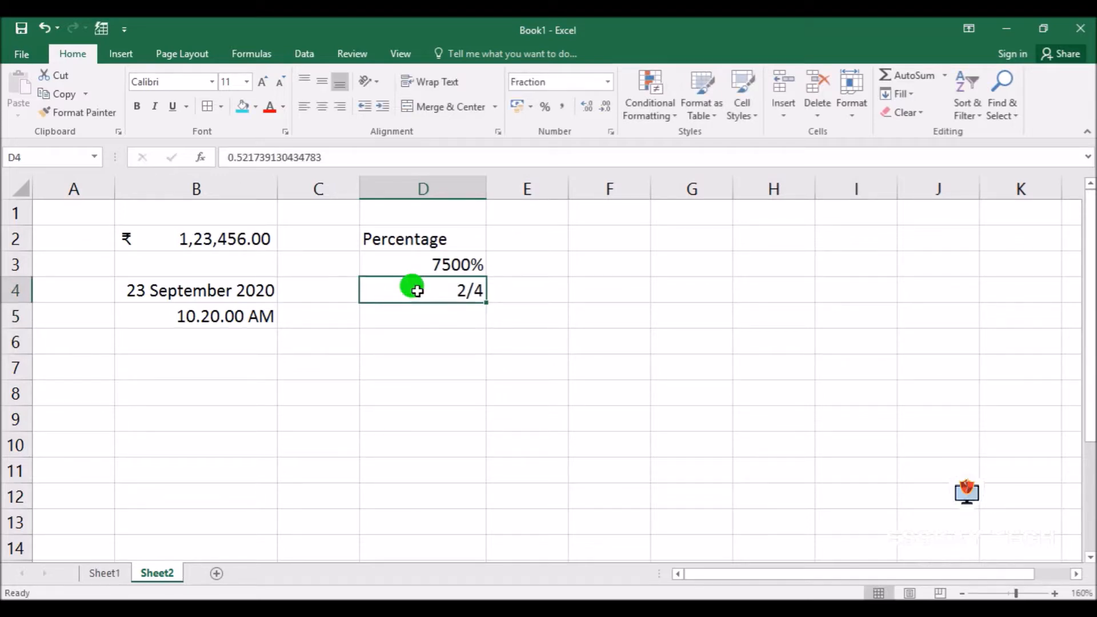
click(614, 134)
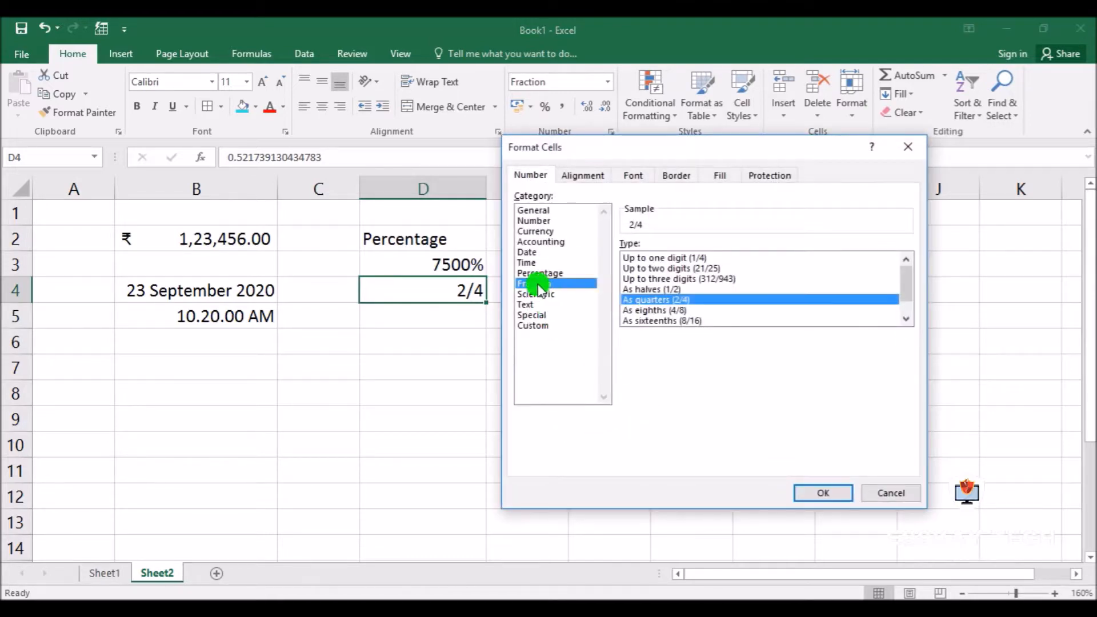
click(630, 290)
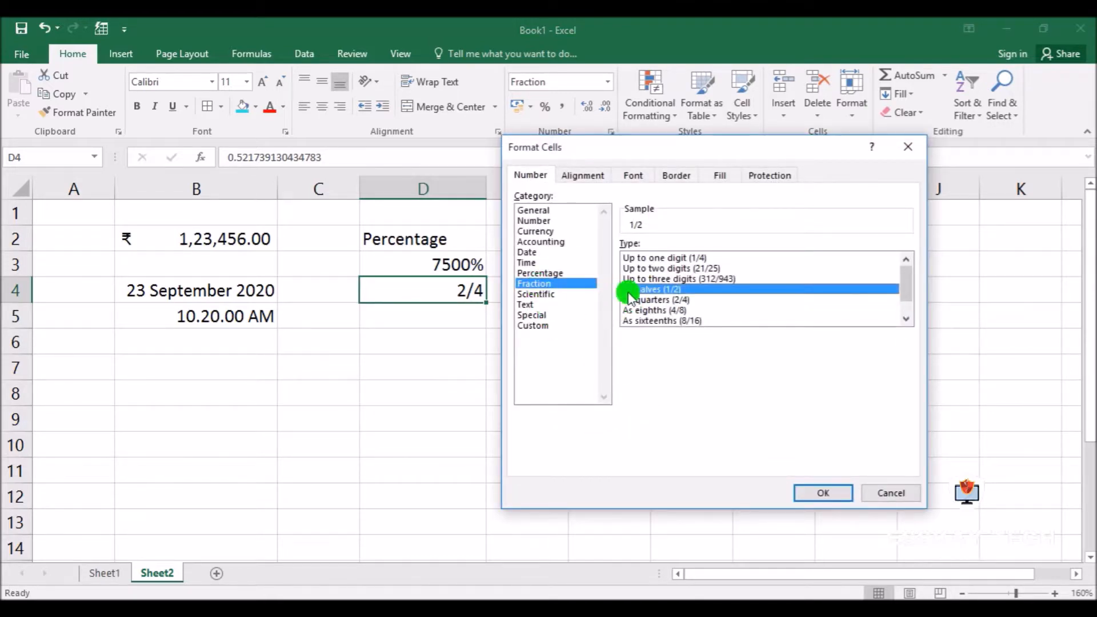
click(820, 495)
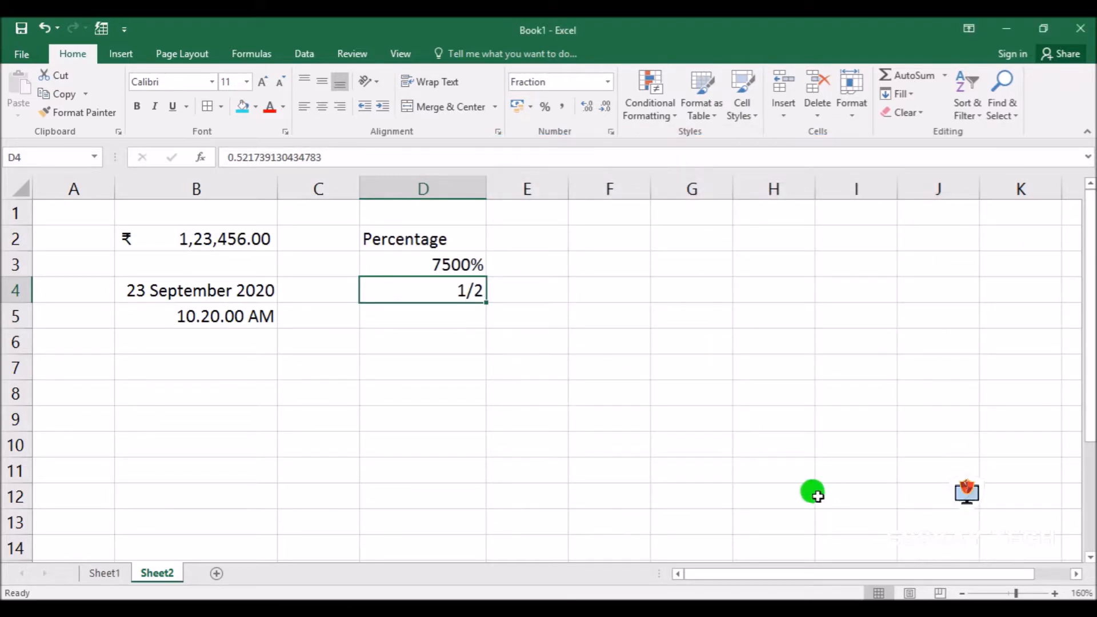
Change the fraction type of cell D4 to As quarters (2/4)
click(612, 131)
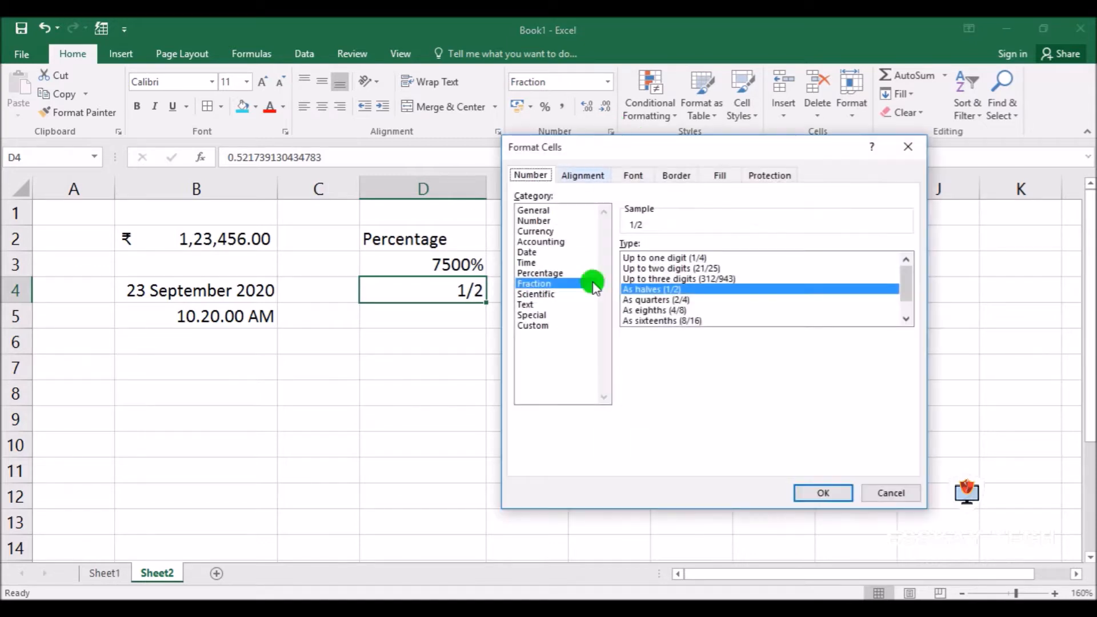
click(673, 300)
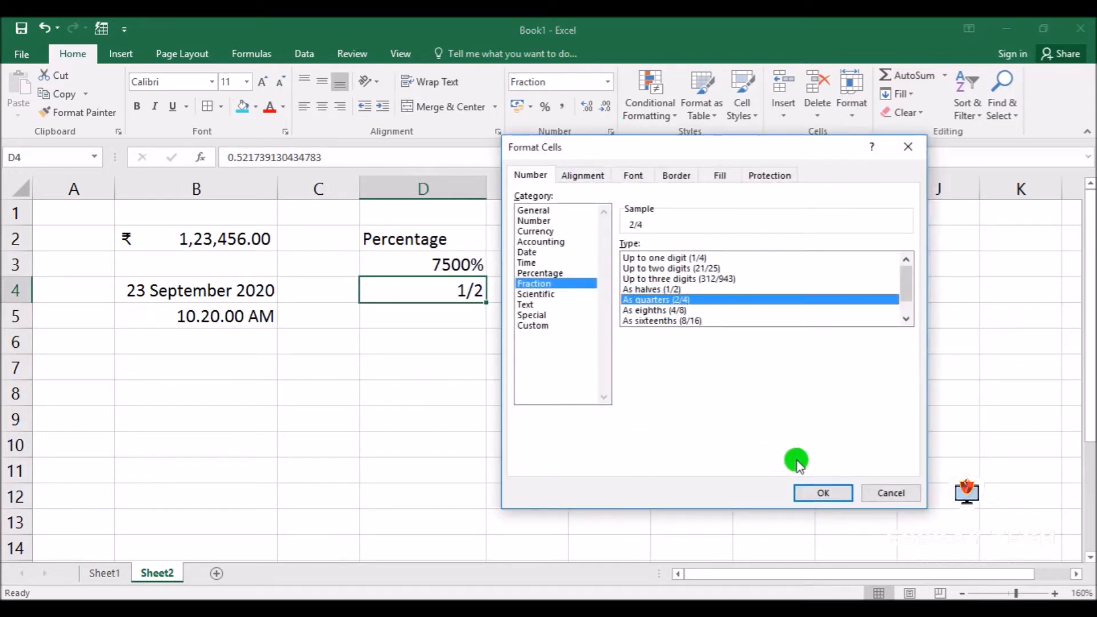
click(834, 492)
Set the fraction type of cell D4 to As eighths (4/8)
click(611, 130)
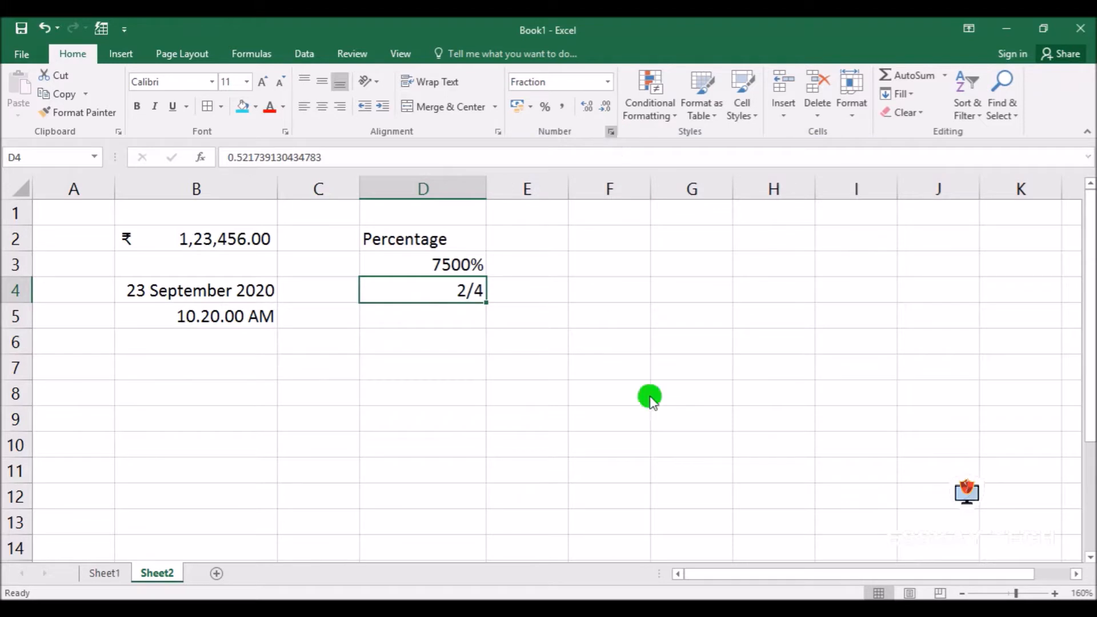
click(653, 310)
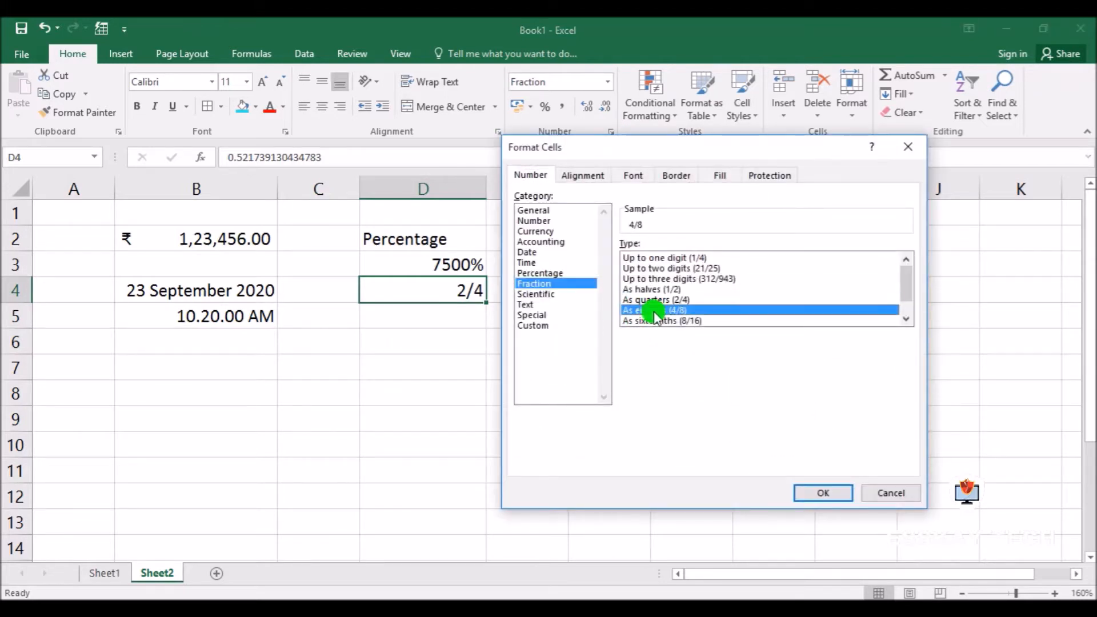
click(829, 491)
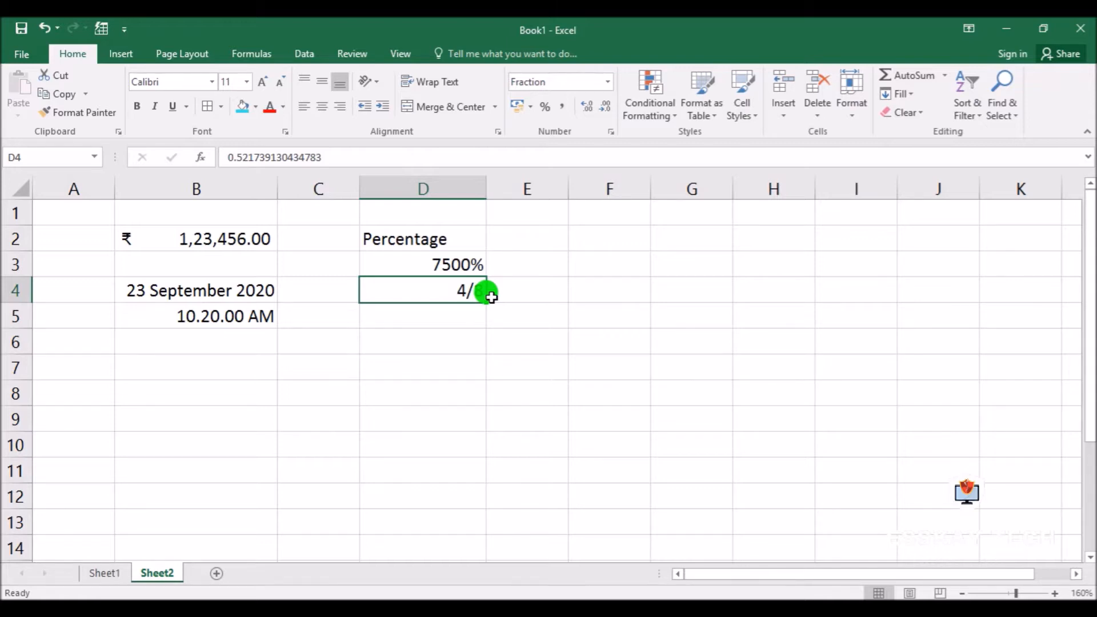
click(524, 316)
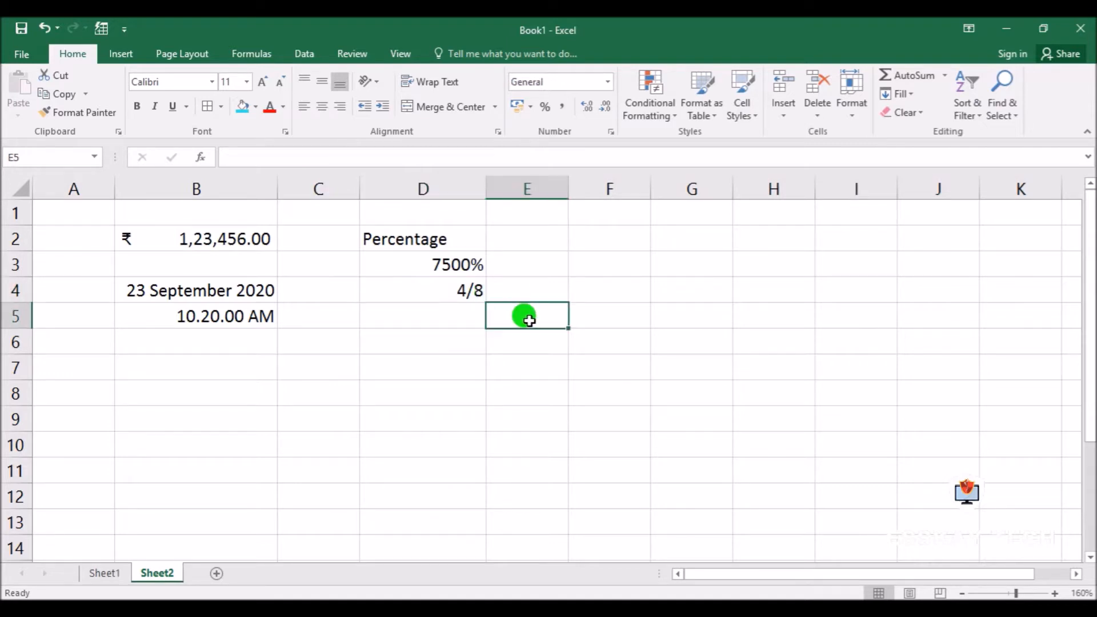
Format cell D5 as Scientific with 2 decimal places and enter 1234567 in it
click(452, 325)
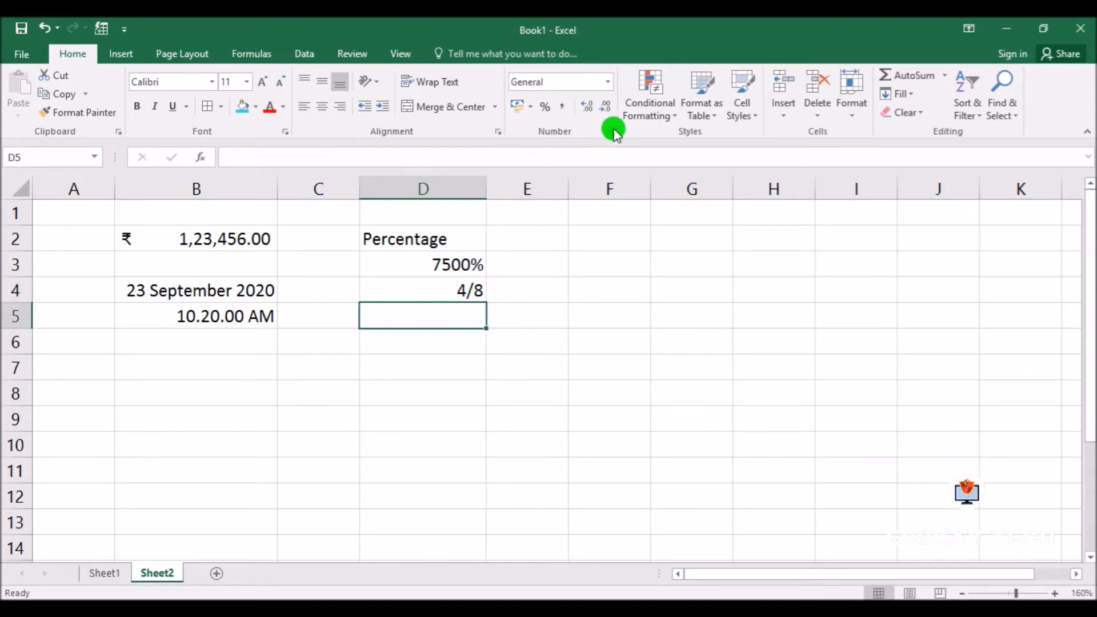
click(611, 131)
click(538, 294)
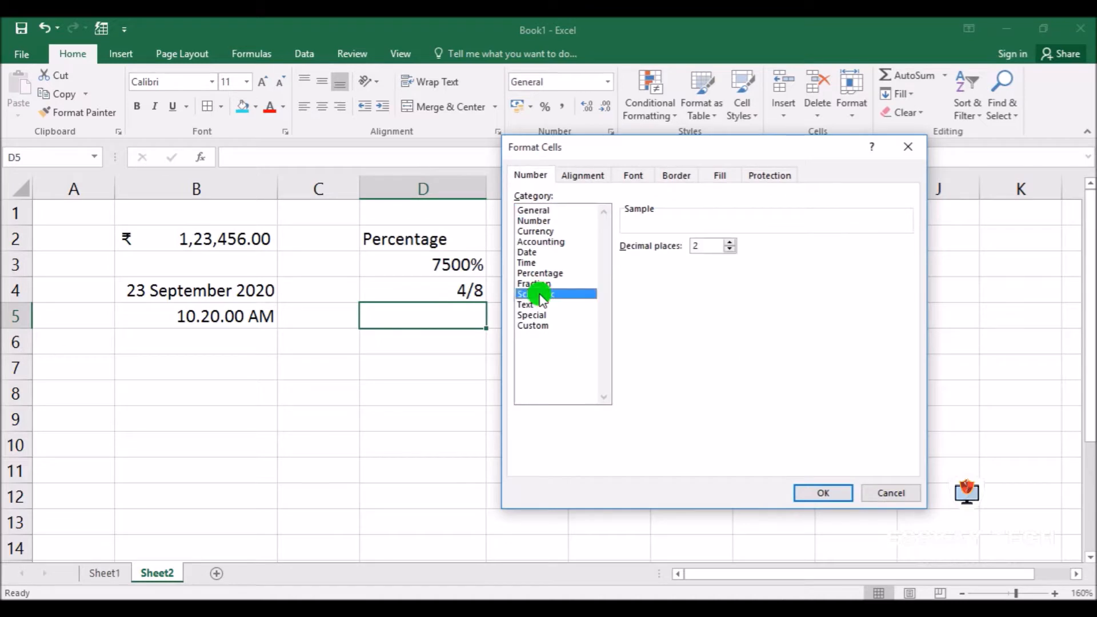
click(824, 492)
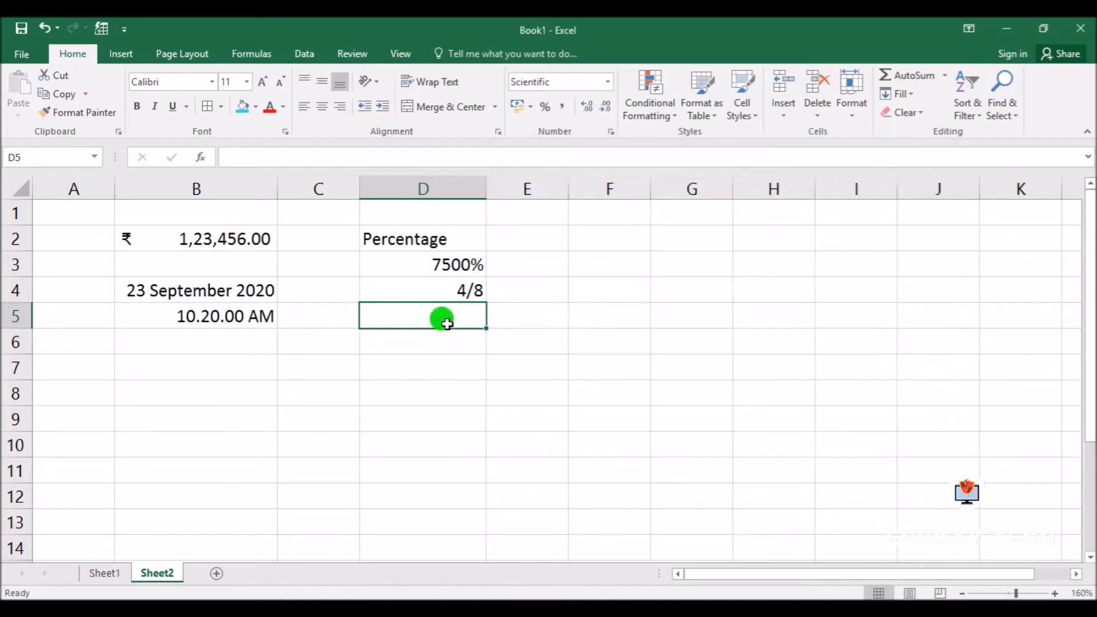
text(12345)
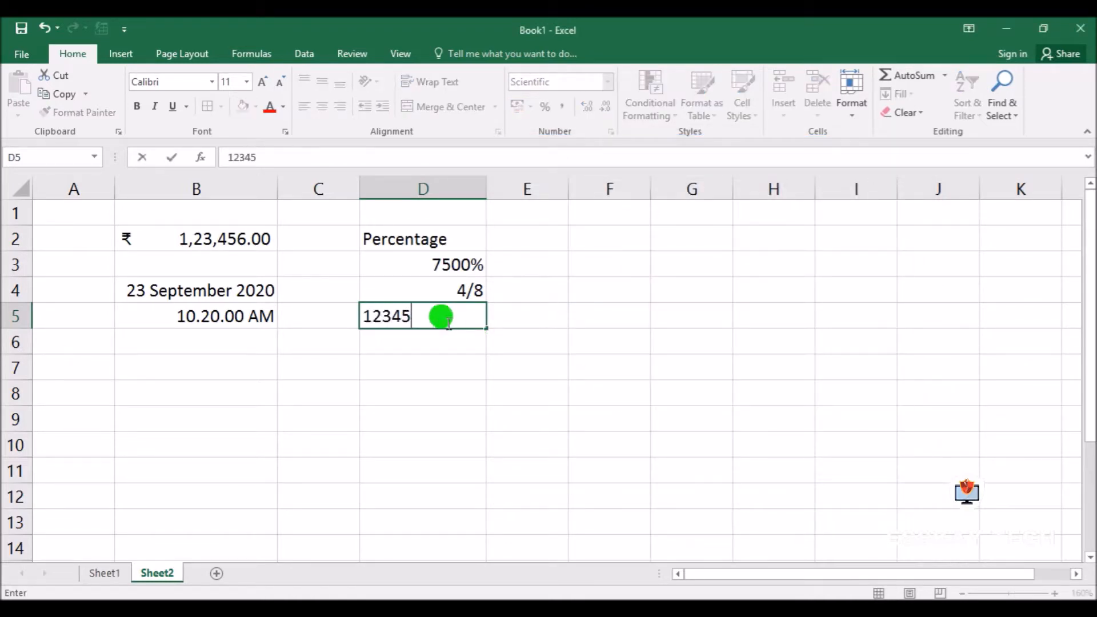
text(67)
key(Return)
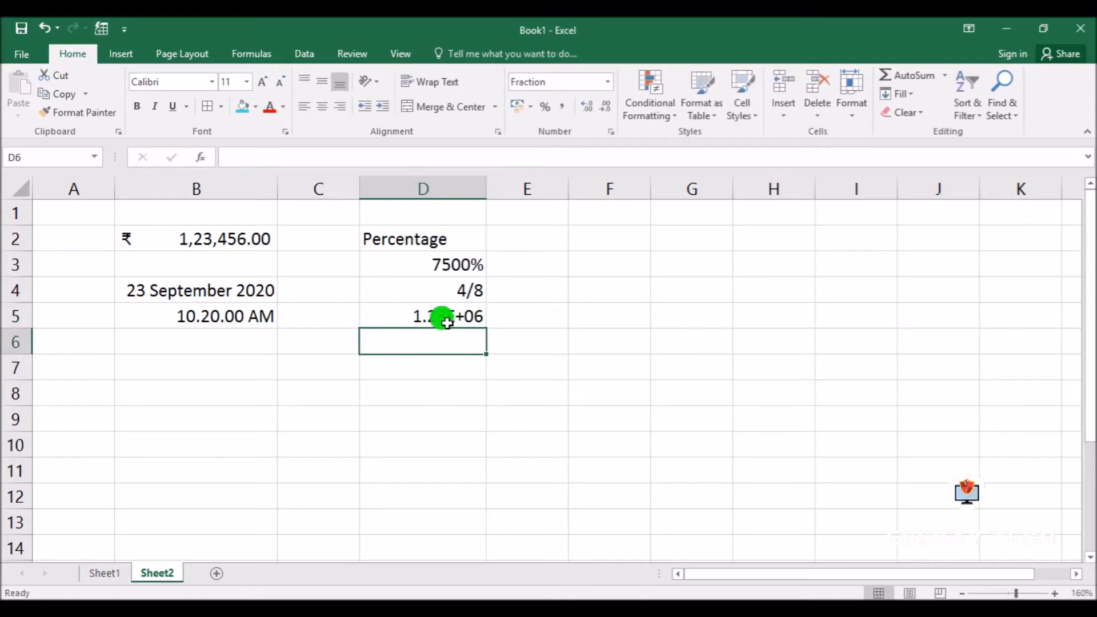
click(447, 323)
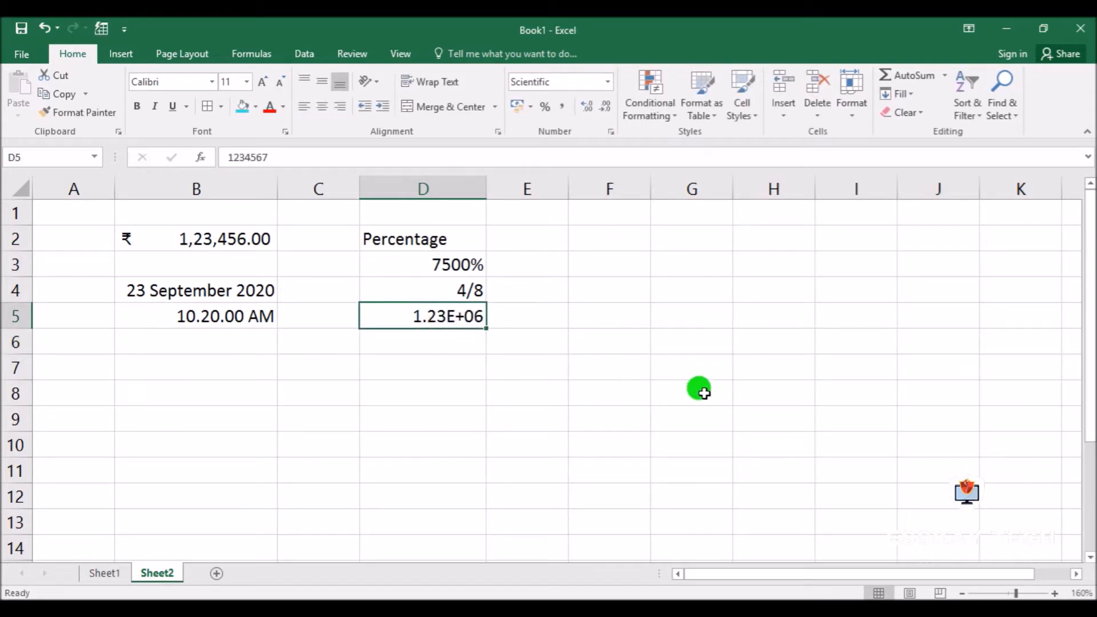
Enter the number 45258 in cell D6, directly below the scientific value
click(422, 342)
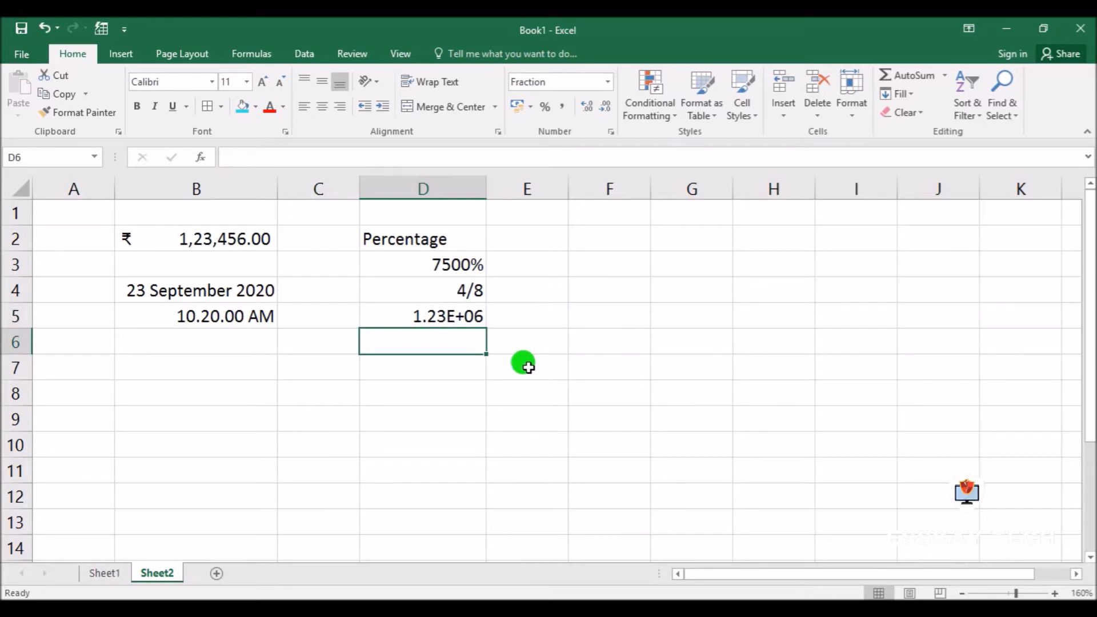
text(45258)
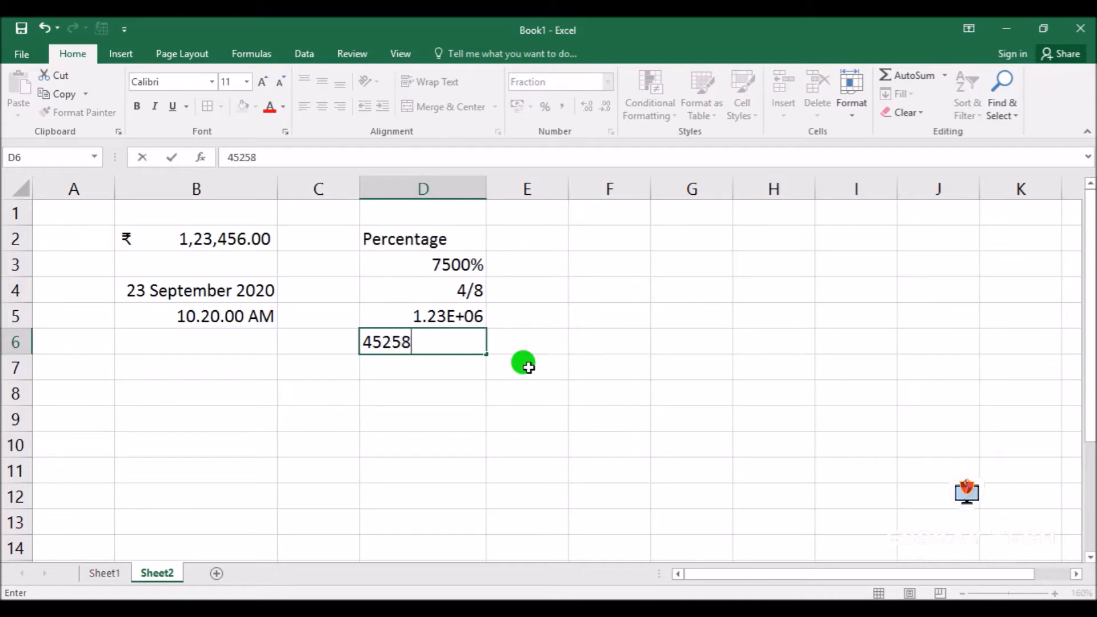
key(Return)
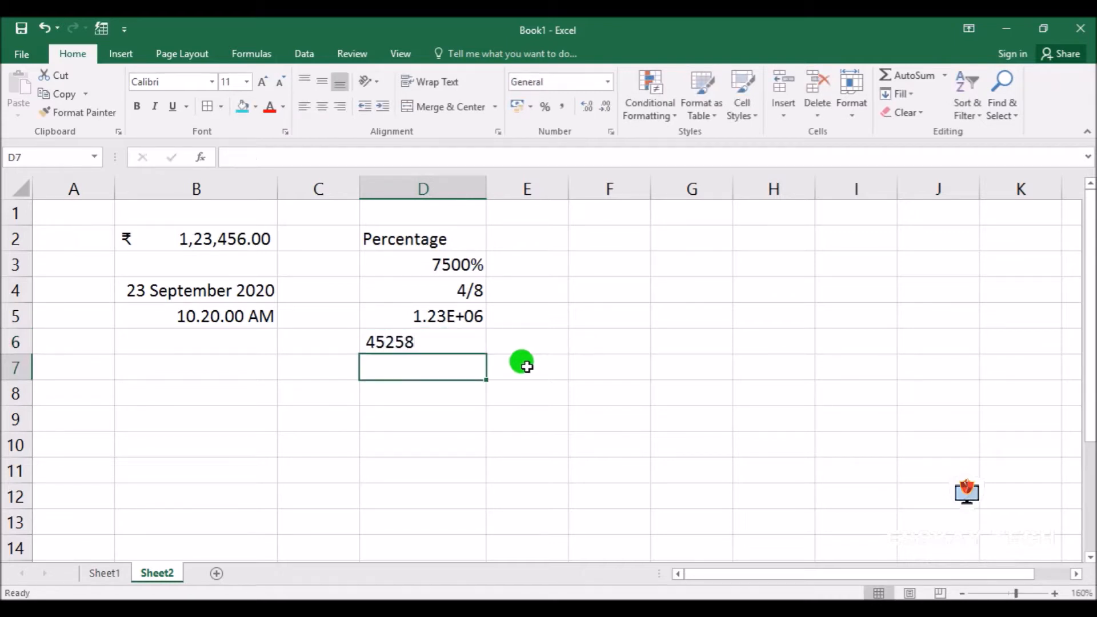
click(403, 347)
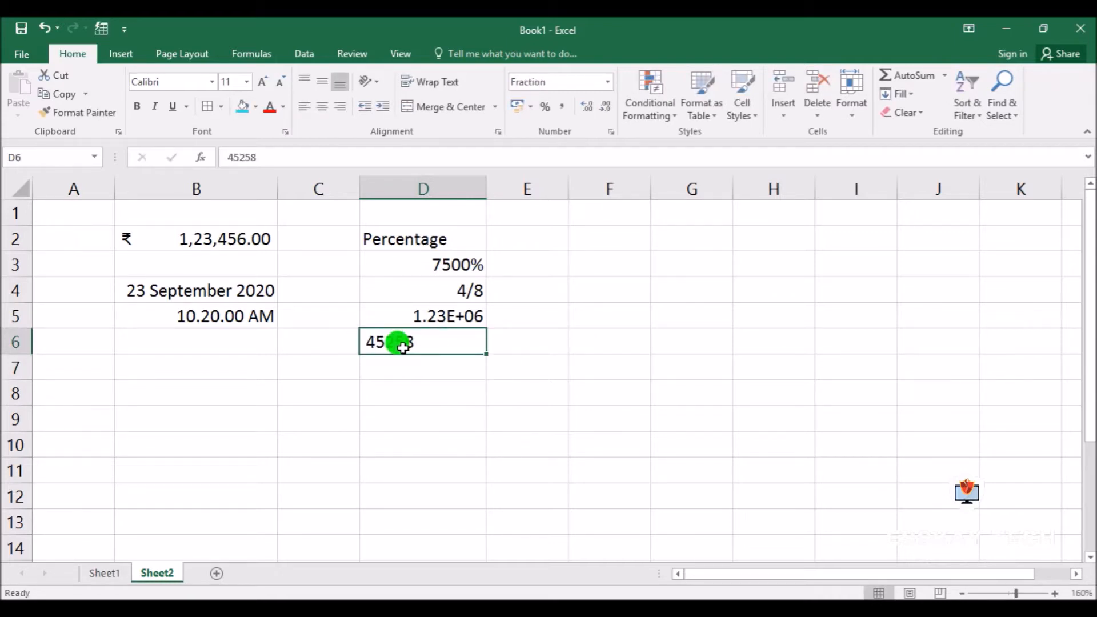
click(571, 366)
click(419, 344)
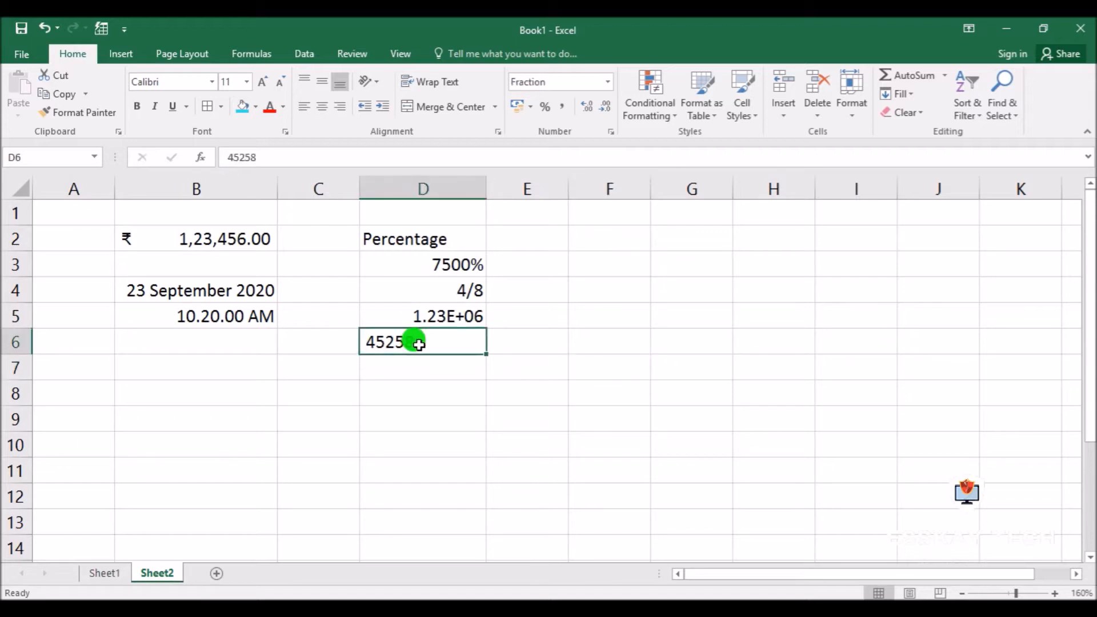
Enter the number 1234 in cell B6, directly below the time value
click(182, 338)
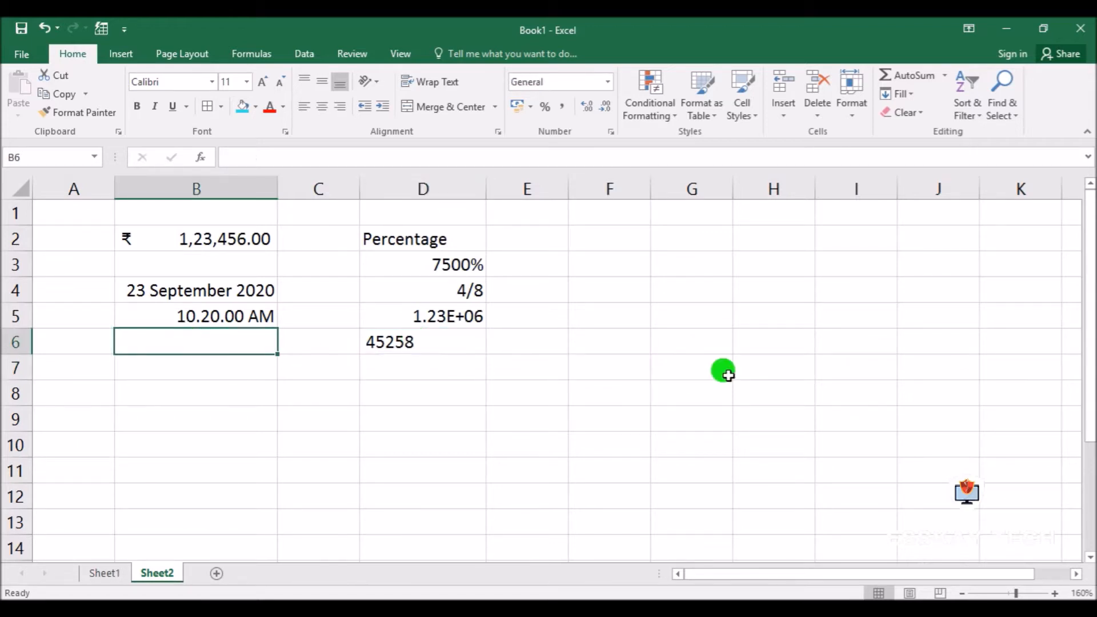
text(1234)
key(Return)
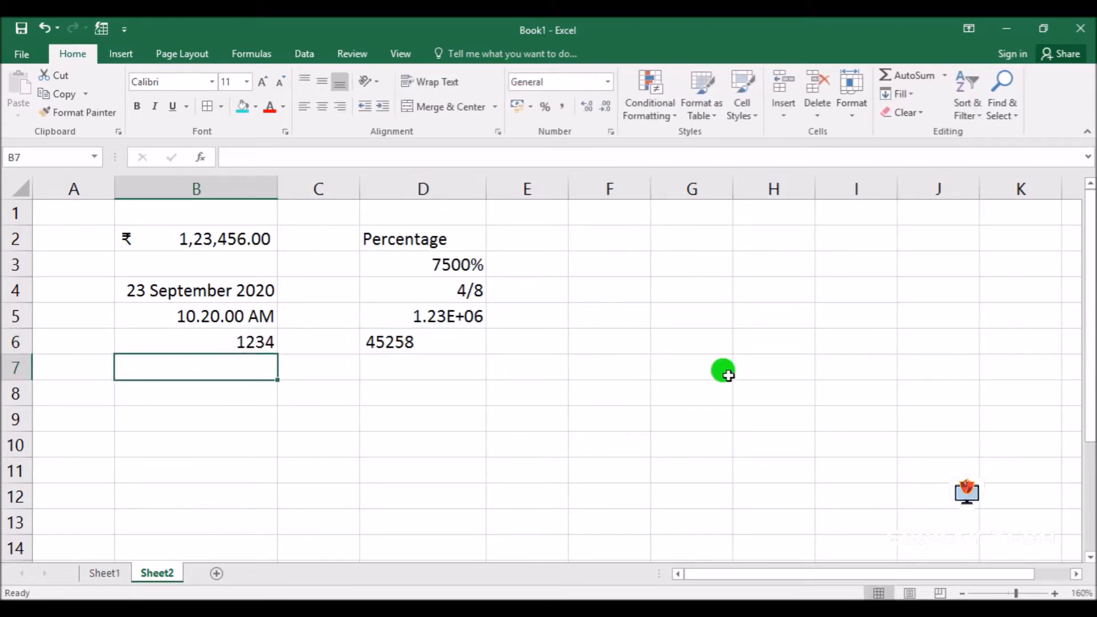
Enter the number 12 in both cells G2 and G3
click(229, 343)
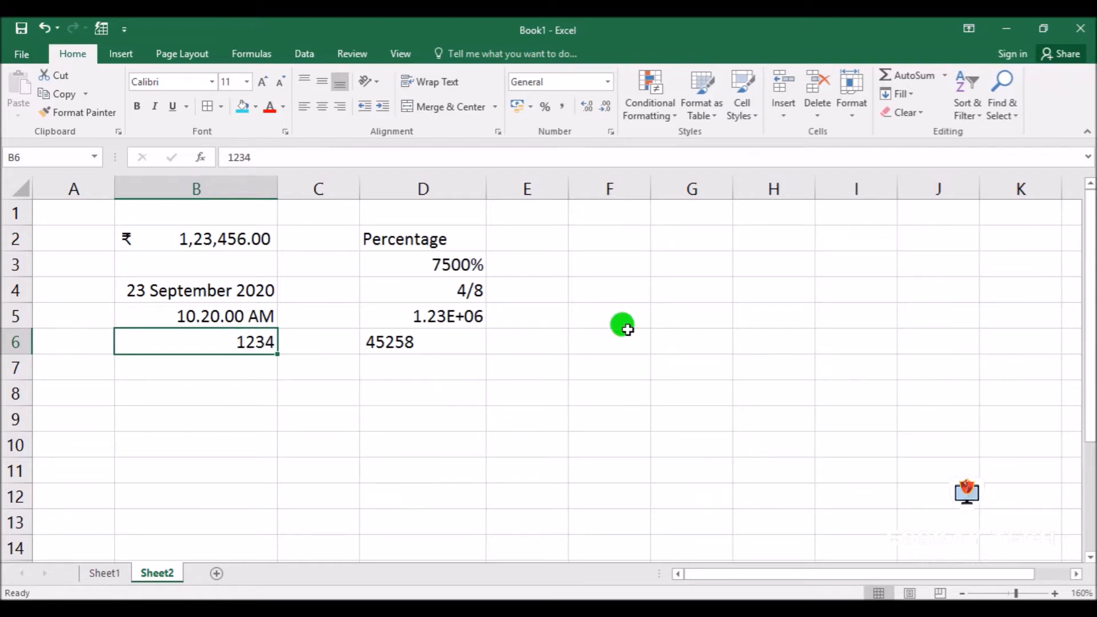
click(663, 240)
text(12)
key(Return)
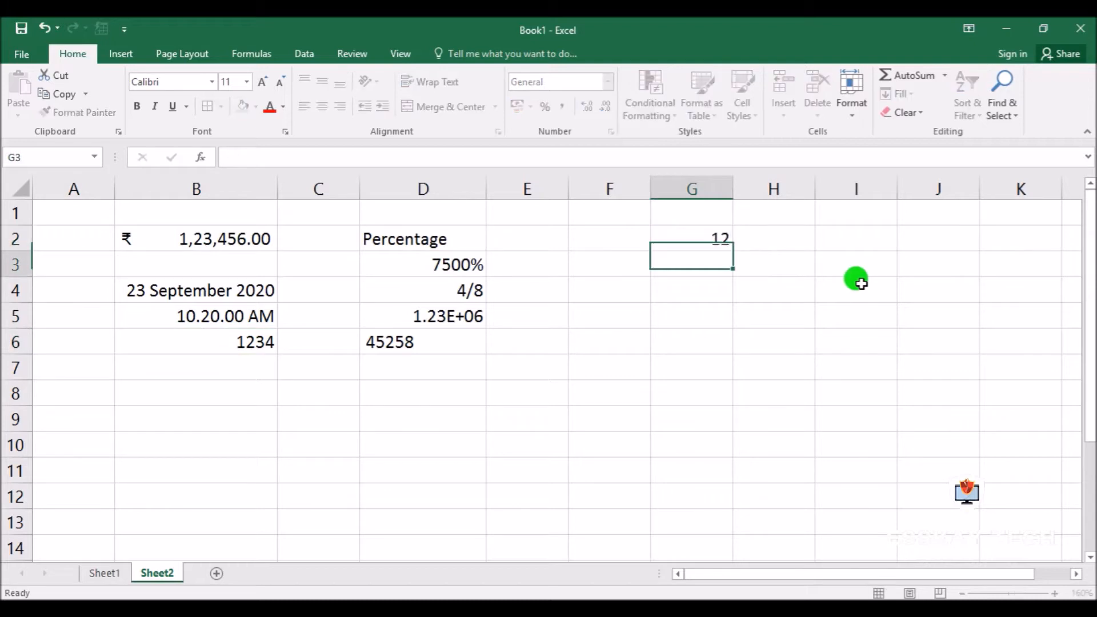
text(12)
key(Return)
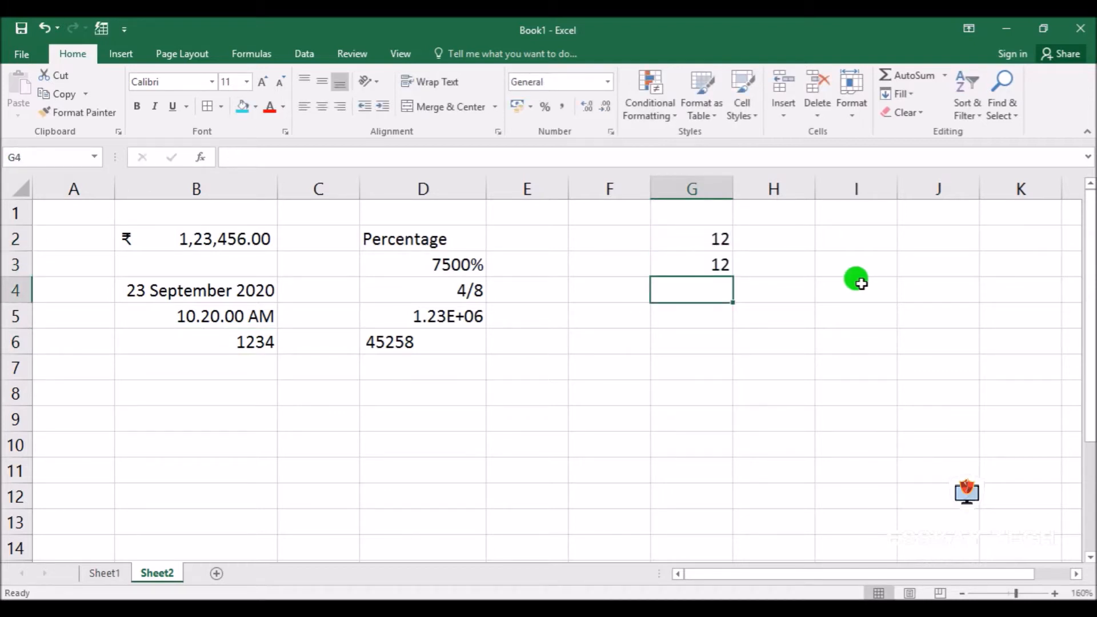
Add the two numbers in cell G4 with the formula =sum(G2:G3)
text(=sum)
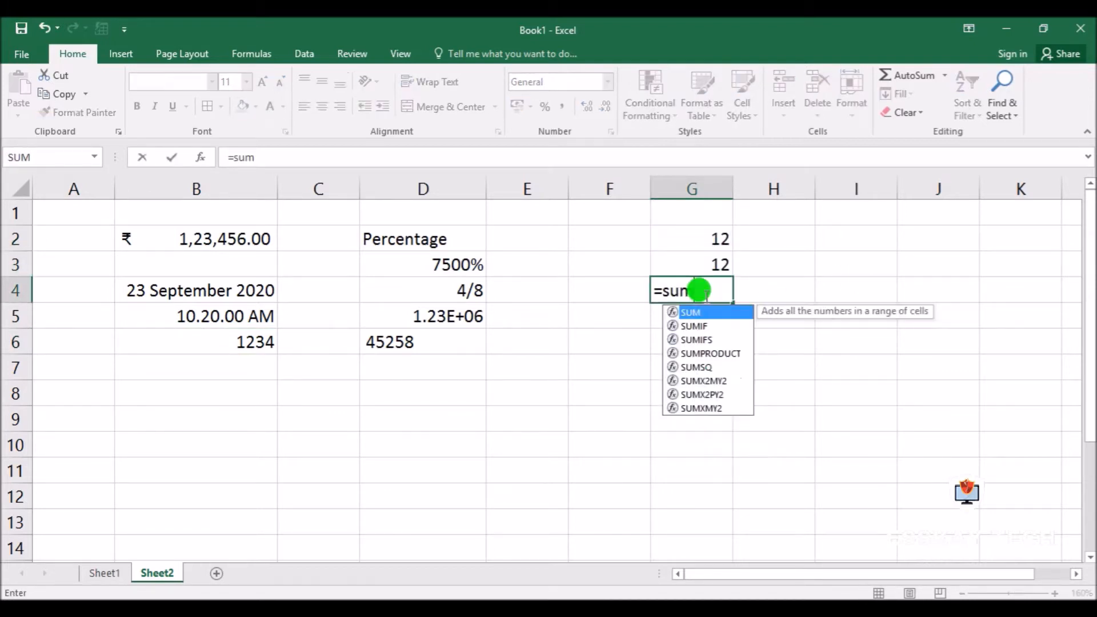
text(()
drag(703, 238, 708, 265)
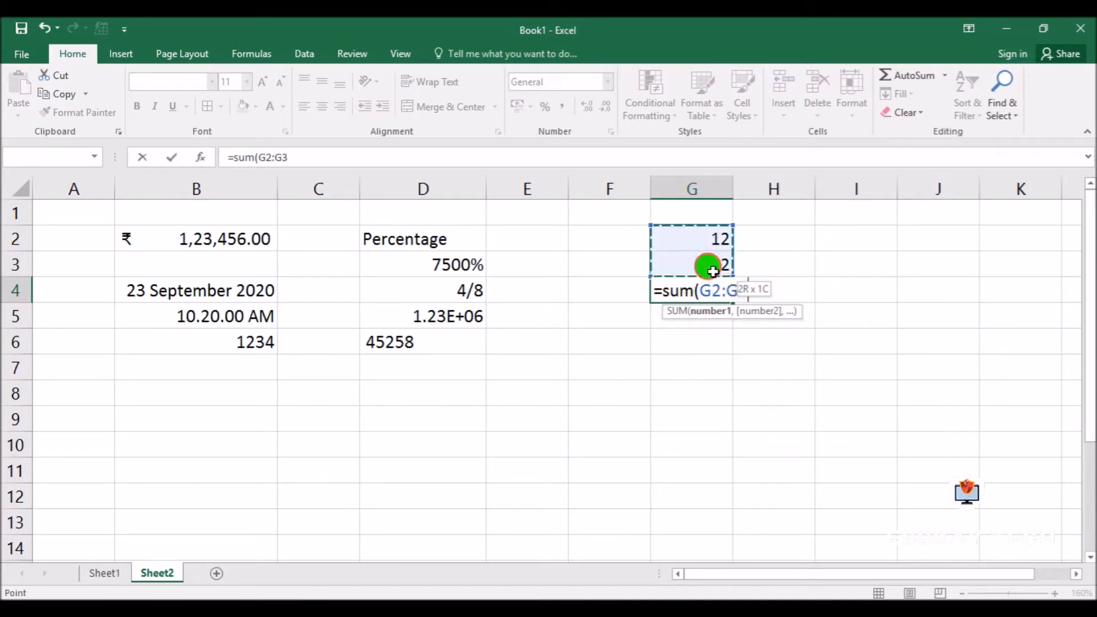
text())
key(Return)
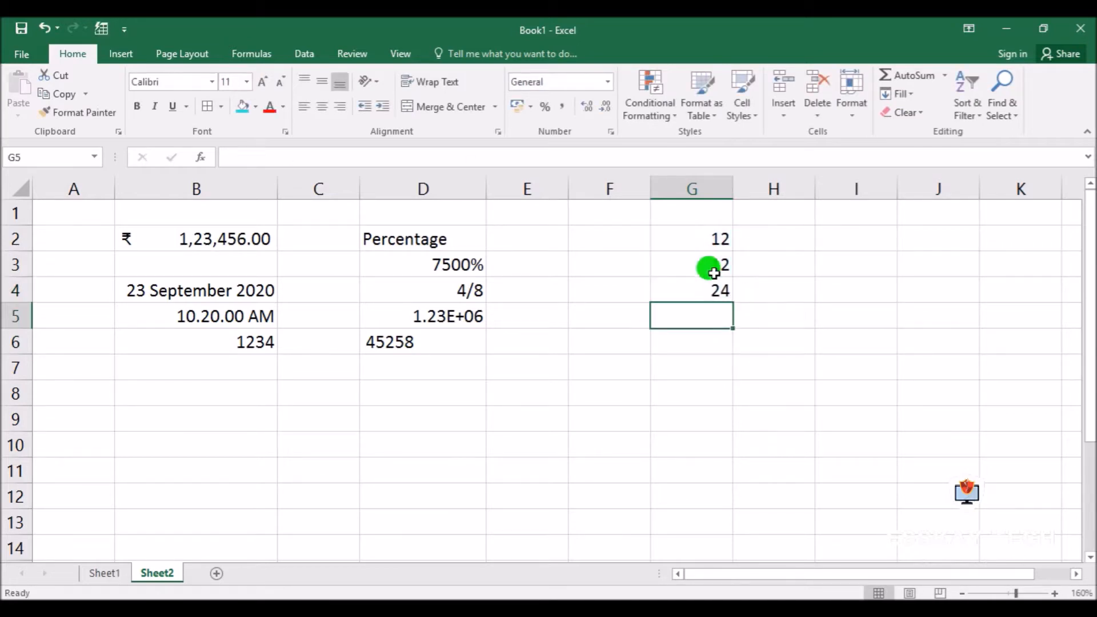
Make the sum in cell G4 bold with a red font colour
click(740, 287)
click(708, 288)
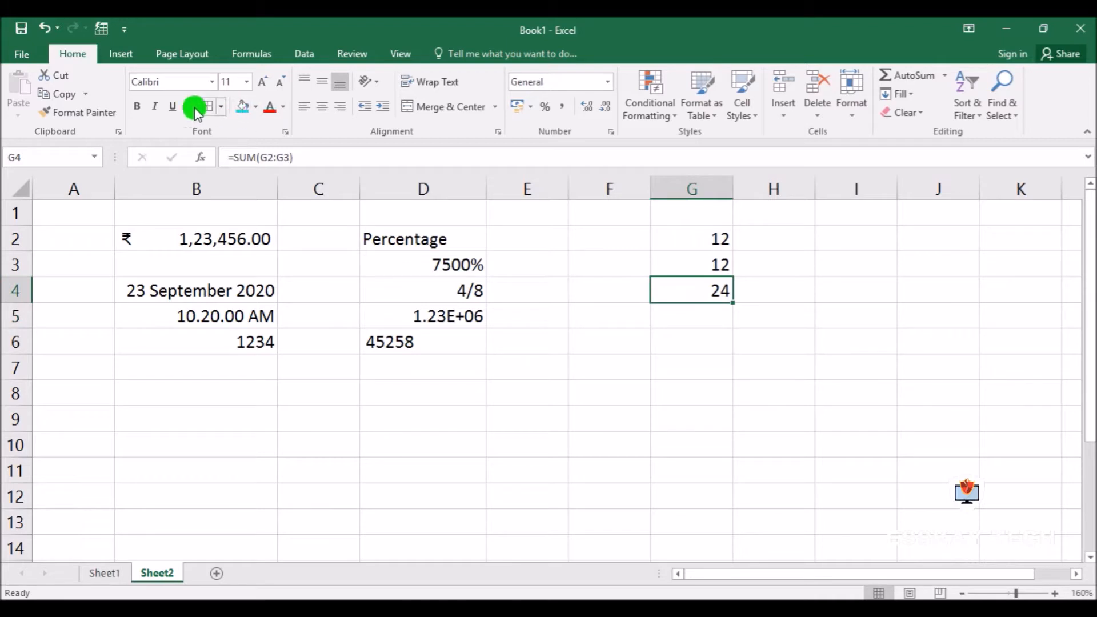
click(137, 106)
click(269, 107)
click(759, 362)
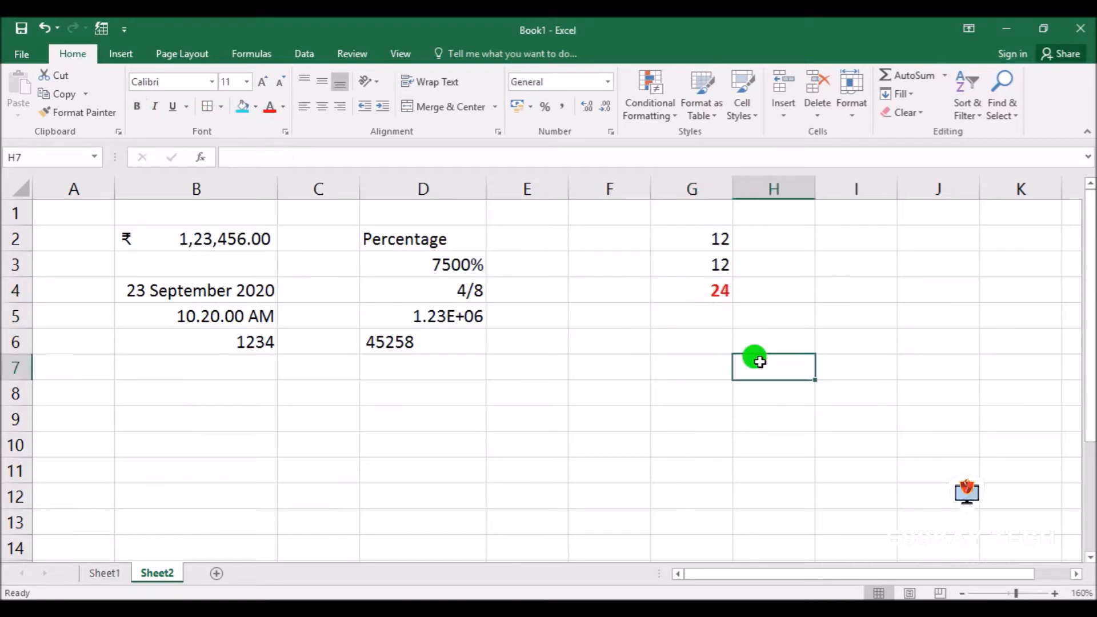
Format cell G2, the first of the two added numbers, as Text
click(708, 236)
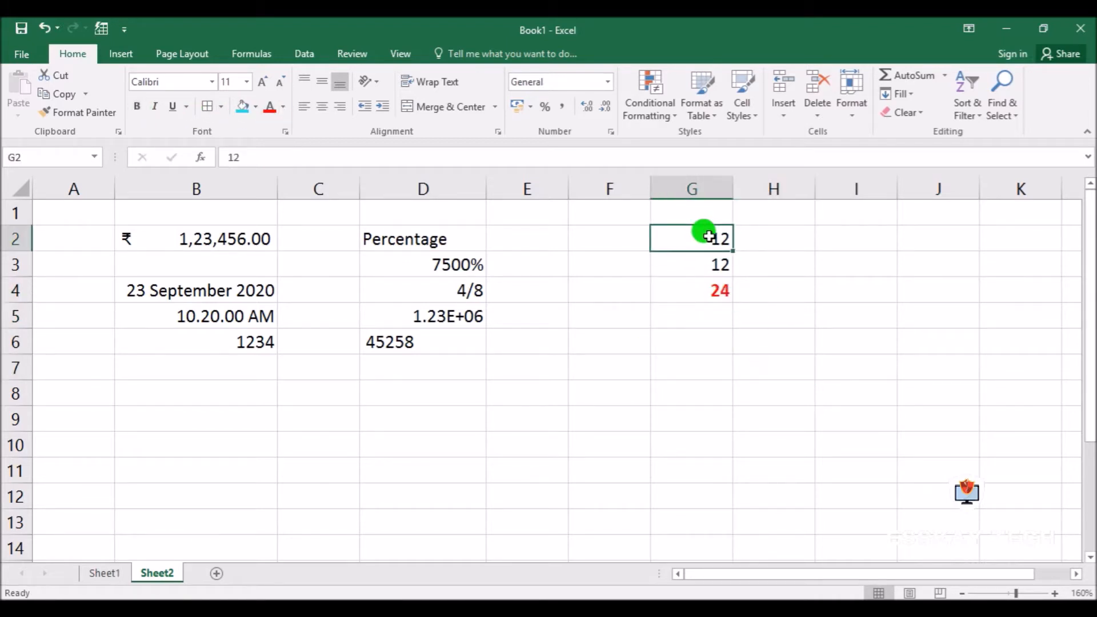
click(610, 132)
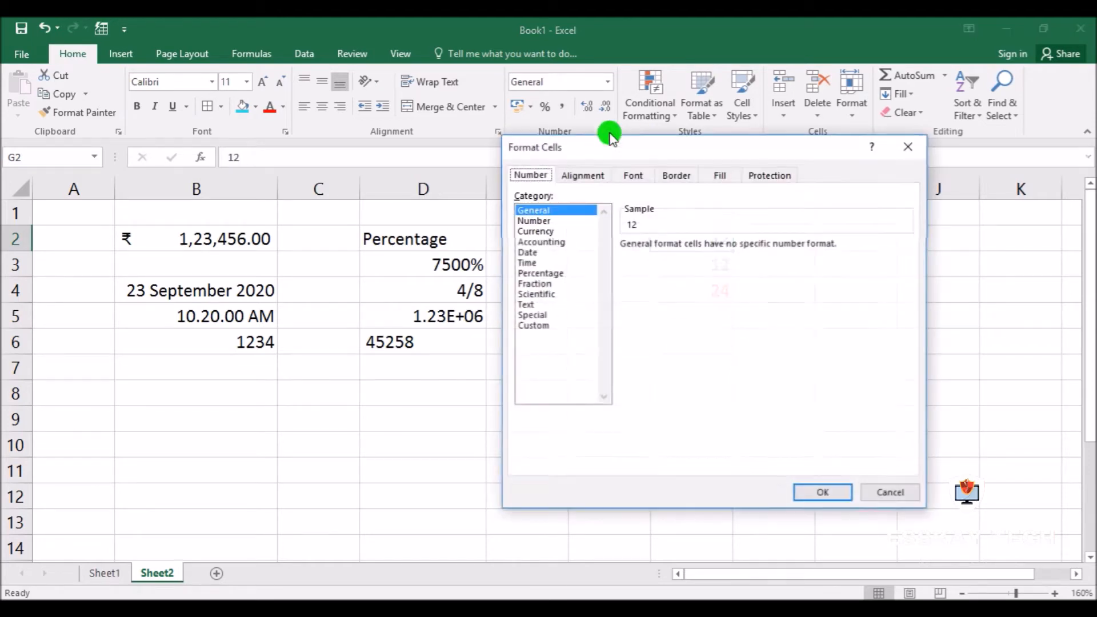
click(532, 305)
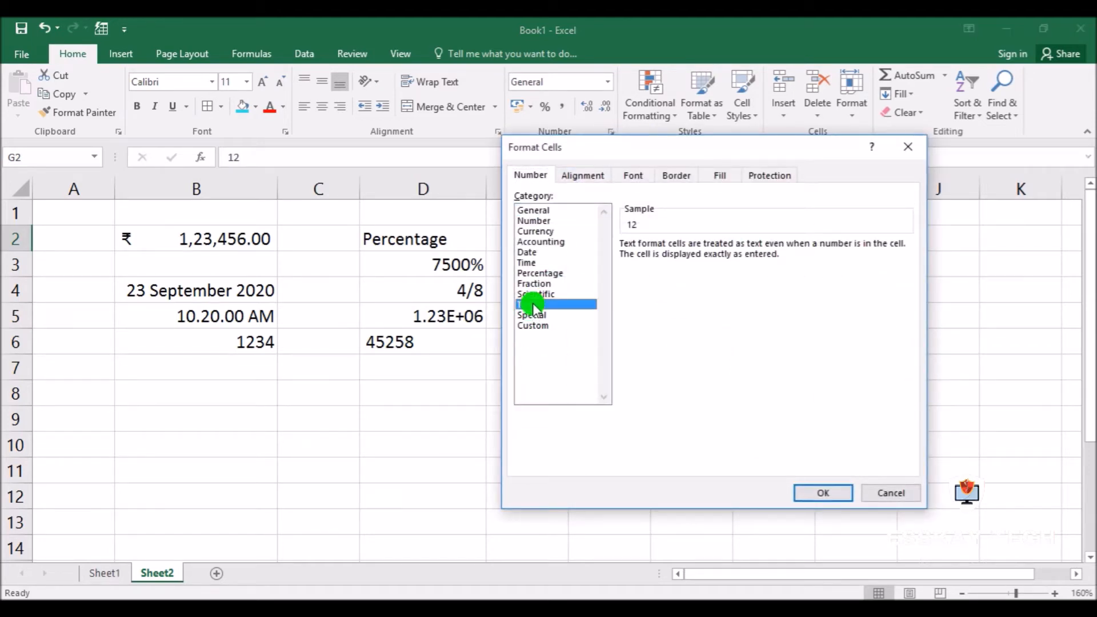
click(825, 493)
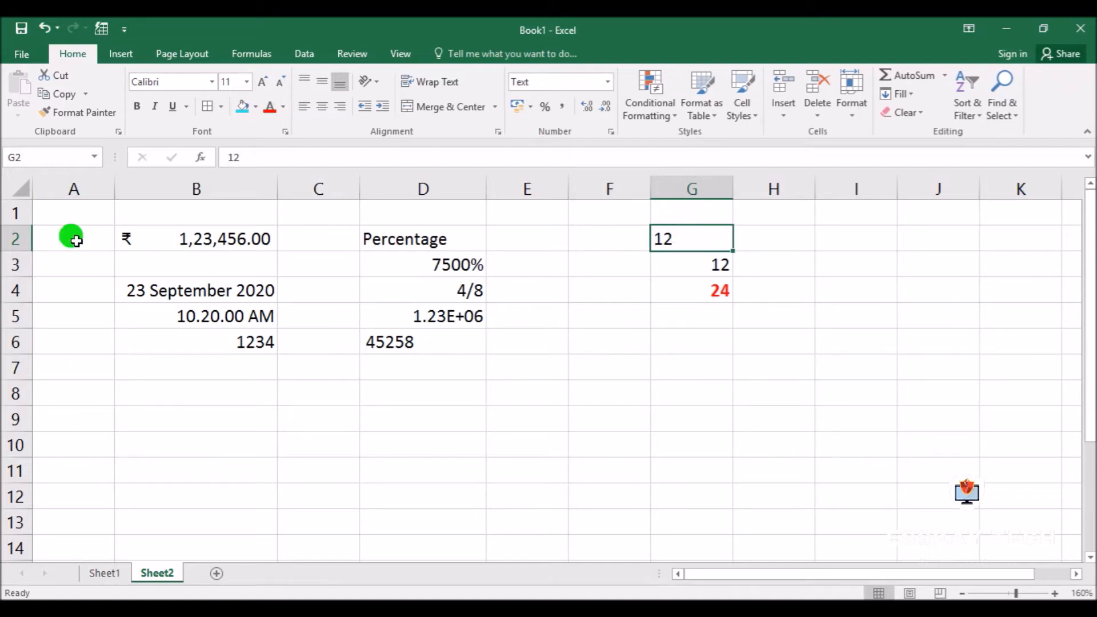
click(784, 265)
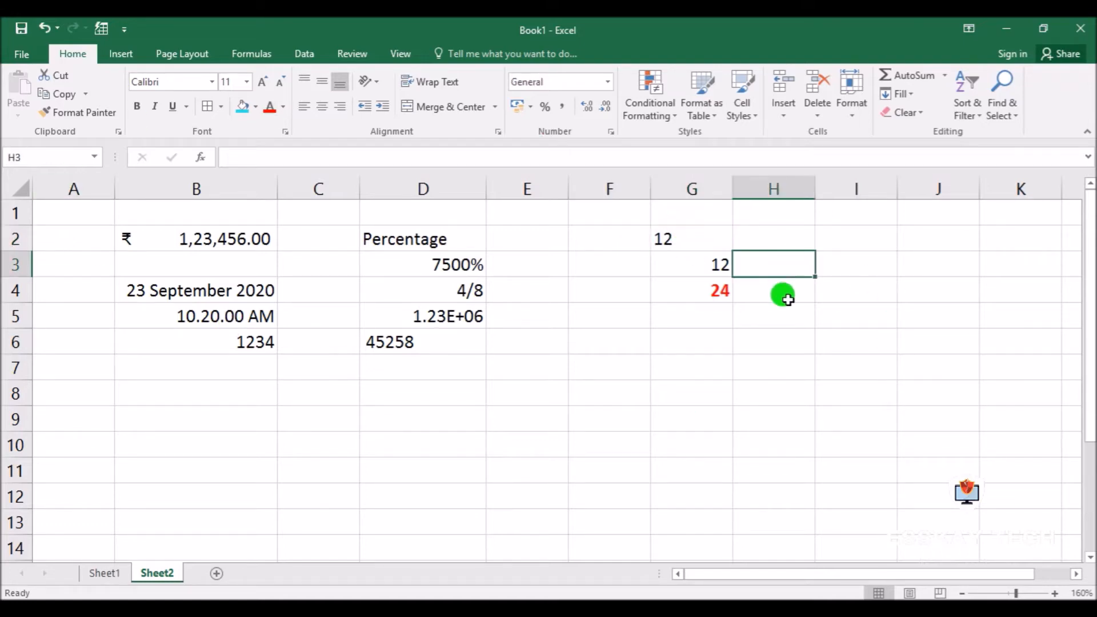
click(671, 236)
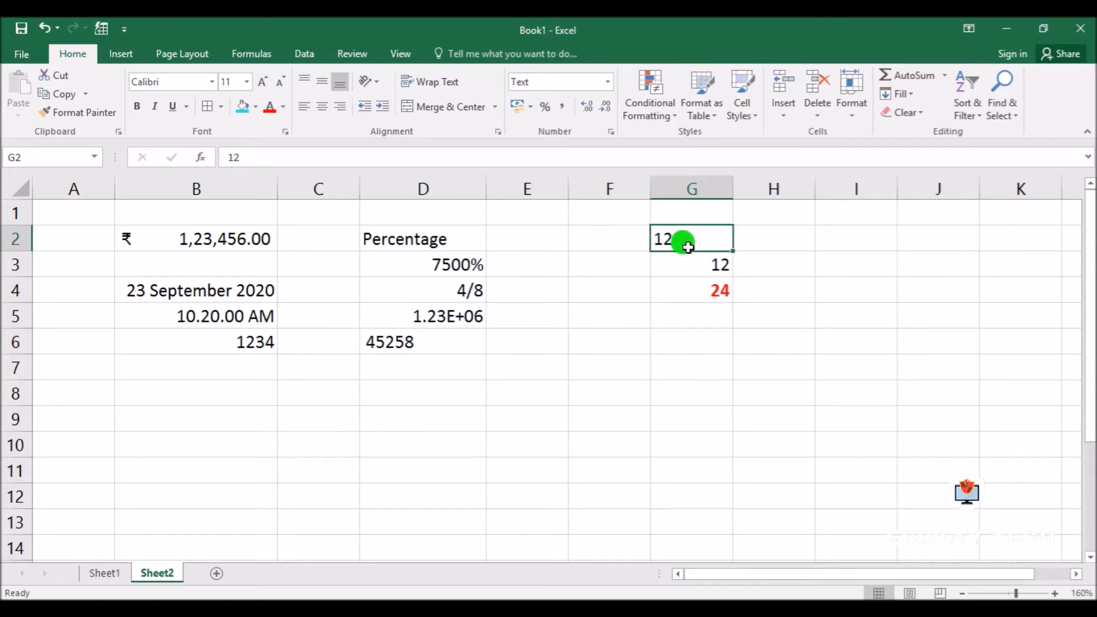
click(547, 316)
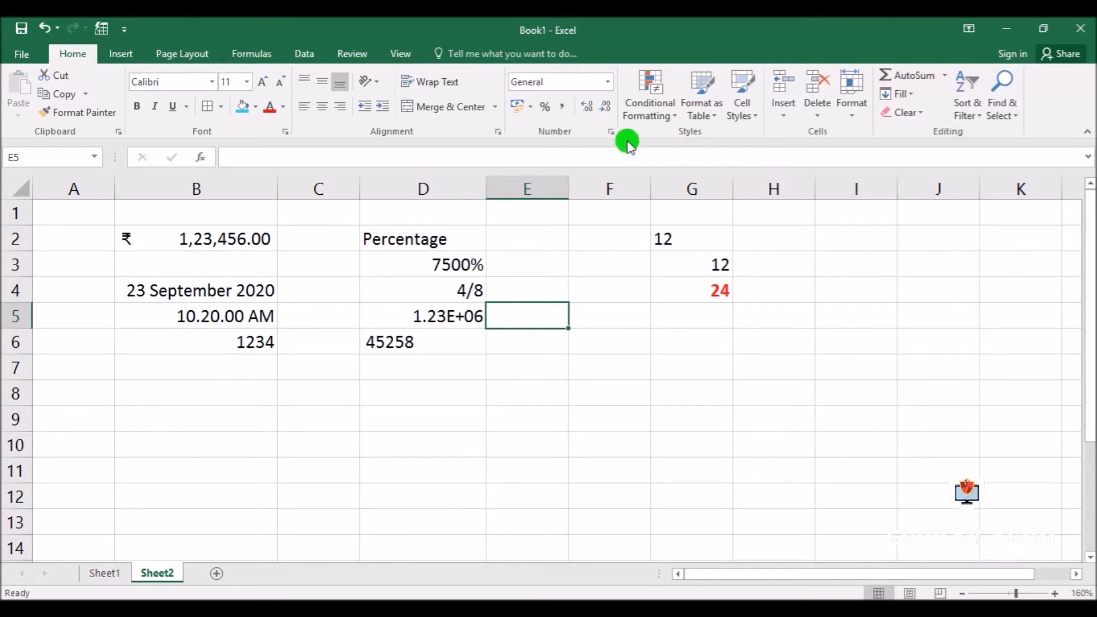
click(611, 132)
click(540, 316)
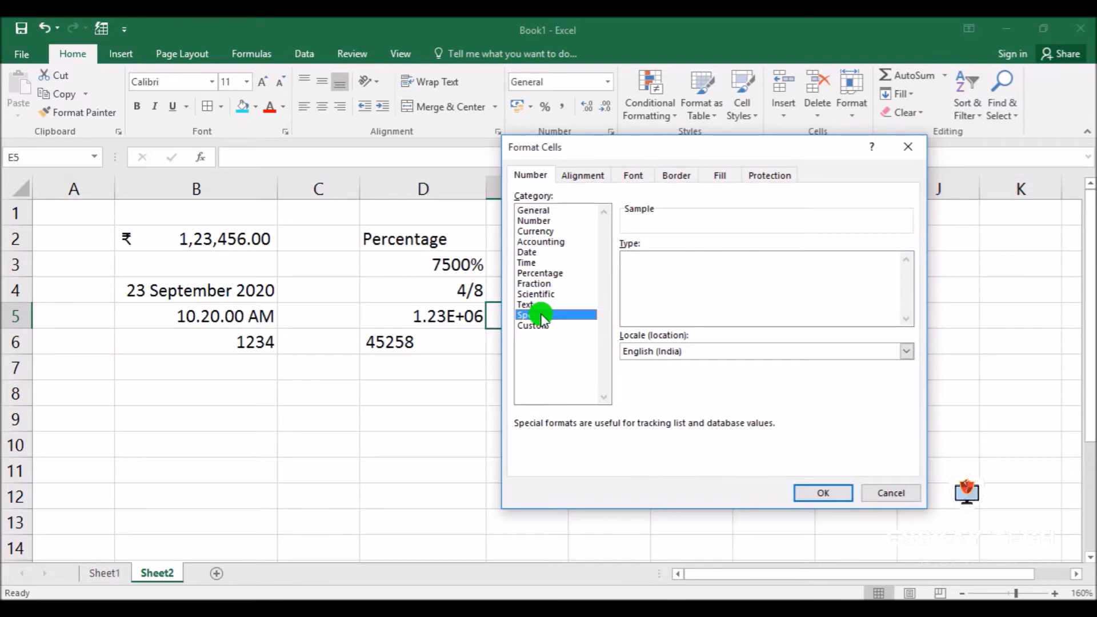
click(892, 492)
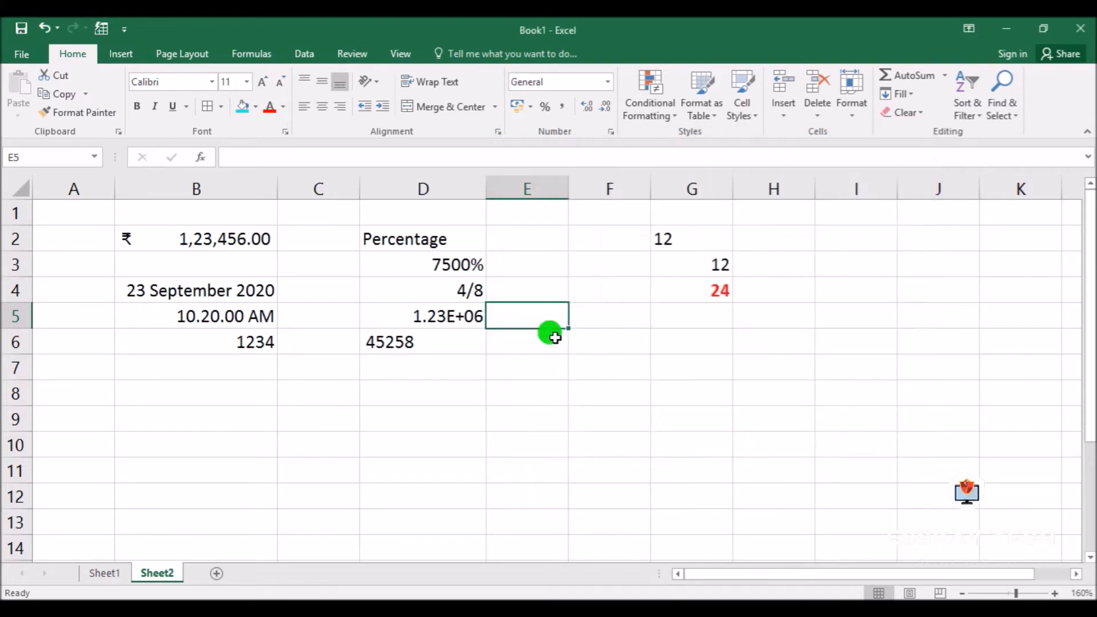
Enter 00123 in cell E5, beside the scientific value, and reselect the cell
text(00)
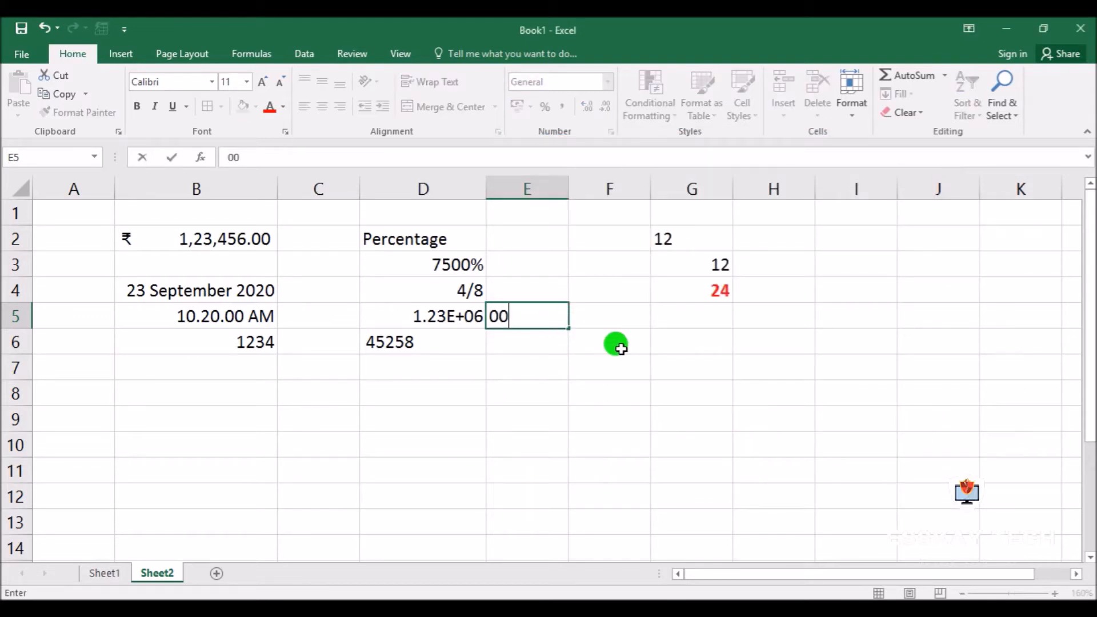
text(123)
key(Return)
click(534, 313)
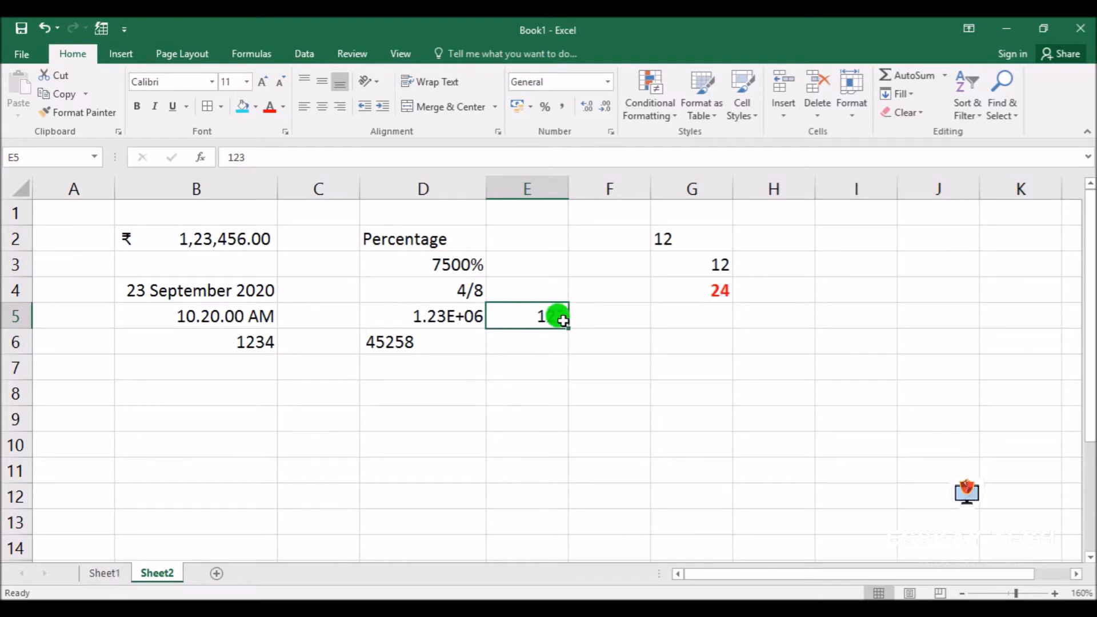
Enter 0000.012 in cell F5 and try to add the extra zeros 000 to it
click(608, 314)
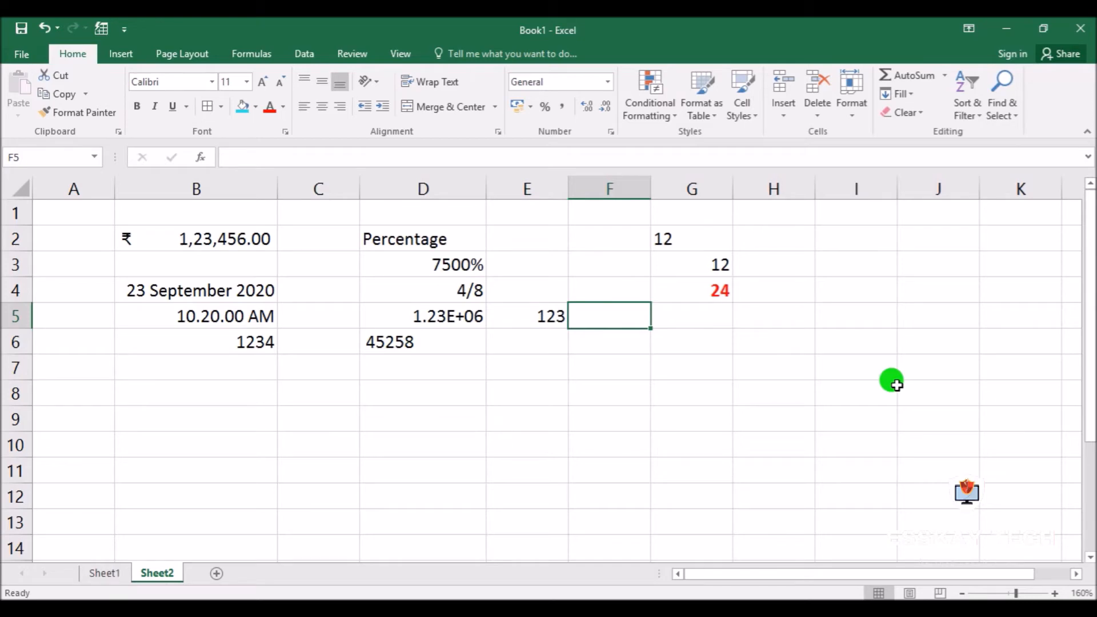
text(0000)
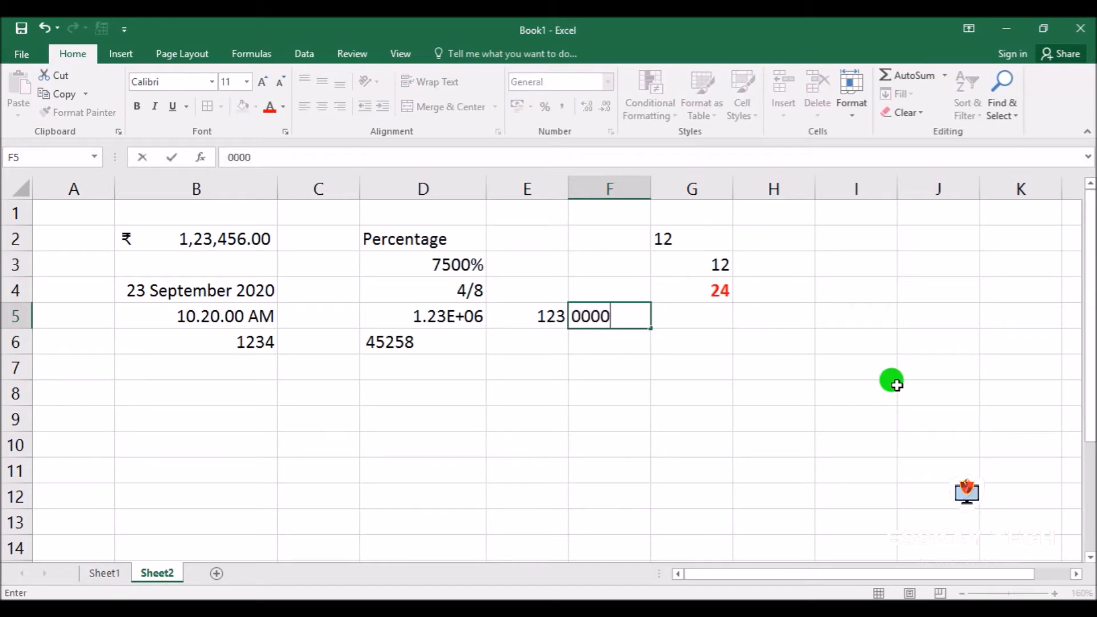
text(.012)
key(Return)
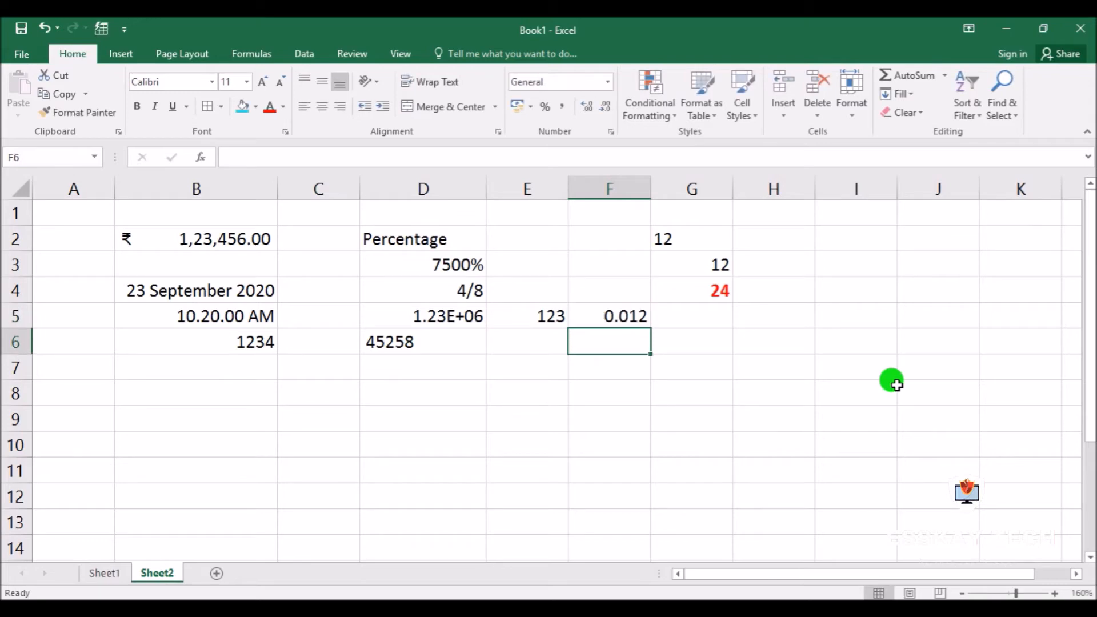
double_click(590, 312)
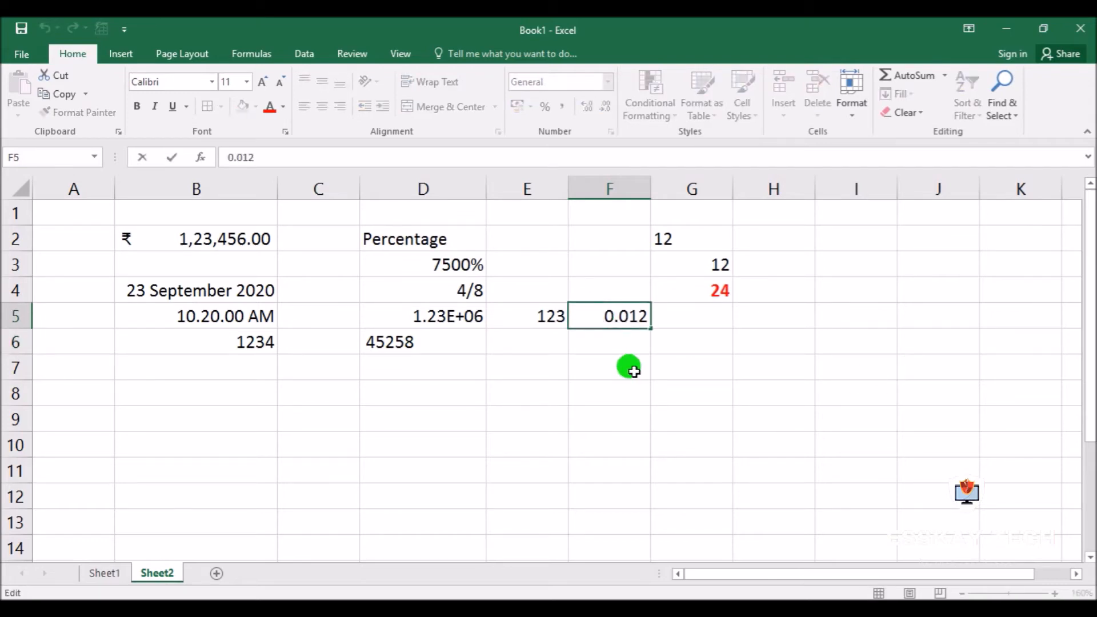
text(000)
key(Return)
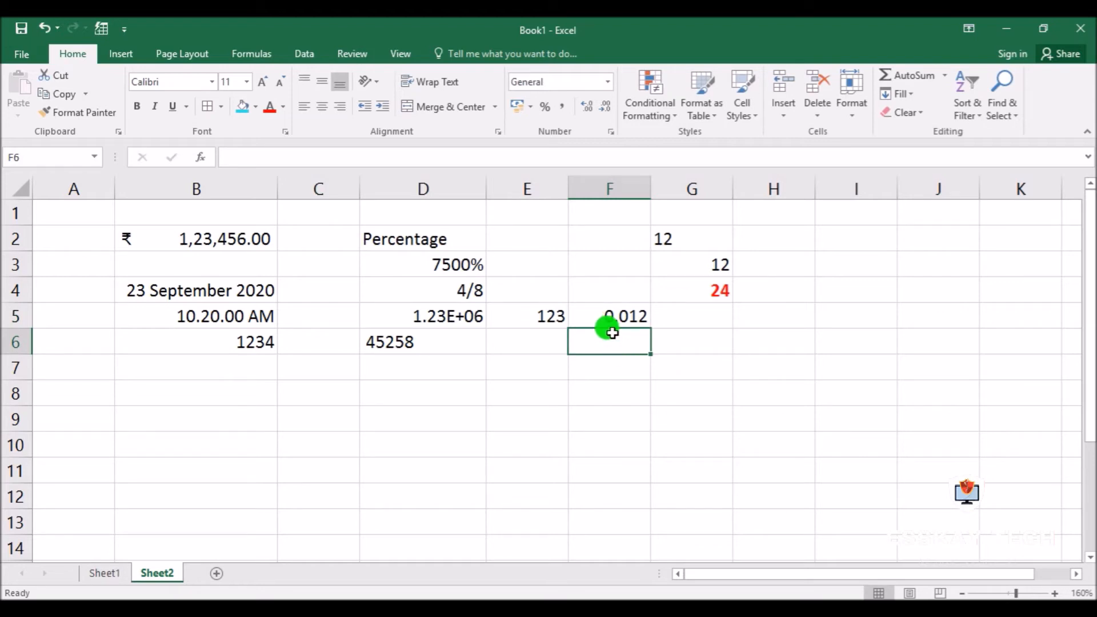
Enter a hyphenated phone number with its international prefix in cell B8
click(190, 398)
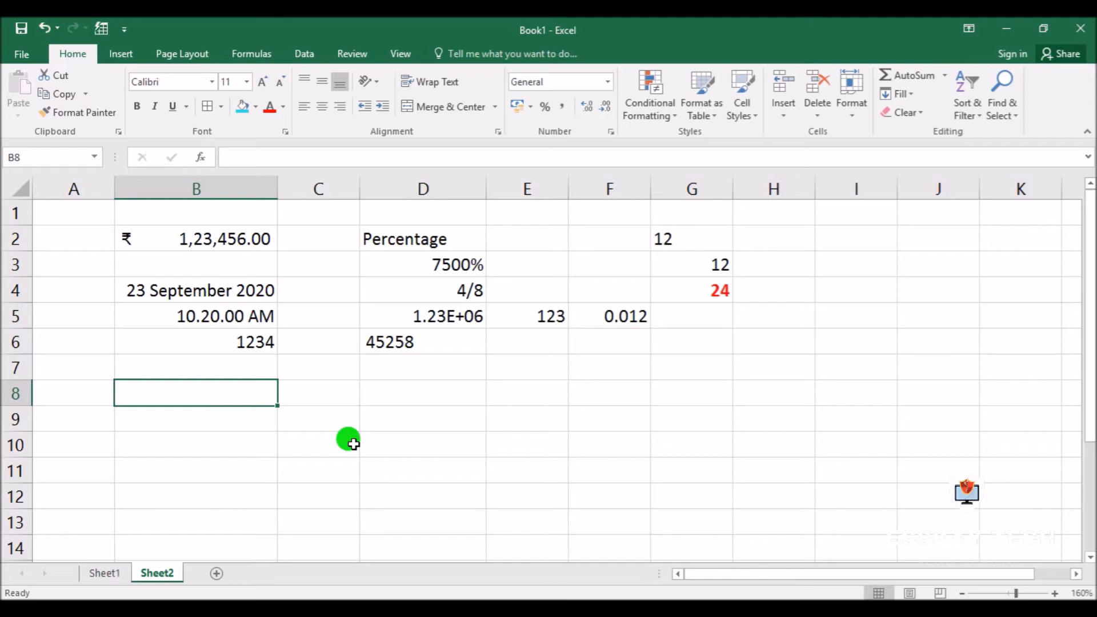
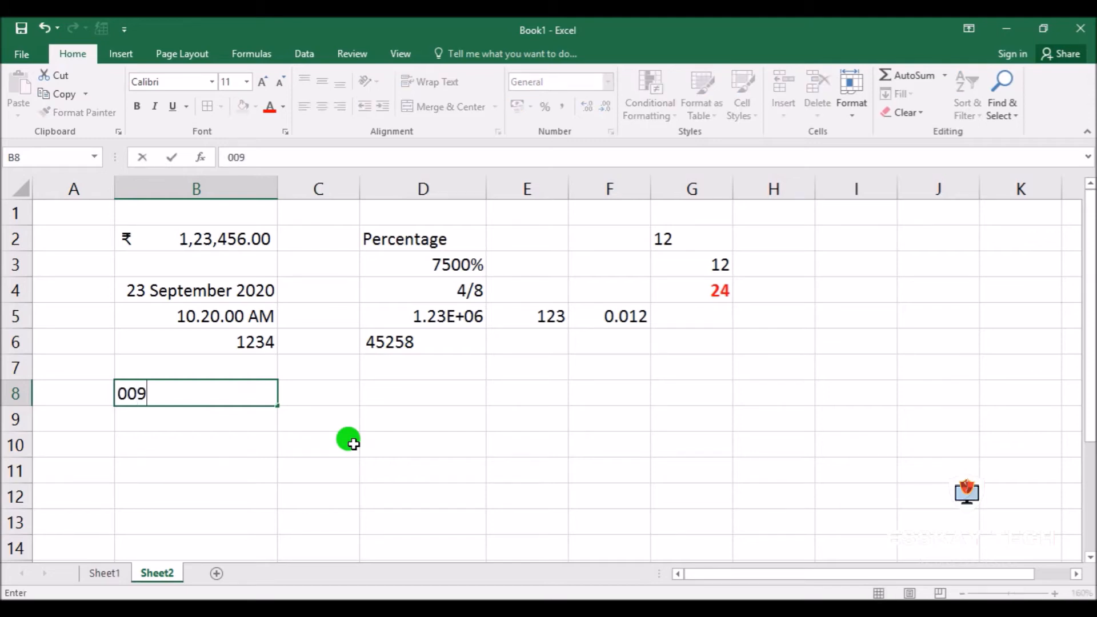
key(Return)
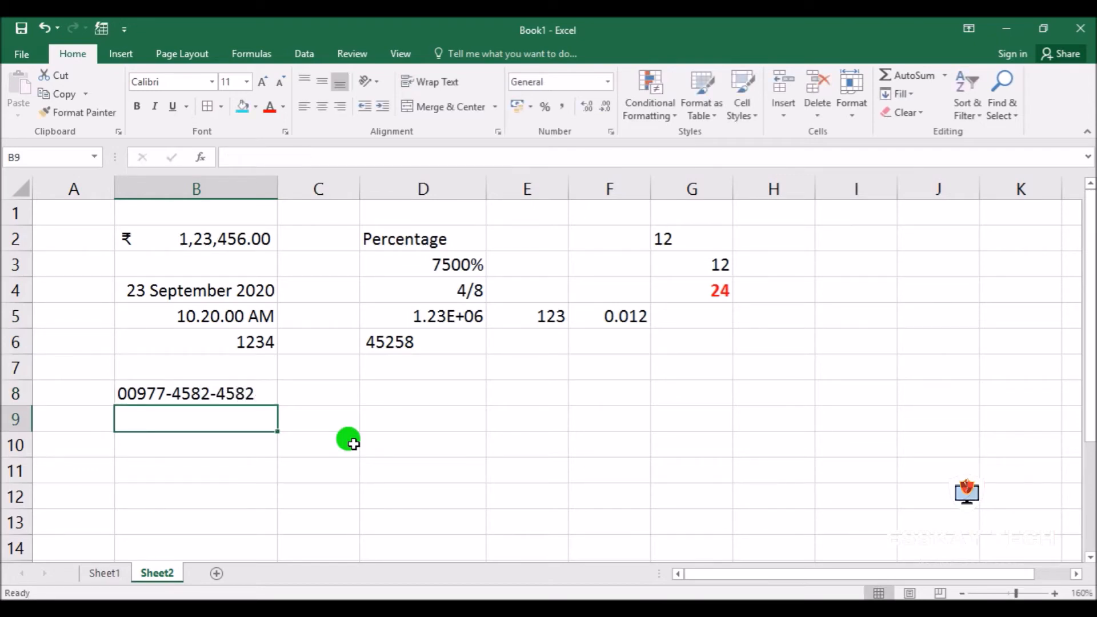
click(217, 393)
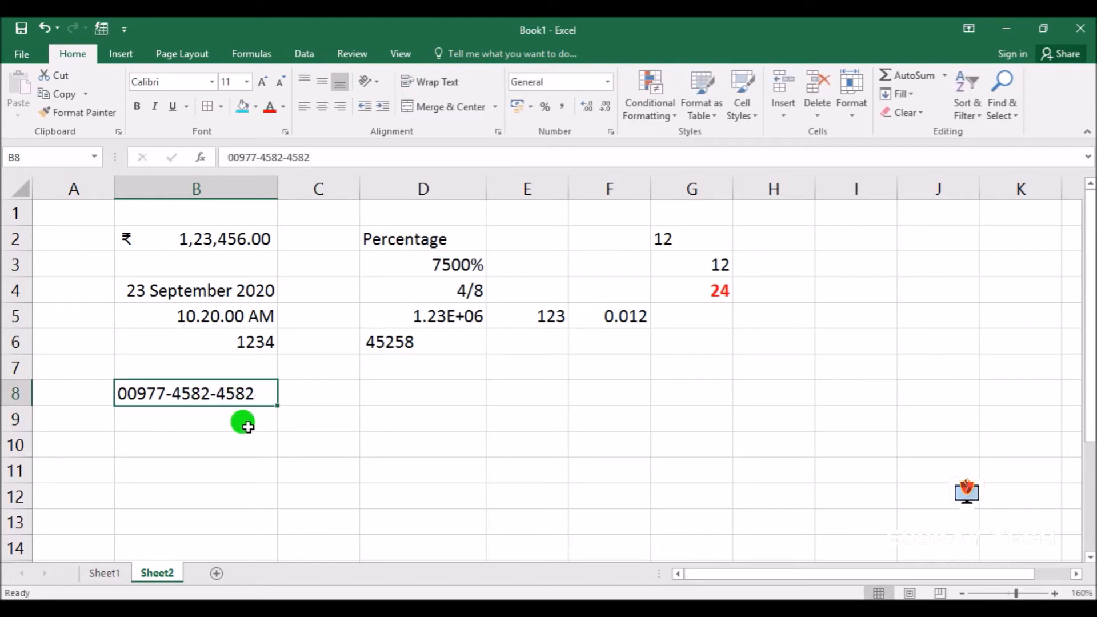
click(537, 320)
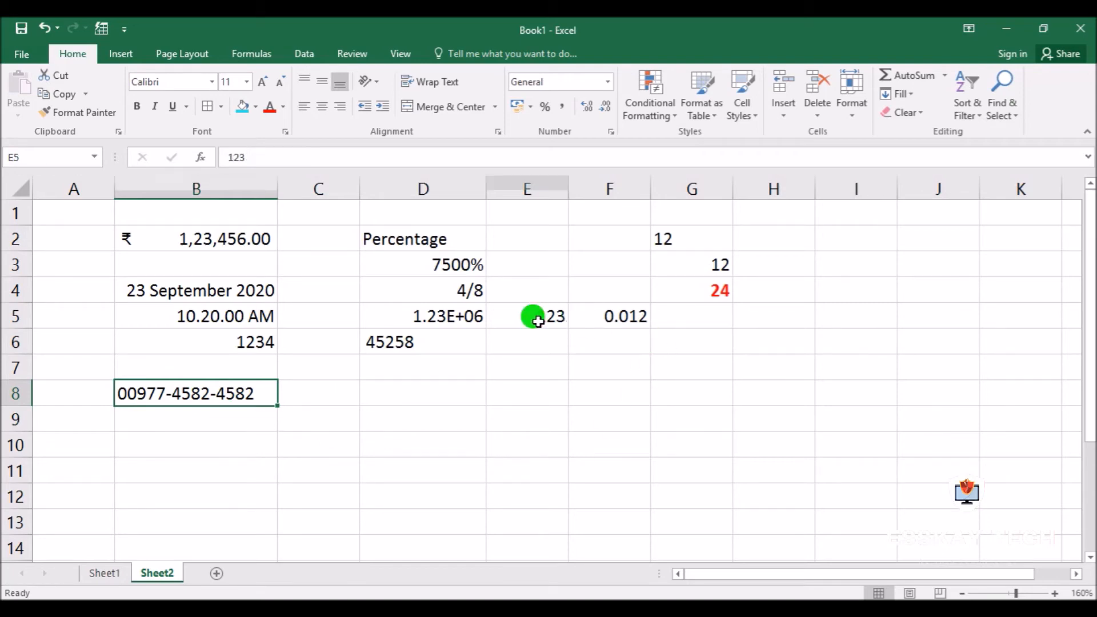
Enter 000123 in cell D10 and reselect the cell
click(430, 441)
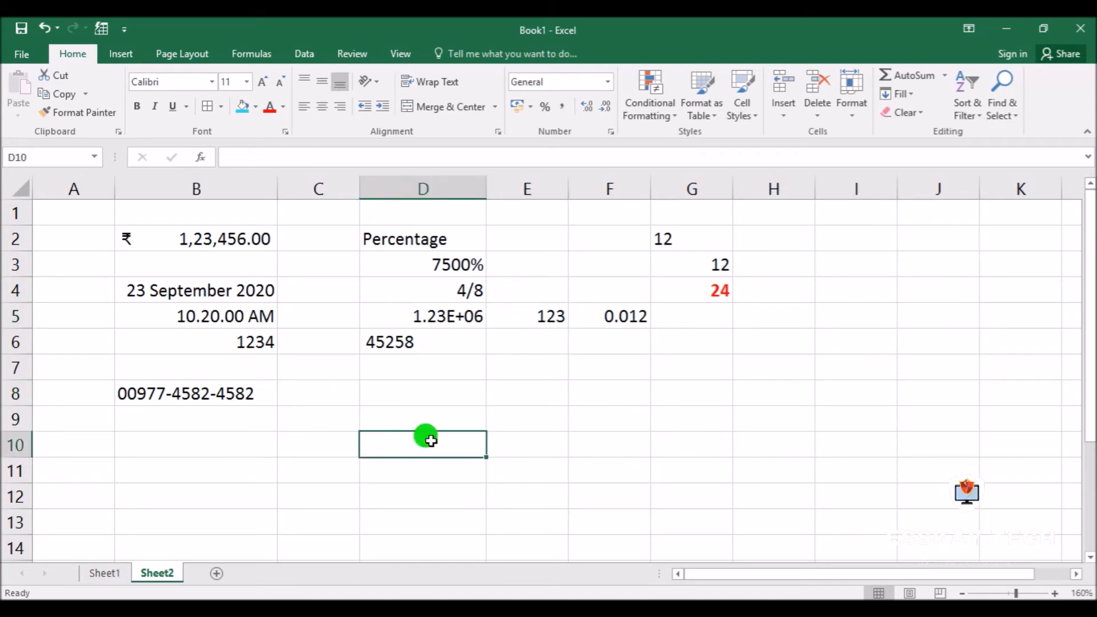
text(000123)
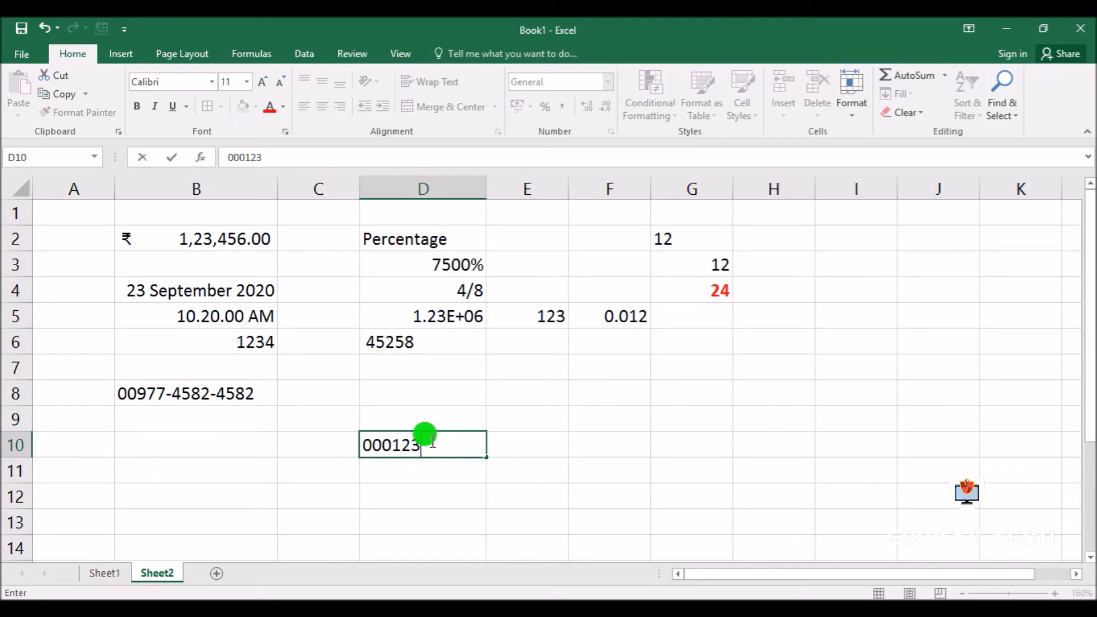
key(Return)
click(440, 439)
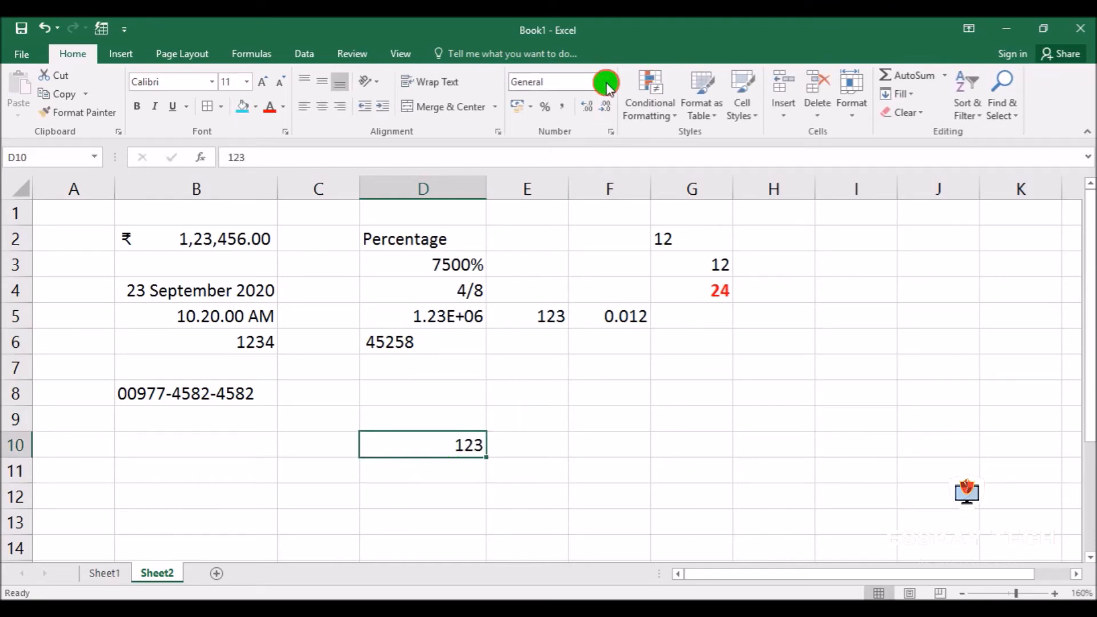
Try to apply the Special number format category to cell D10
click(609, 86)
scroll(597, 411, down, 1)
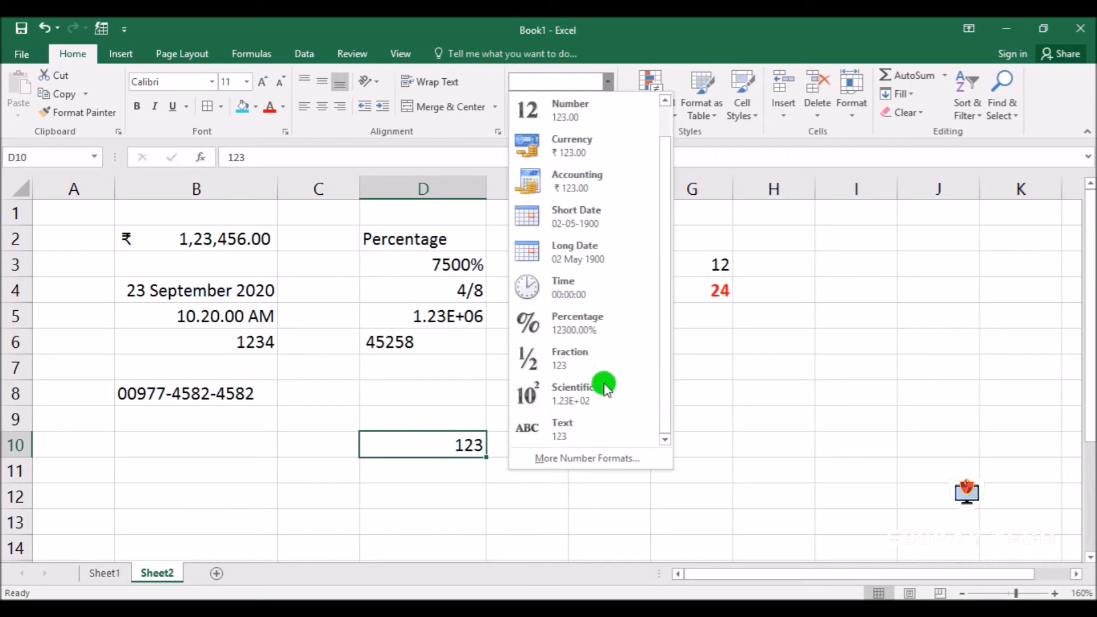
click(742, 338)
click(611, 131)
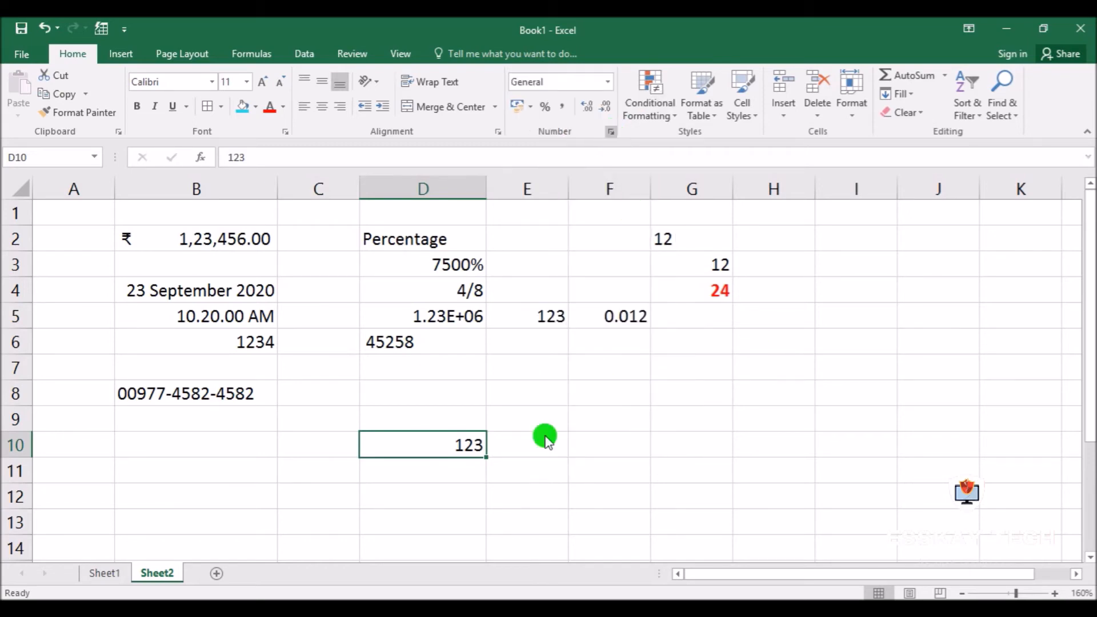
click(533, 315)
click(835, 493)
Try to add the leading zeros 000 to the number in cell D10
double_click(436, 440)
text(000)
key(Return)
Examine the Custom and Special number format categories for empty cell D9, without applying either
key(Up)
key(Up)
key(ctrl+1)
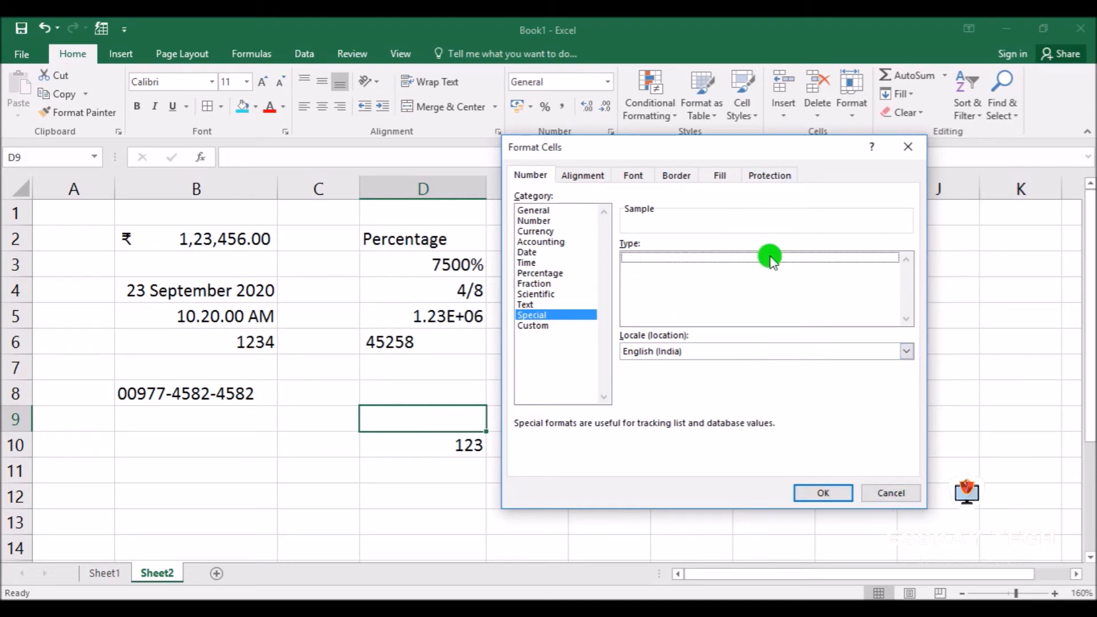
click(540, 326)
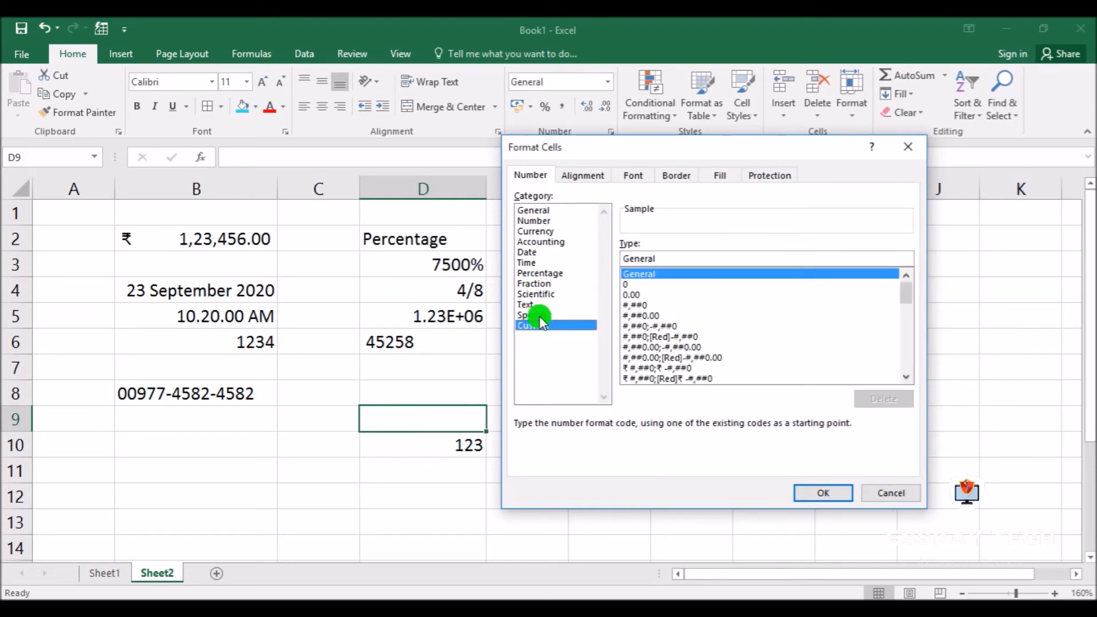
click(539, 315)
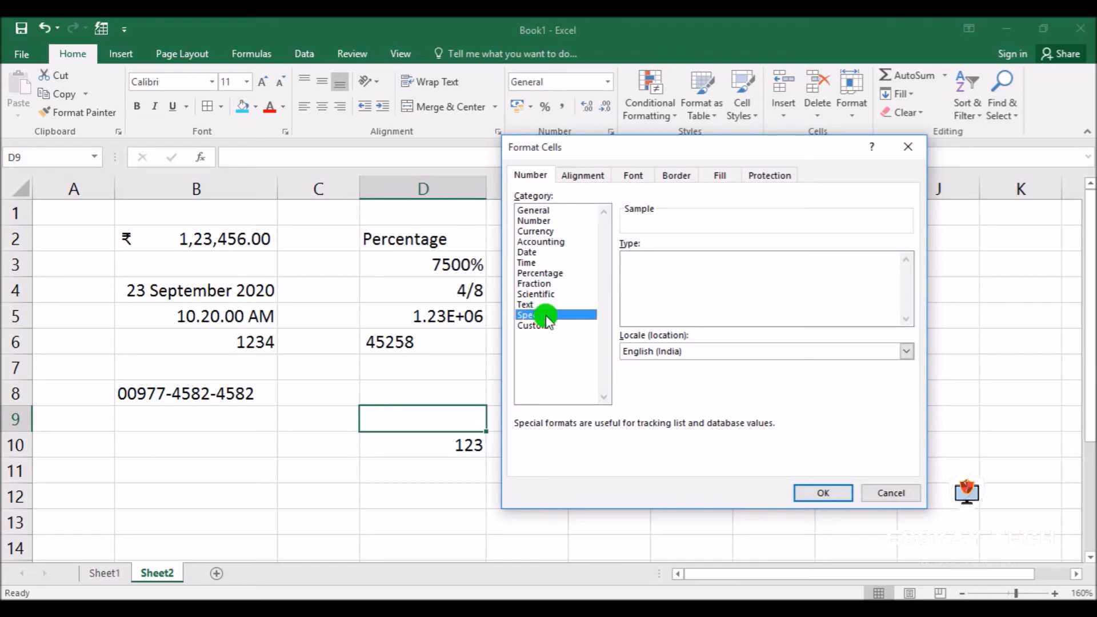
click(891, 493)
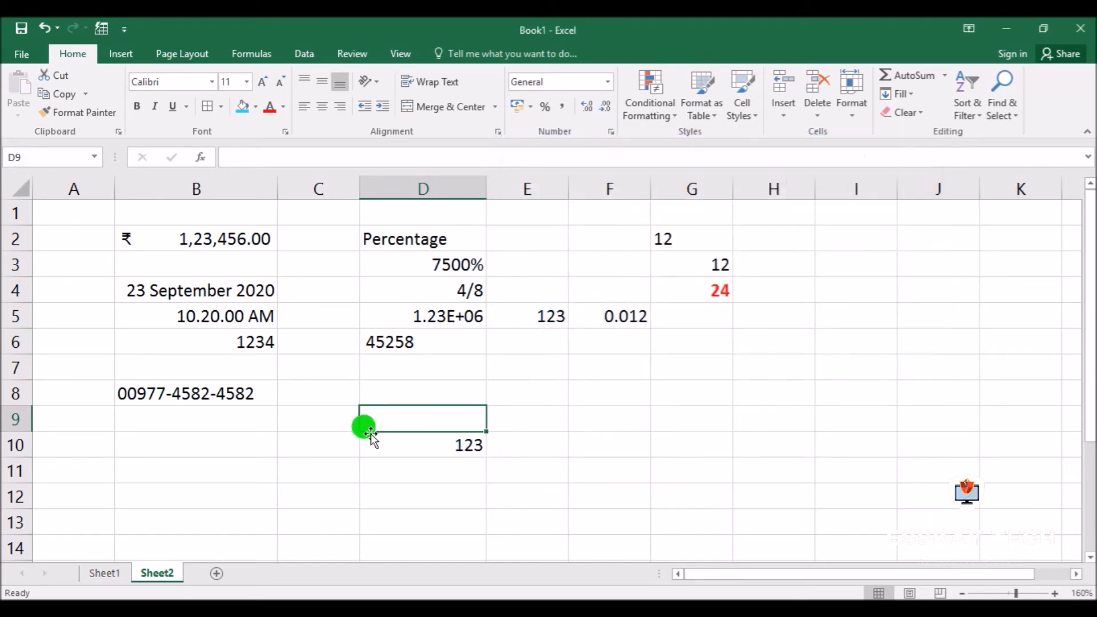
Review the available number format categories for cell D9, dismiss them and select cell F9
click(127, 389)
click(435, 421)
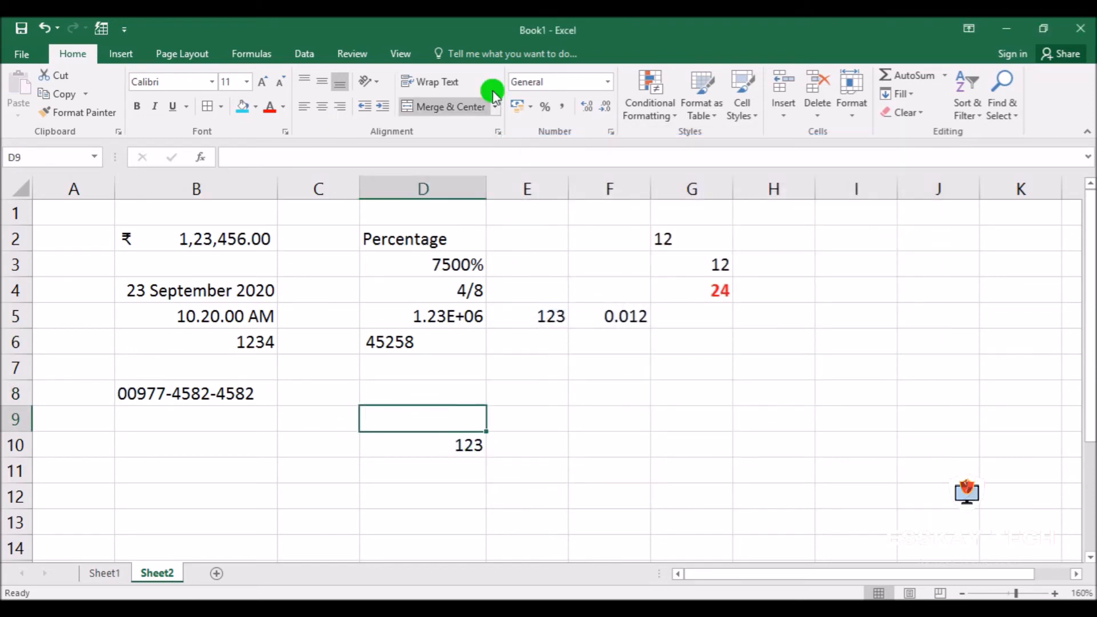
click(608, 132)
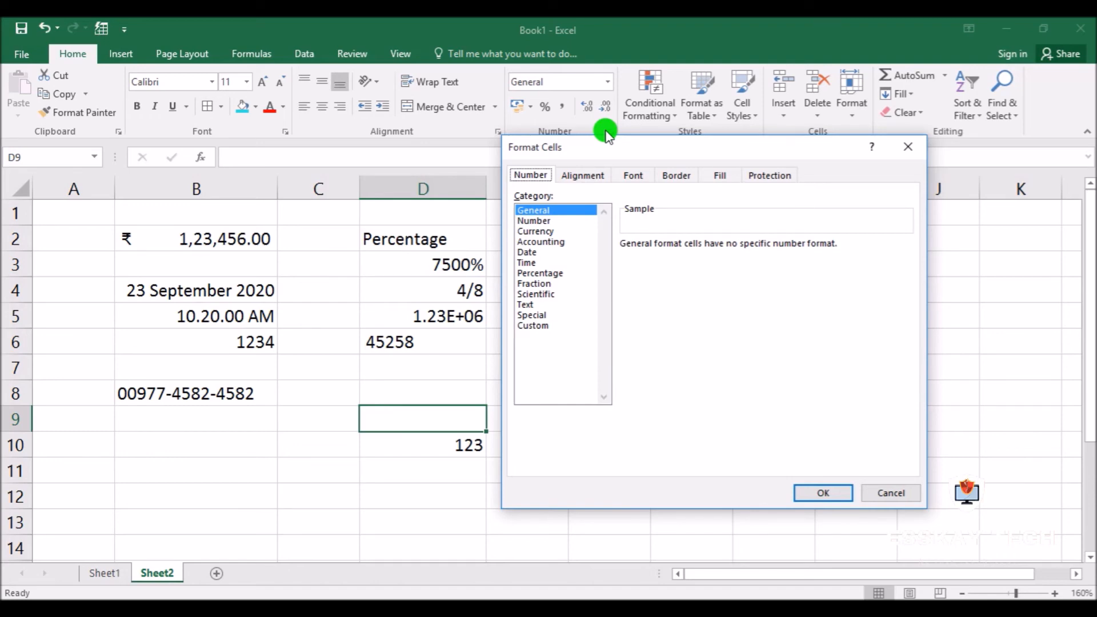
key(Escape)
click(578, 423)
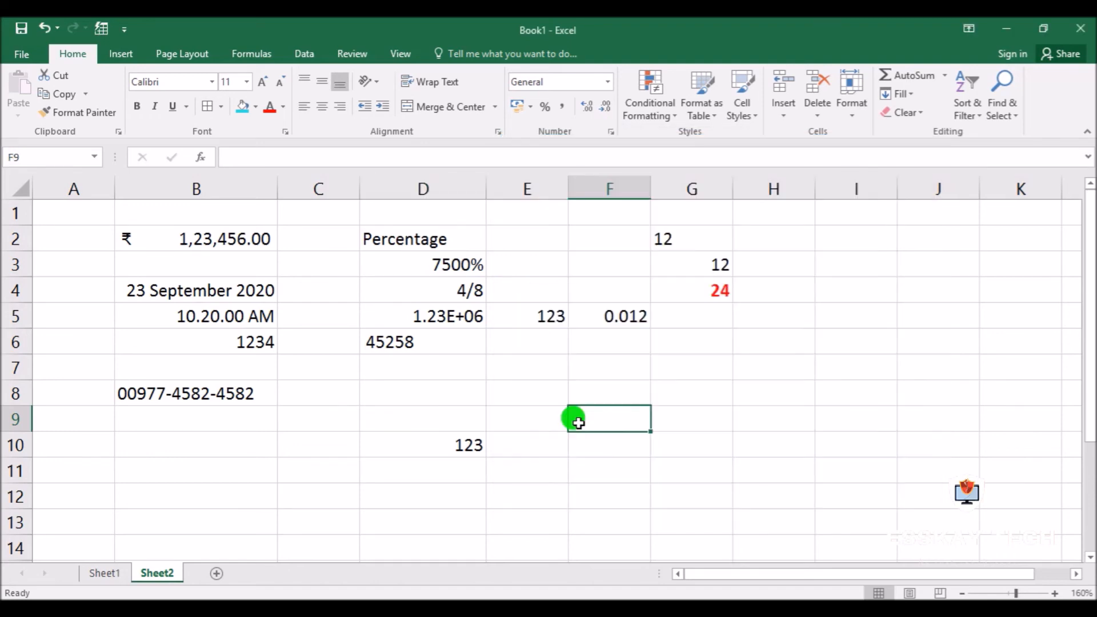